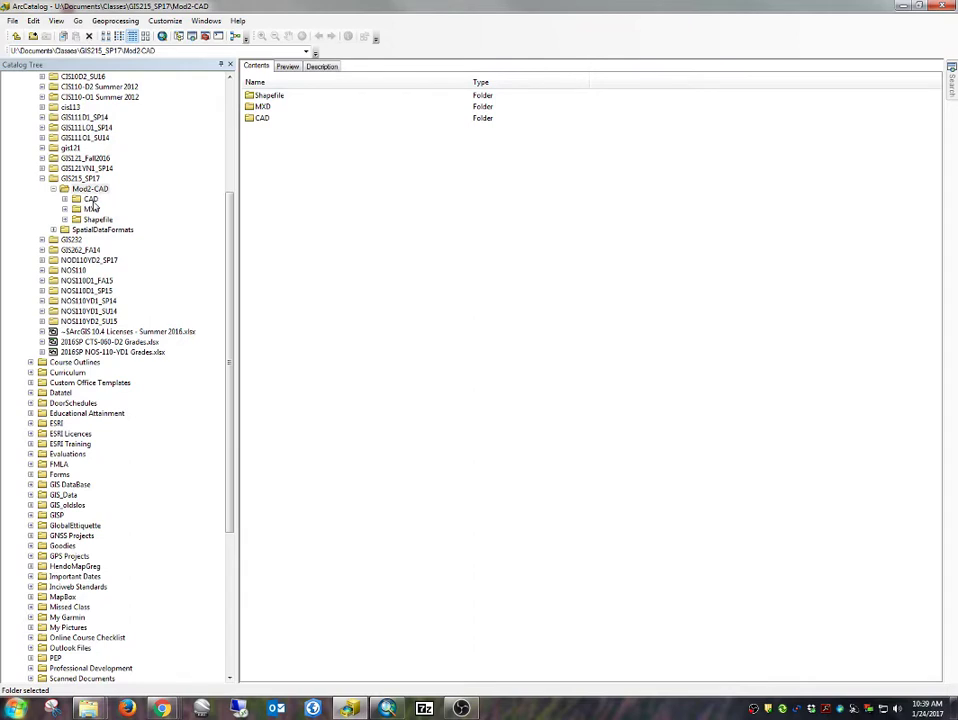
# - Review the contents of the CAD, MXD and Shapefile folders inside Mod2-CAD
pyautogui.click(90, 200)
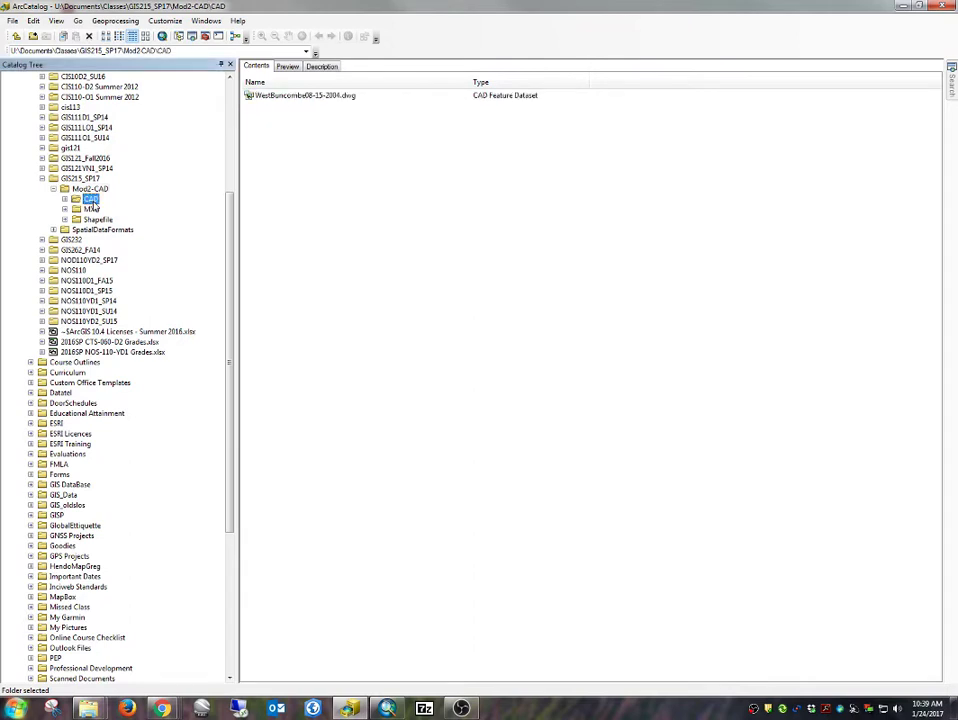
pyautogui.click(91, 209)
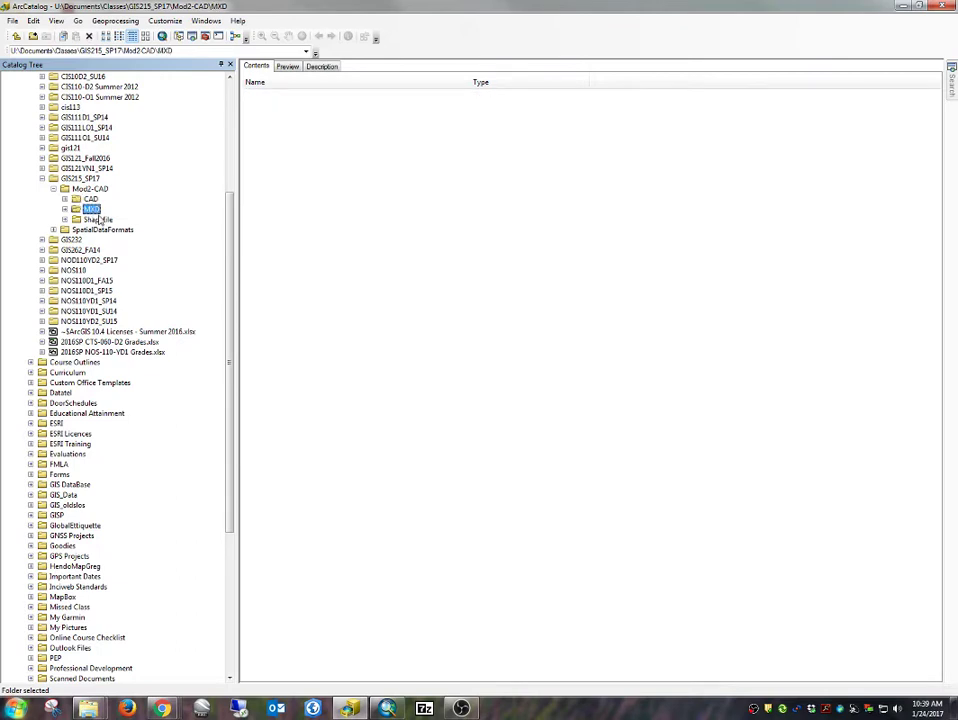
pyautogui.click(98, 220)
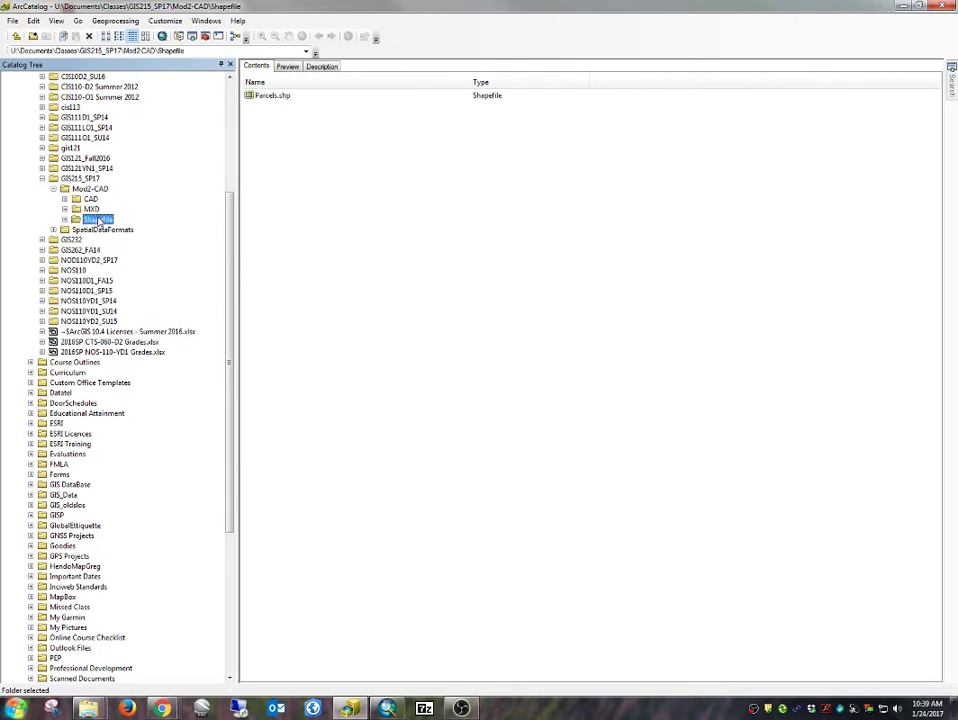
pyautogui.click(98, 220)
# - Create a new file geodatabase named WestBuncombe.gdb in the Mod2-CAD folder
pyautogui.click(91, 189)
pyautogui.rightClick(313, 211)
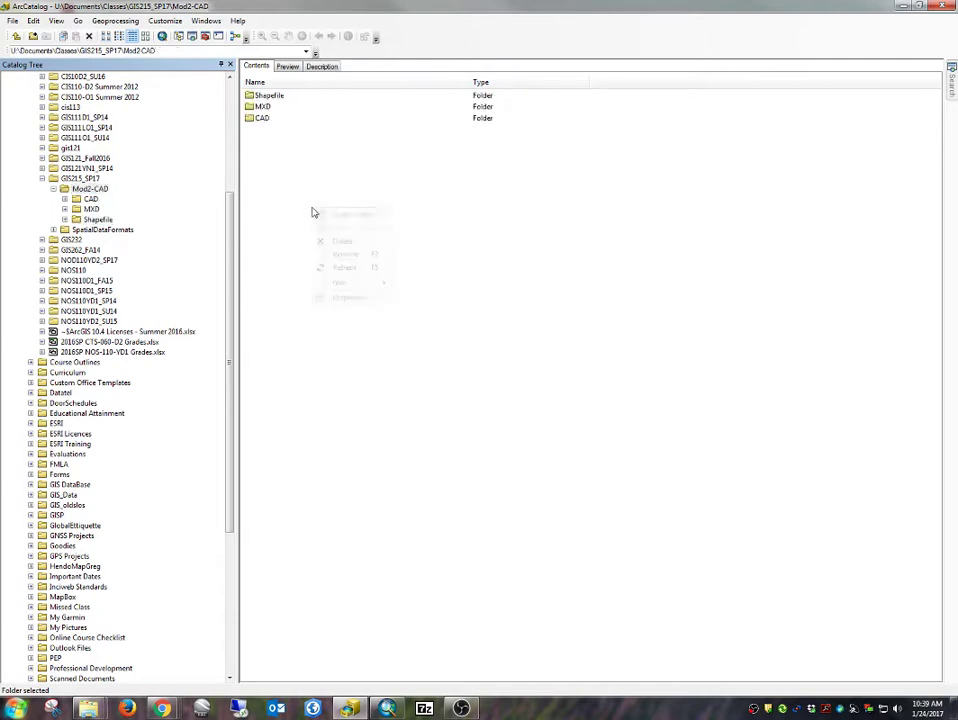
pyautogui.moveTo(370, 282)
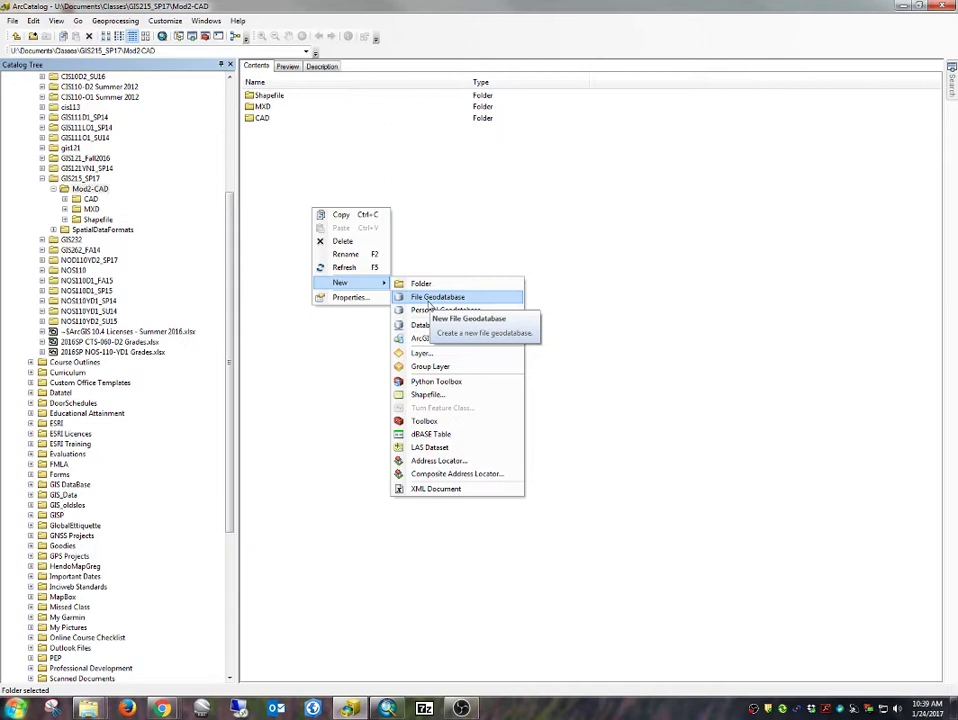
pyautogui.click(430, 300)
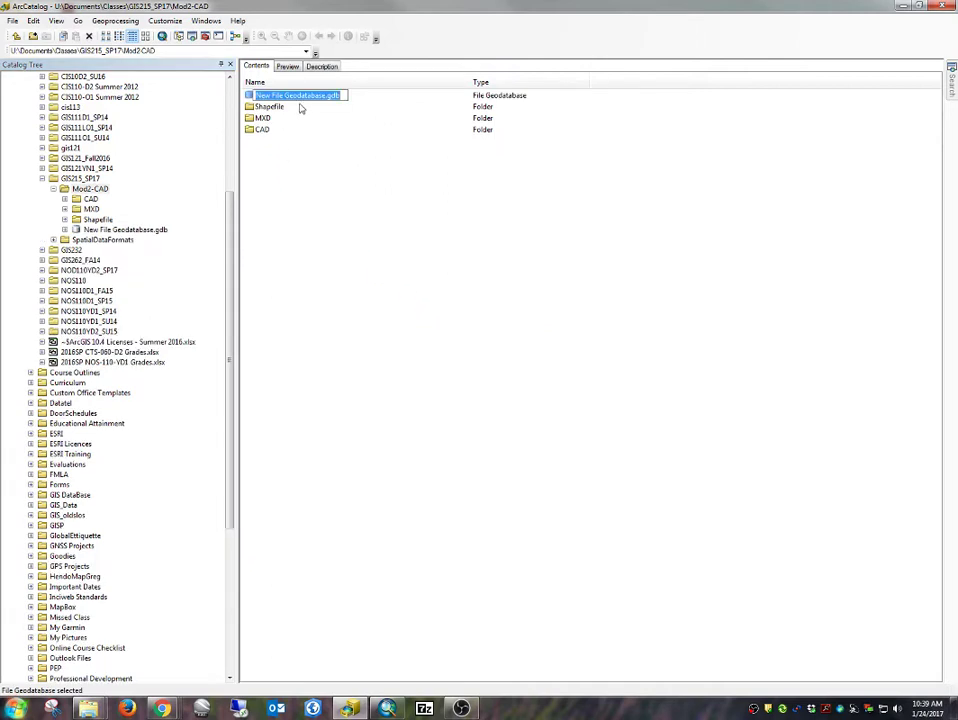
pyautogui.write('West')
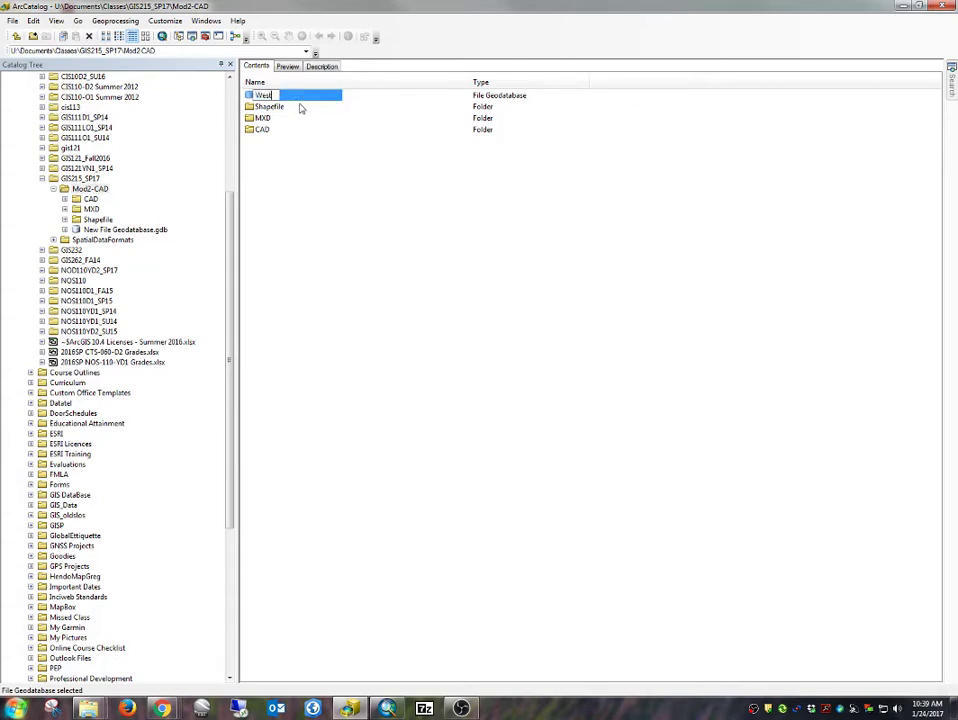
pyautogui.write('Buncombe.gdb')
pyautogui.press('Return')
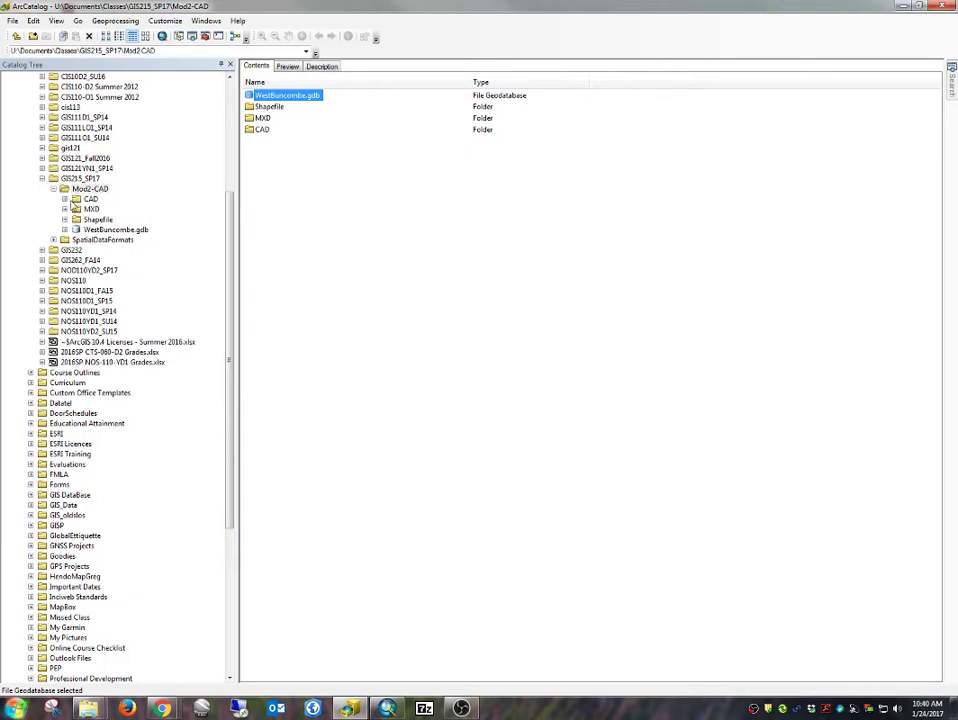
# - Expand WestBuncombe08-15-2004.dwg in the CAD folder and inspect its Annotation, Polygon, Polyline and MultiPatch feature classes
pyautogui.click(64, 200)
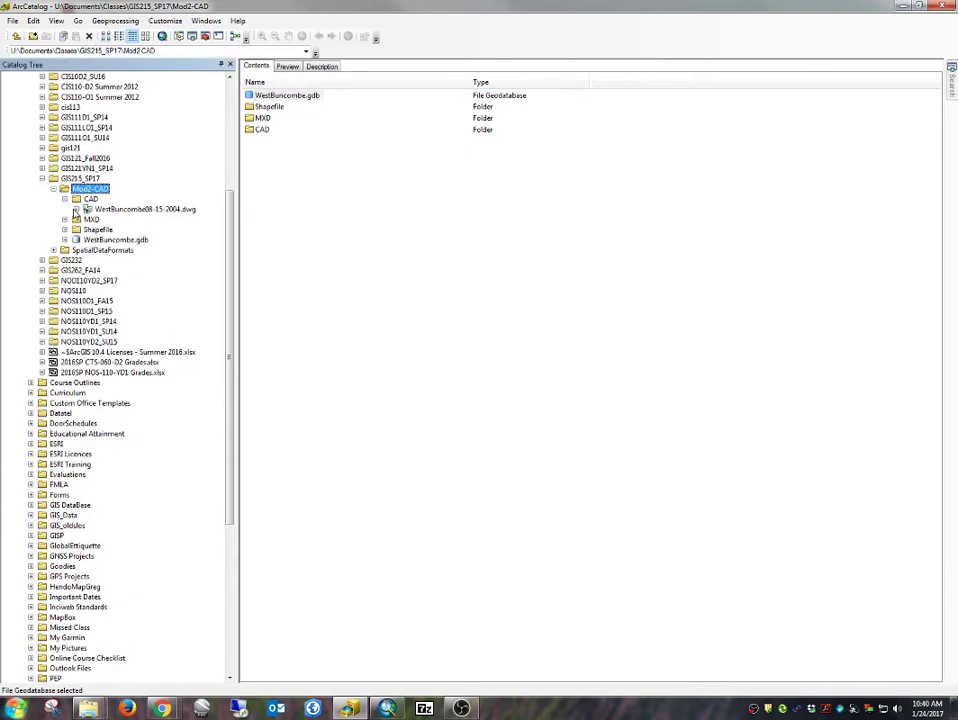
pyautogui.click(76, 209)
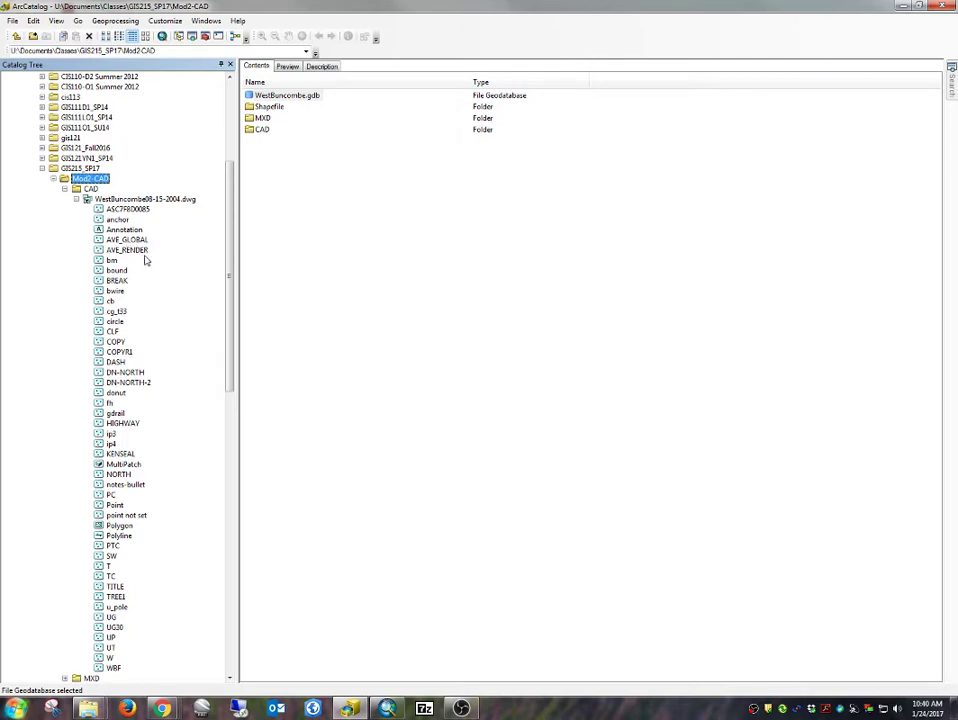
pyautogui.click(125, 230)
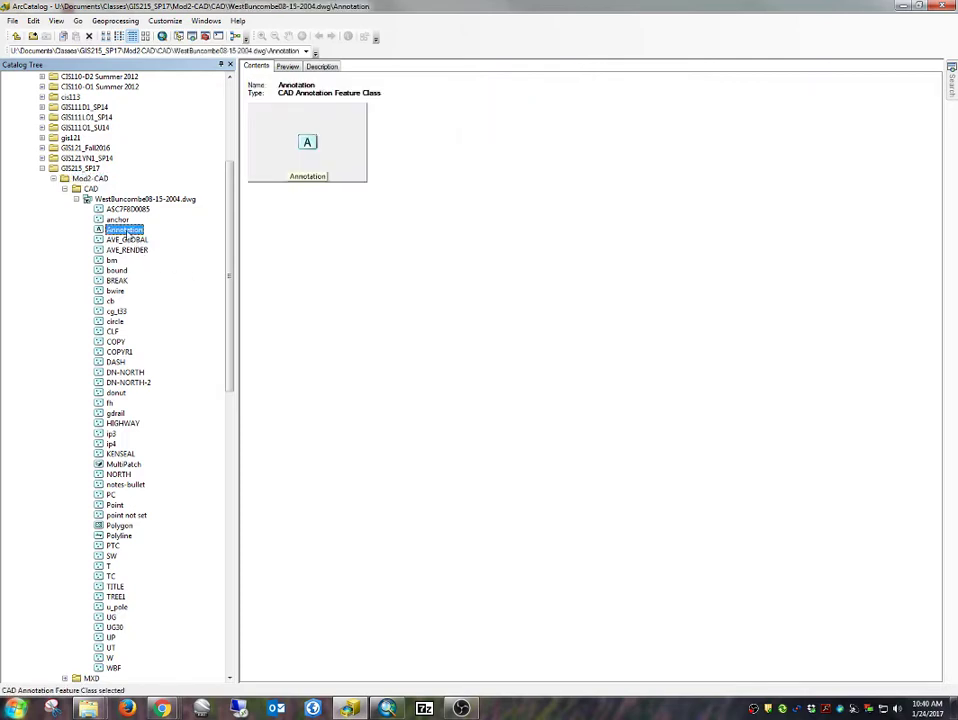
pyautogui.click(119, 526)
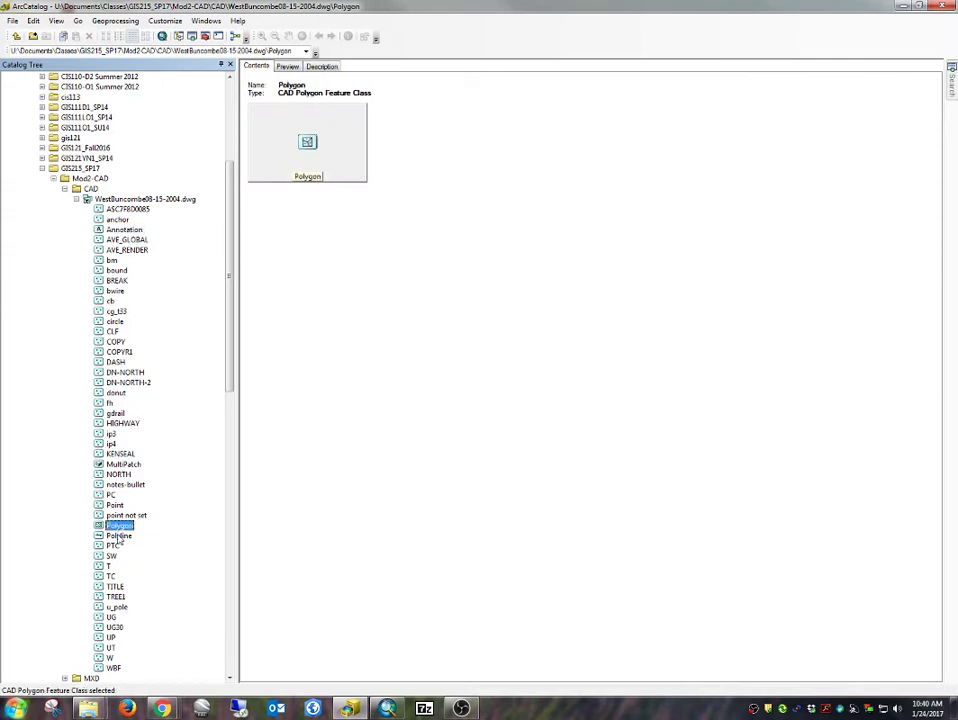
pyautogui.click(119, 536)
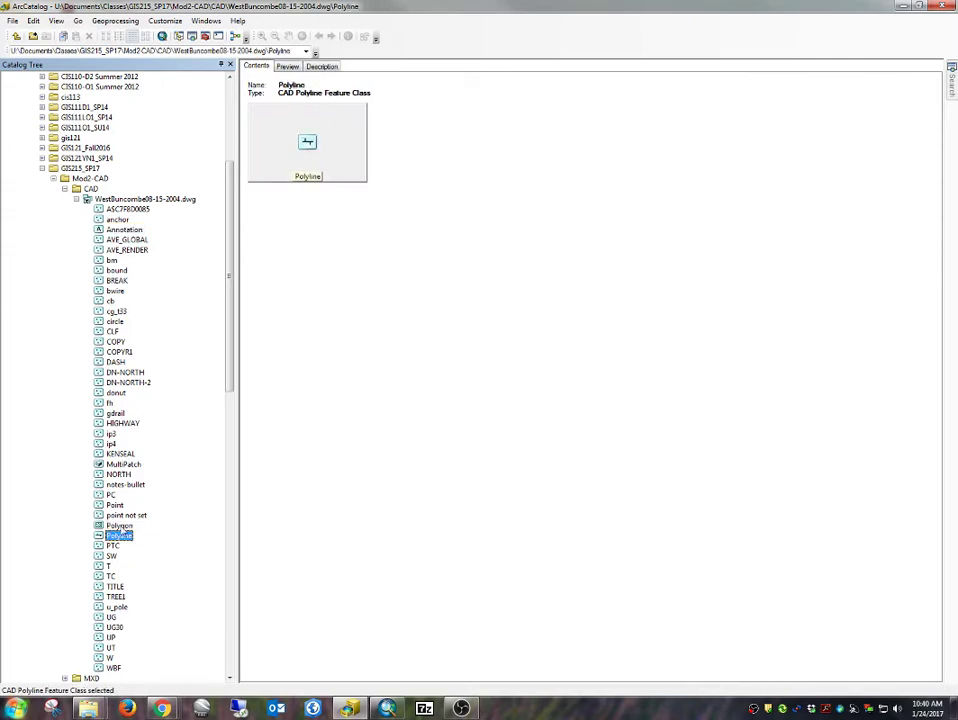
pyautogui.click(120, 526)
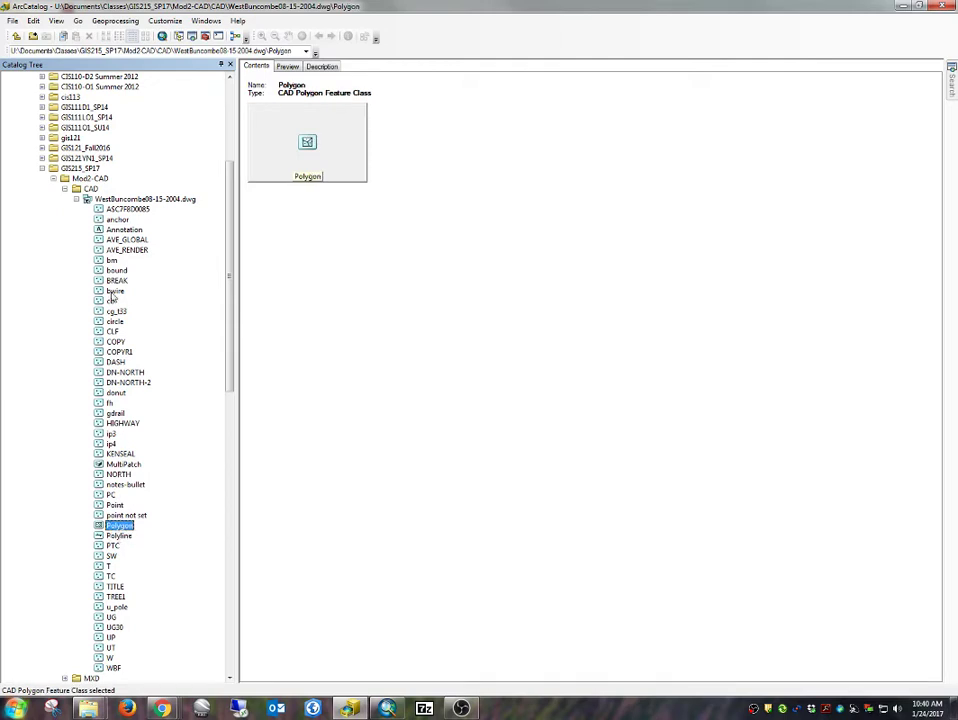
pyautogui.click(122, 465)
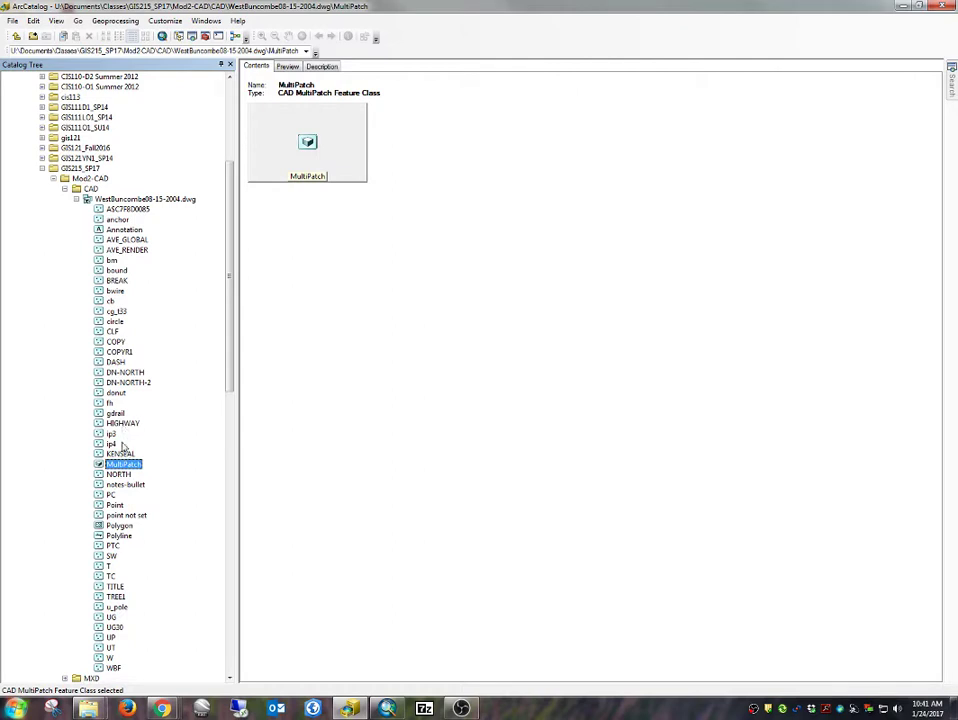
# - Preview the HIGHWAY feature class's geography and attribute table, ending in the geography view
pyautogui.click(122, 423)
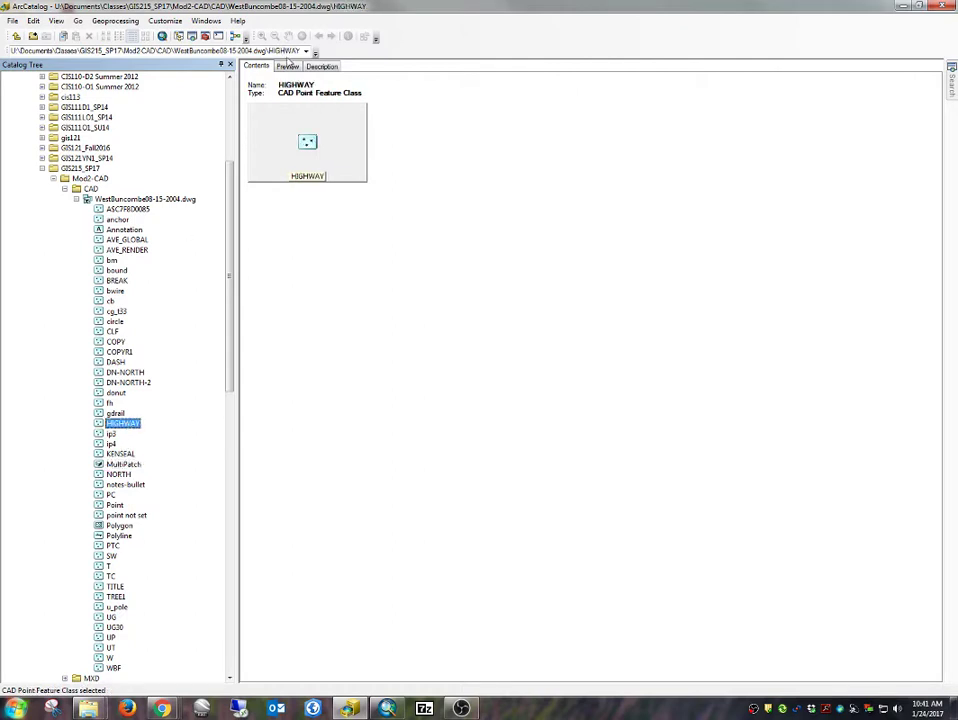
pyautogui.click(287, 66)
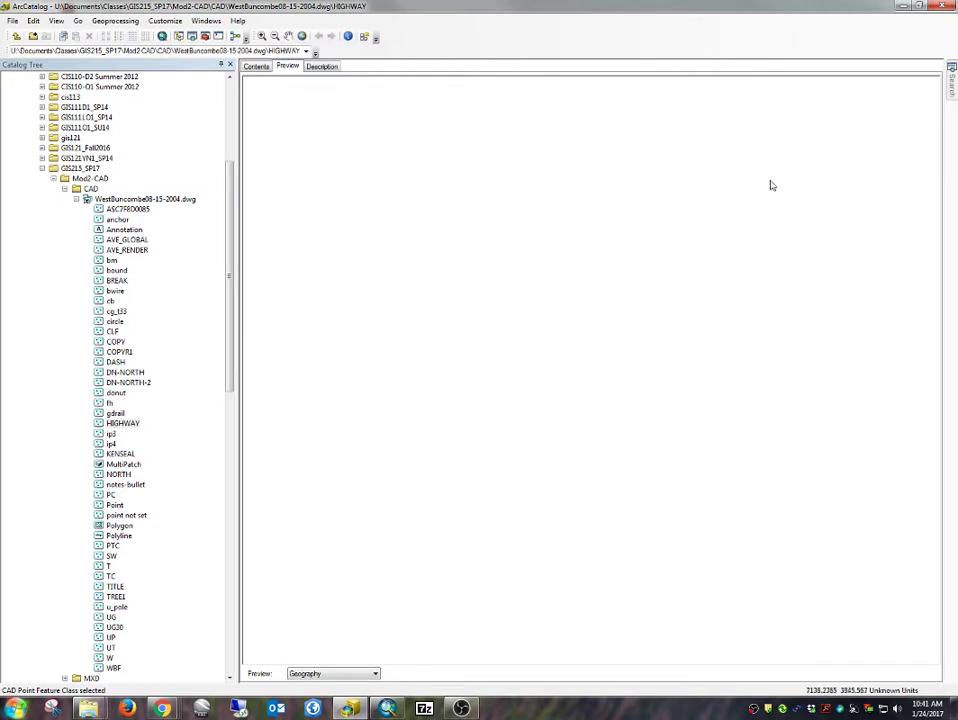
pyautogui.click(365, 678)
pyautogui.click(344, 689)
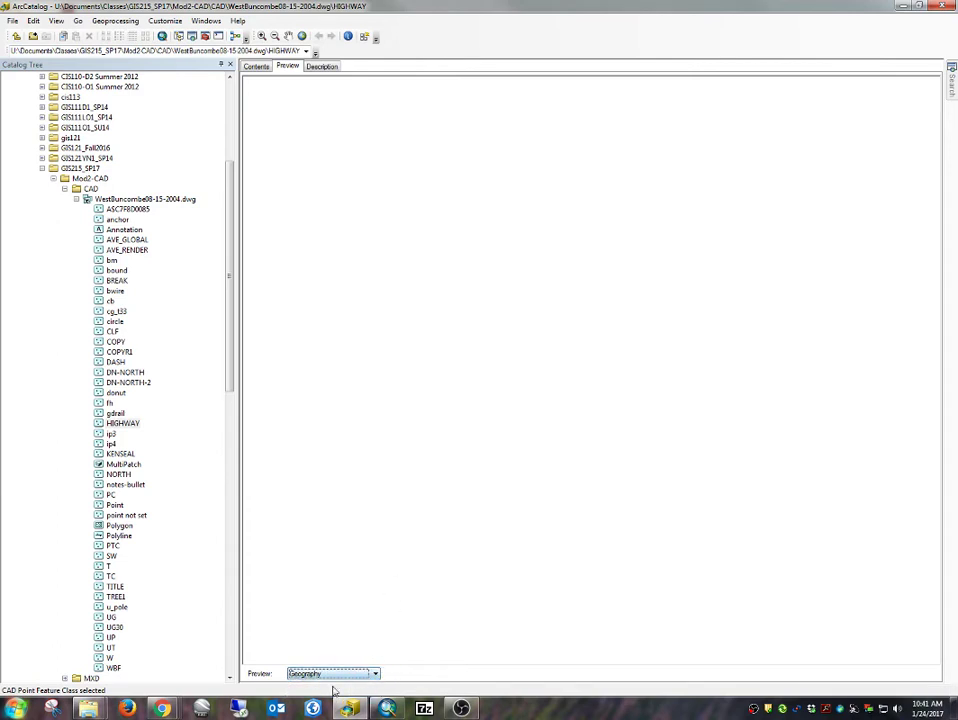
pyautogui.click(352, 678)
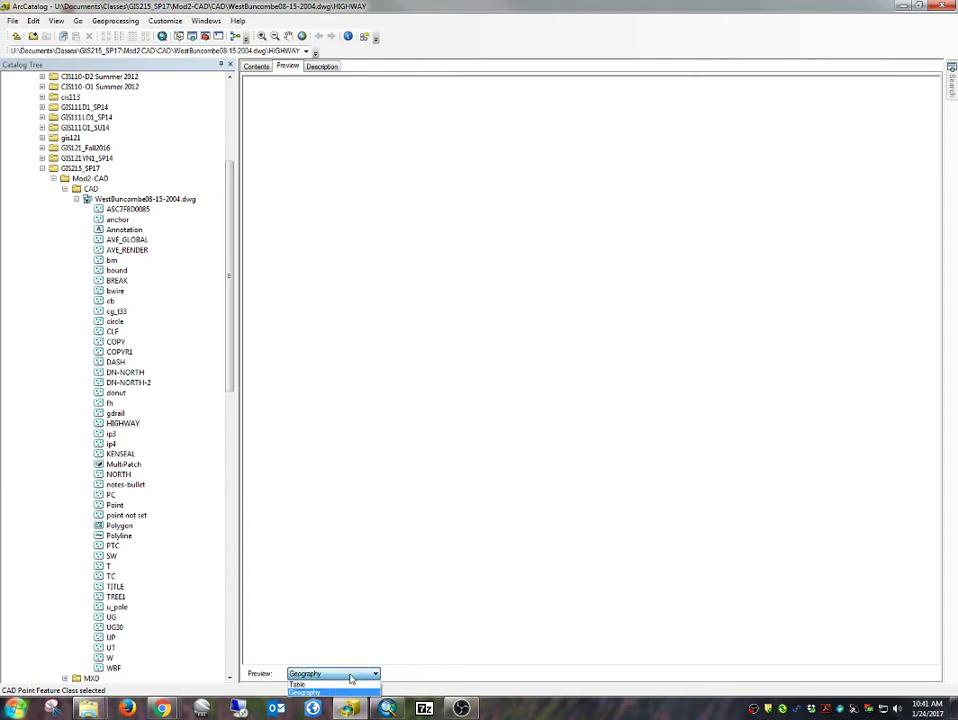
pyautogui.click(336, 686)
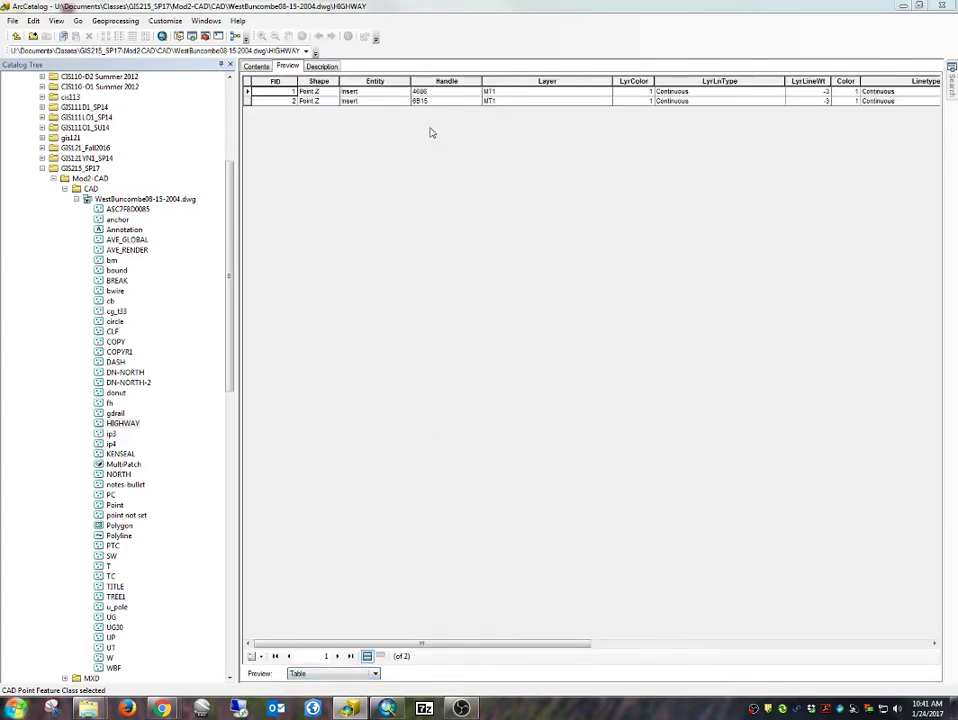
pyautogui.moveTo(520, 646); pyautogui.dragTo(371, 684)
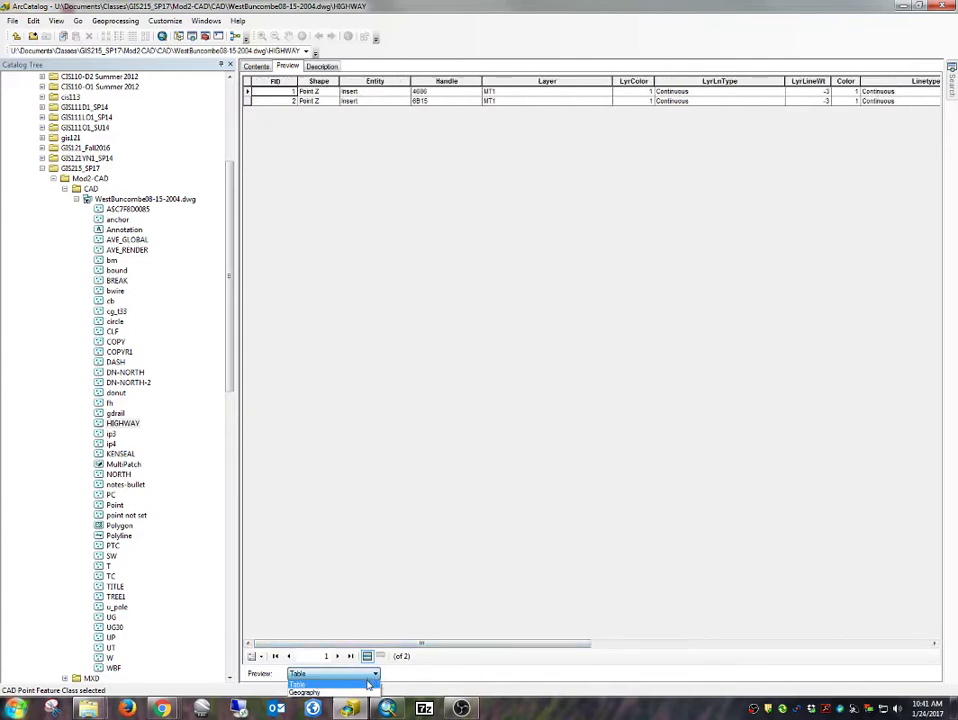
pyautogui.click(335, 688)
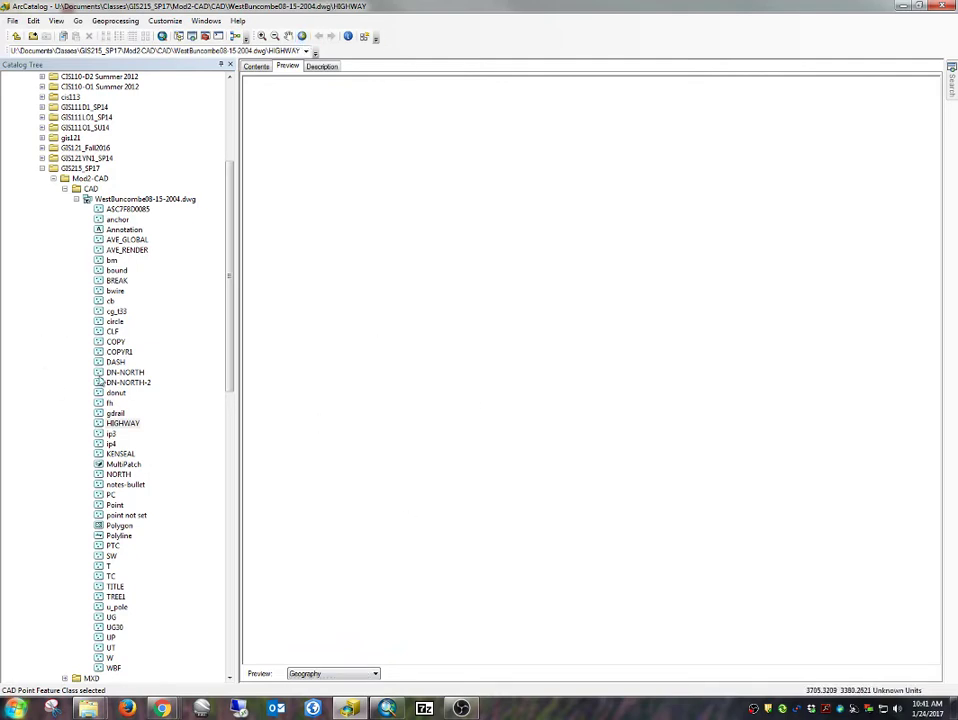
# - Preview the circle feature class as geography, and examine its attribute table
pyautogui.click(114, 321)
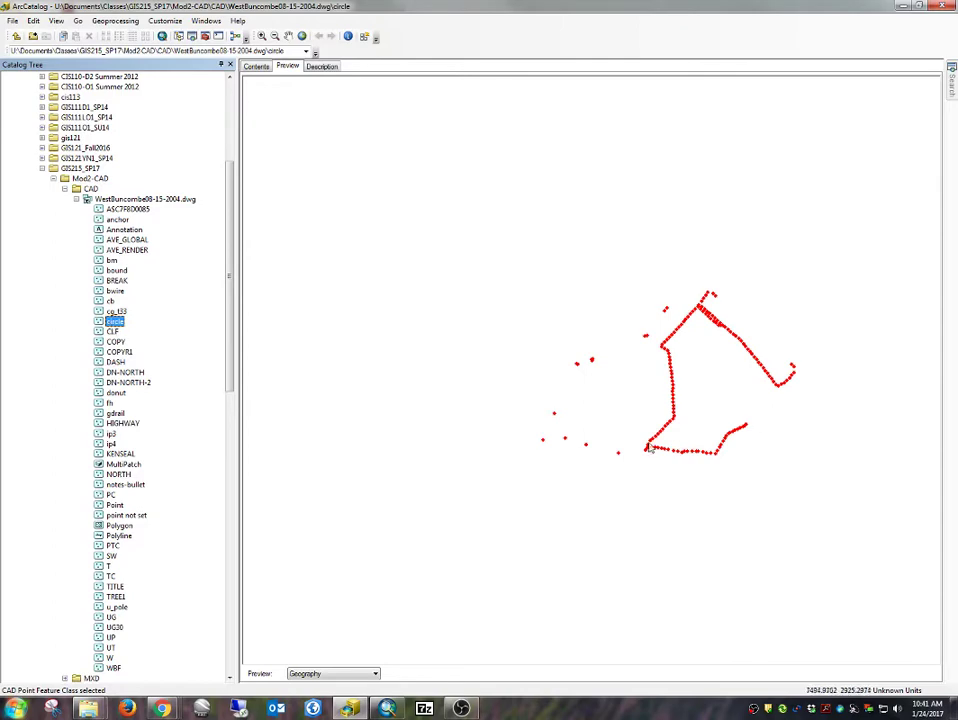
pyautogui.click(294, 675)
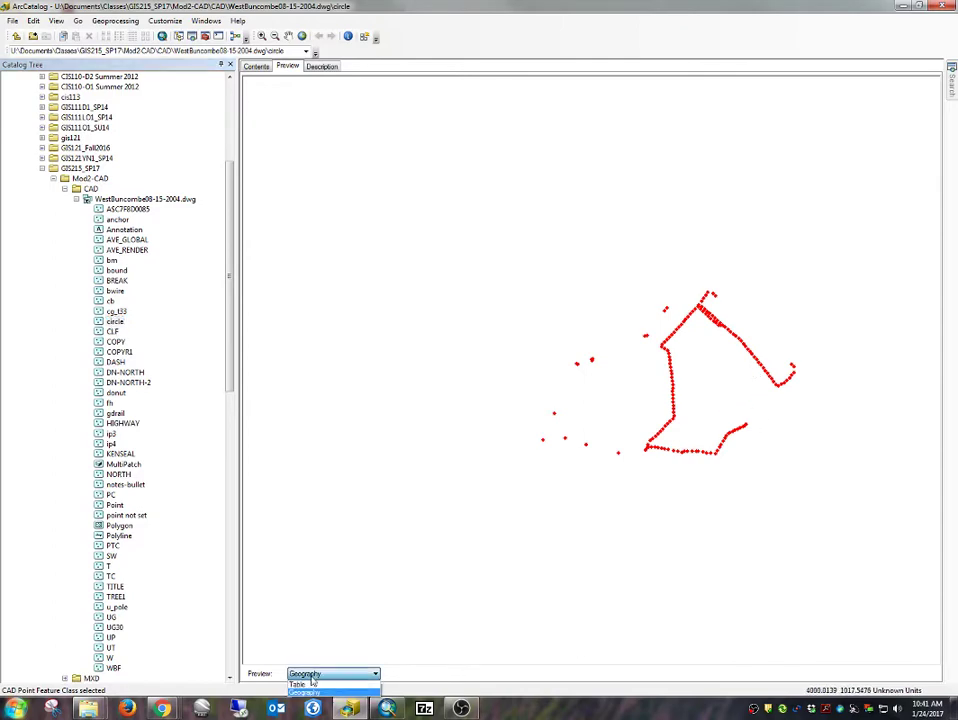
pyautogui.click(305, 689)
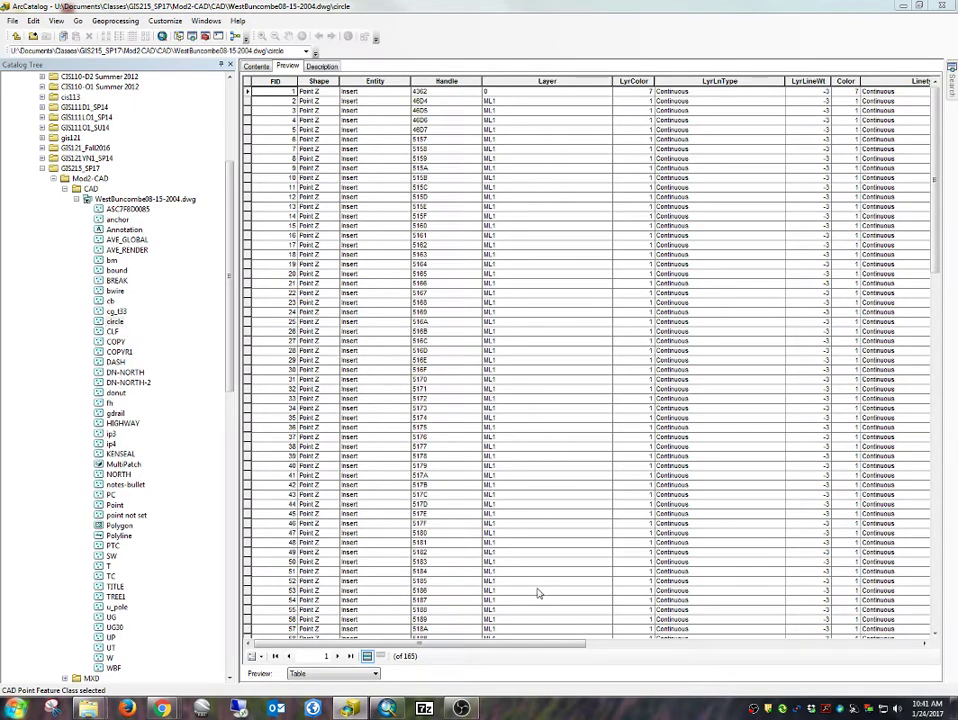
pyautogui.moveTo(554, 660); pyautogui.dragTo(511, 650)
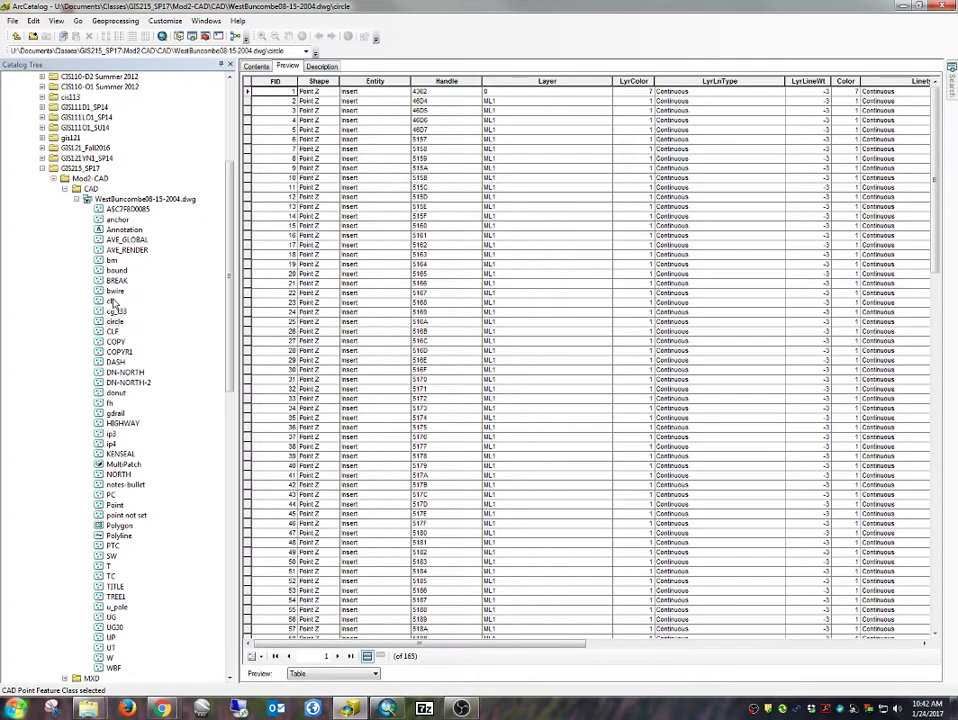
# - Preview the gdrail feature class's attribute table, and switch its preview to geography
pyautogui.click(116, 413)
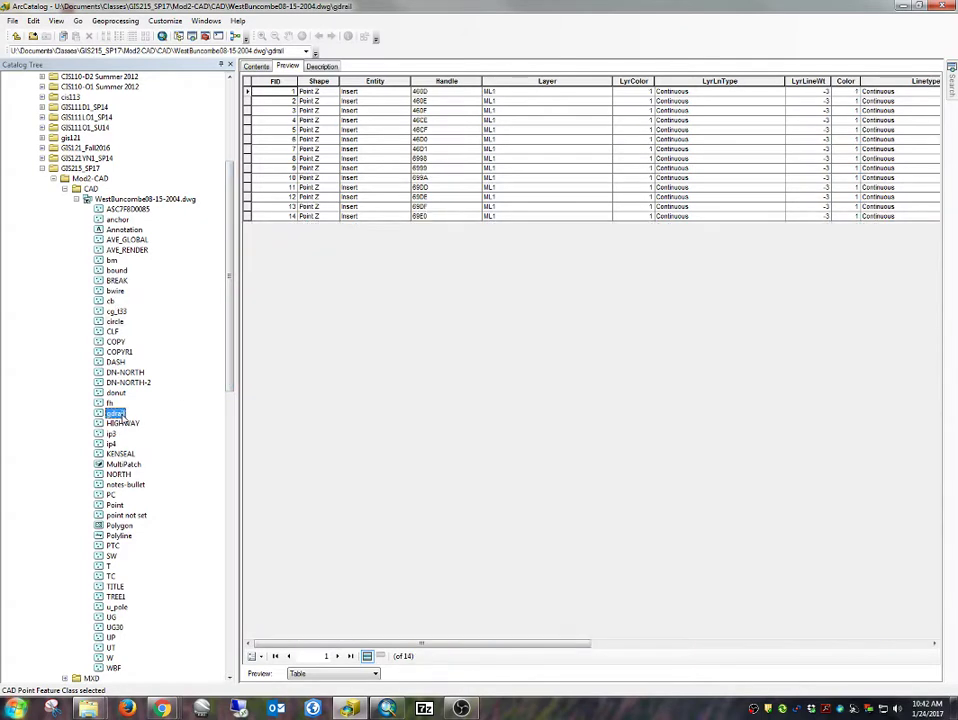
pyautogui.click(371, 675)
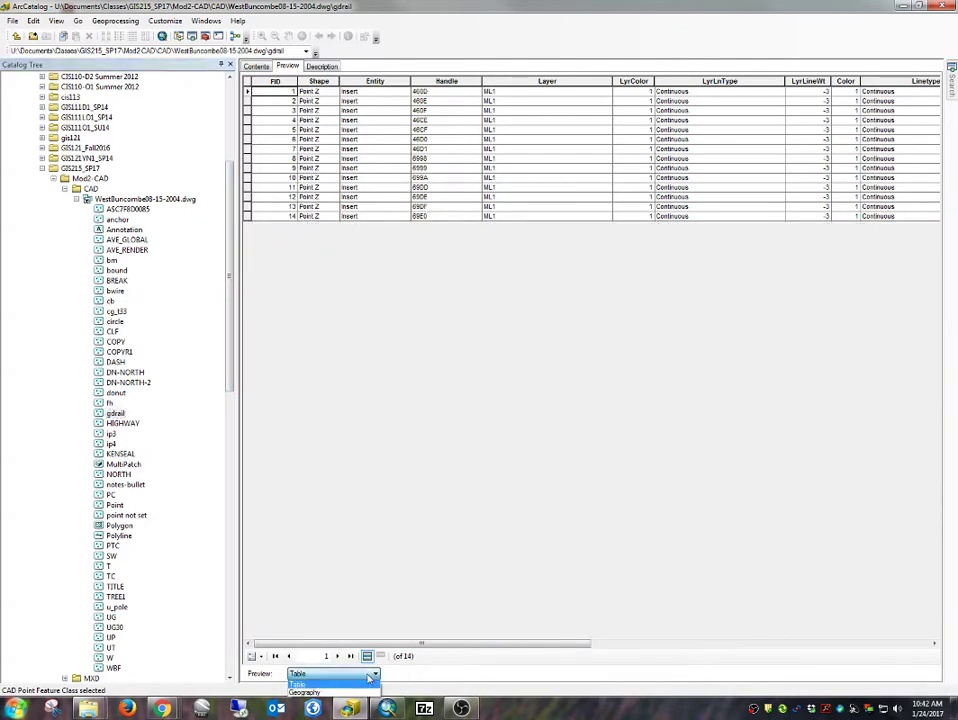
pyautogui.click(363, 691)
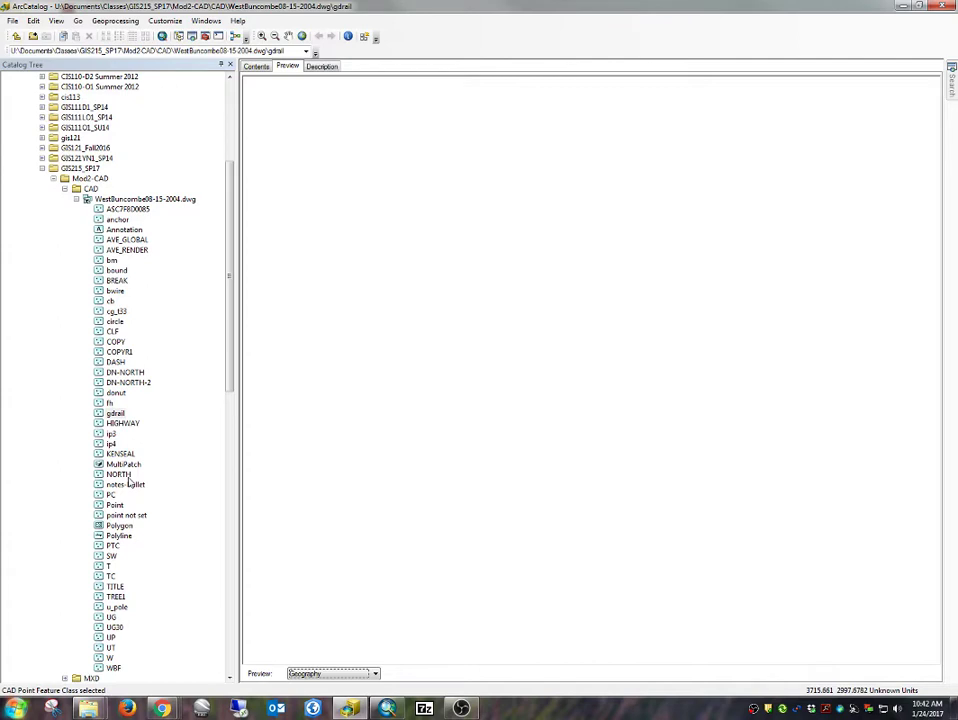
# - Preview the geography of the drawing's Polyline feature class and examine the whole site up close
pyautogui.click(117, 536)
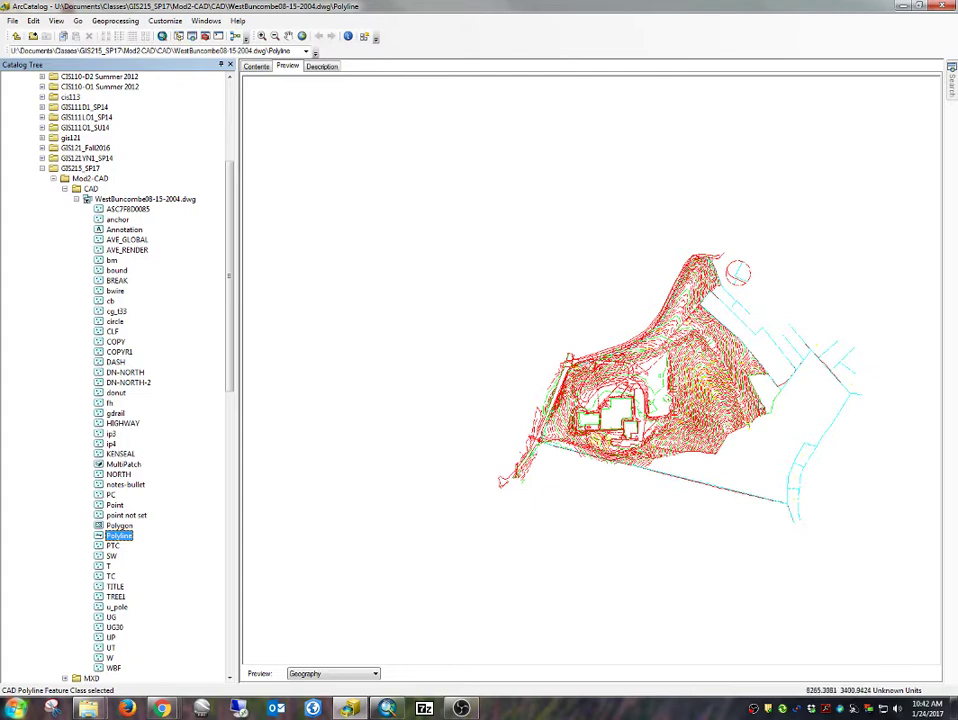
pyautogui.scroll(2, 632, 432)
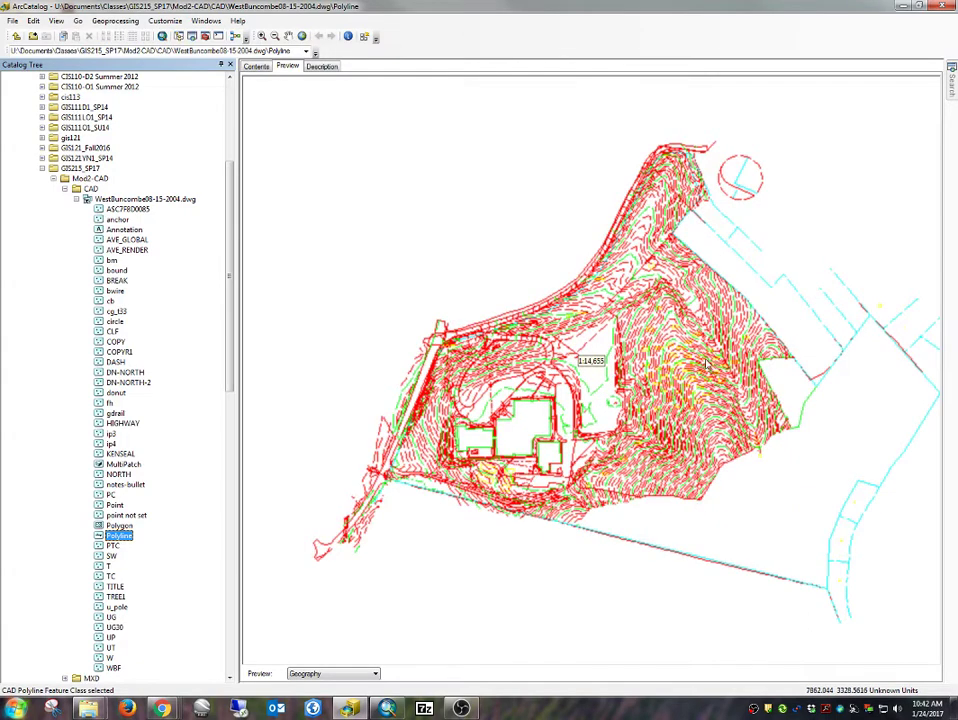
pyautogui.moveTo(710, 364); pyautogui.dragTo(648, 354)
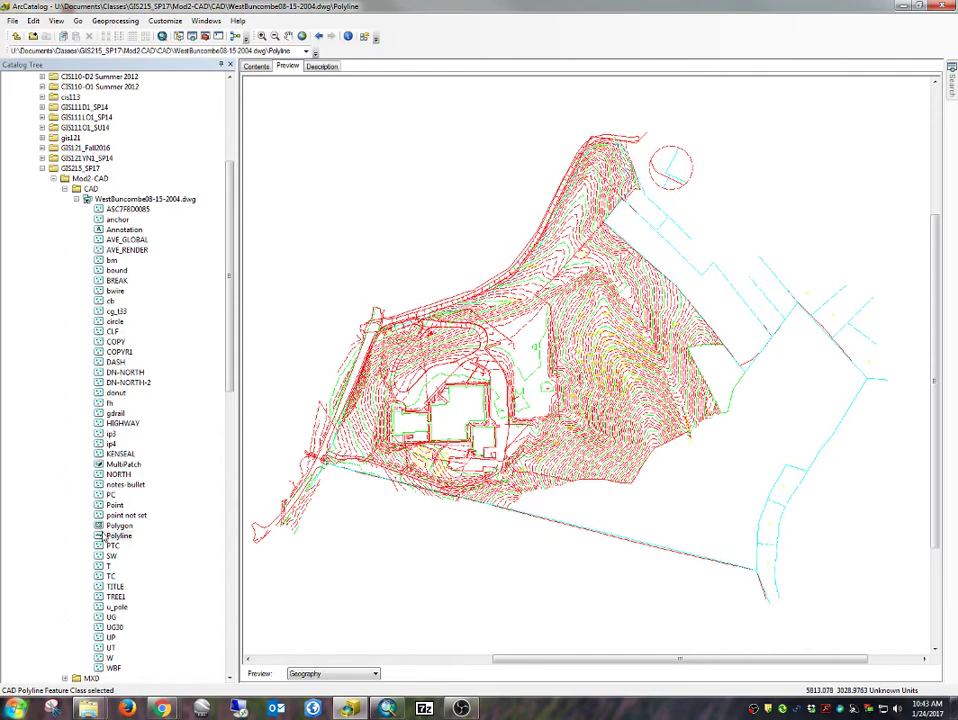
# - Examine the building area up close in the Polyline feature class's geography, and preview its attribute table before returning to geography
pyautogui.click(118, 537)
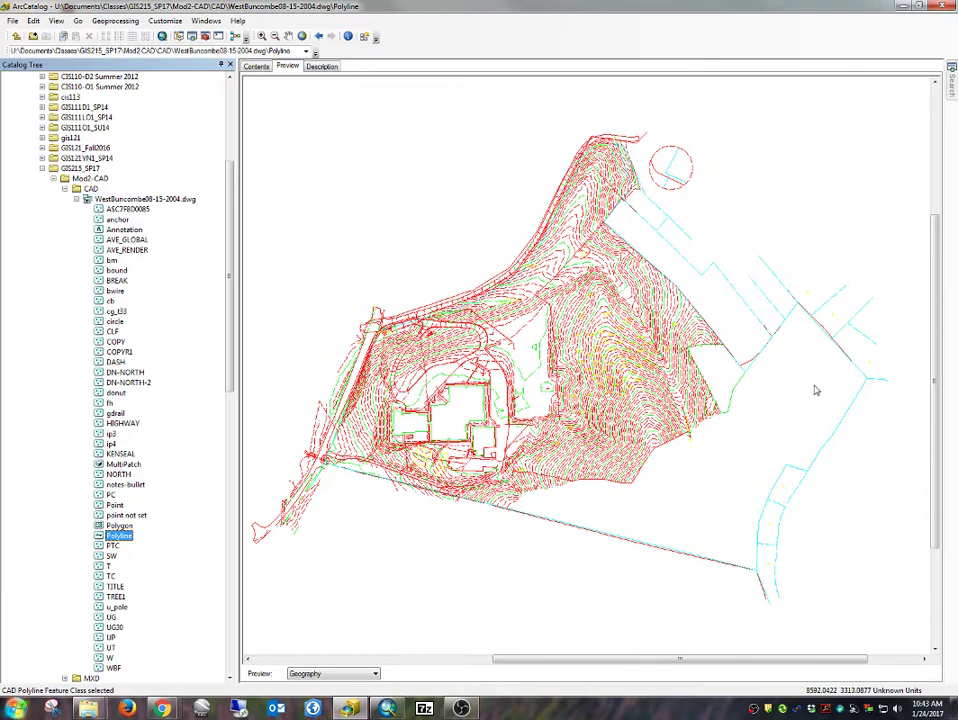
pyautogui.scroll(5, 347, 488)
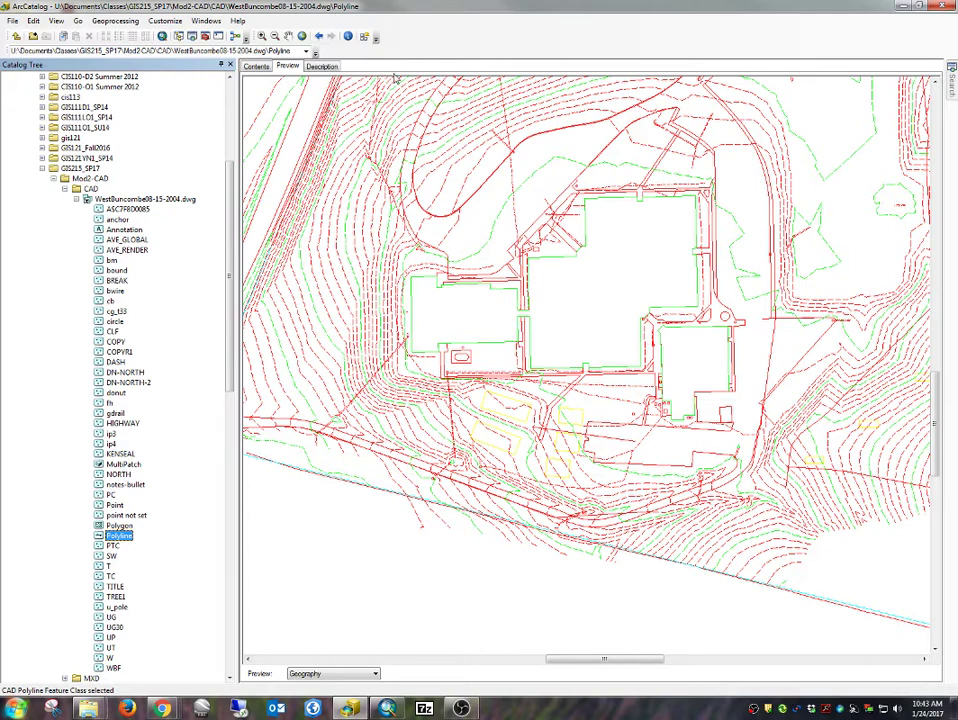
pyautogui.click(349, 37)
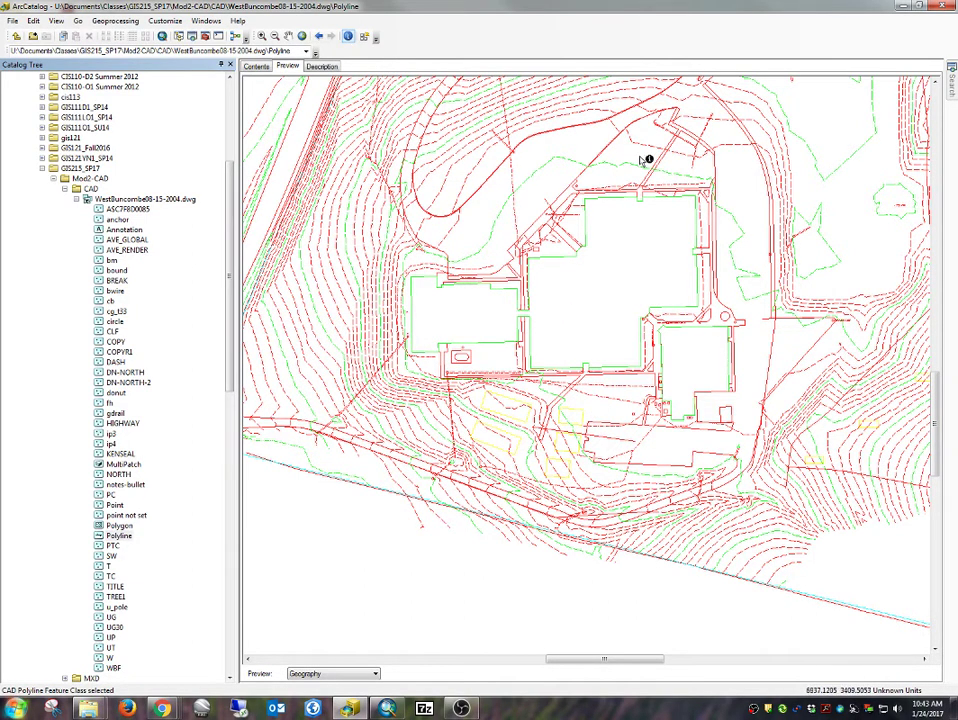
pyautogui.click(345, 674)
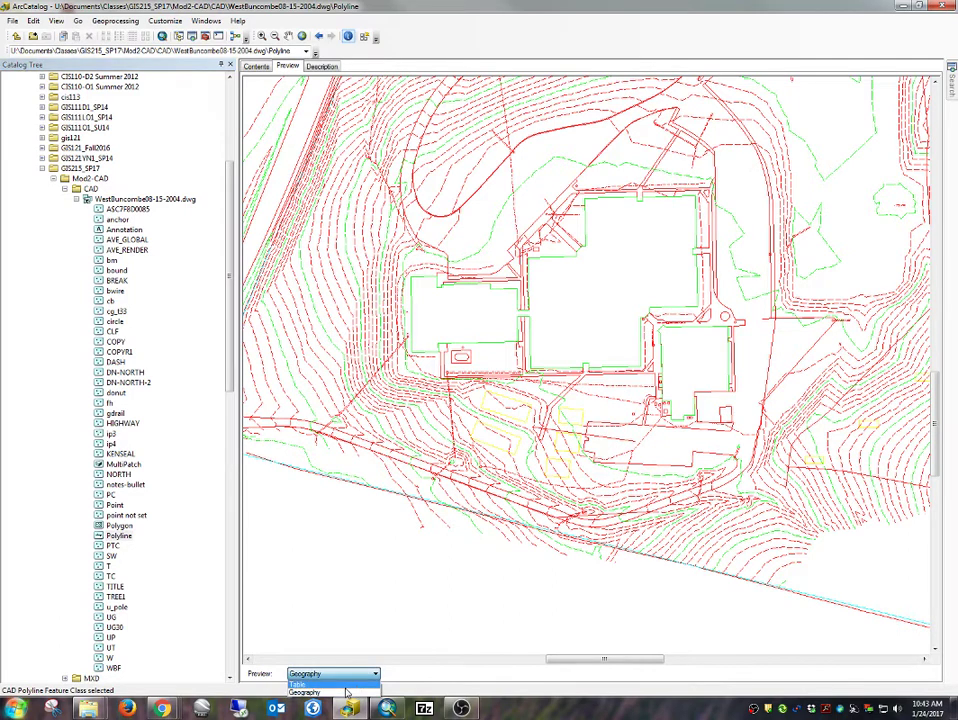
pyautogui.click(305, 684)
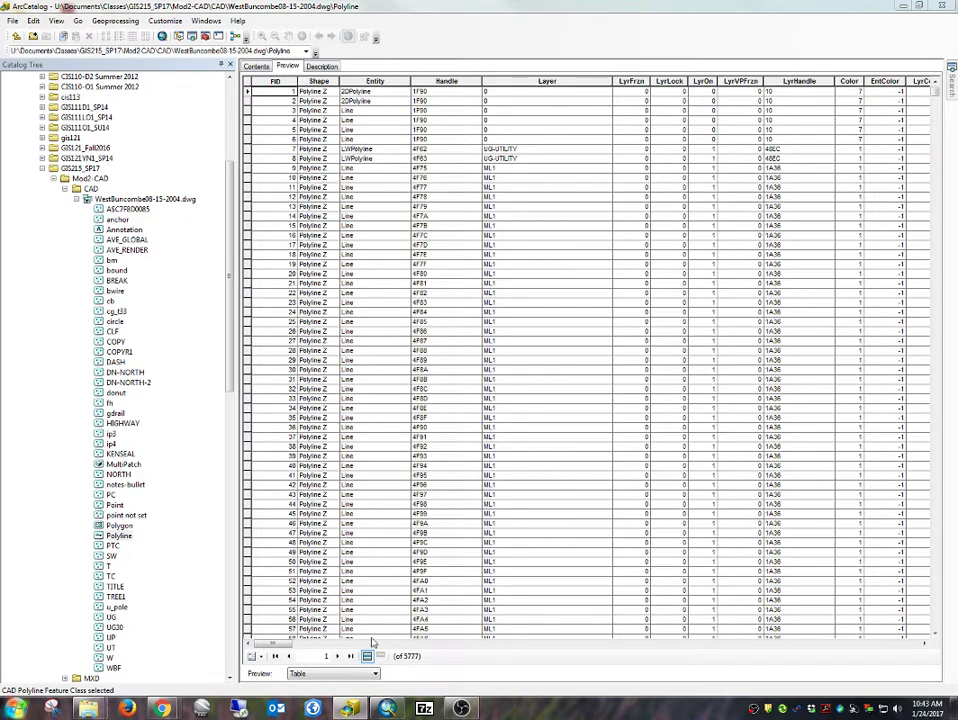
pyautogui.click(345, 674)
pyautogui.click(348, 692)
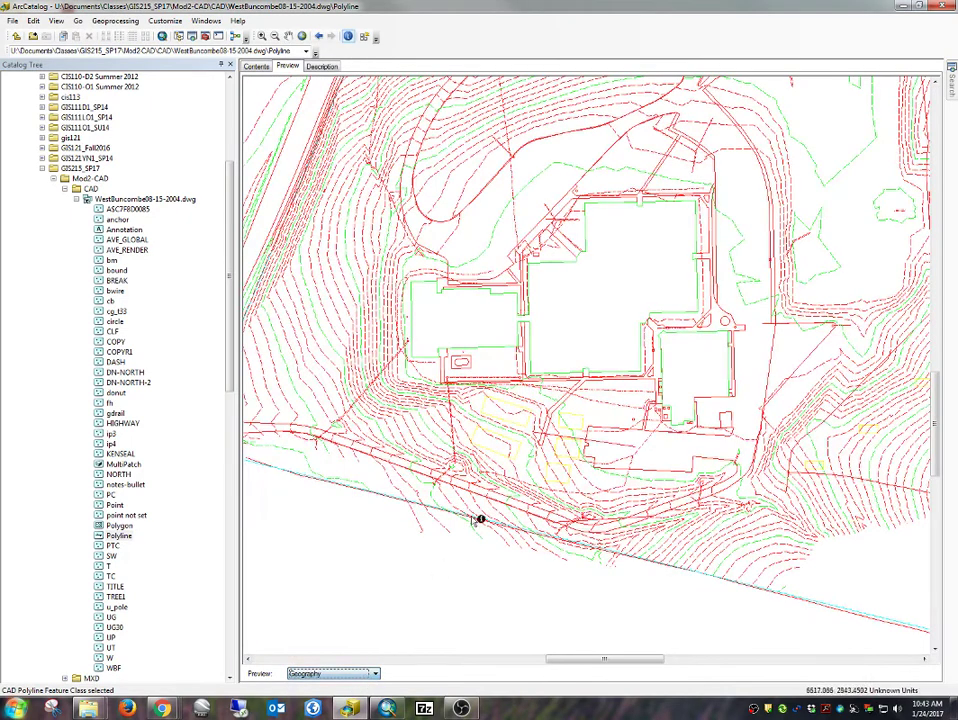
# - Identify the green outline of the western building in the Polyline geography preview
pyautogui.click(490, 352)
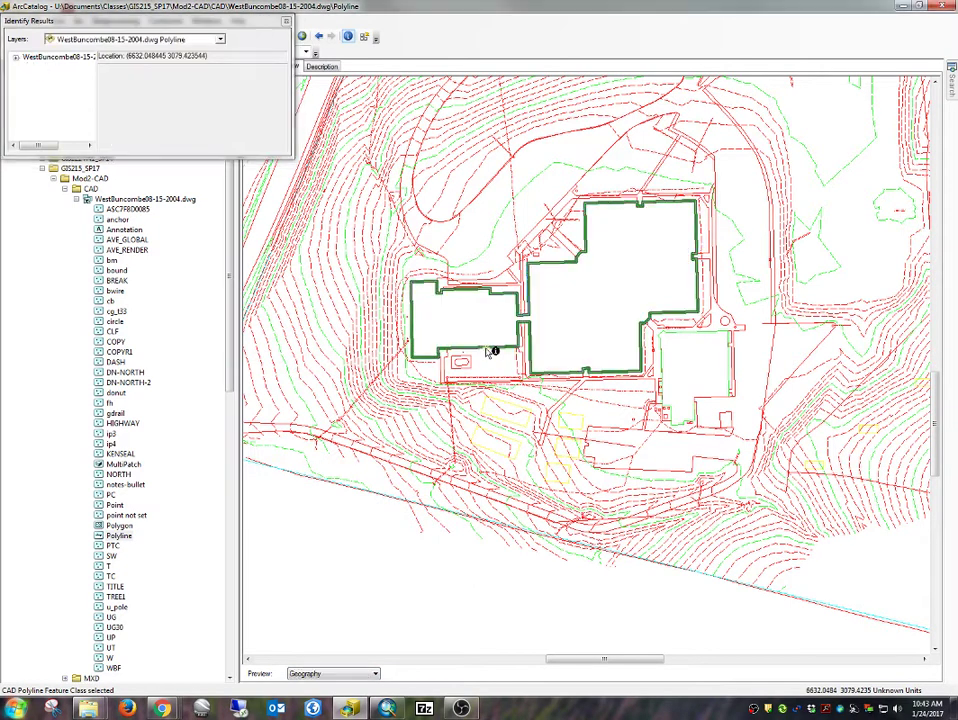
pyautogui.click(487, 351)
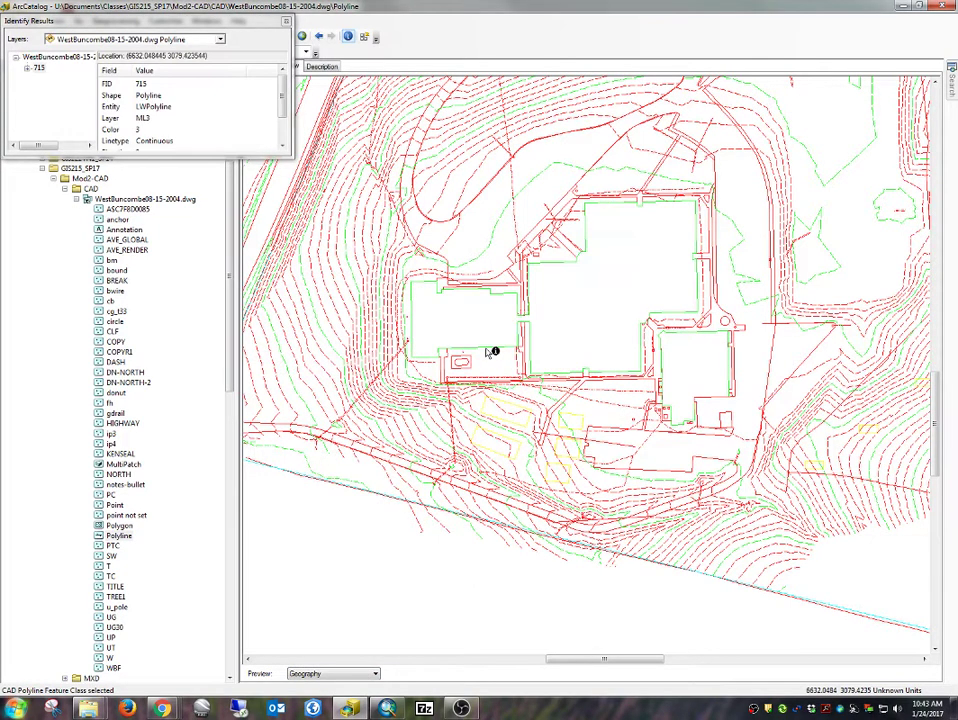
pyautogui.click(487, 351)
pyautogui.click(487, 351)
# - Identify the green outline of the southeastern building from its west and east walls
pyautogui.click(668, 366)
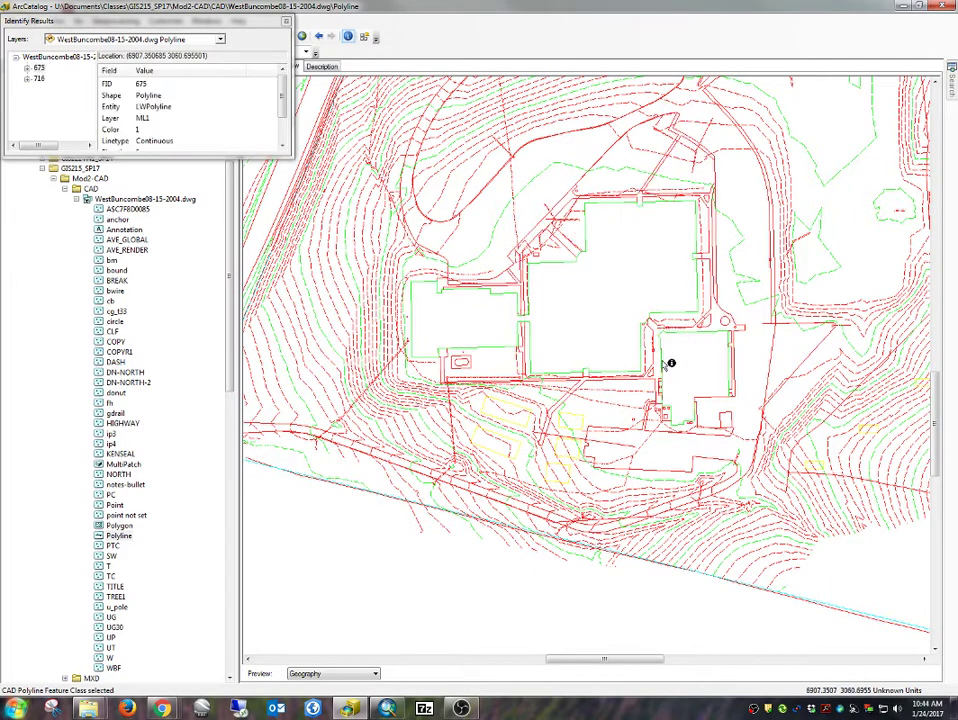
pyautogui.click(717, 337)
pyautogui.click(725, 344)
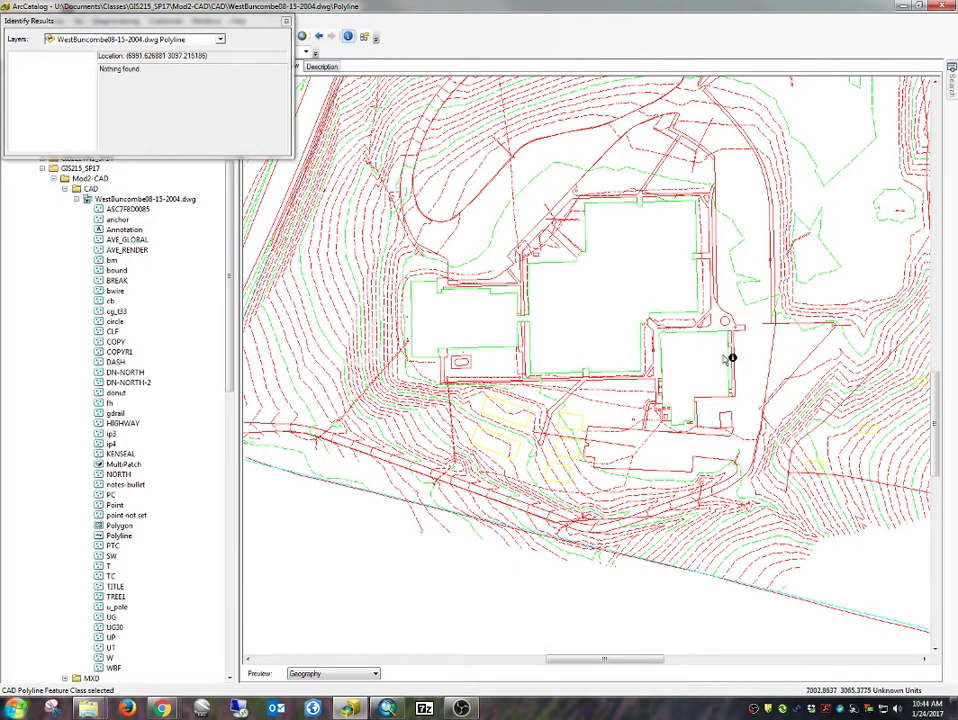
pyautogui.click(737, 358)
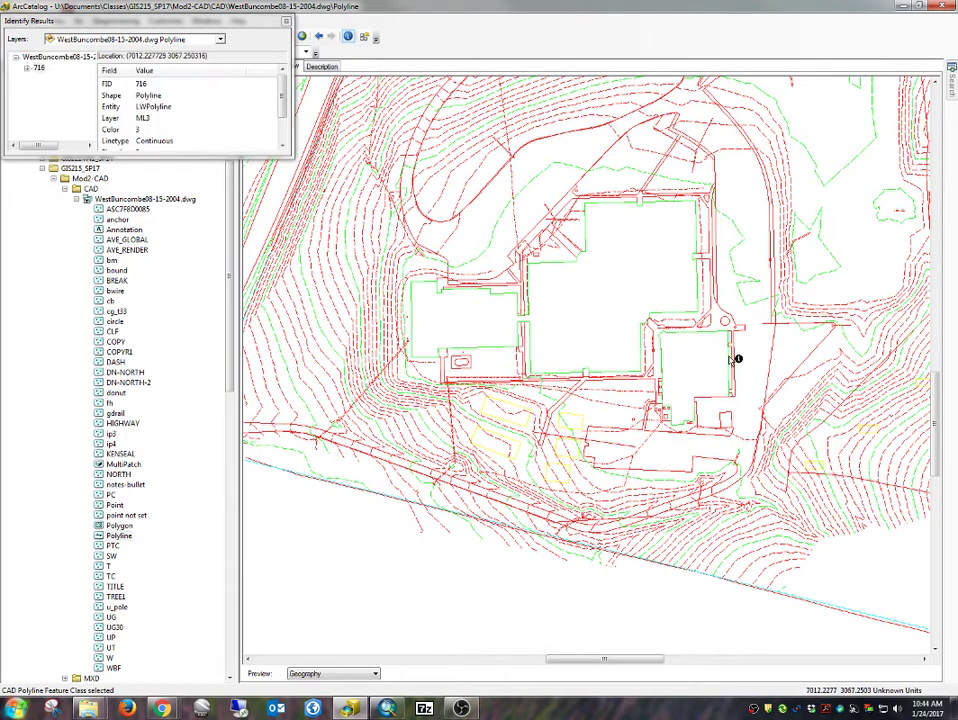
pyautogui.click(737, 358)
pyautogui.click(737, 358)
# - Identify a red and a green contour line northwest of the buildings, and close the identify results
pyautogui.click(347, 263)
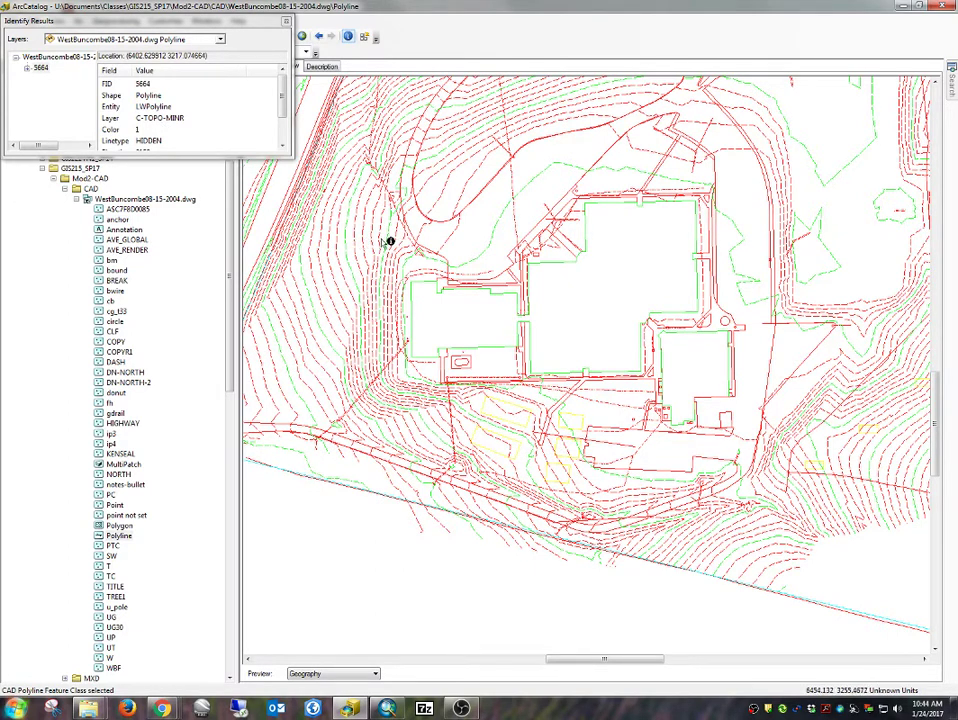
pyautogui.click(356, 226)
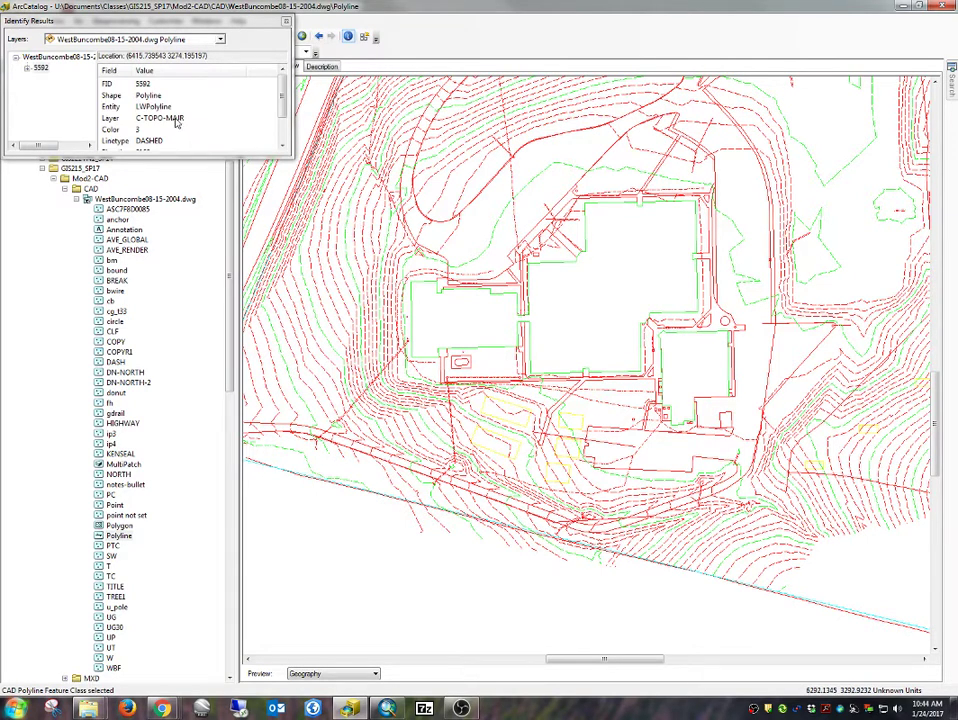
pyautogui.click(286, 20)
# - Preview the Polyline attribute table and examine its layer, color and linetype columns
pyautogui.click(330, 672)
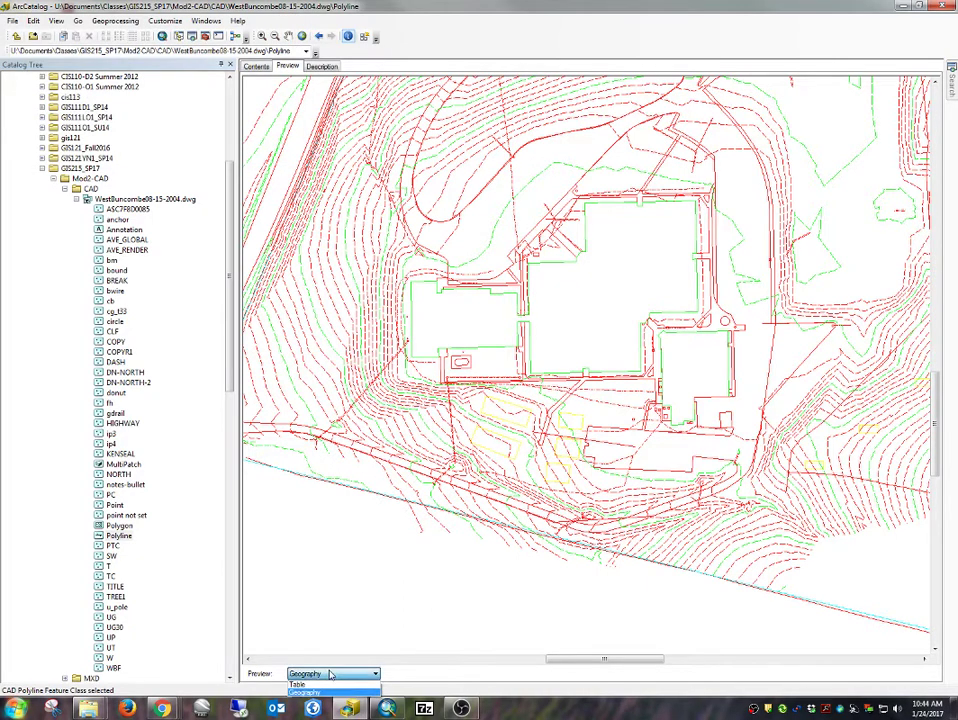
pyautogui.click(318, 694)
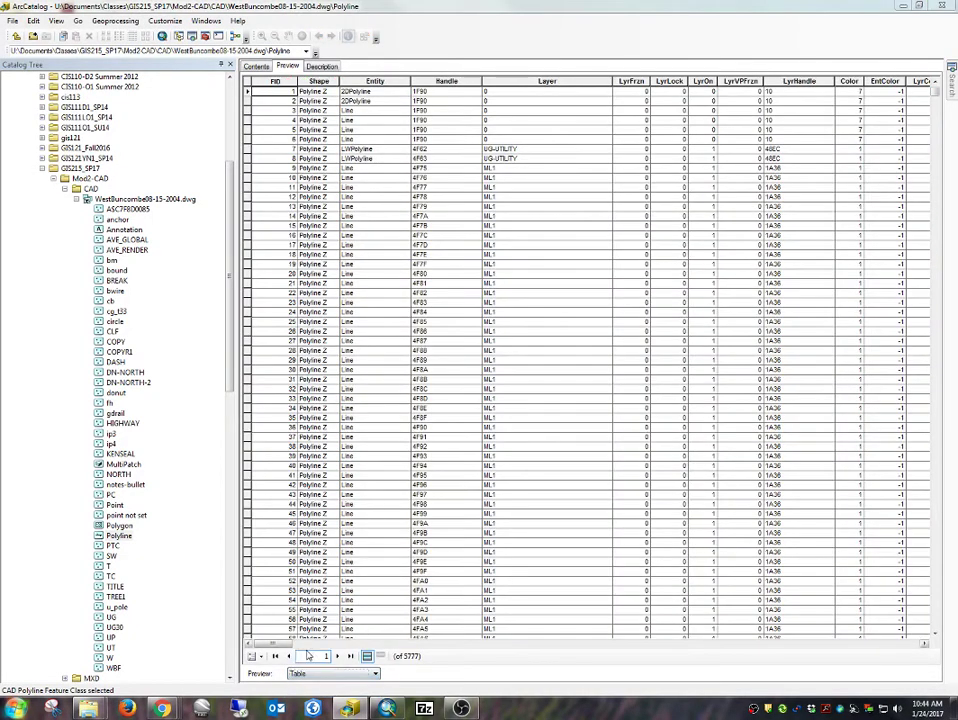
pyautogui.moveTo(299, 648); pyautogui.dragTo(333, 641)
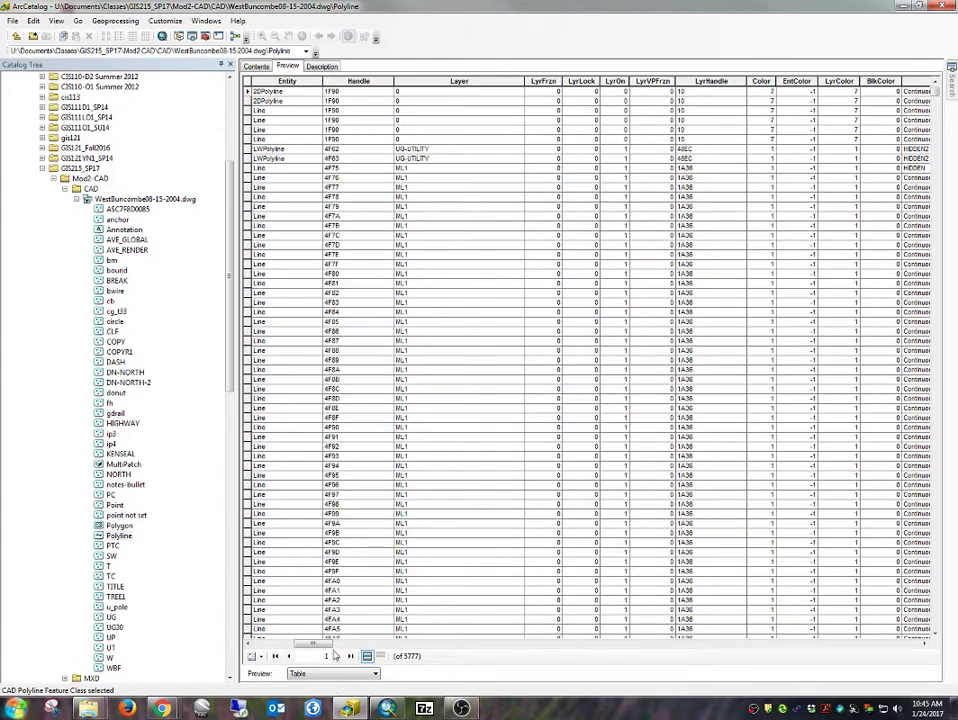
pyautogui.moveTo(316, 643); pyautogui.dragTo(419, 619)
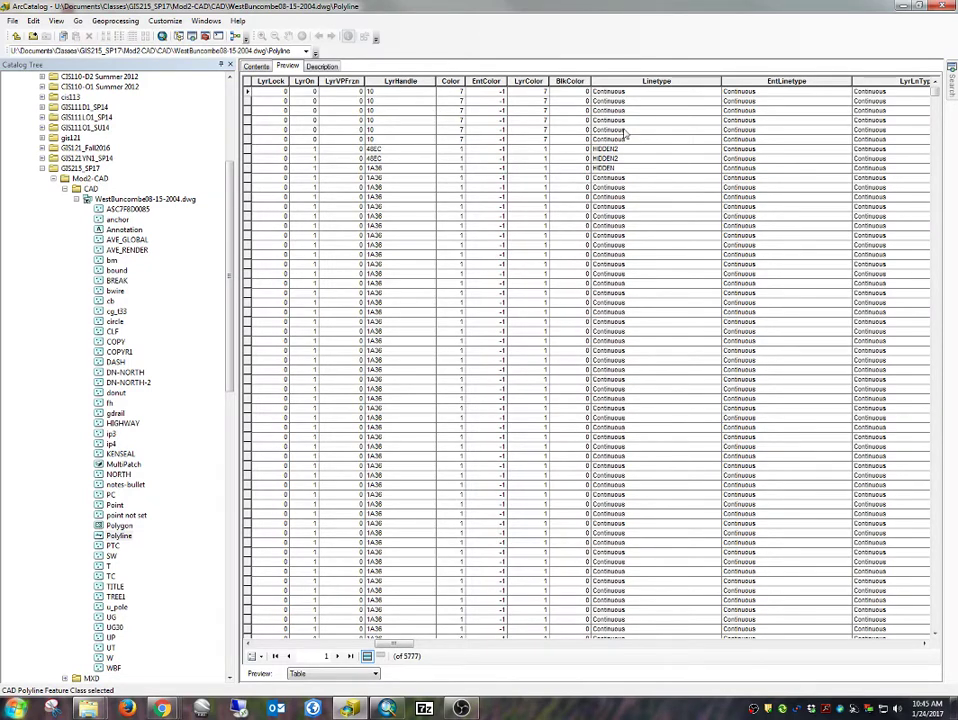
pyautogui.click(334, 645)
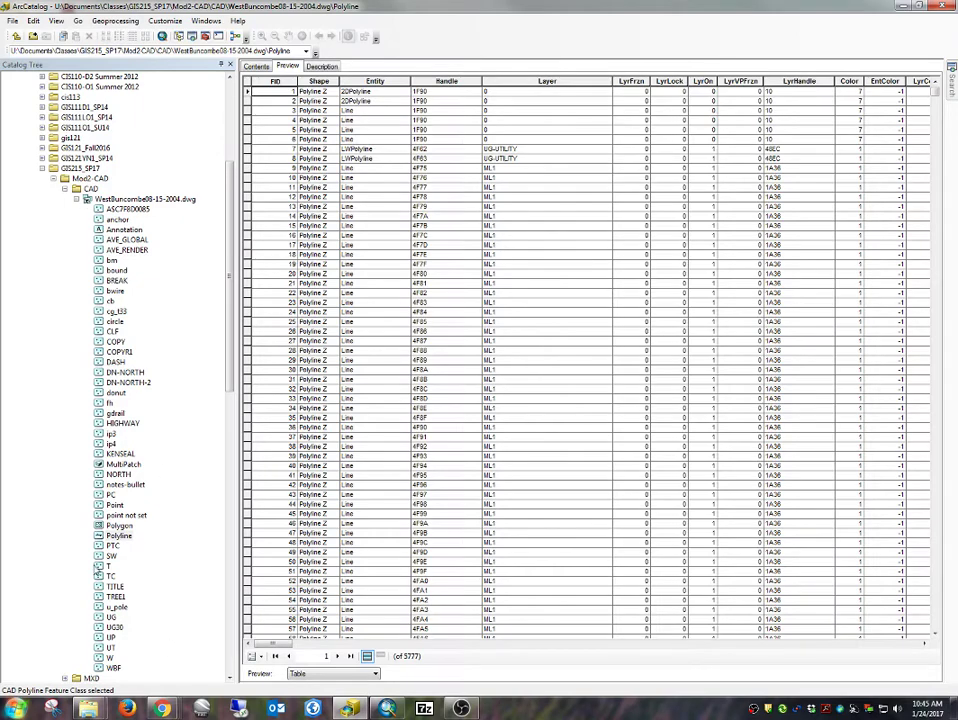
# - Switch the Polyline preview back to geography and examine the drawing across to its eastern side
pyautogui.click(119, 535)
pyautogui.click(362, 674)
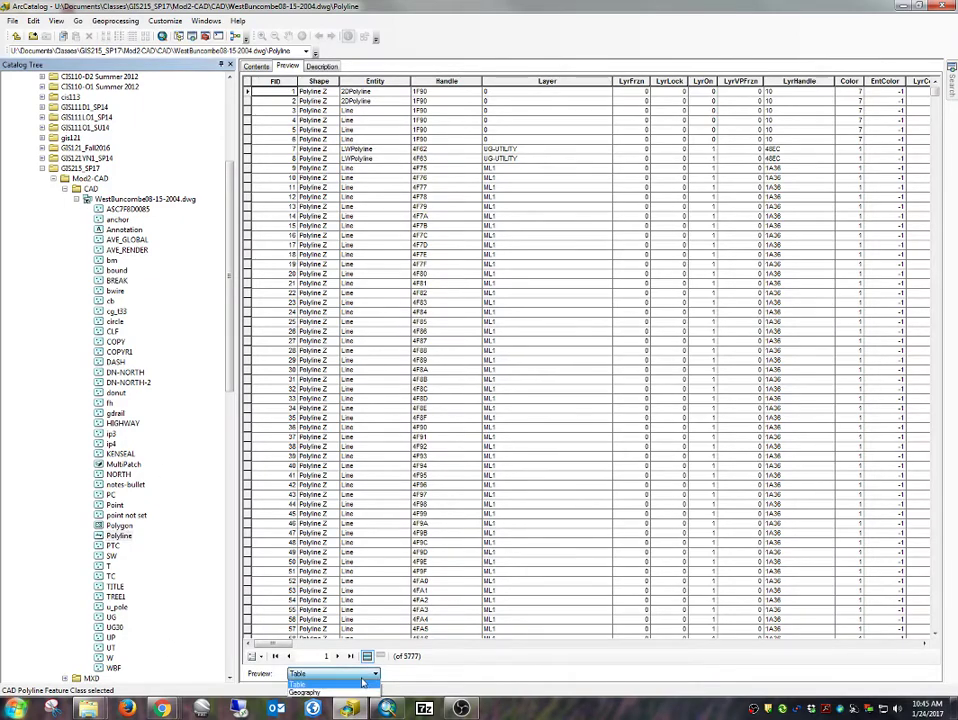
pyautogui.click(315, 698)
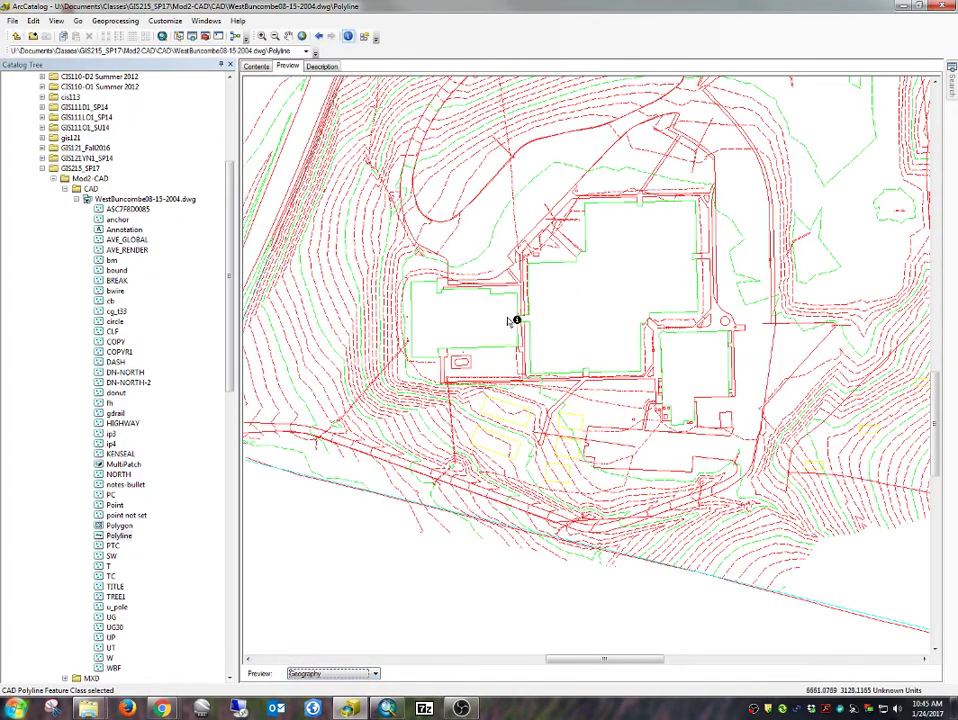
pyautogui.scroll(-2, 519, 311)
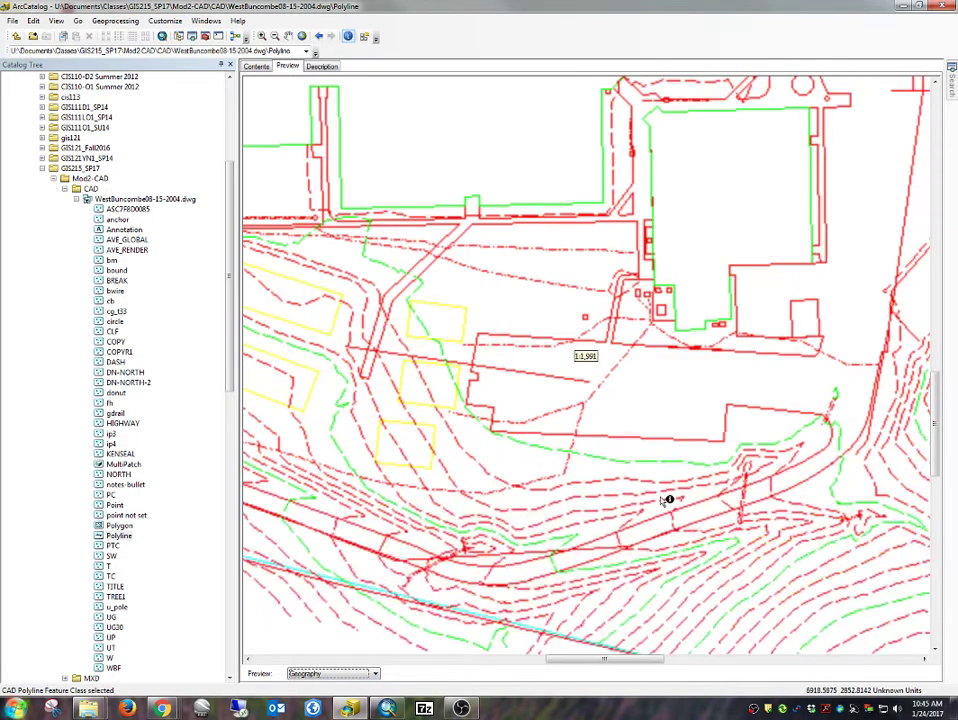
pyautogui.scroll(4, 669, 496)
pyautogui.scroll(-2, 738, 445)
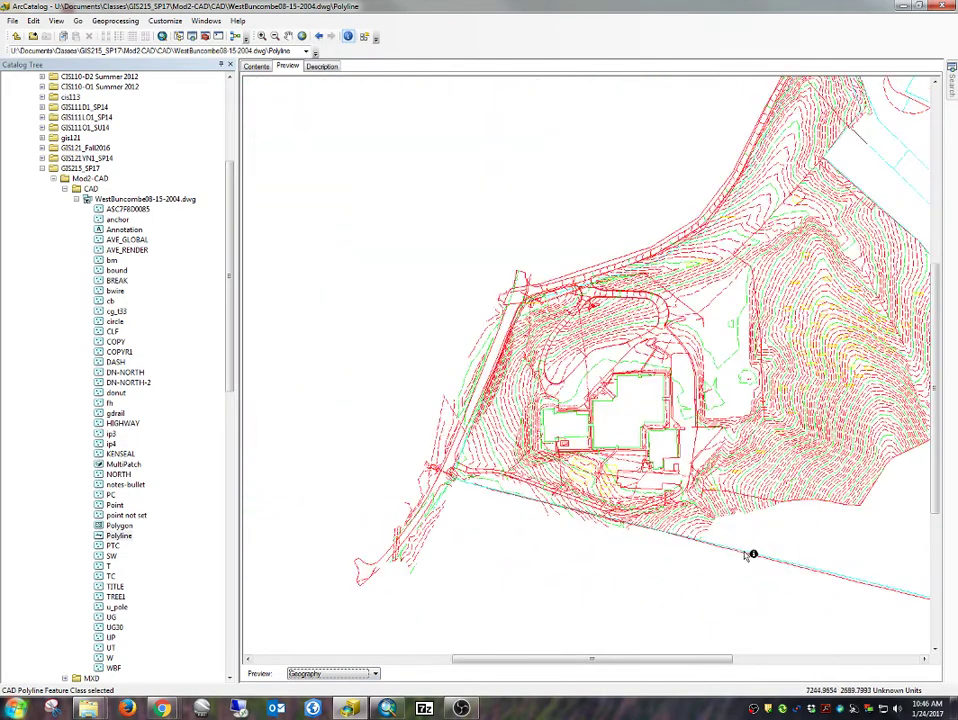
pyautogui.moveTo(716, 658); pyautogui.dragTo(825, 661)
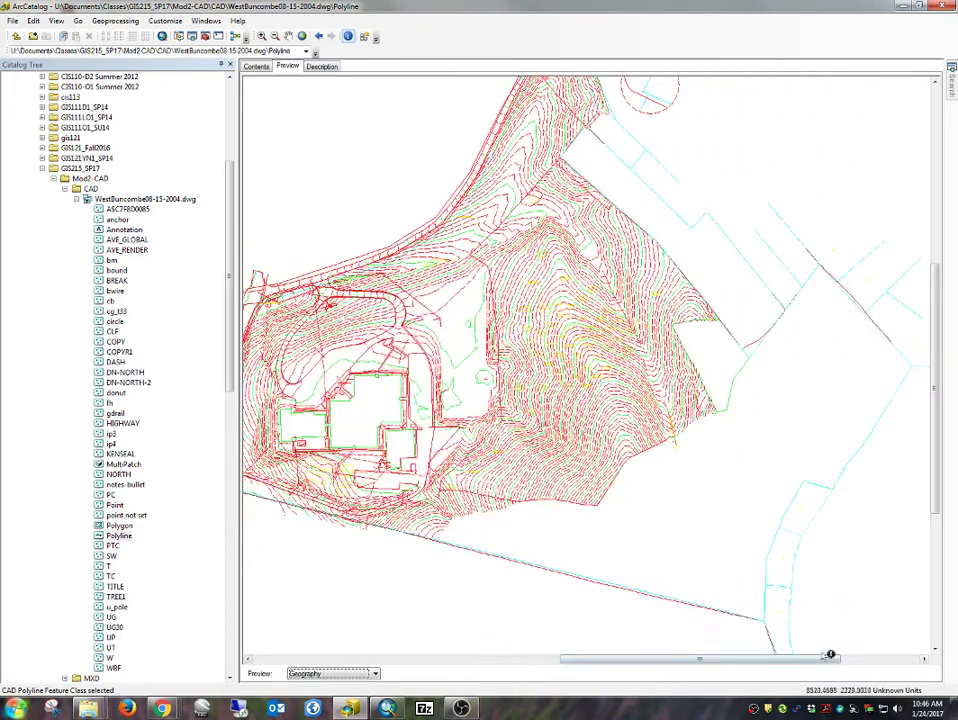
# - Identify the cyan boundary line on the east and the dashed cyan line on the northeast, close the results, and show the whole site
pyautogui.click(861, 453)
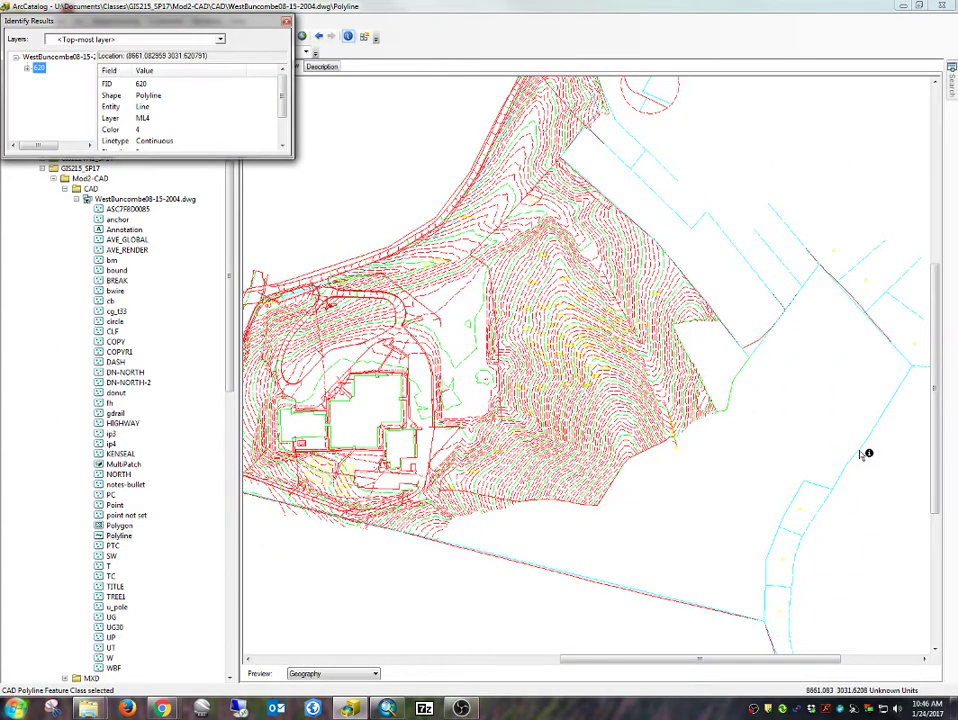
pyautogui.click(863, 452)
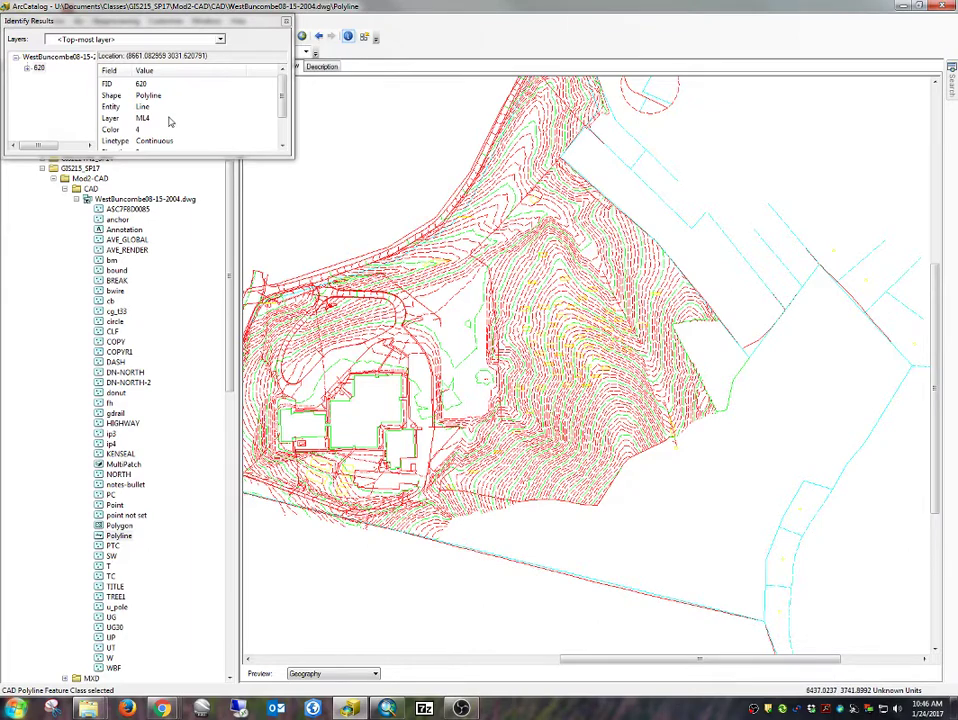
pyautogui.click(756, 281)
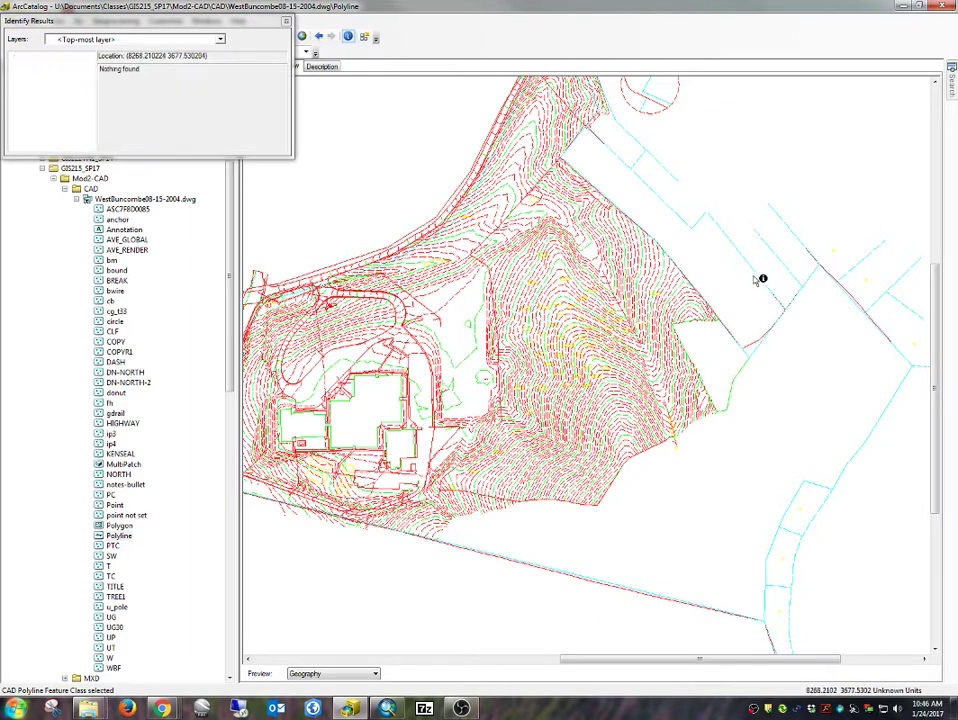
pyautogui.click(759, 276)
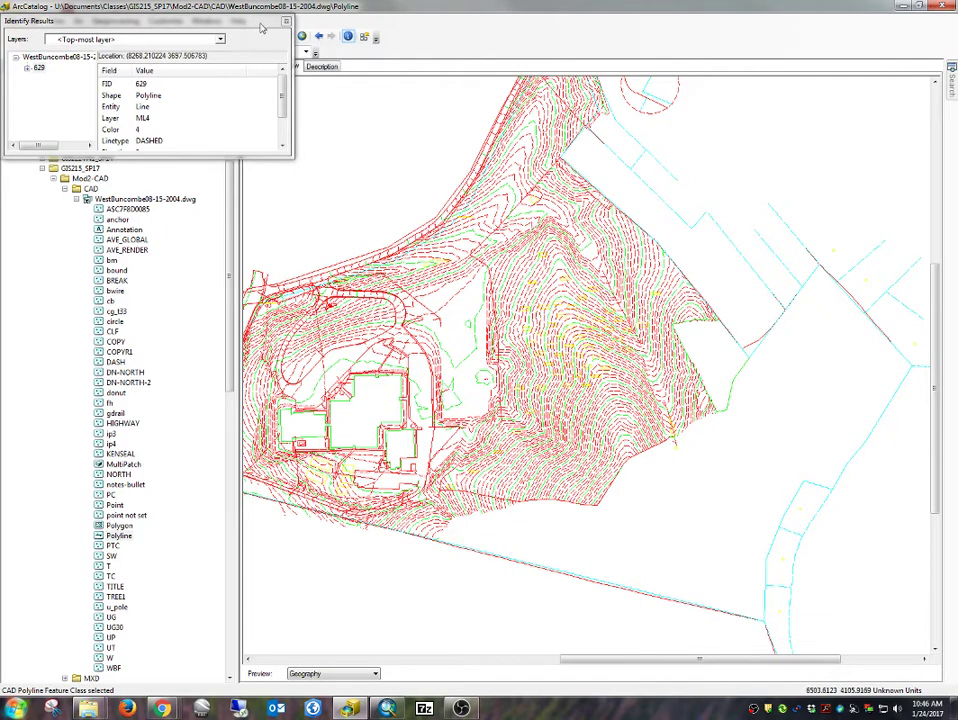
pyautogui.click(213, 17)
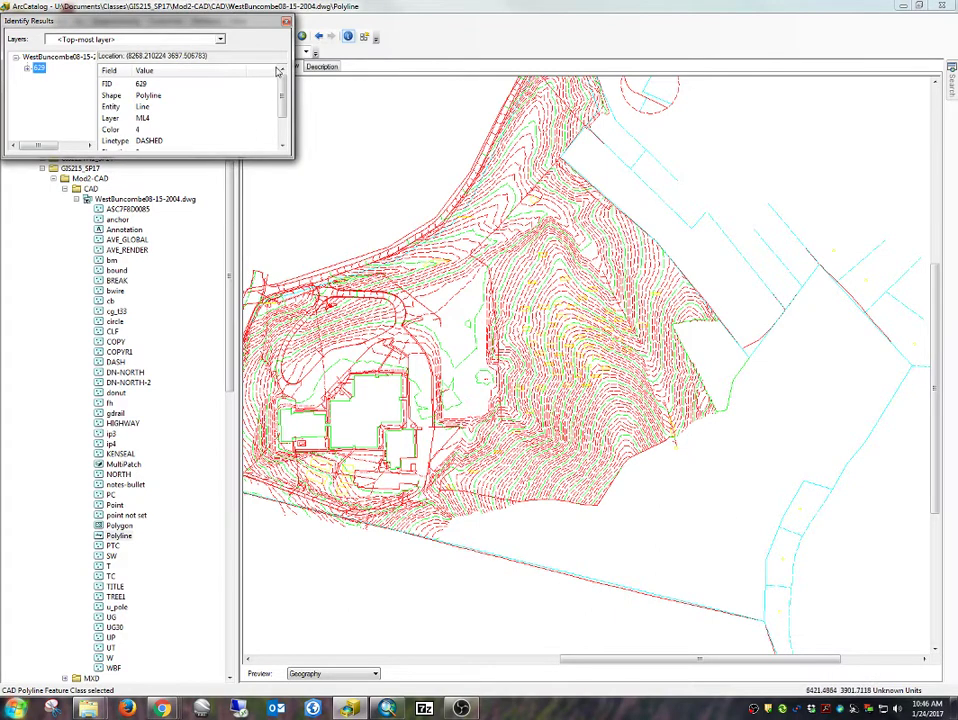
pyautogui.click(286, 21)
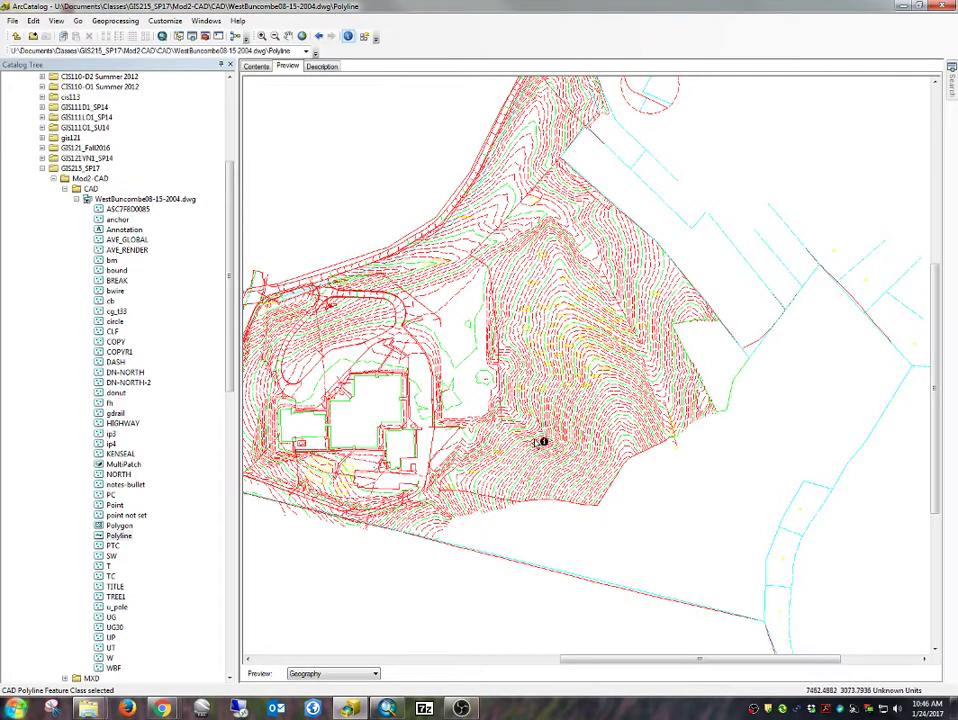
pyautogui.scroll(-3, 578, 370)
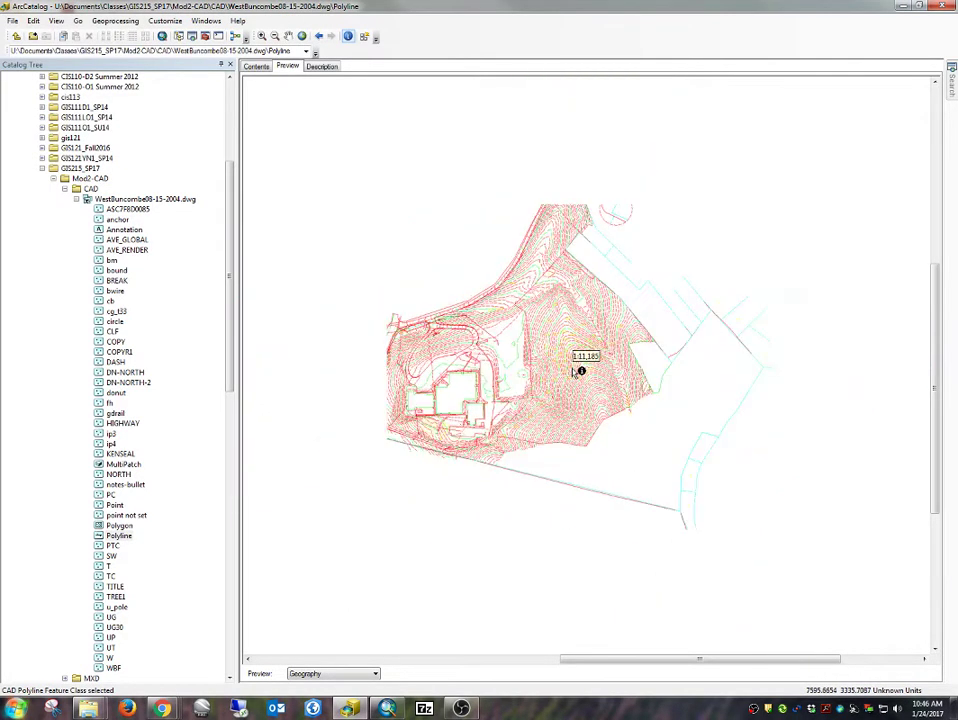
pyautogui.scroll(1, 440, 290)
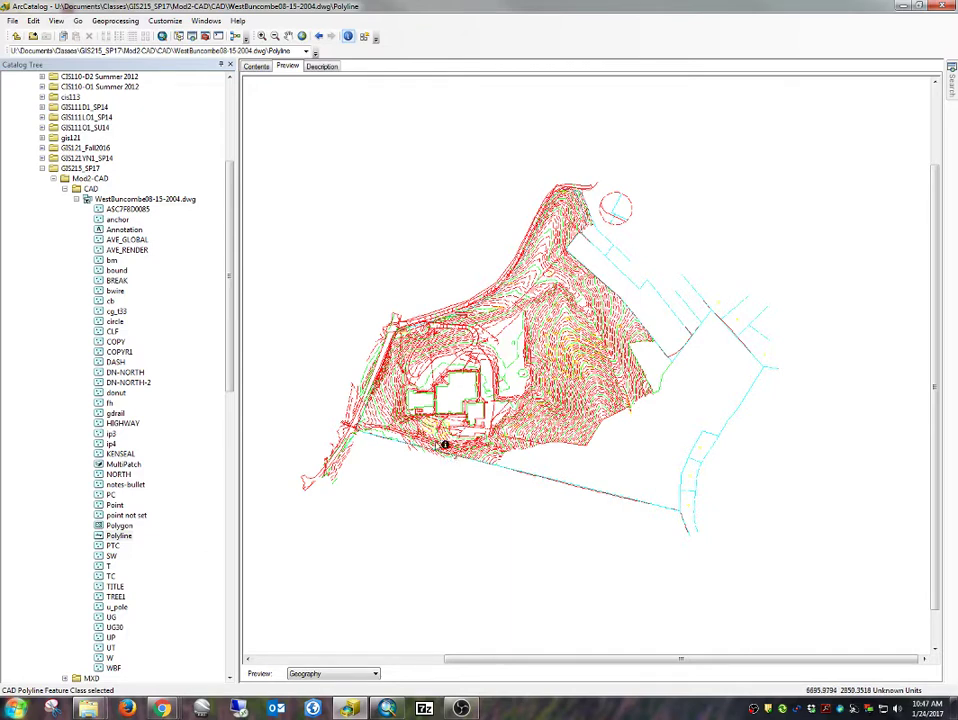
# - Collapse the WestBuncombe08-15-2004.dwg drawing in the catalog and list the contents of the Shapefile folder
pyautogui.click(162, 200)
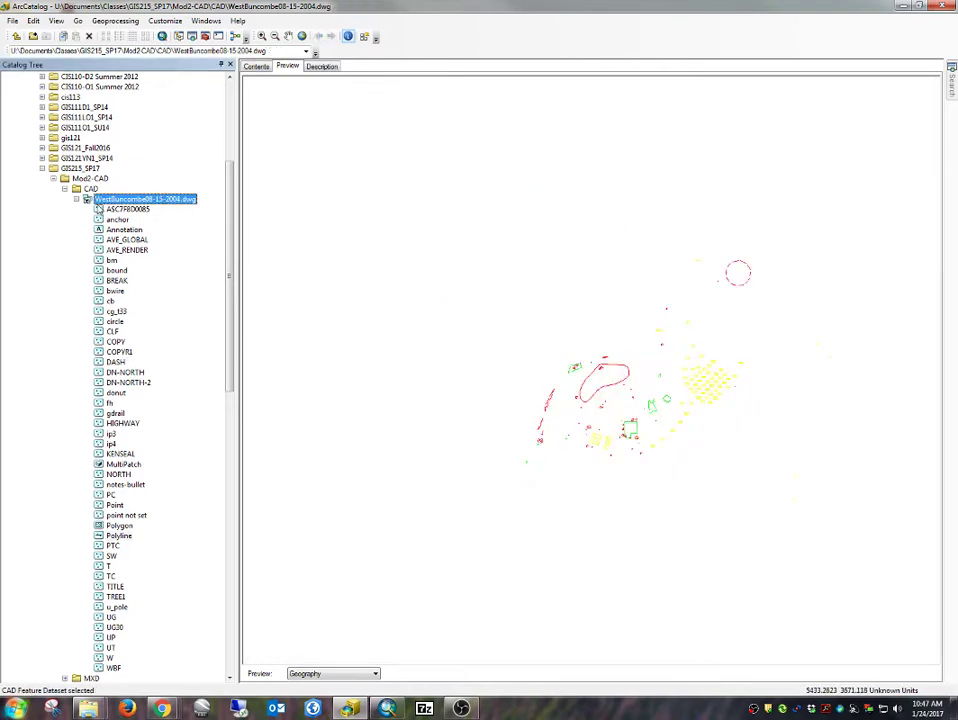
pyautogui.click(76, 200)
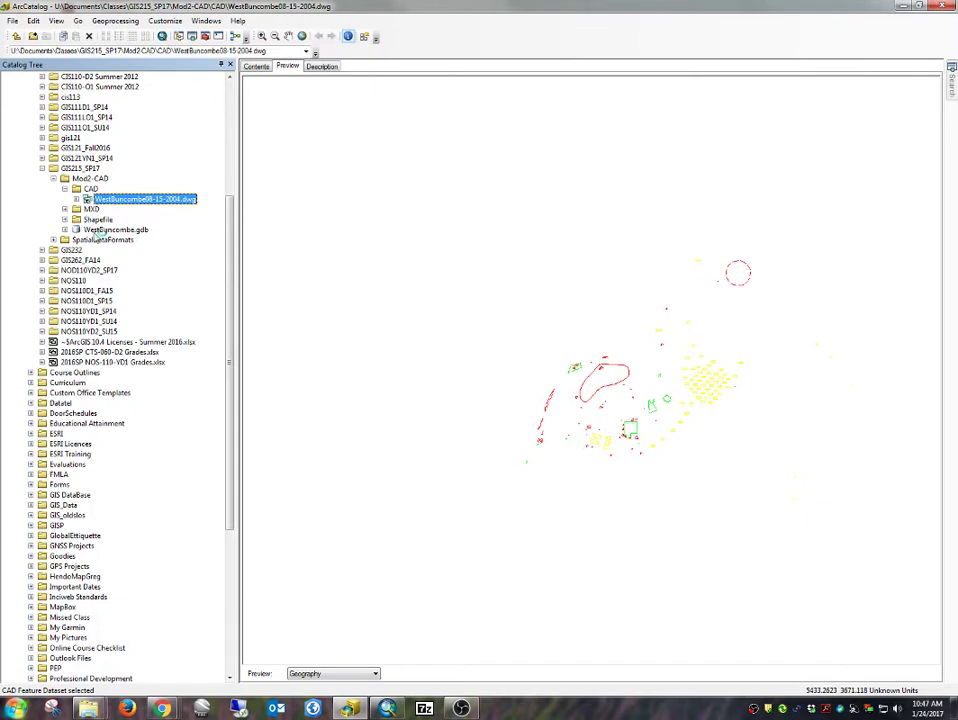
pyautogui.click(98, 221)
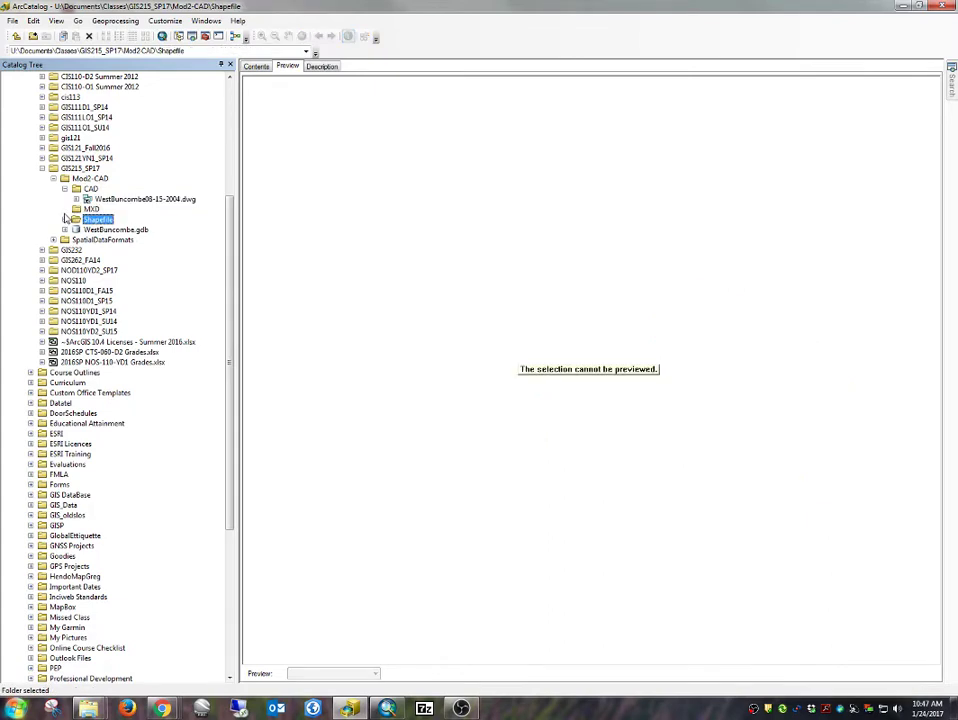
pyautogui.click(64, 220)
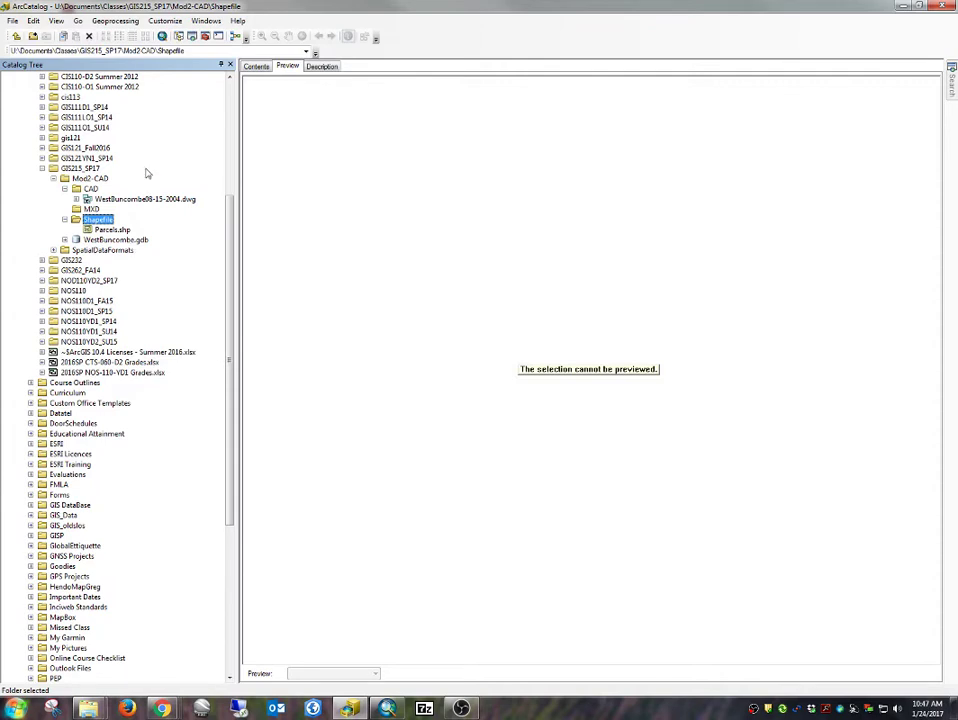
# - Preview Parcels.shp and examine the projection name, WKID and linear unit in its XY coordinate system properties
pyautogui.click(106, 230)
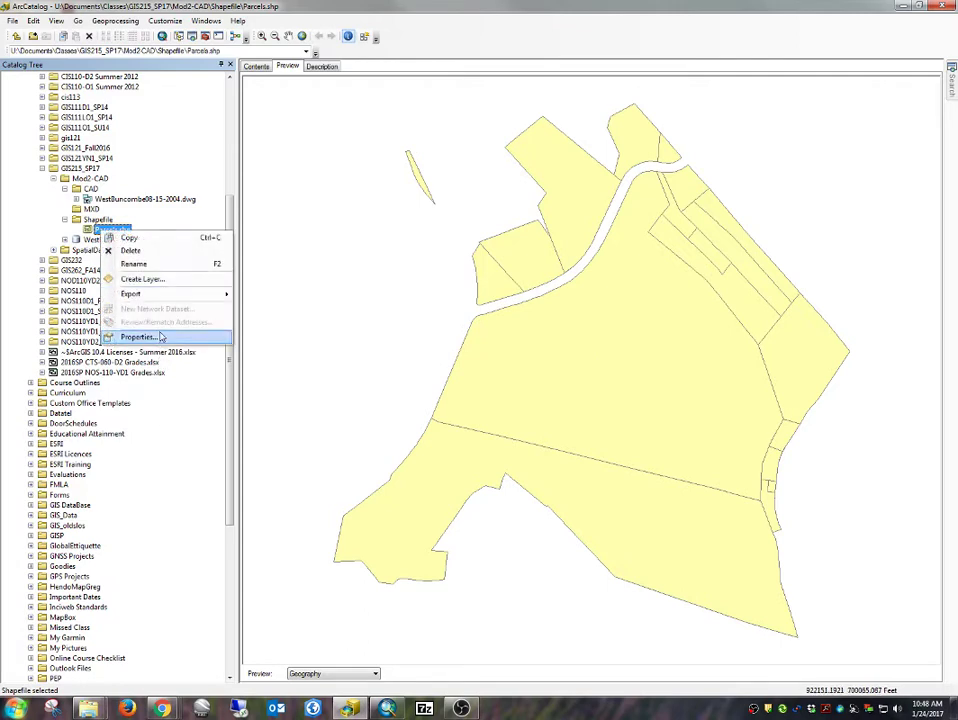
pyautogui.click(145, 337)
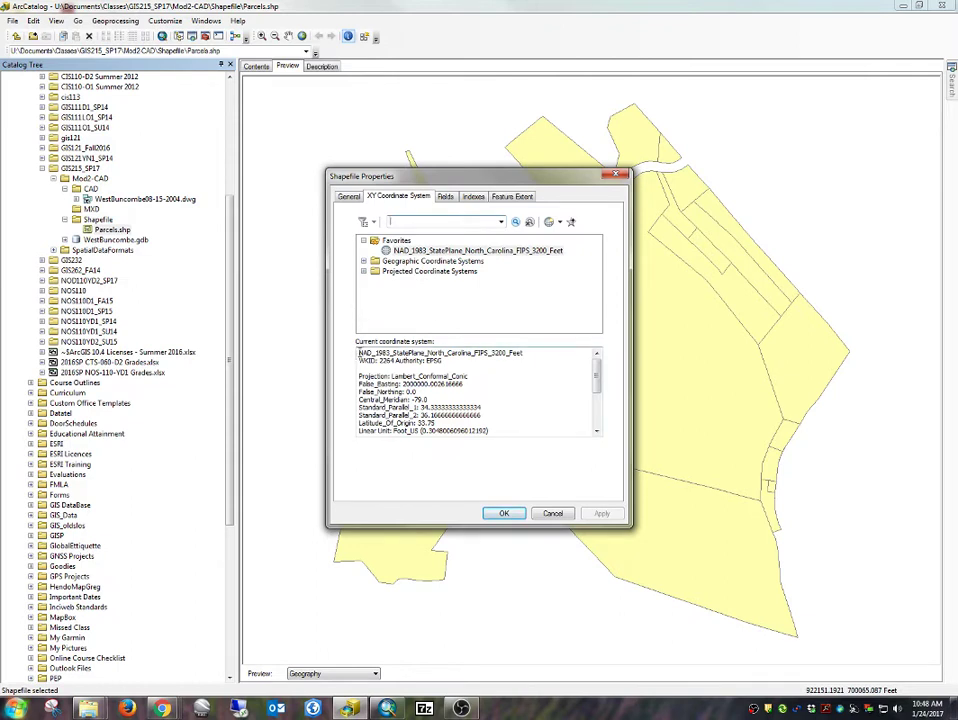
pyautogui.moveTo(358, 353); pyautogui.dragTo(515, 362)
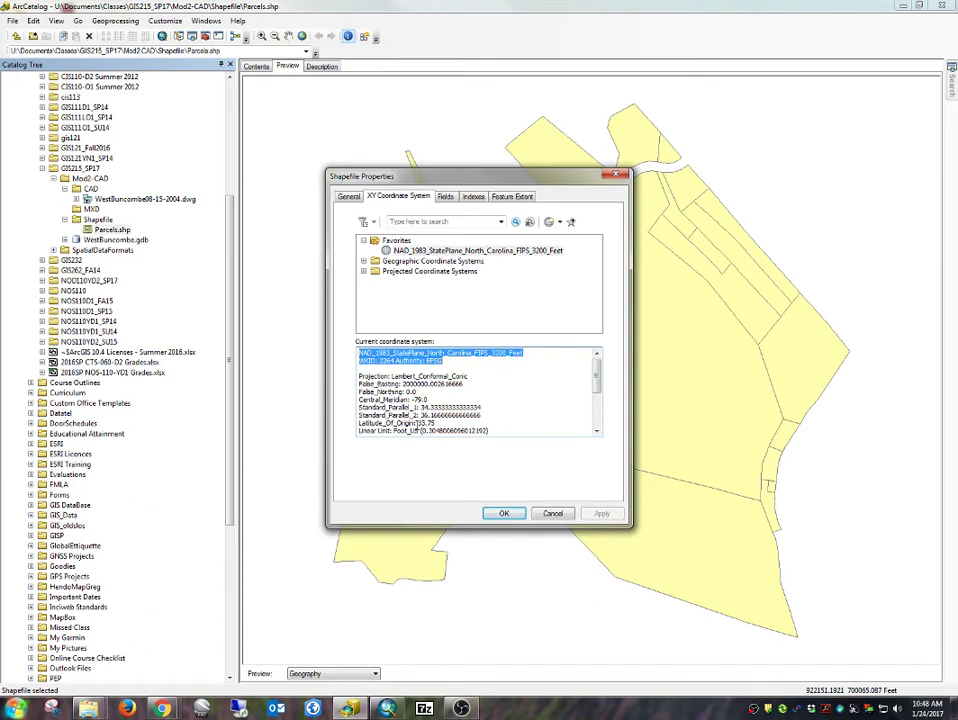
pyautogui.moveTo(423, 431); pyautogui.dragTo(397, 354)
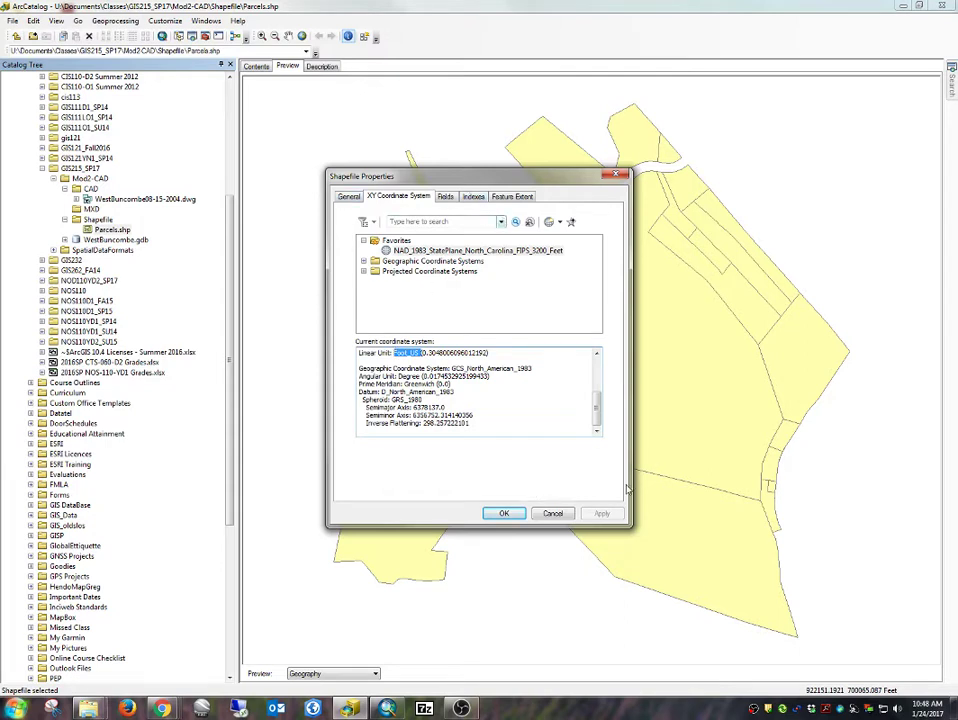
pyautogui.click(569, 516)
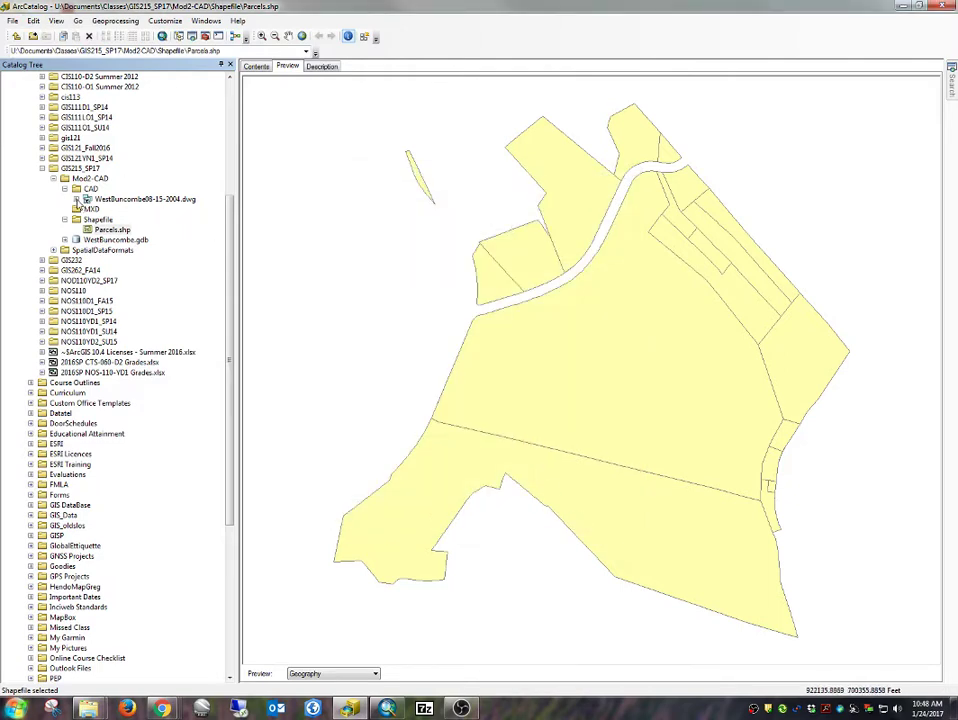
# - Expand WestBuncombe08-15-2004.dwg, open its CAD feature dataset properties and start editing the spatial reference
pyautogui.click(77, 200)
pyautogui.click(125, 199)
pyautogui.rightClick(135, 201)
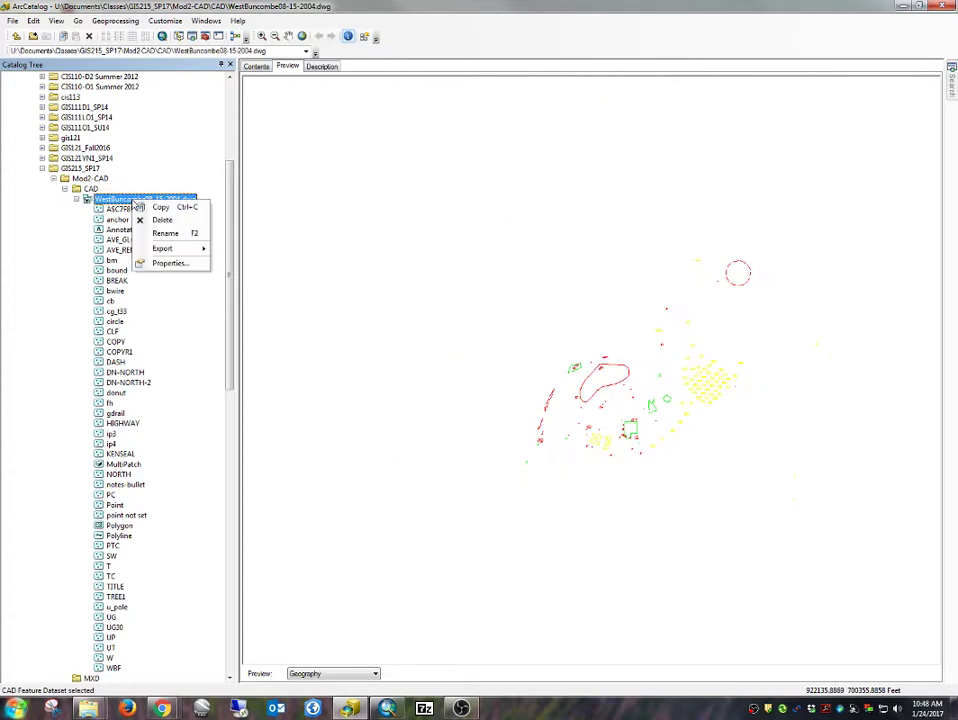
pyautogui.click(187, 264)
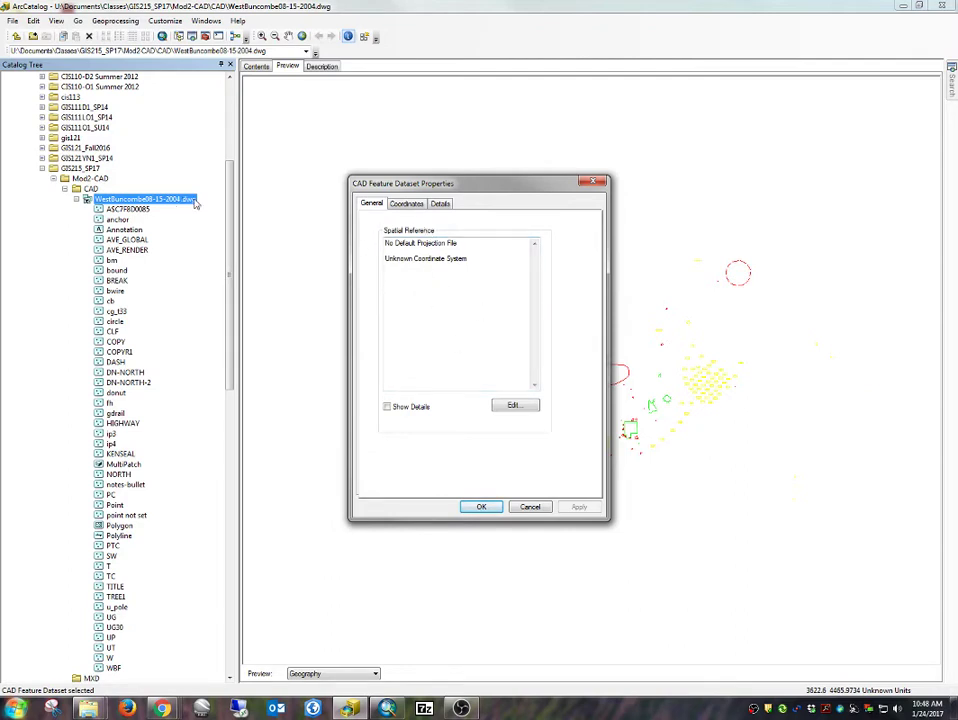
pyautogui.click(511, 406)
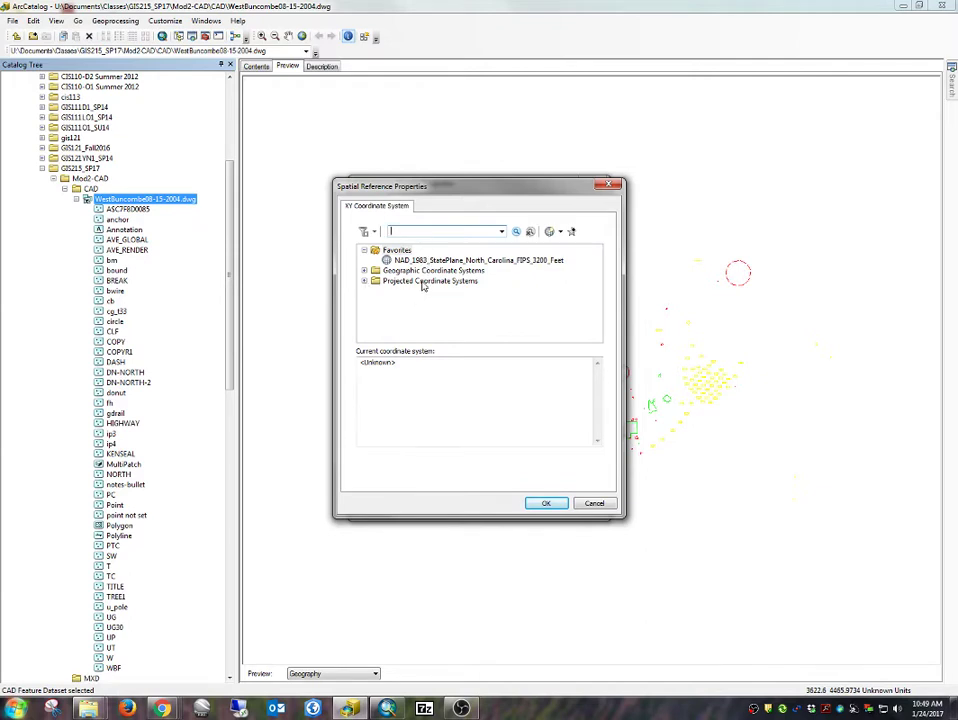
# - Browse the projected coordinate systems down to the State Plane categories
pyautogui.click(364, 281)
pyautogui.scroll(-1, 370, 285)
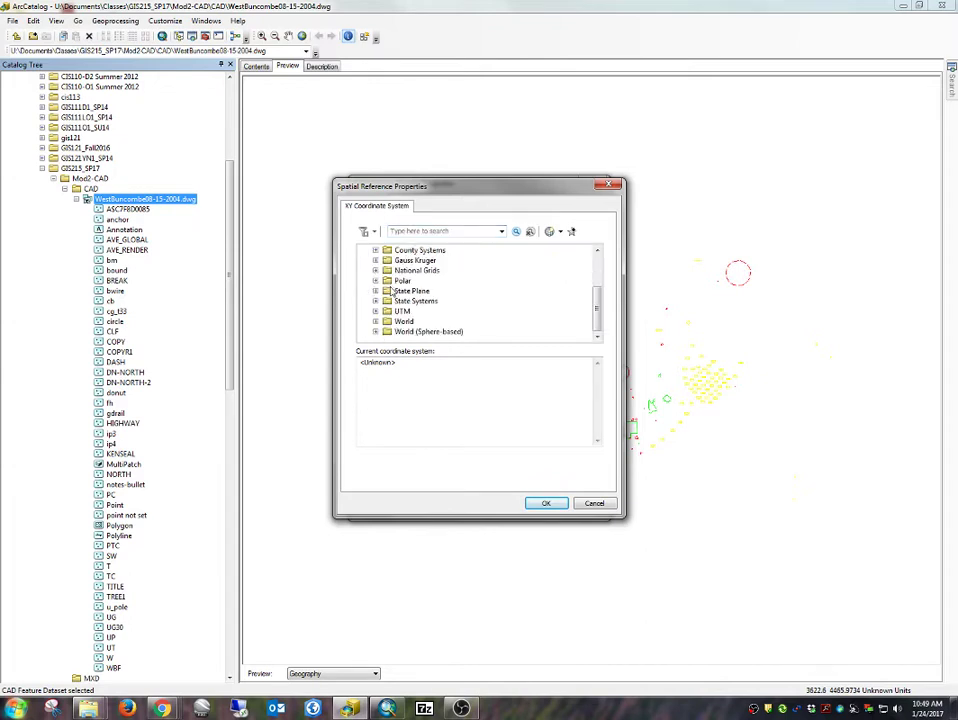
pyautogui.doubleClick(408, 295)
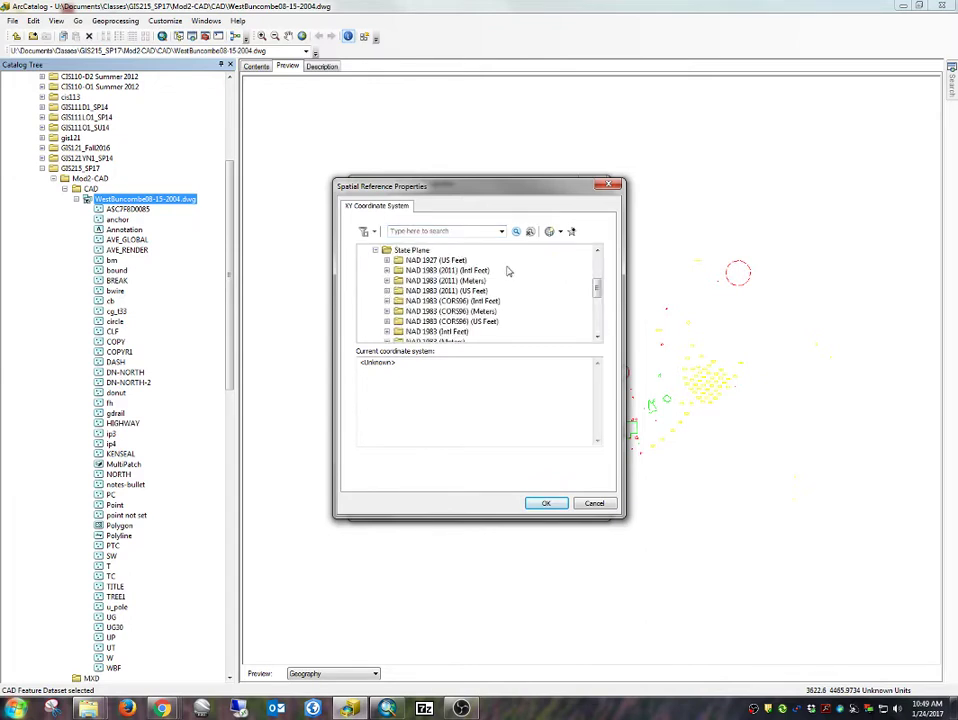
# - Import the coordinate system from Parcels.shp in the Shapefile folder and apply it to the drawing's spatial reference
pyautogui.click(561, 231)
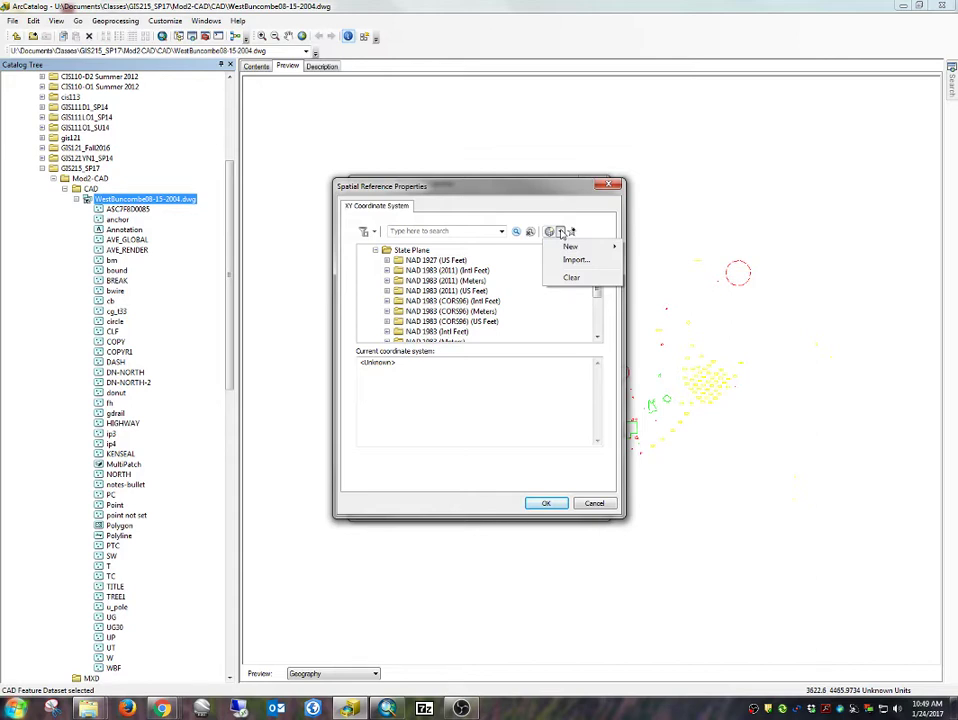
pyautogui.click(579, 262)
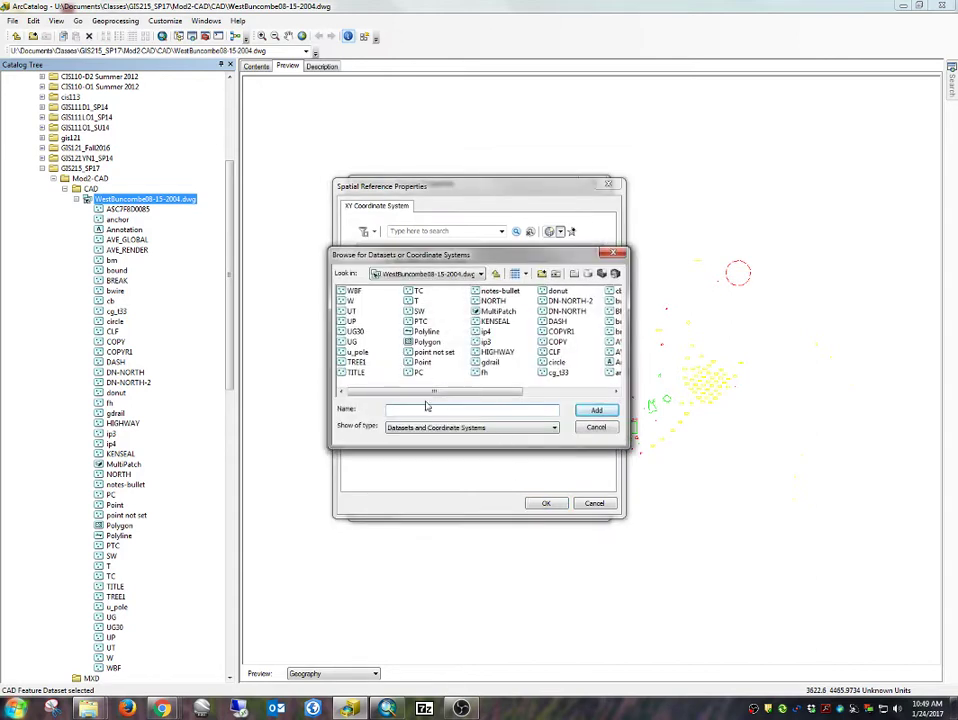
pyautogui.click(496, 274)
pyautogui.click(496, 274)
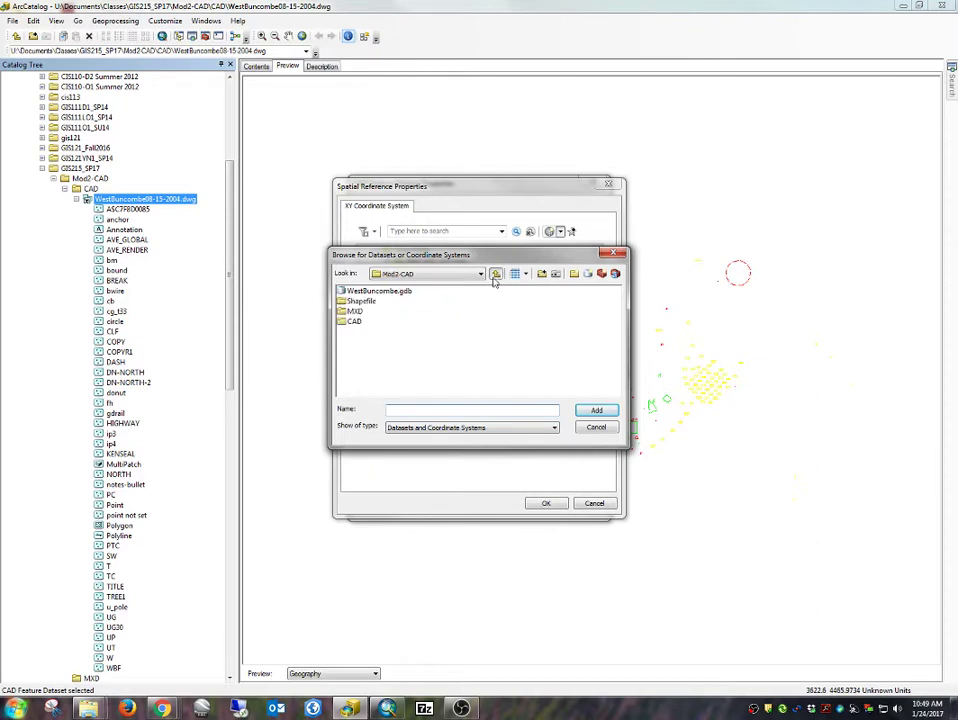
pyautogui.click(361, 302)
pyautogui.doubleClick(362, 302)
pyautogui.click(363, 292)
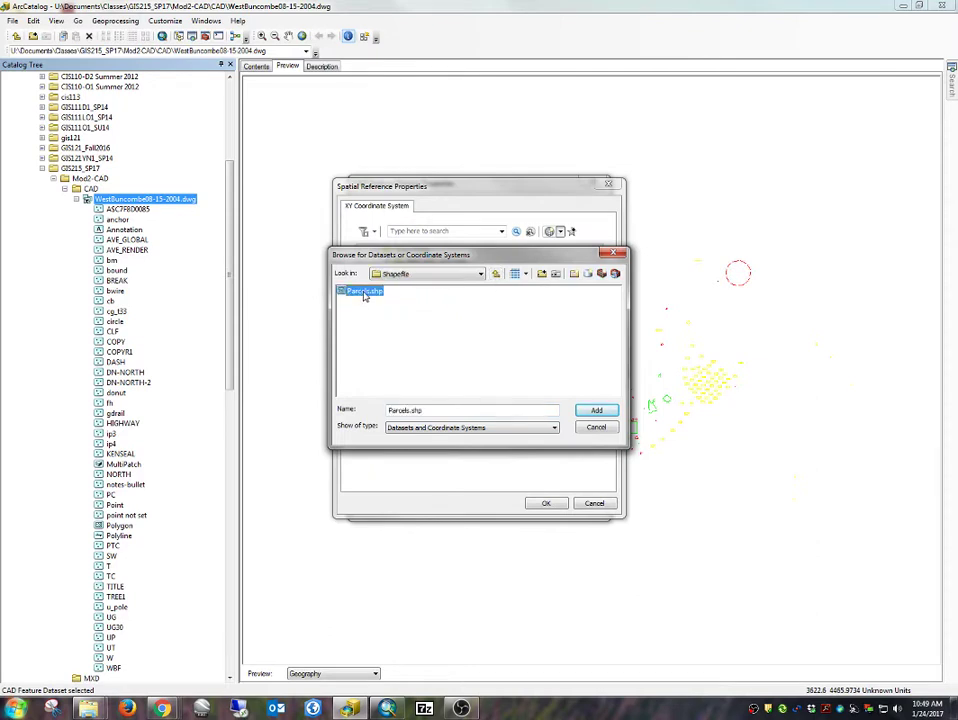
pyautogui.click(598, 410)
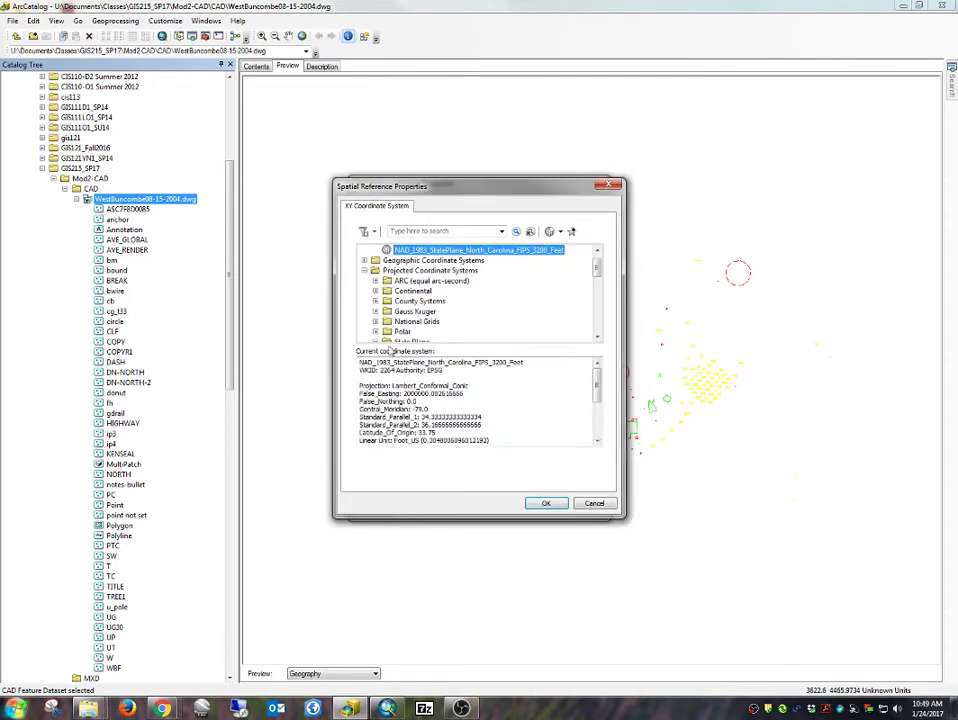
pyautogui.click(546, 503)
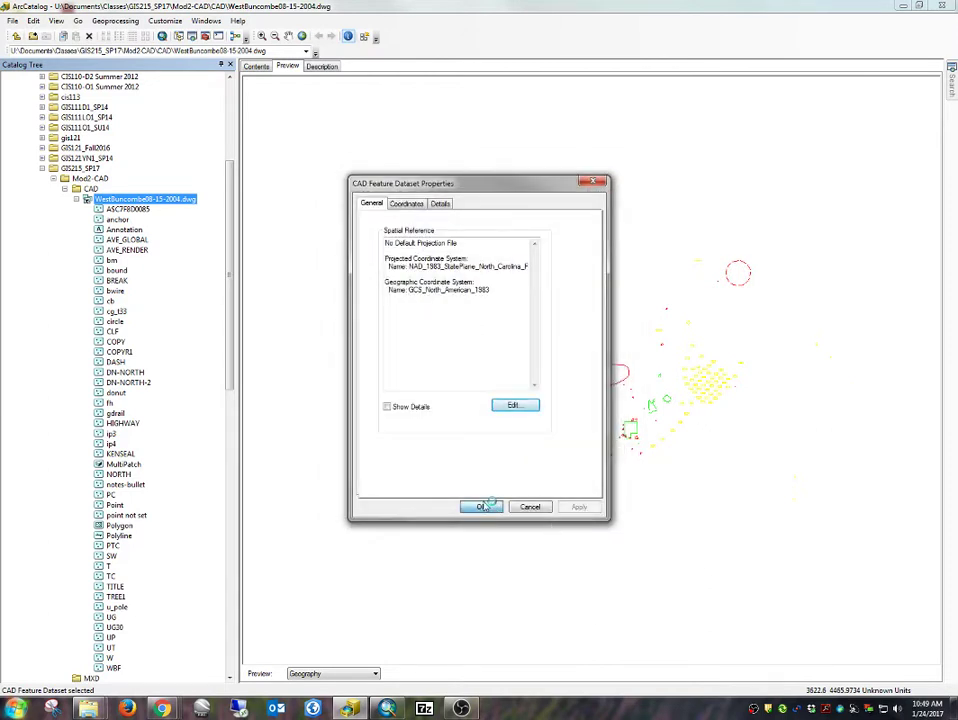
pyautogui.click(481, 507)
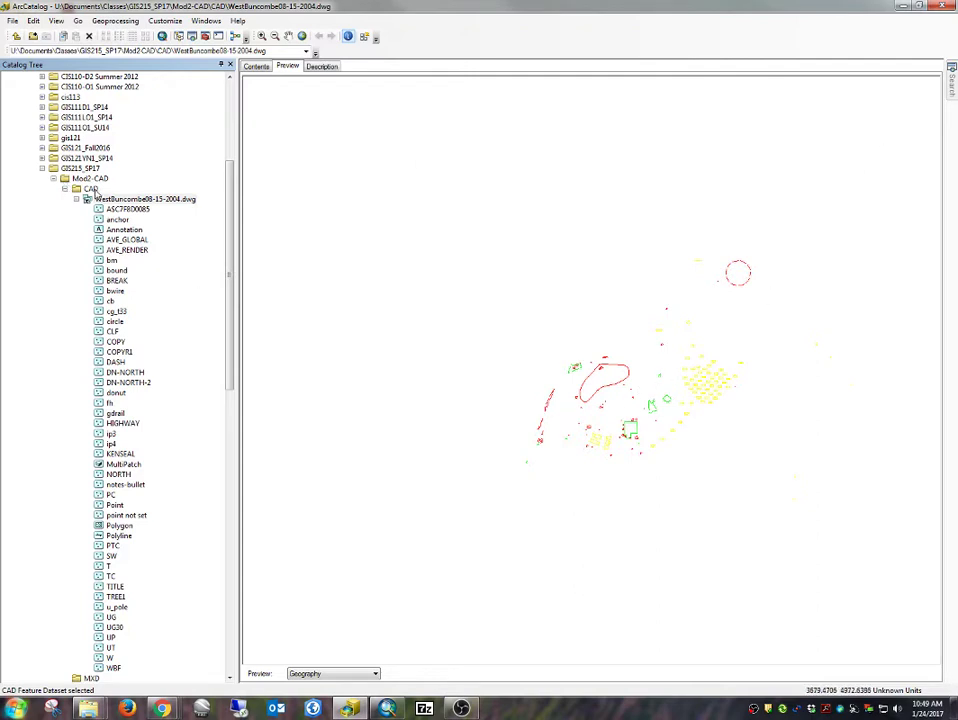
# - Collapse and re-expand the WestBuncombe08-15-2004.dwg drawing, look through its feature classes and preview Polyline
pyautogui.click(76, 200)
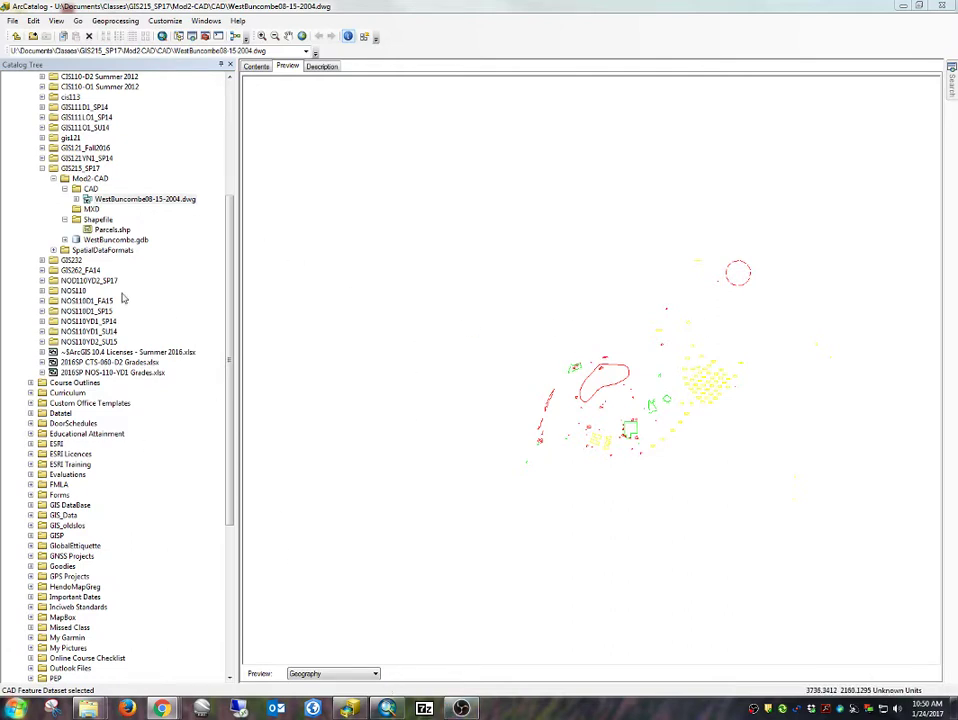
pyautogui.click(79, 198)
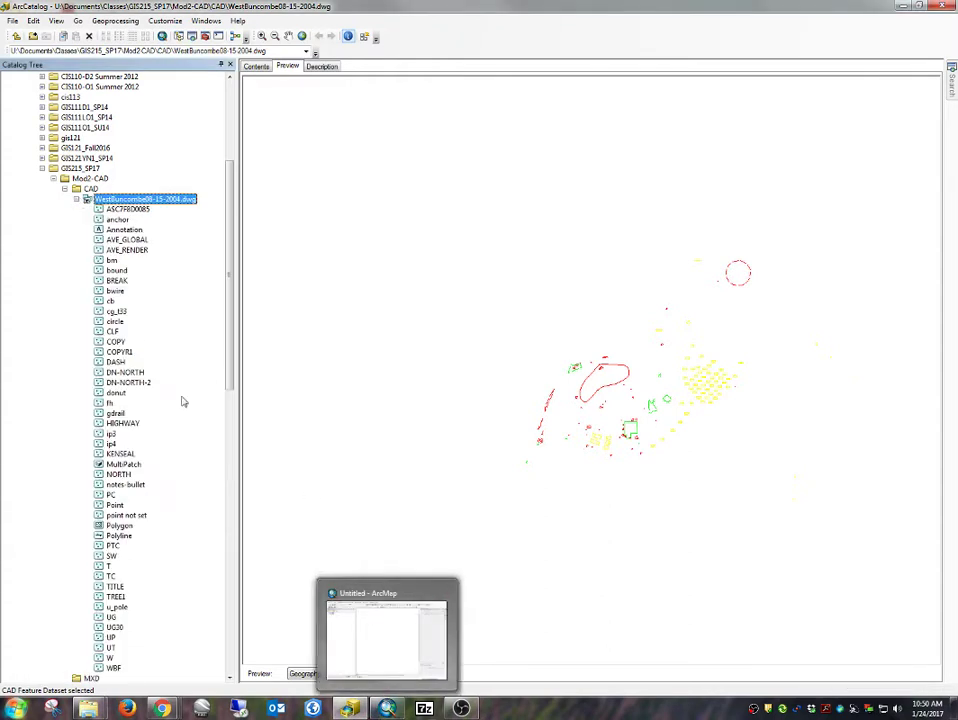
pyautogui.scroll(-2, 228, 383)
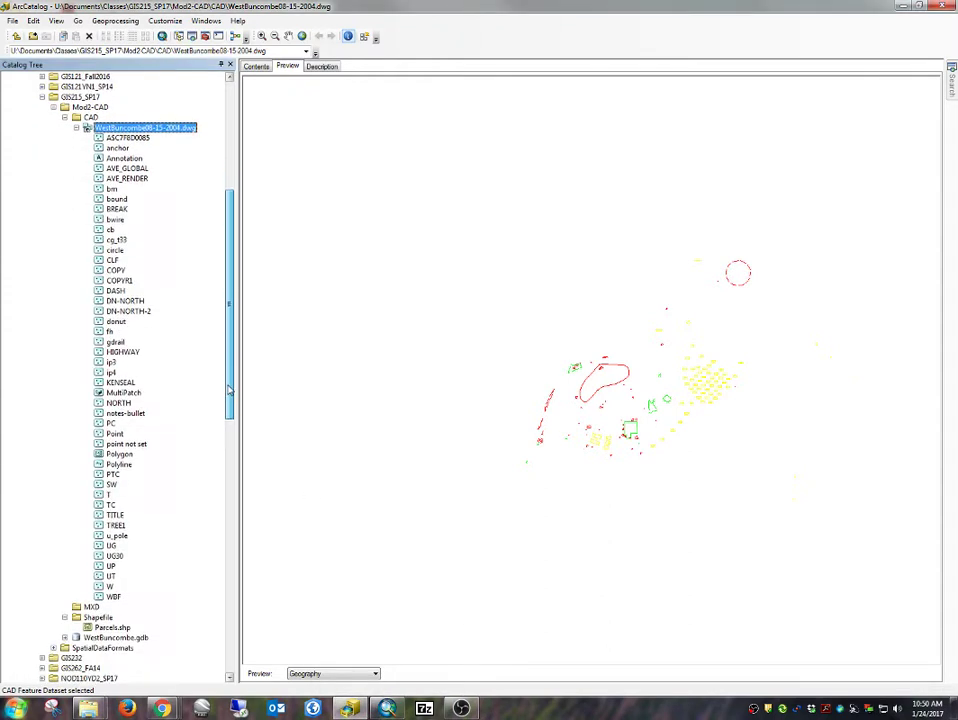
pyautogui.scroll(1, 172, 142)
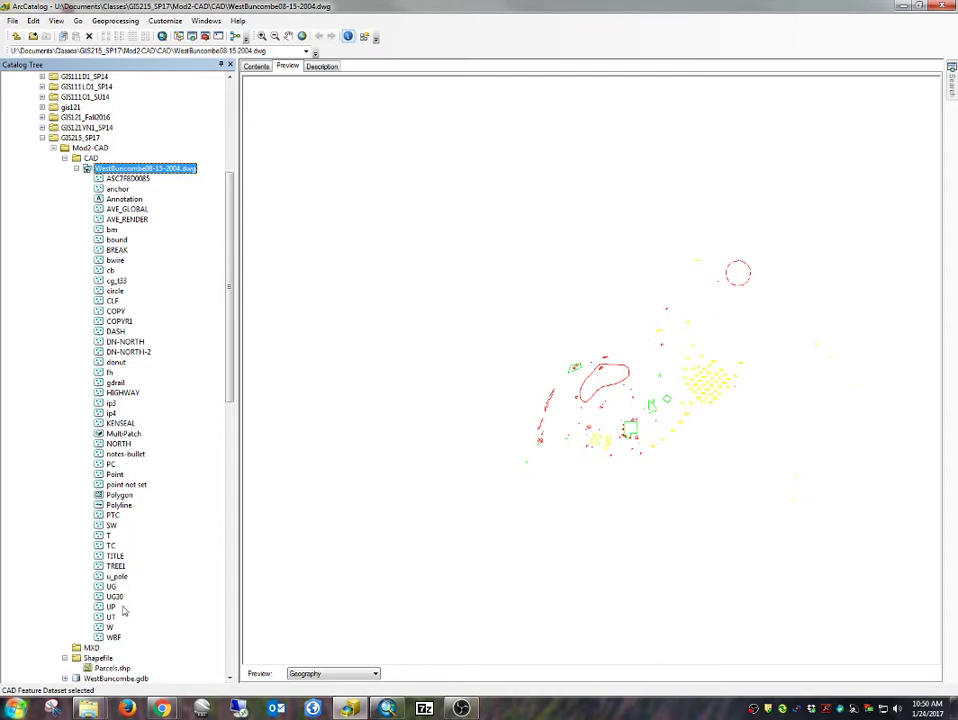
pyautogui.click(120, 507)
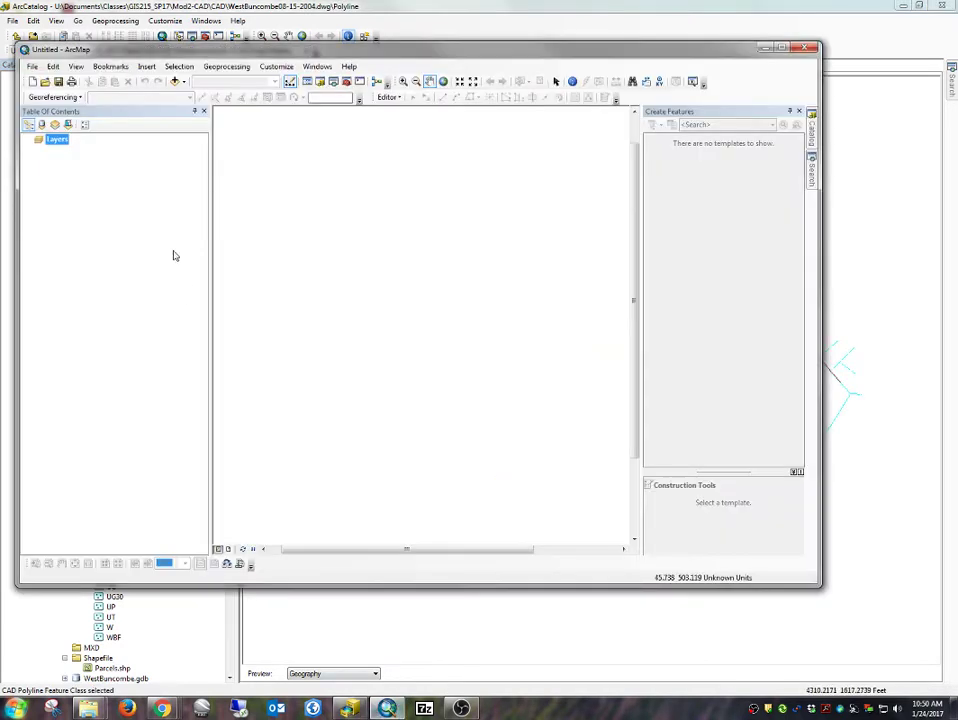
# - In ArcMap, add the Polyline feature class of WestBuncombe08-15-2004.dwg from the Mod2-CAD CAD folder to the empty map
pyautogui.click(176, 81)
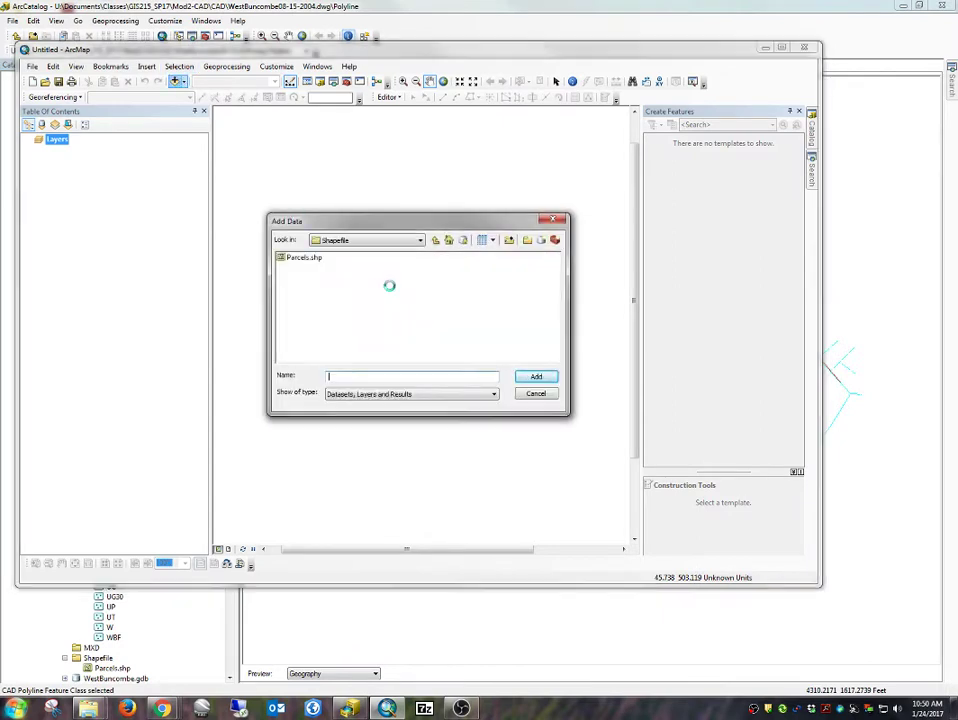
pyautogui.click(435, 240)
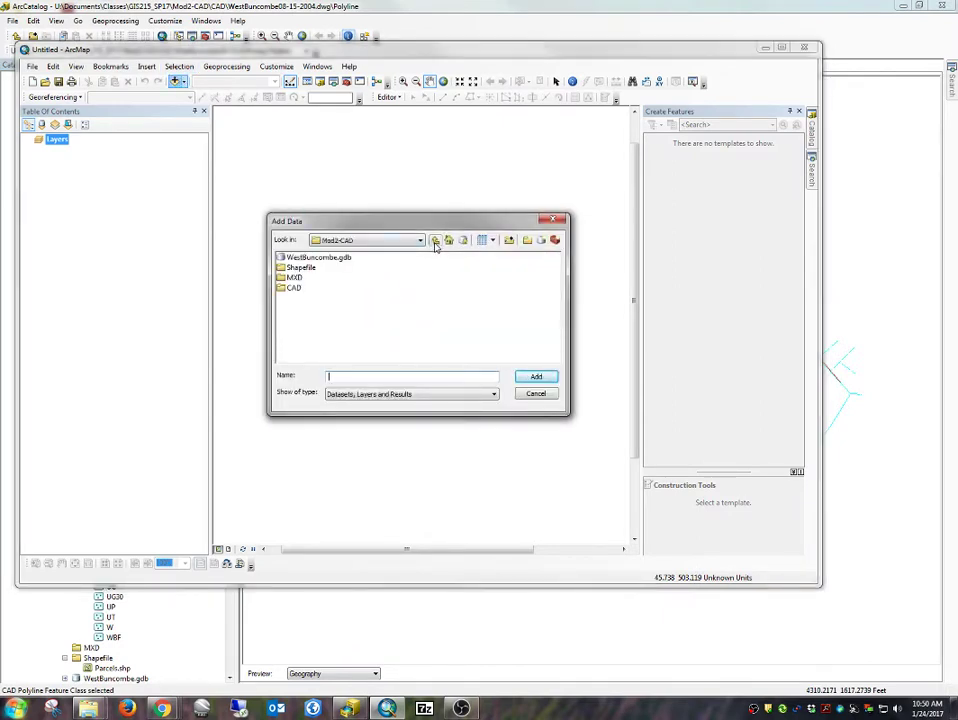
pyautogui.doubleClick(295, 288)
pyautogui.doubleClick(293, 257)
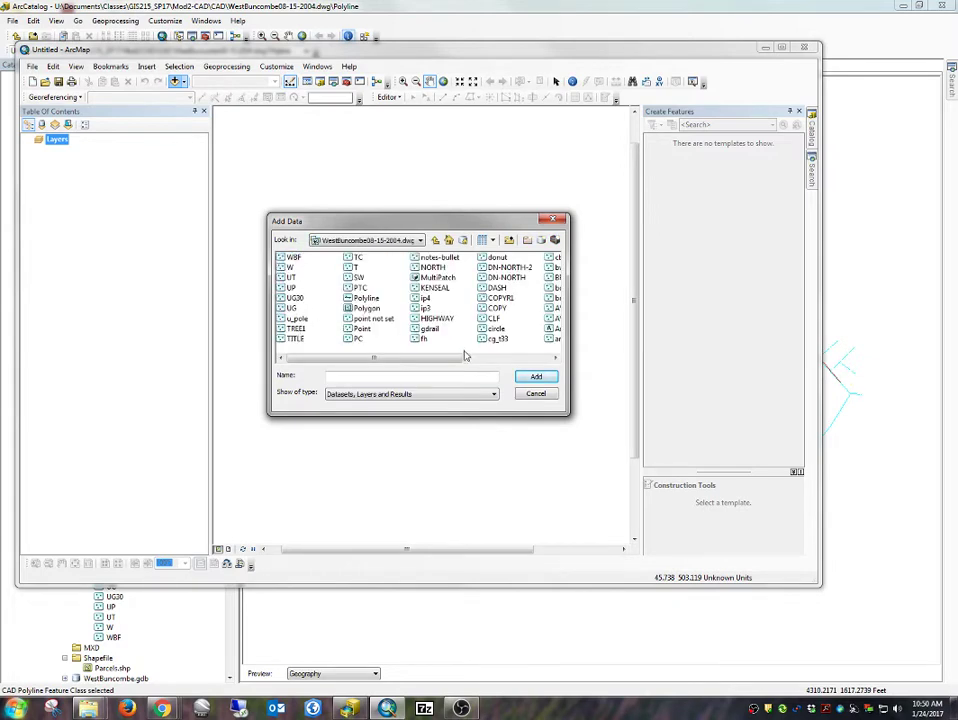
pyautogui.click(375, 299)
pyautogui.doubleClick(375, 299)
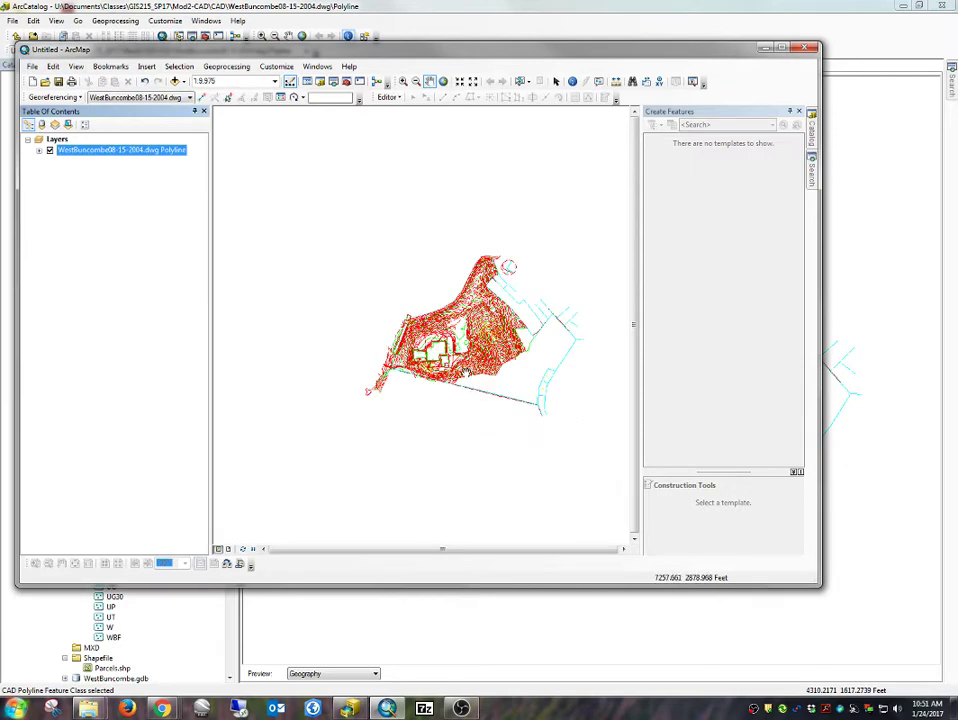
# - Add Parcels.shp from the Mod2-CAD Shapefile folder to the map
pyautogui.moveTo(437, 334); pyautogui.dragTo(421, 331)
pyautogui.moveTo(524, 432); pyautogui.dragTo(479, 437)
pyautogui.moveTo(370, 335)
pyautogui.mouseDown()
pyautogui.moveTo(366, 324)
pyautogui.moveTo(376, 327)
pyautogui.mouseUp()
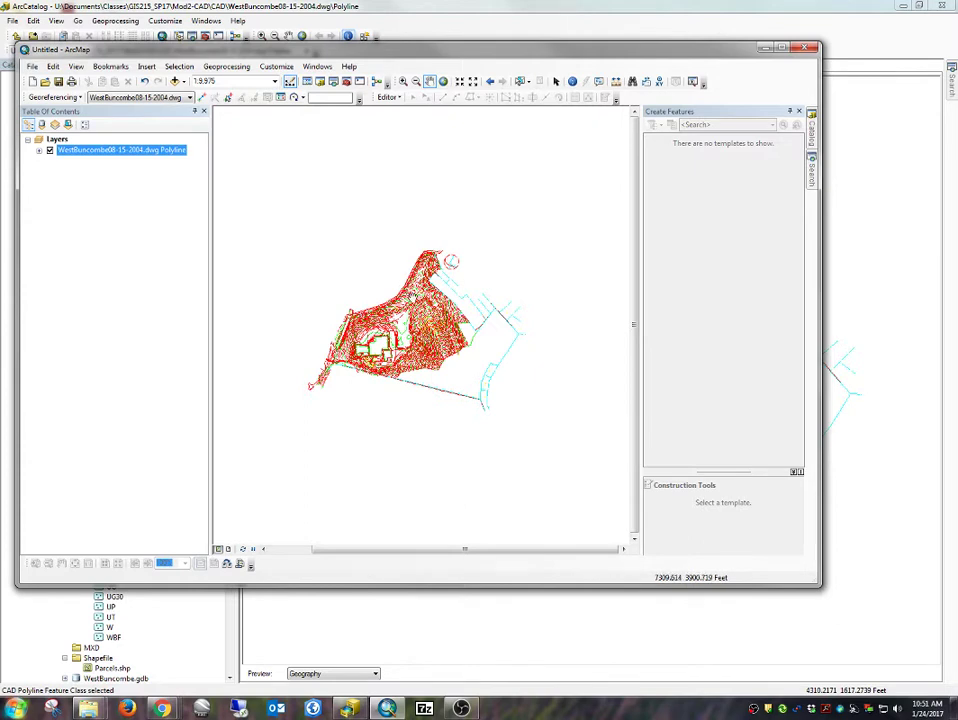
pyautogui.click(175, 81)
pyautogui.click(345, 243)
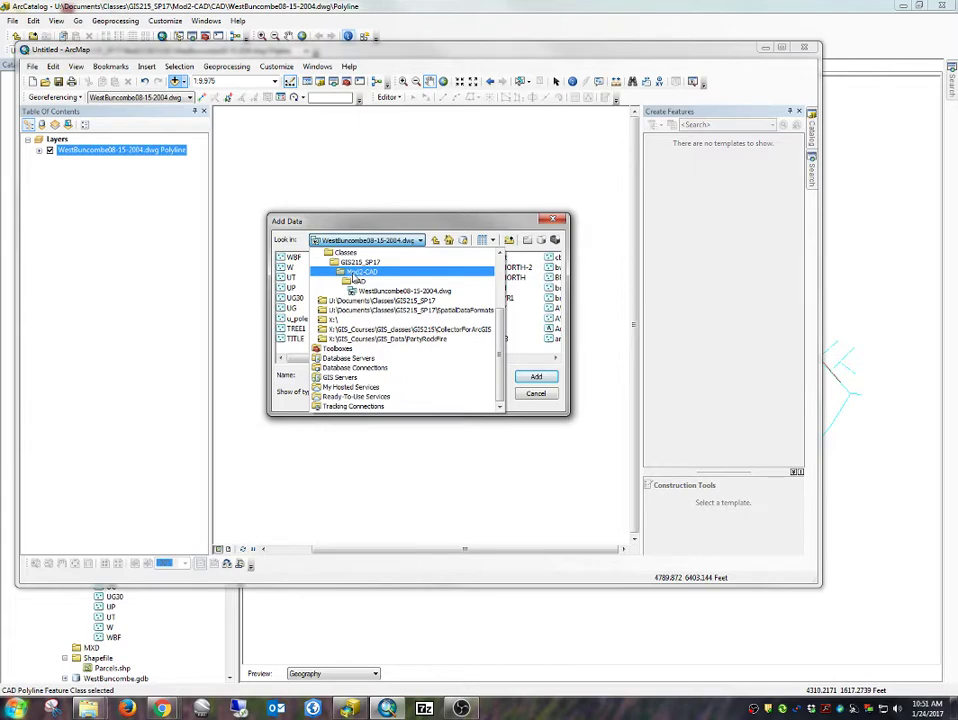
pyautogui.click(352, 272)
pyautogui.doubleClick(297, 267)
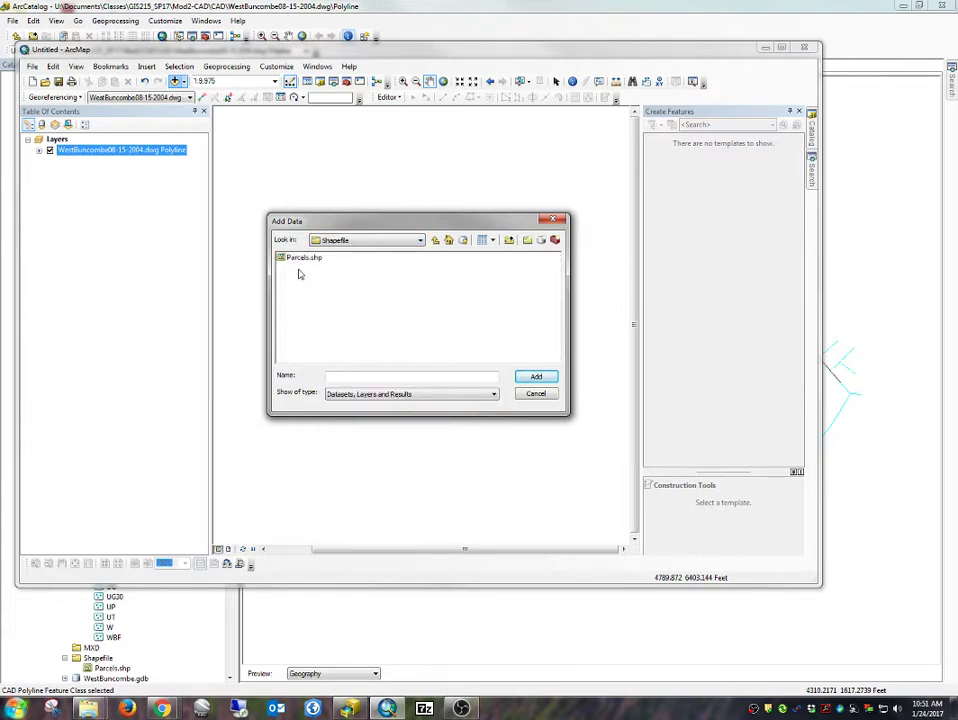
pyautogui.doubleClick(303, 258)
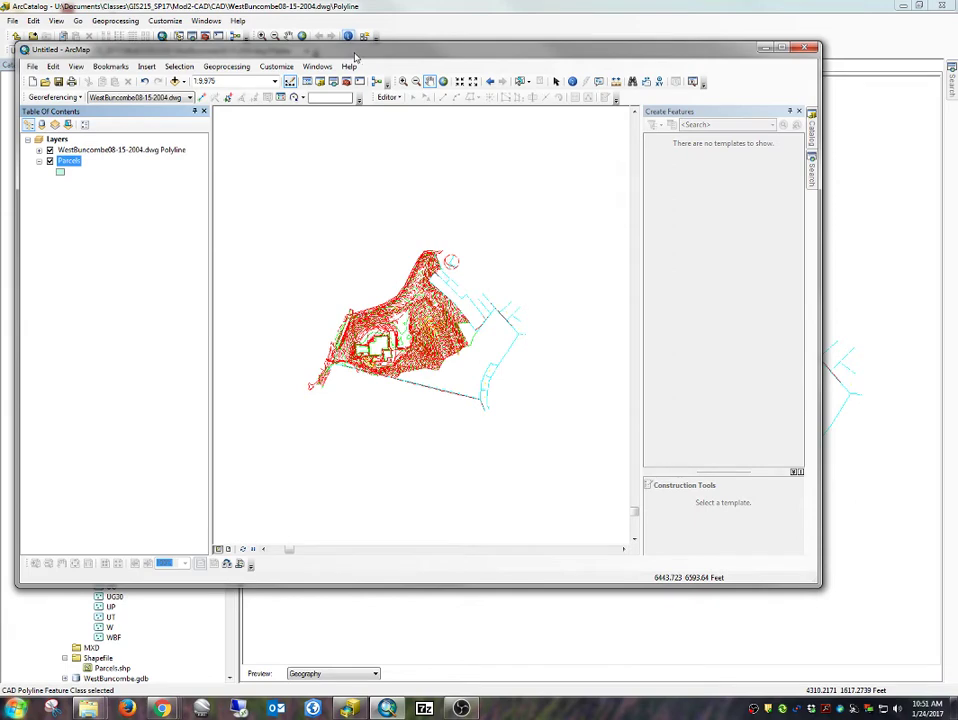
# - Maximize the ArcMap window and display the drawing at a scale of 1:5,000
pyautogui.doubleClick(355, 55)
pyautogui.scroll(-1, 400, 298)
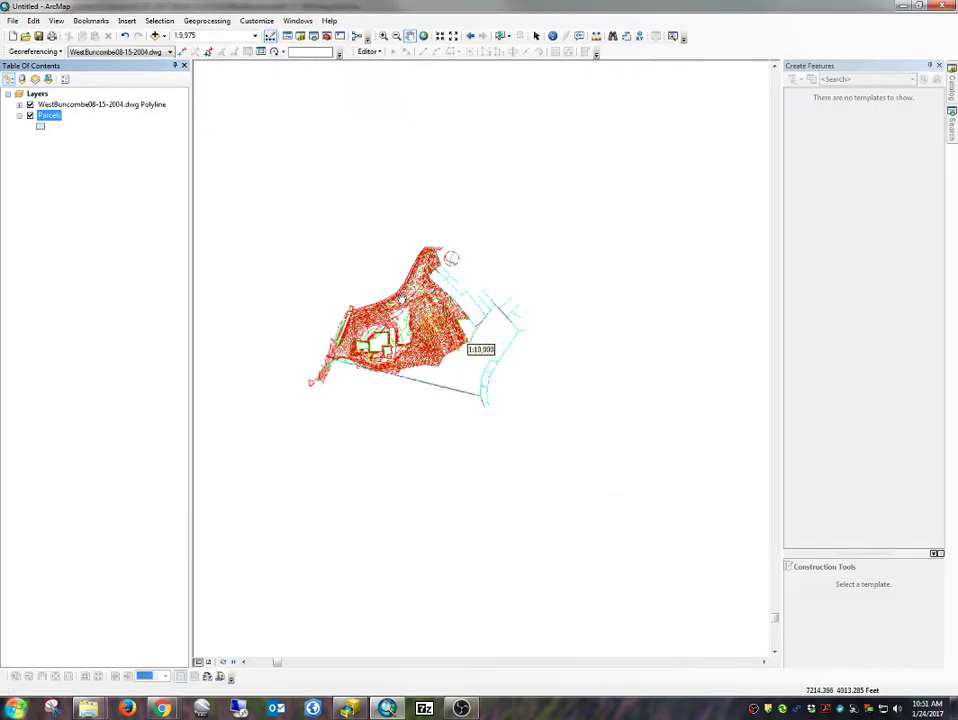
pyautogui.scroll(-2, 480, 347)
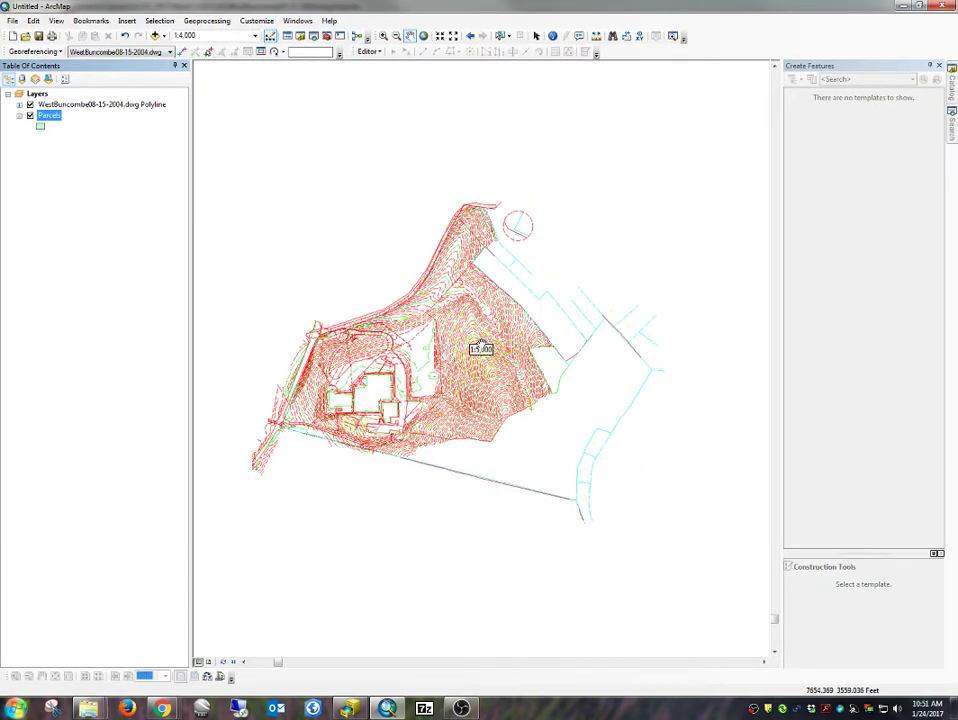
# - Set WestBuncombe.gdb in the Mod2-CAD folder as the map document's default geodatabase
pyautogui.click(13, 21)
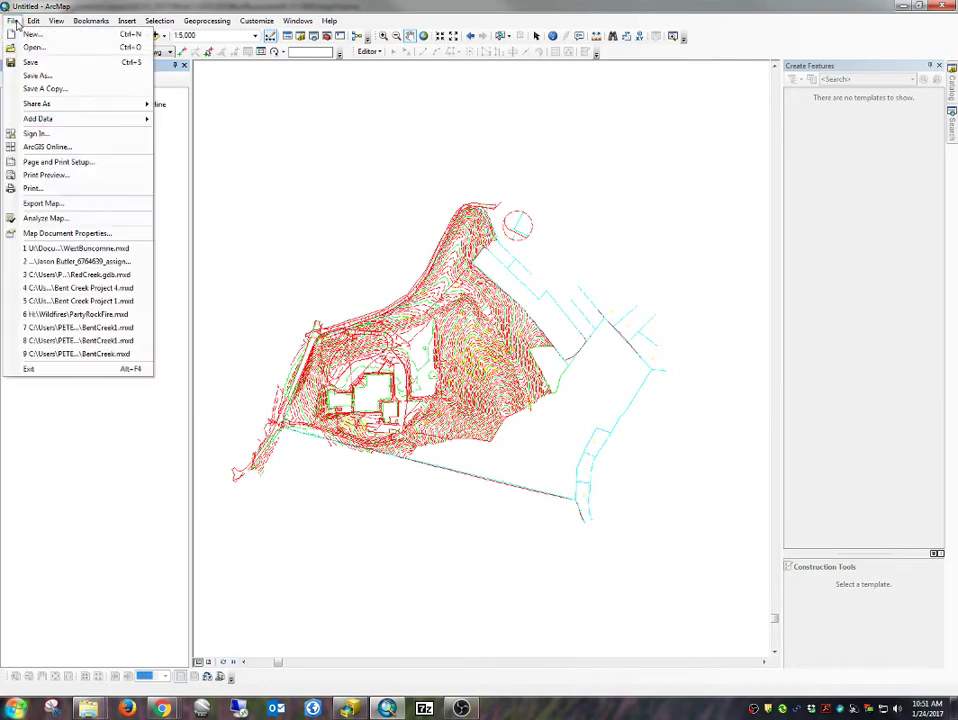
pyautogui.click(76, 236)
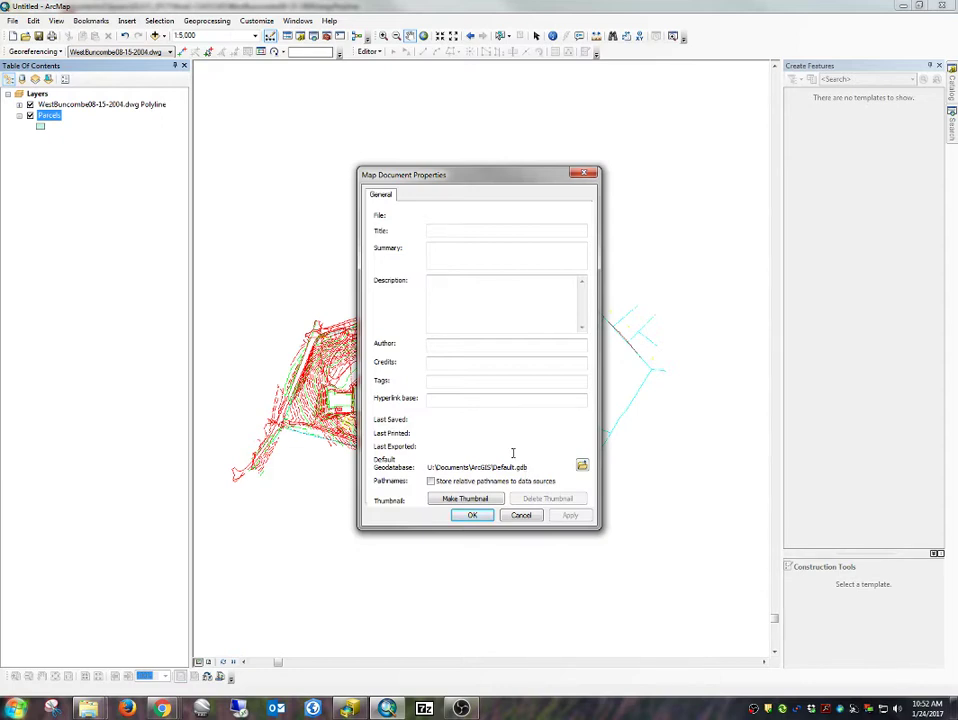
pyautogui.click(582, 465)
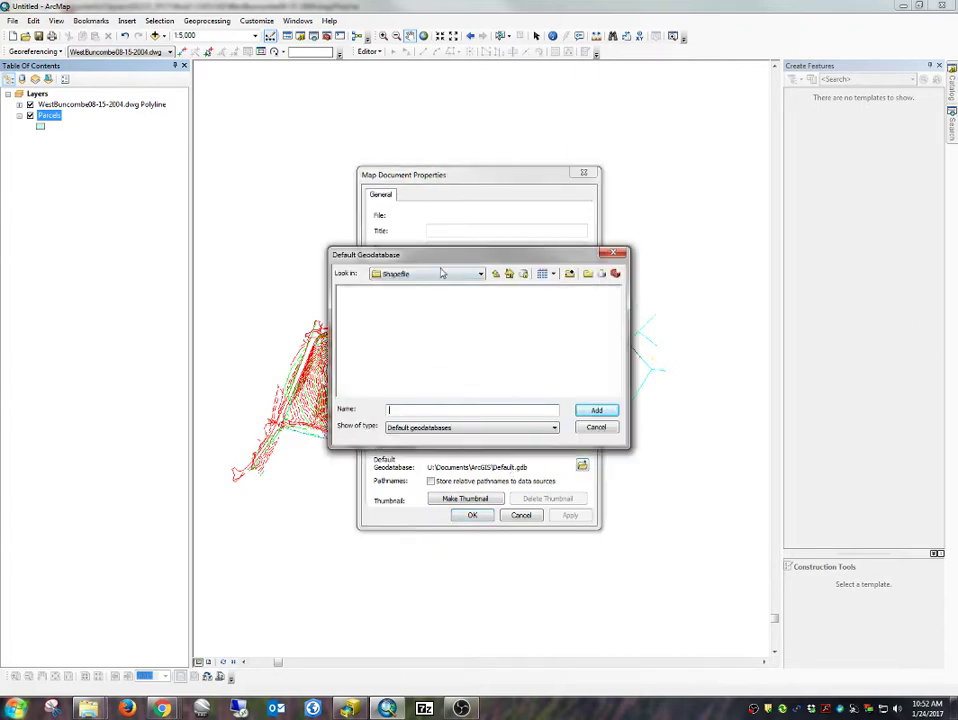
pyautogui.click(495, 273)
pyautogui.click(380, 291)
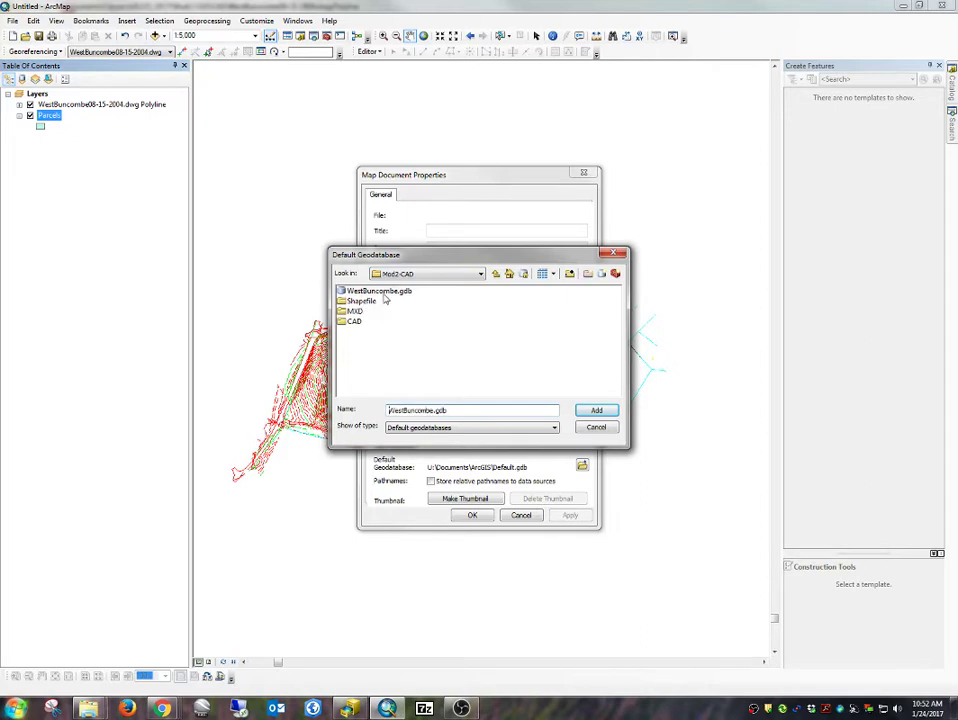
pyautogui.click(598, 411)
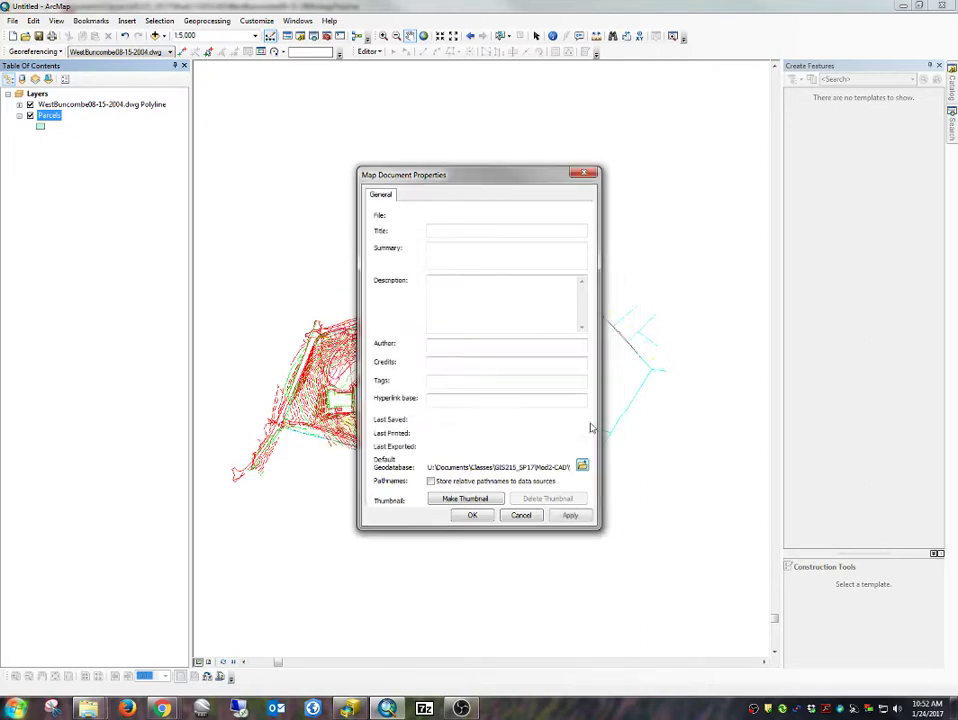
# - Store relative pathnames to data sources, make a thumbnail and accept the map document properties
pyautogui.click(431, 482)
pyautogui.click(455, 498)
pyautogui.click(465, 516)
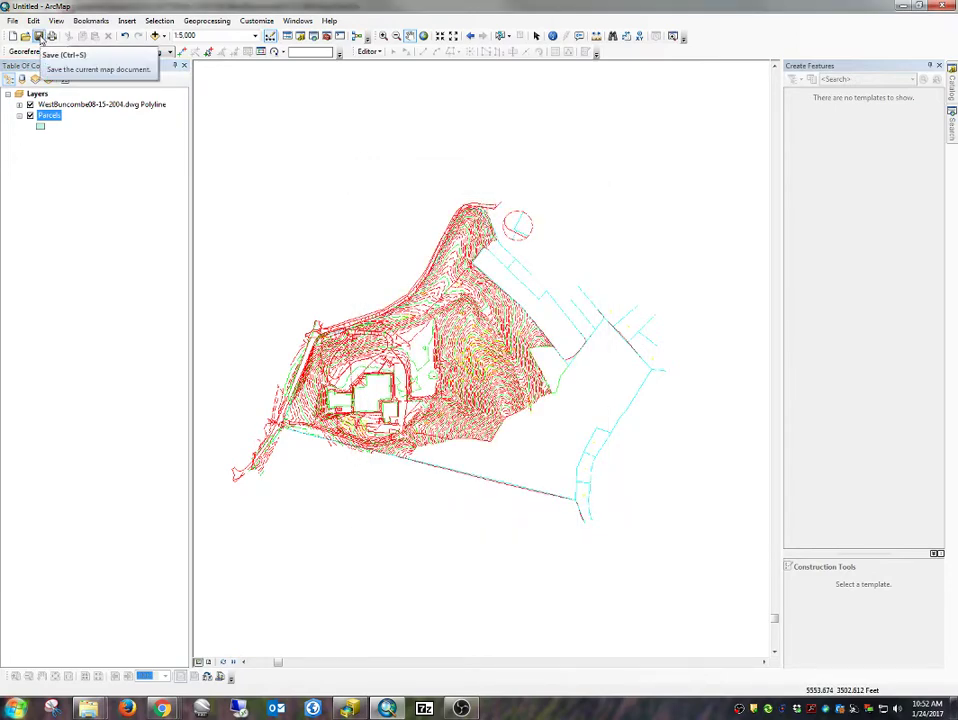
# - Save the map document as WBunc.mxd in the MXD folder of Mod2-CAD
pyautogui.click(39, 36)
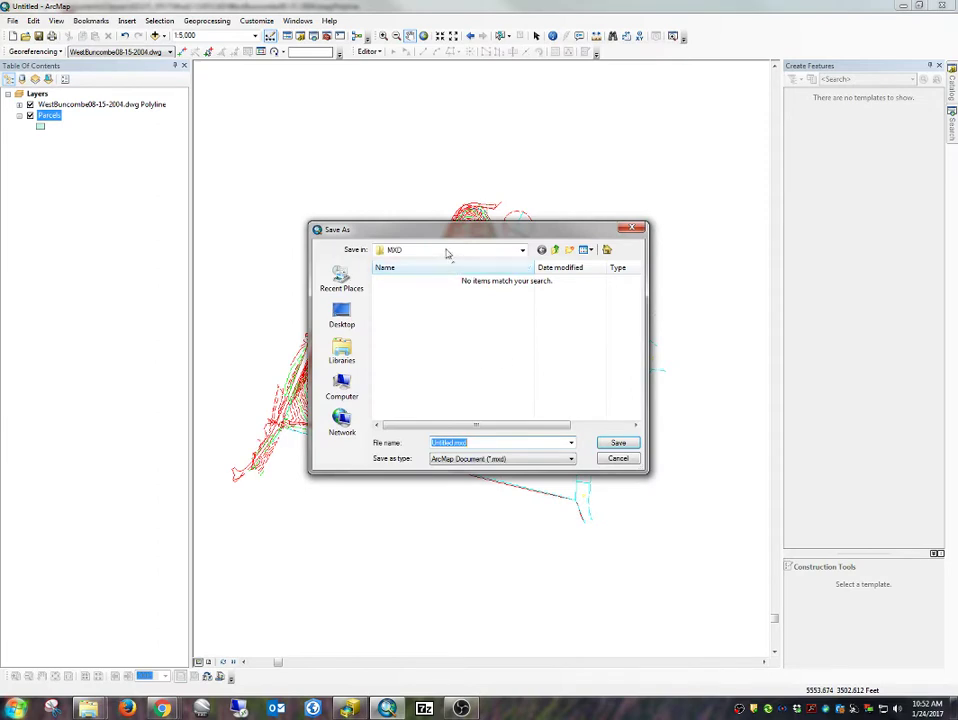
pyautogui.click(452, 252)
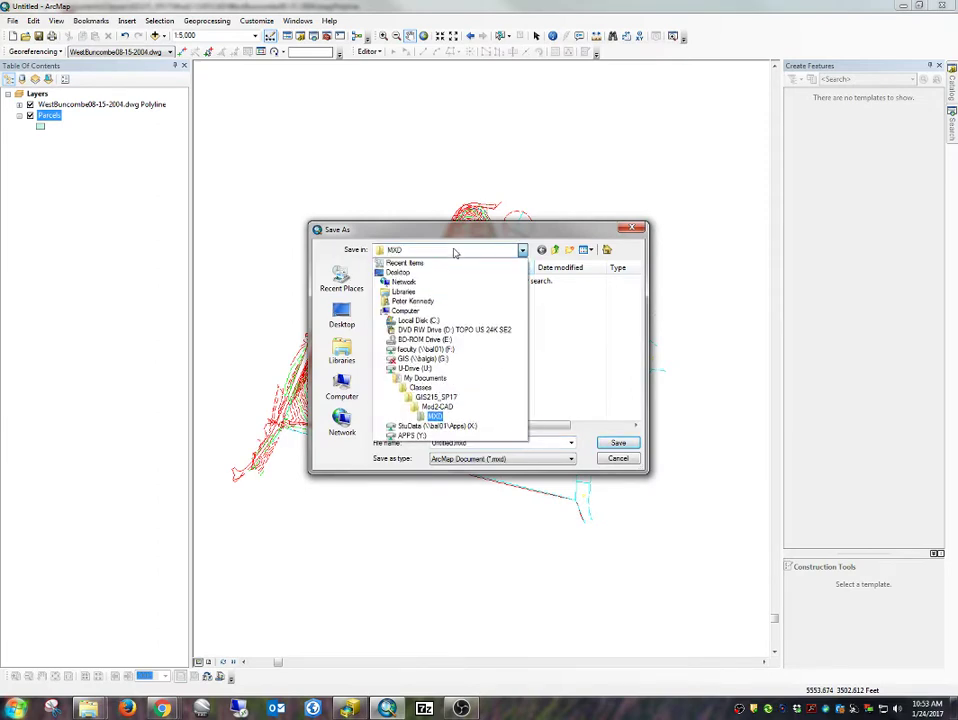
pyautogui.click(454, 252)
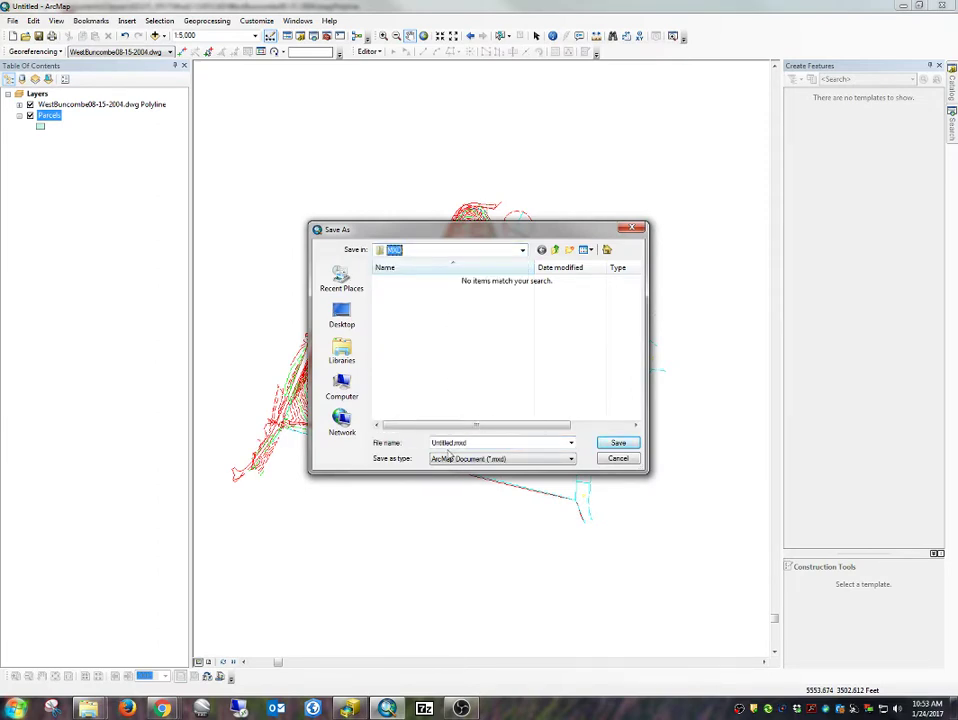
pyautogui.doubleClick(444, 444)
pyautogui.moveTo(452, 443); pyautogui.dragTo(398, 430)
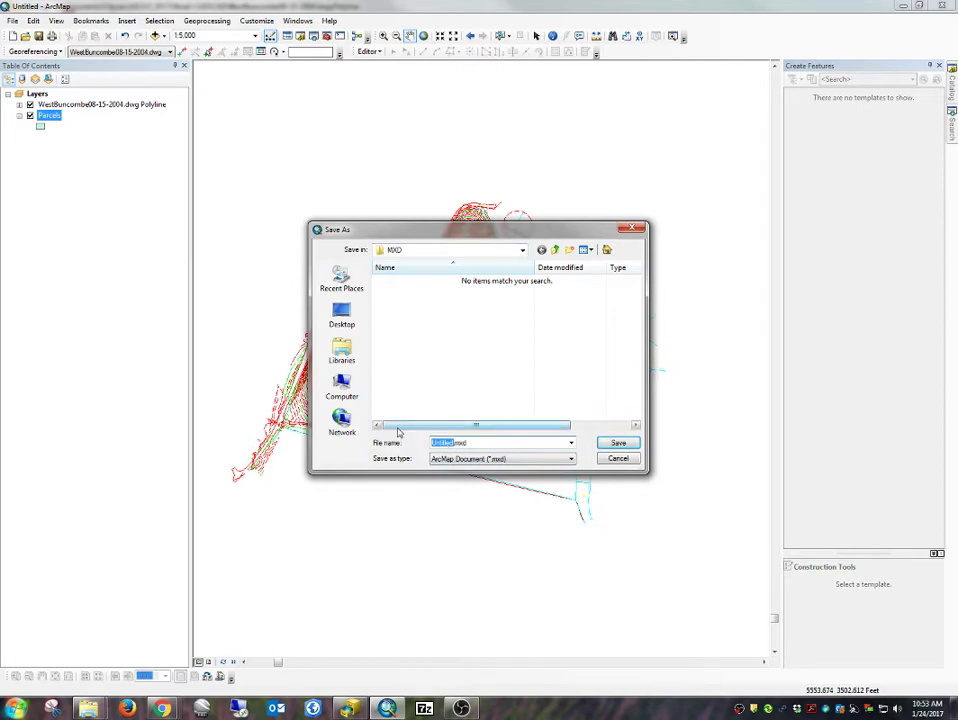
pyautogui.write('Wd')
pyautogui.write('unc')
pyautogui.press('Return')
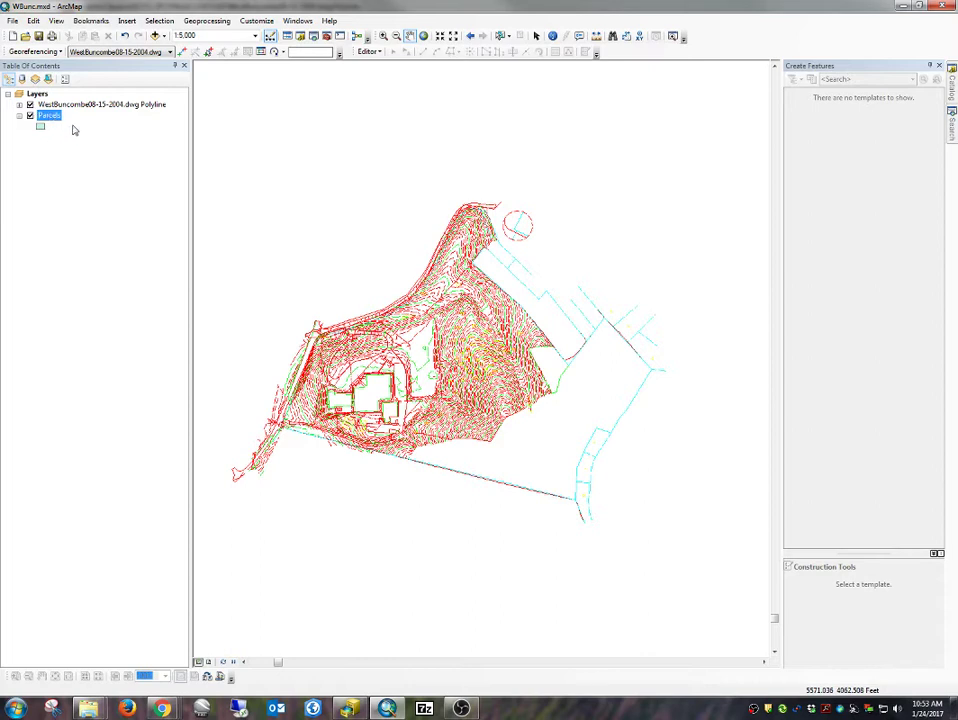
# - In the properties of the WestBuncombe08-15-2004.dwg Polyline layer, disable all drawing layers
pyautogui.click(97, 104)
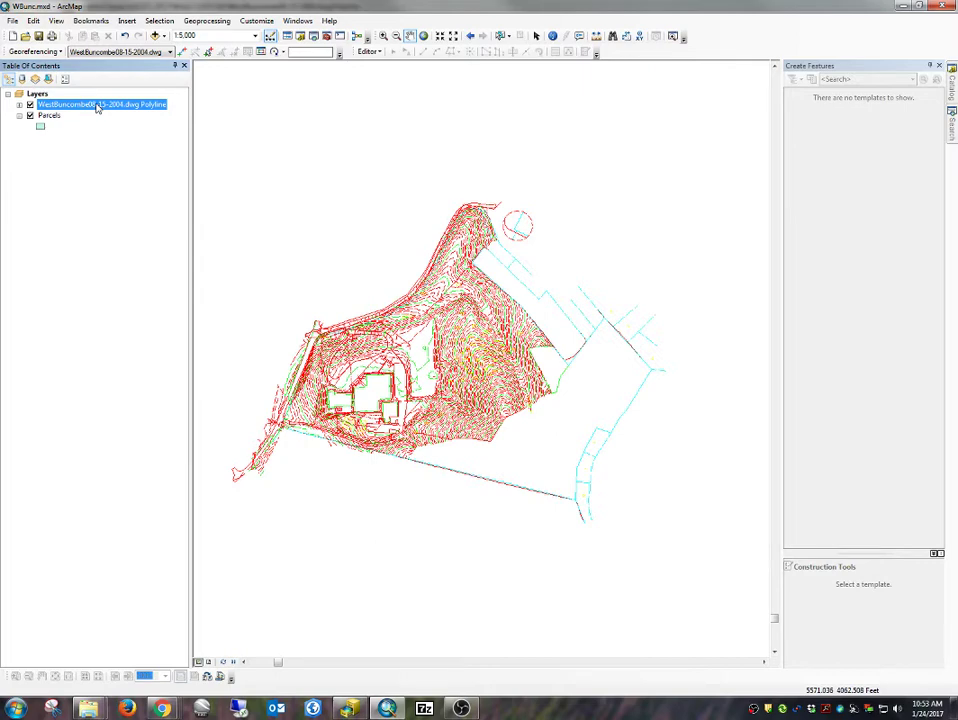
pyautogui.rightClick(97, 104)
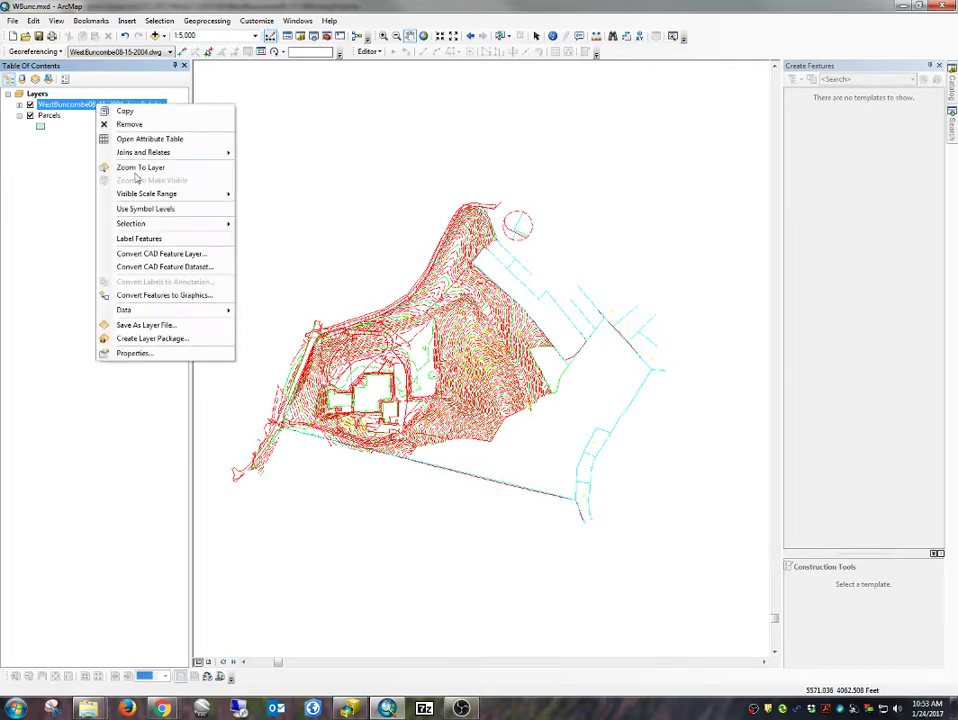
pyautogui.click(146, 352)
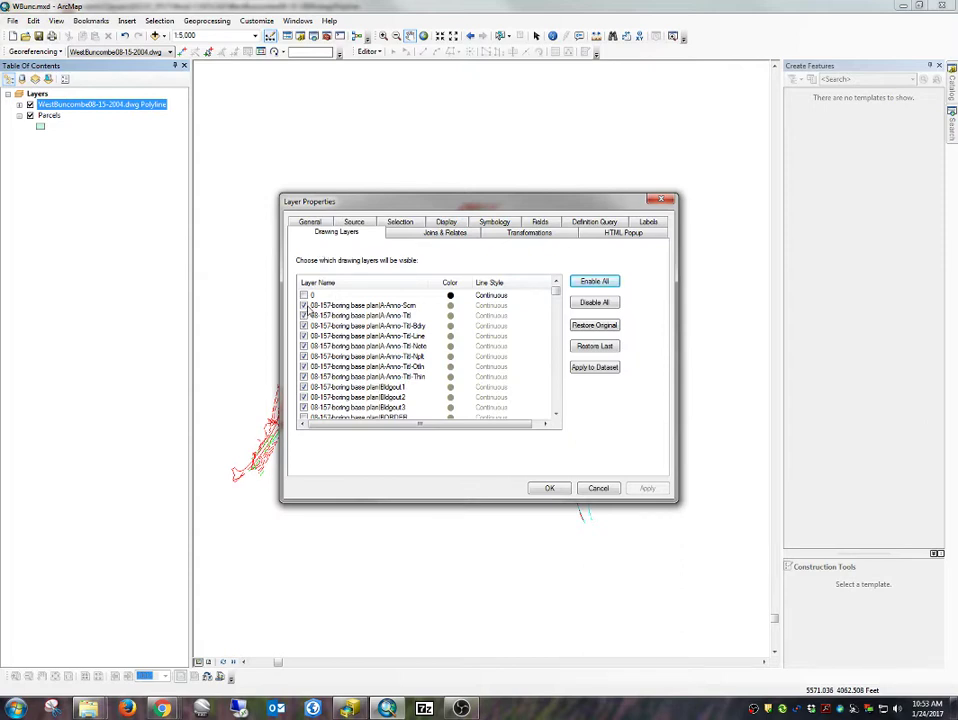
pyautogui.click(305, 306)
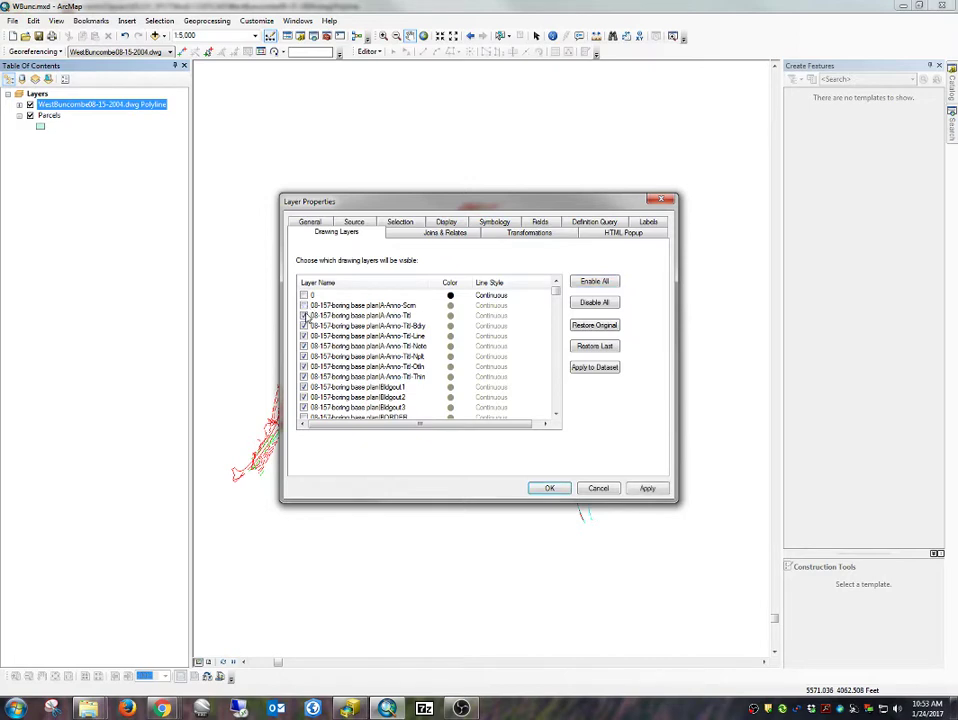
pyautogui.click(596, 303)
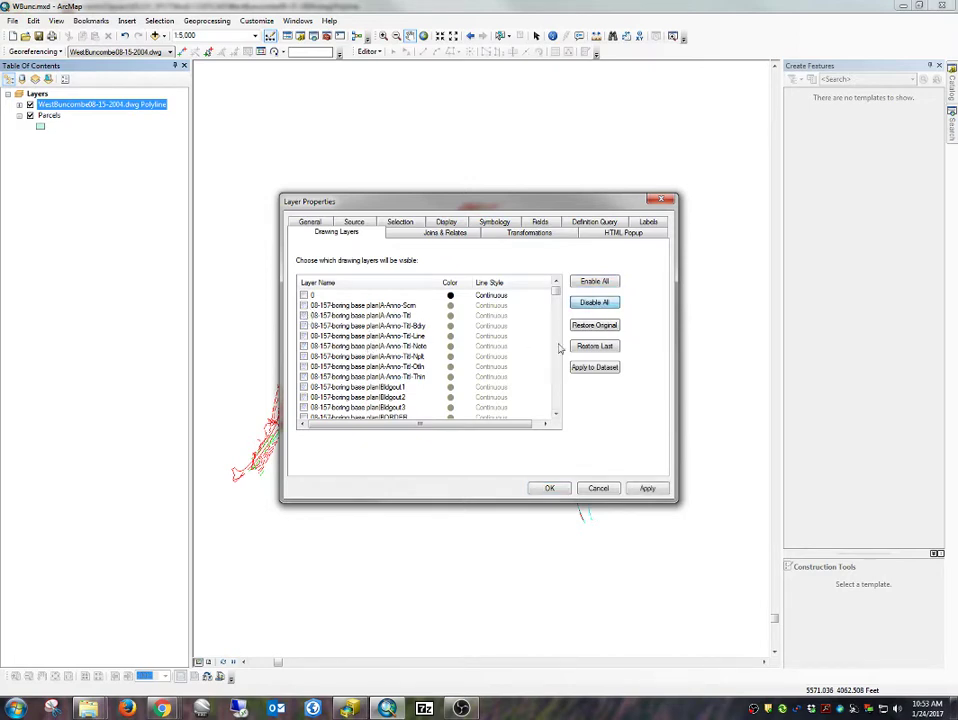
# - Make the drawing layers ML1, ML3 and ML4 visible and apply the layer properties
pyautogui.scroll(-3, 557, 294)
pyautogui.moveTo(557, 294); pyautogui.dragTo(556, 387)
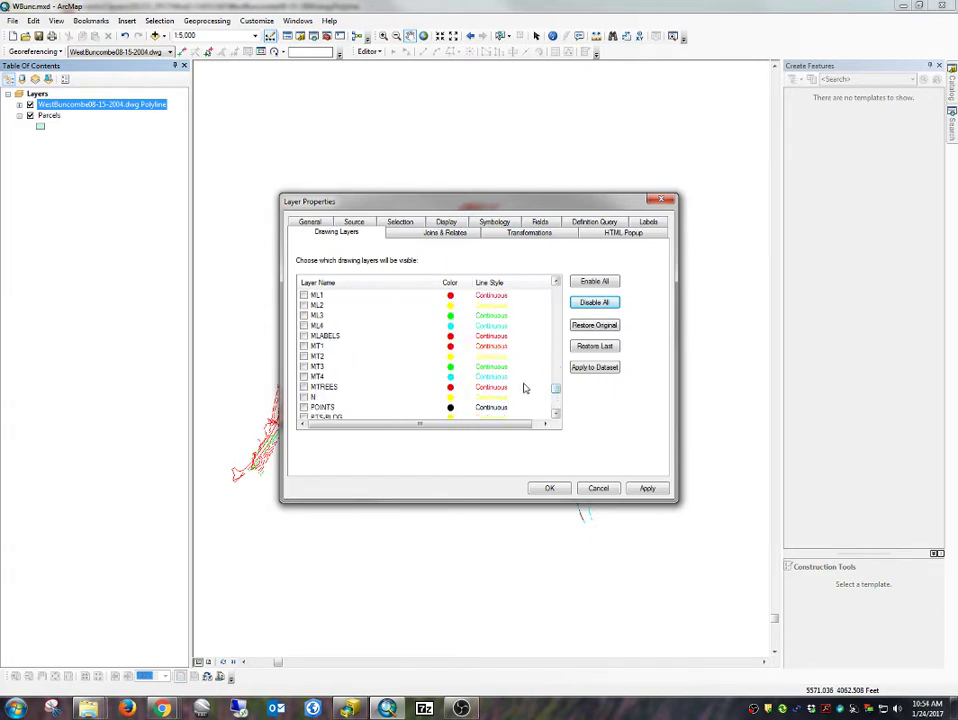
pyautogui.click(304, 326)
pyautogui.click(304, 315)
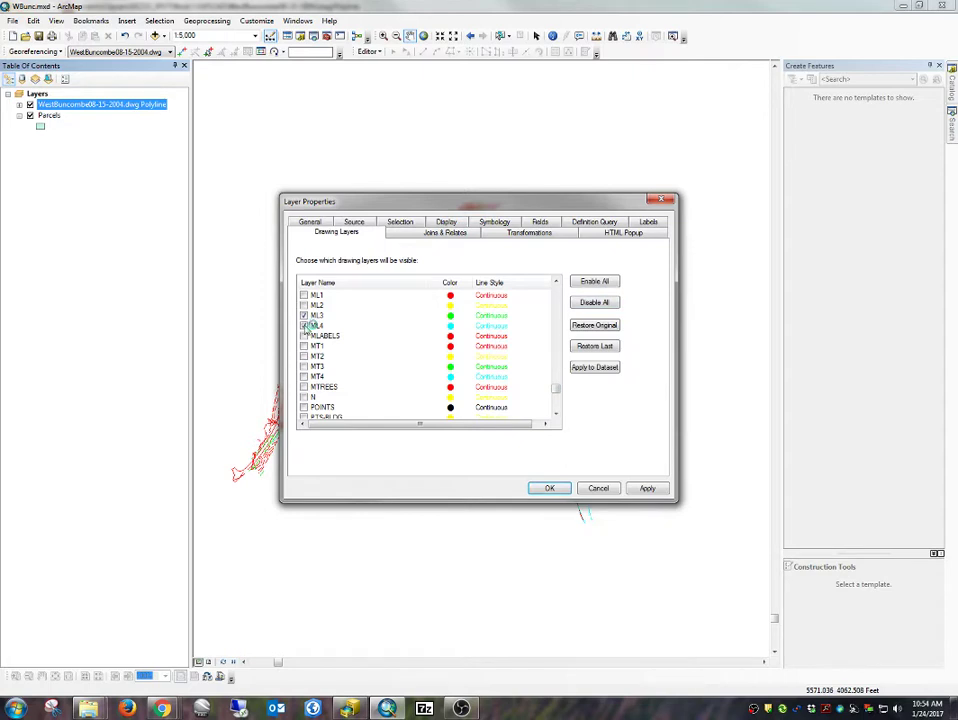
pyautogui.click(304, 295)
pyautogui.click(566, 489)
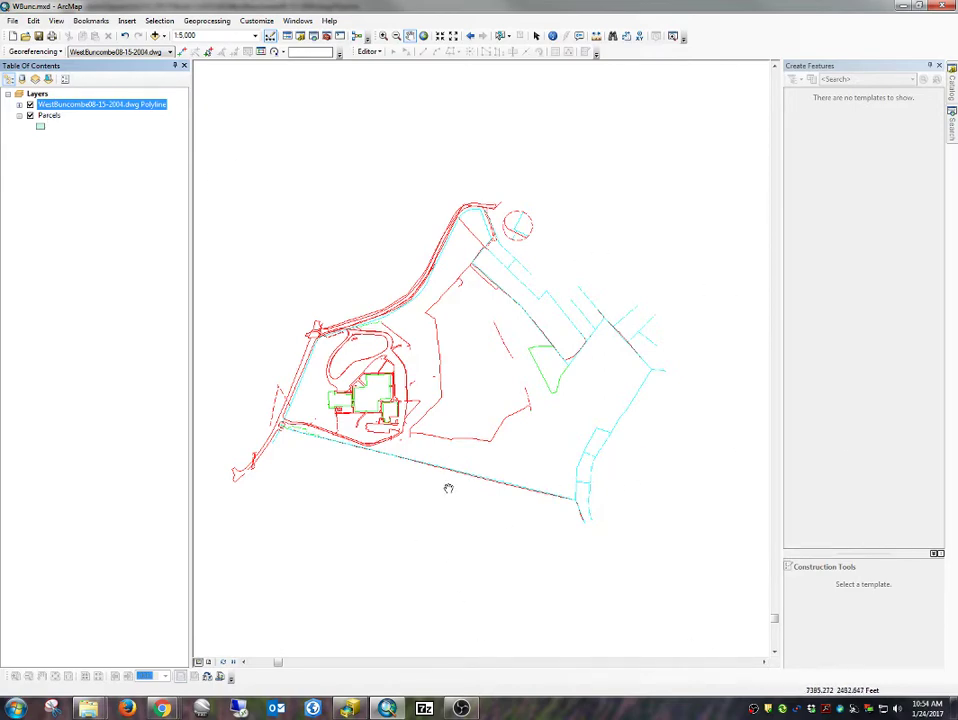
# - Turn on drawing layer ML2 and turn off ML1 in the WestBuncombe08-15-2004.dwg Polyline layer
pyautogui.doubleClick(82, 106)
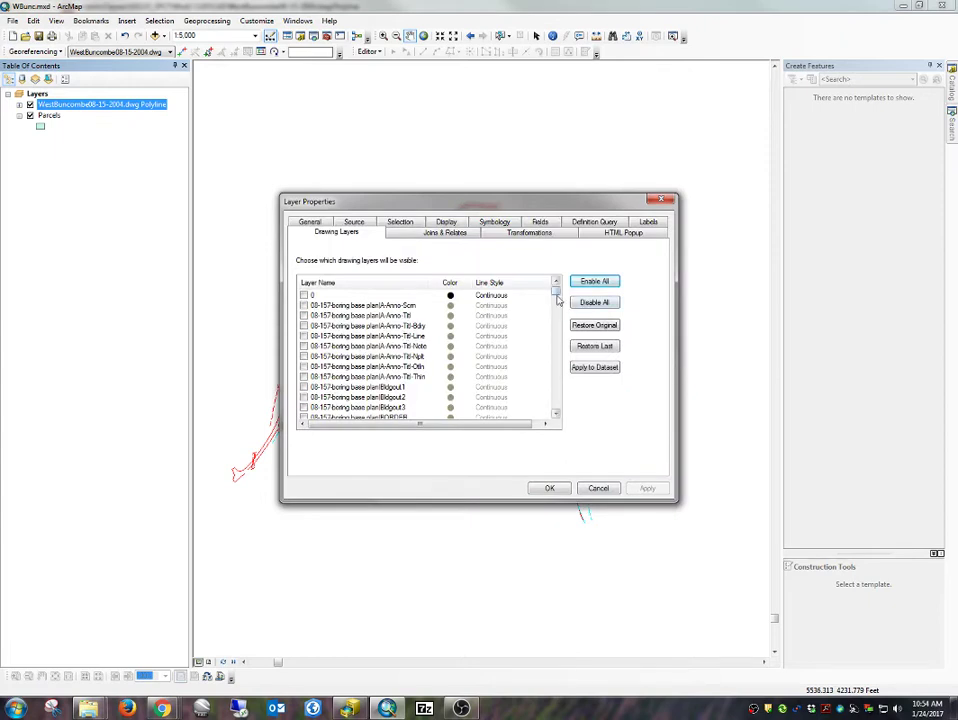
pyautogui.moveTo(556, 291); pyautogui.dragTo(560, 388)
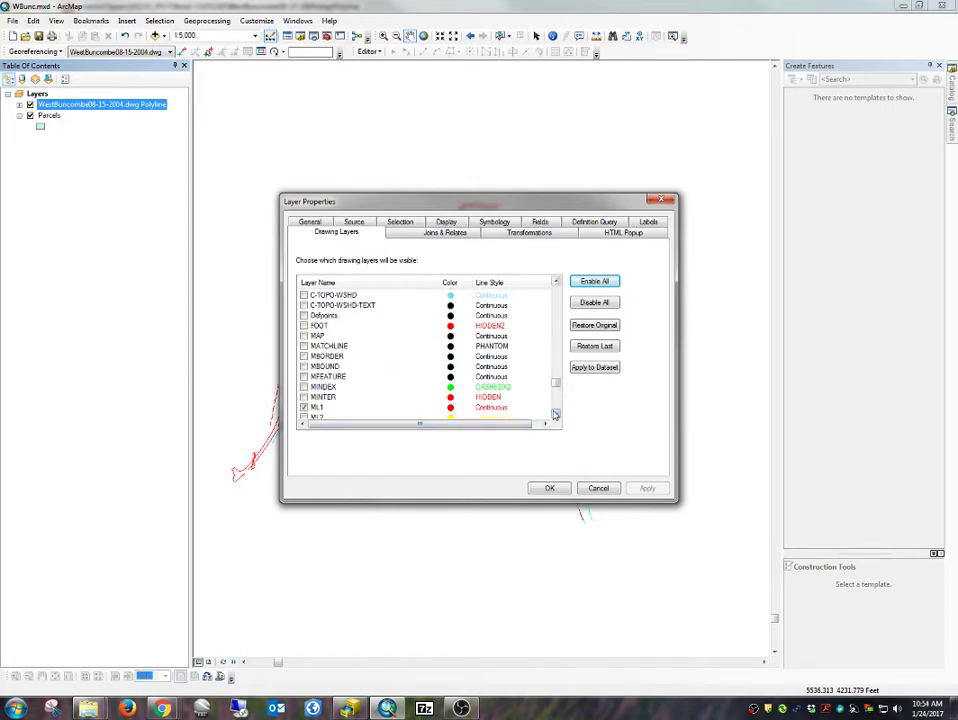
pyautogui.click(556, 414)
pyautogui.click(556, 414)
pyautogui.click(304, 397)
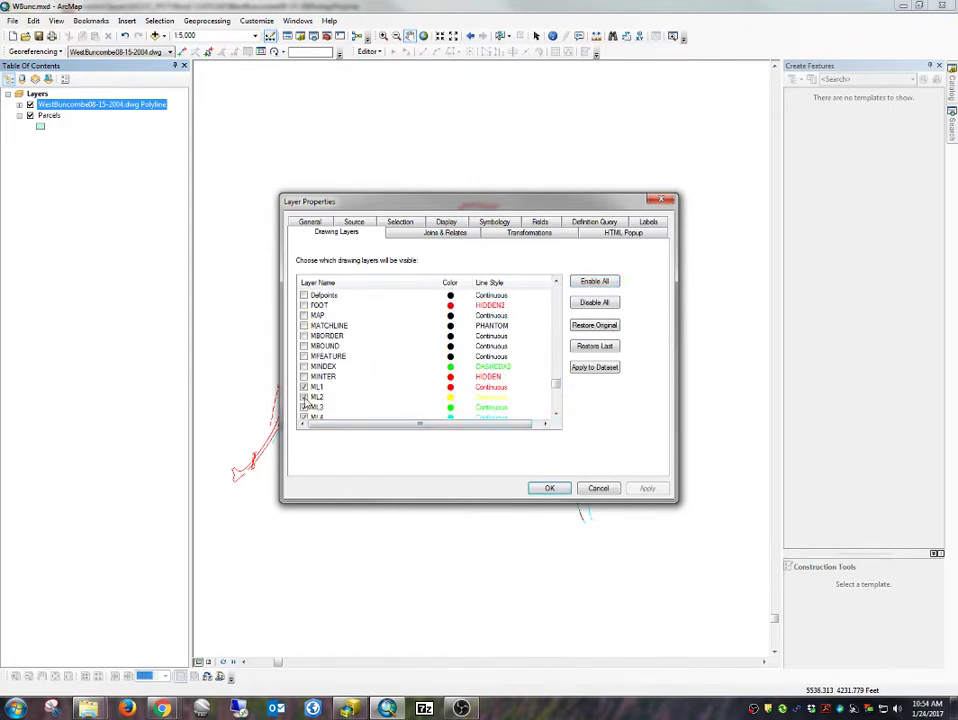
pyautogui.click(548, 488)
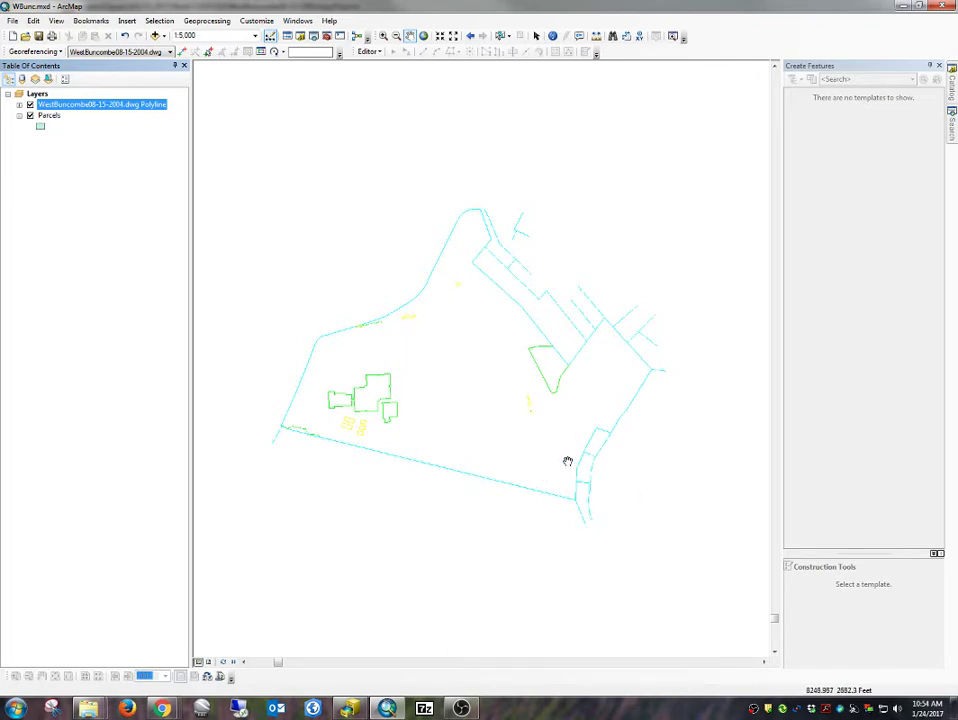
# - Examine the remaining drawing lines up close and centre the whole drawing at 1:5,000
pyautogui.scroll(2, 530, 443)
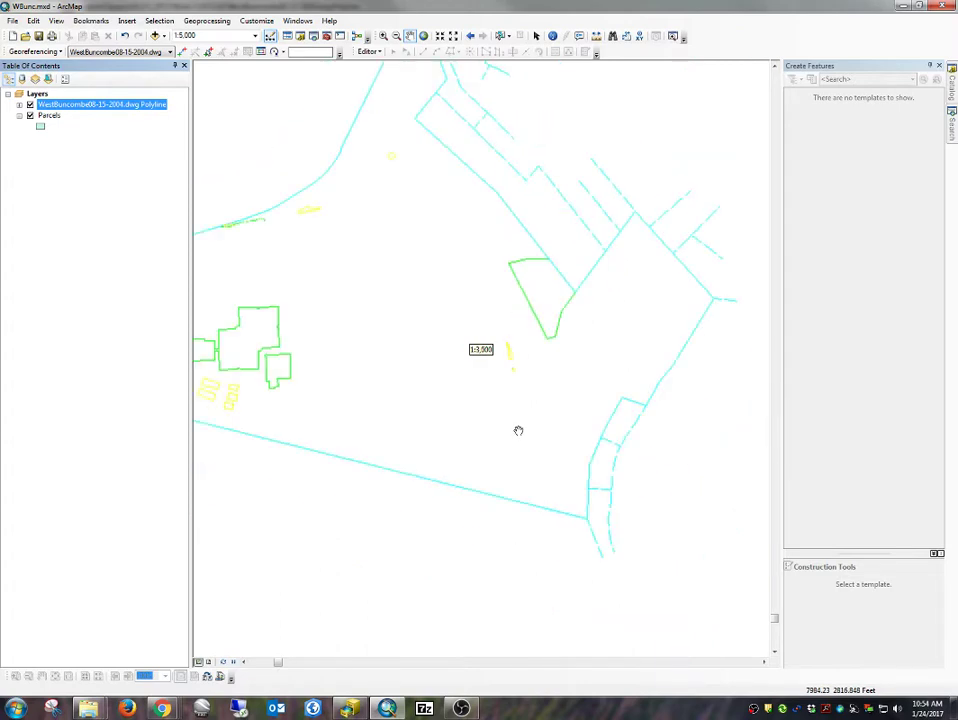
pyautogui.scroll(-1, 435, 352)
pyautogui.scroll(-1, 435, 352)
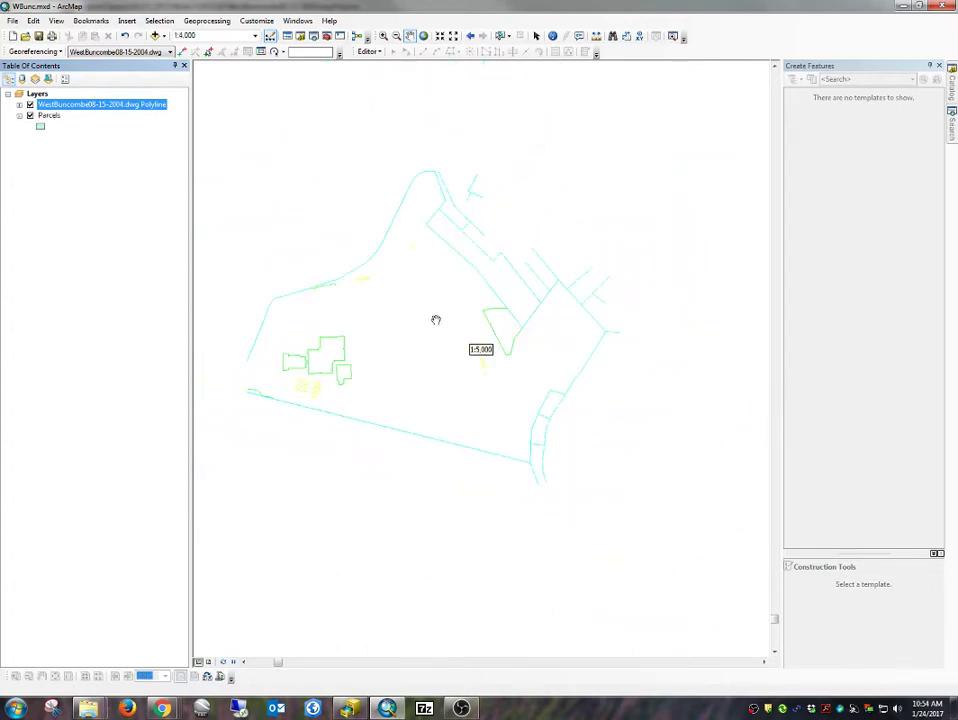
pyautogui.moveTo(364, 247); pyautogui.dragTo(394, 261)
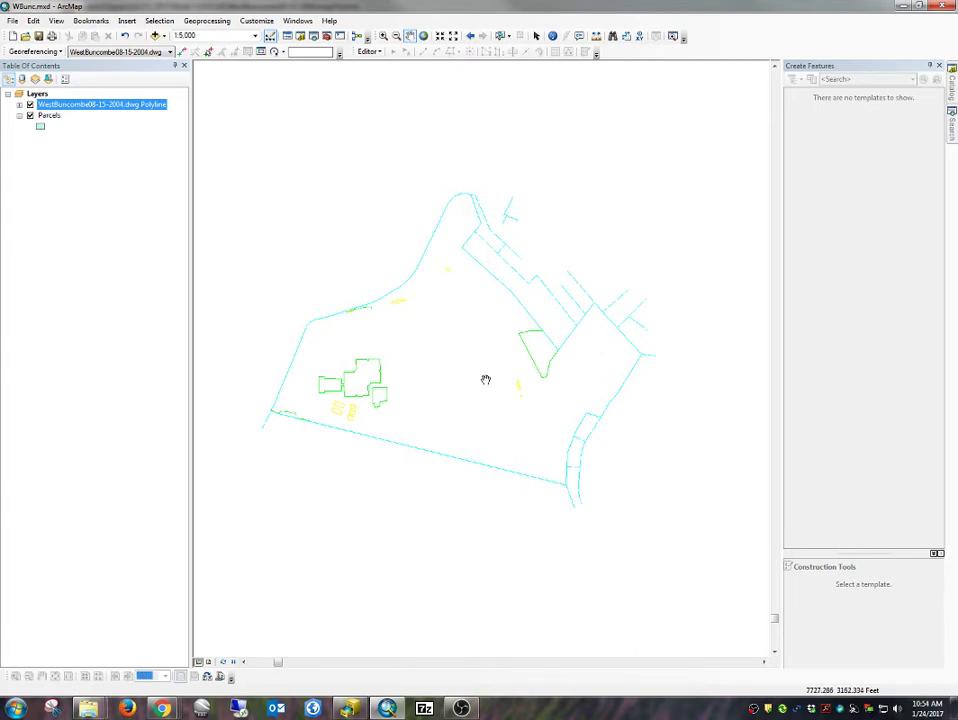
# - Display the full extent of all layers, then view the parcels at a scale of 1:8,000
pyautogui.click(423, 37)
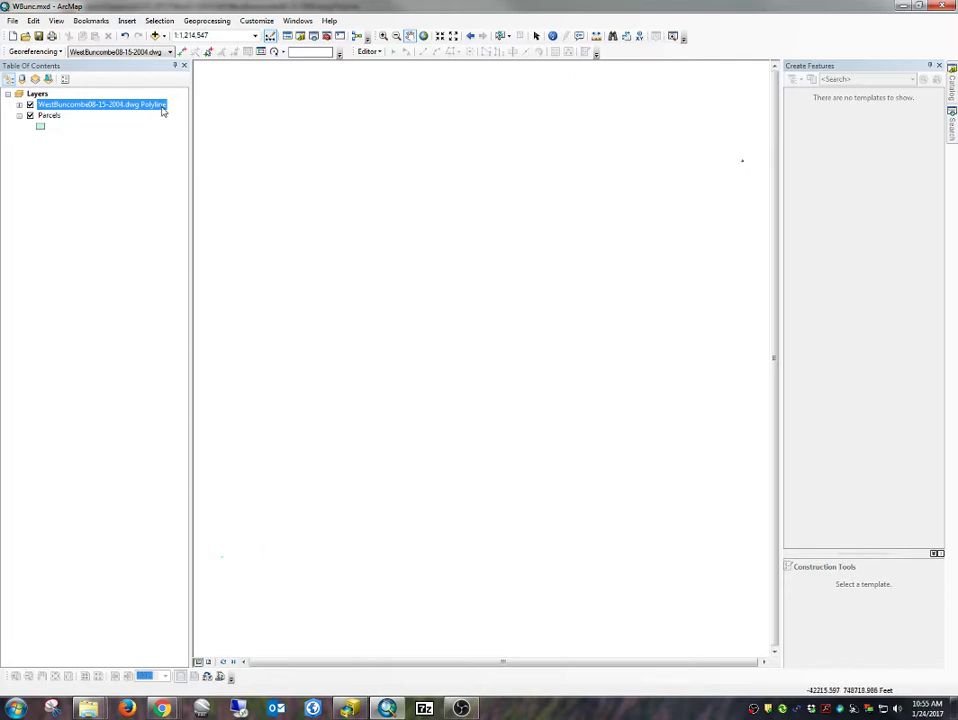
pyautogui.click(383, 36)
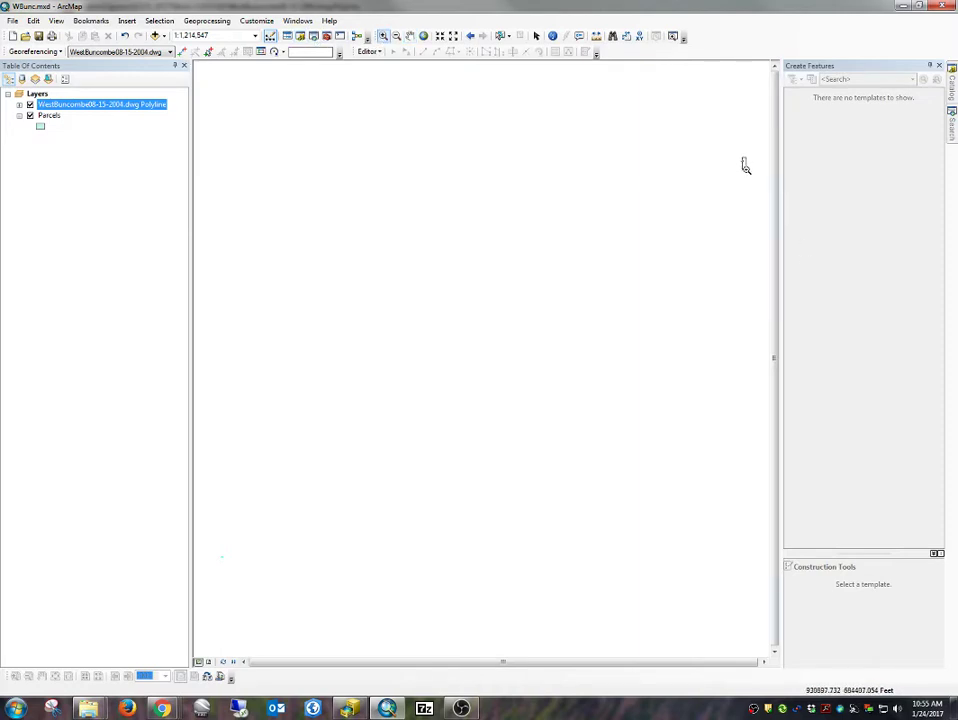
pyautogui.moveTo(744, 167); pyautogui.dragTo(663, 295)
pyautogui.moveTo(355, 175); pyautogui.dragTo(442, 286)
pyautogui.scroll(-2, 556, 400)
pyautogui.scroll(3, 554, 400)
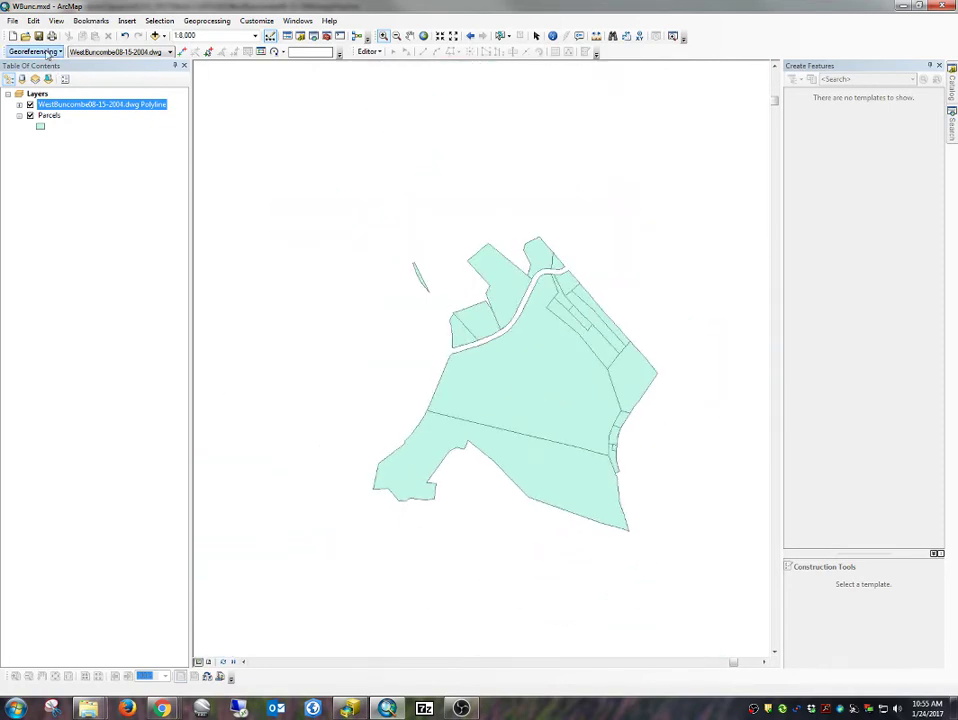
# - Check that the Georeferencing toolbar is enabled and choose WestBuncombe08-15-2004.dwg as the georeferencing layer
pyautogui.click(263, 22)
pyautogui.moveTo(273, 34)
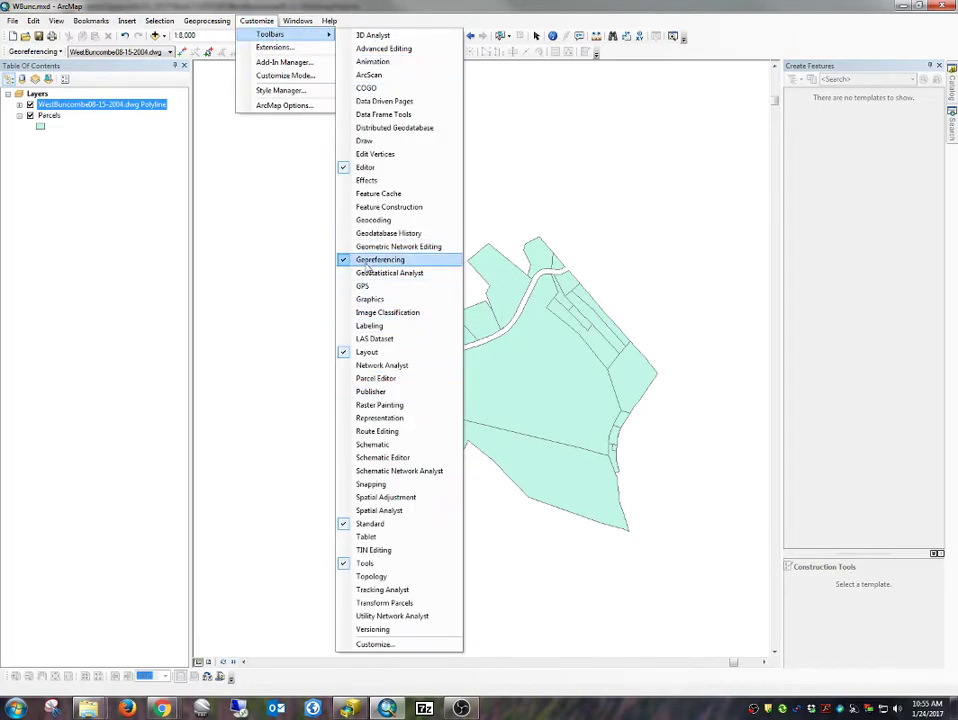
pyautogui.click(484, 26)
pyautogui.rightClick(484, 26)
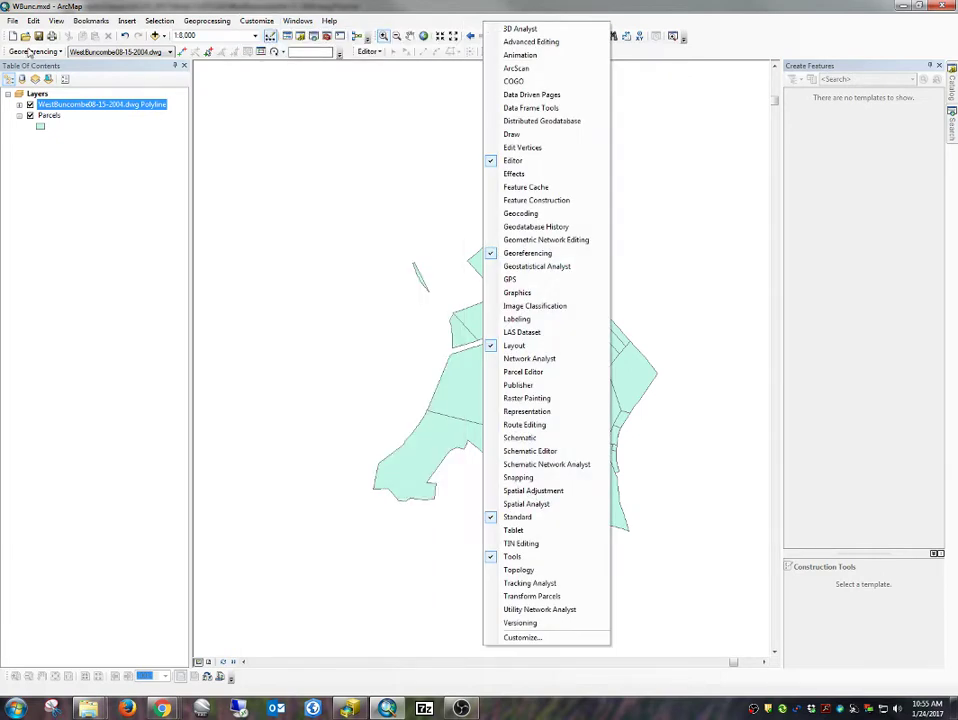
pyautogui.click(116, 57)
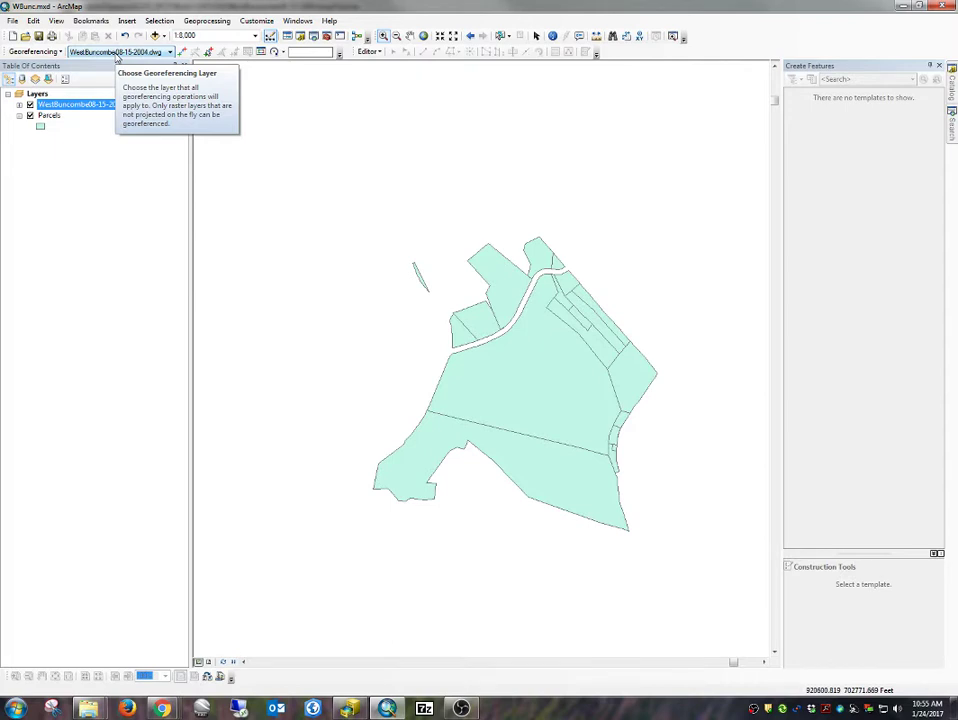
pyautogui.click(116, 57)
pyautogui.click(118, 64)
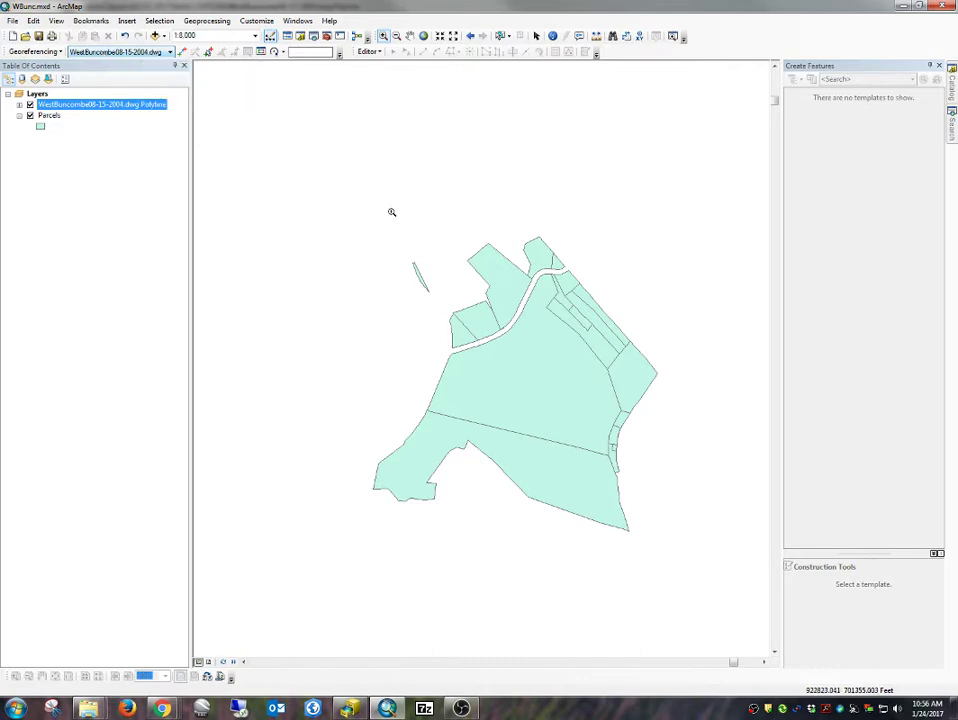
pyautogui.moveTo(509, 372); pyautogui.dragTo(545, 408)
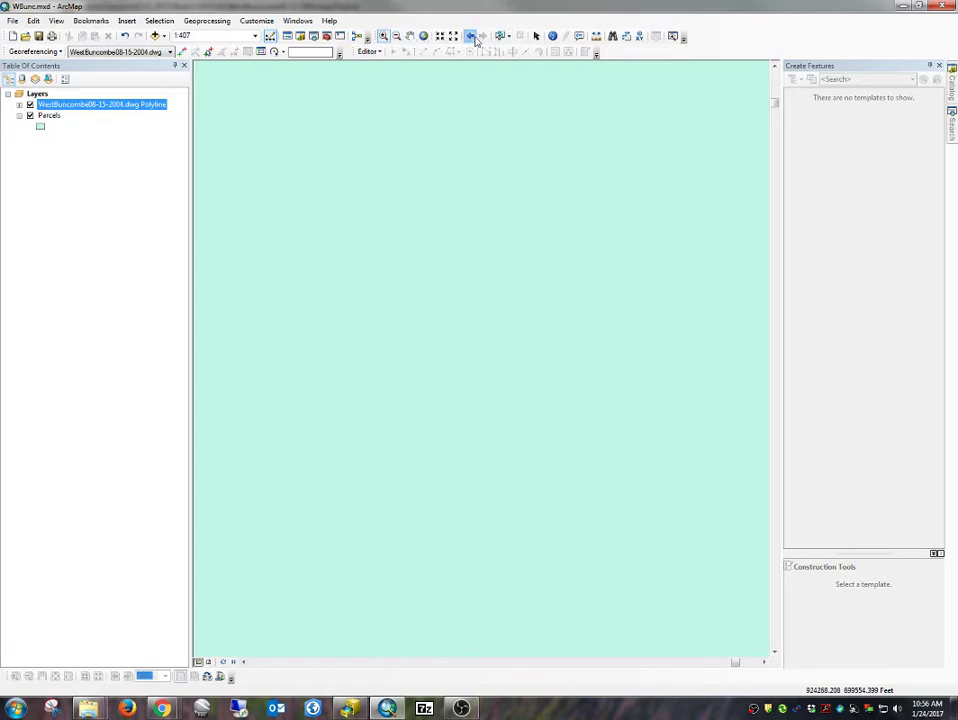
pyautogui.click(470, 35)
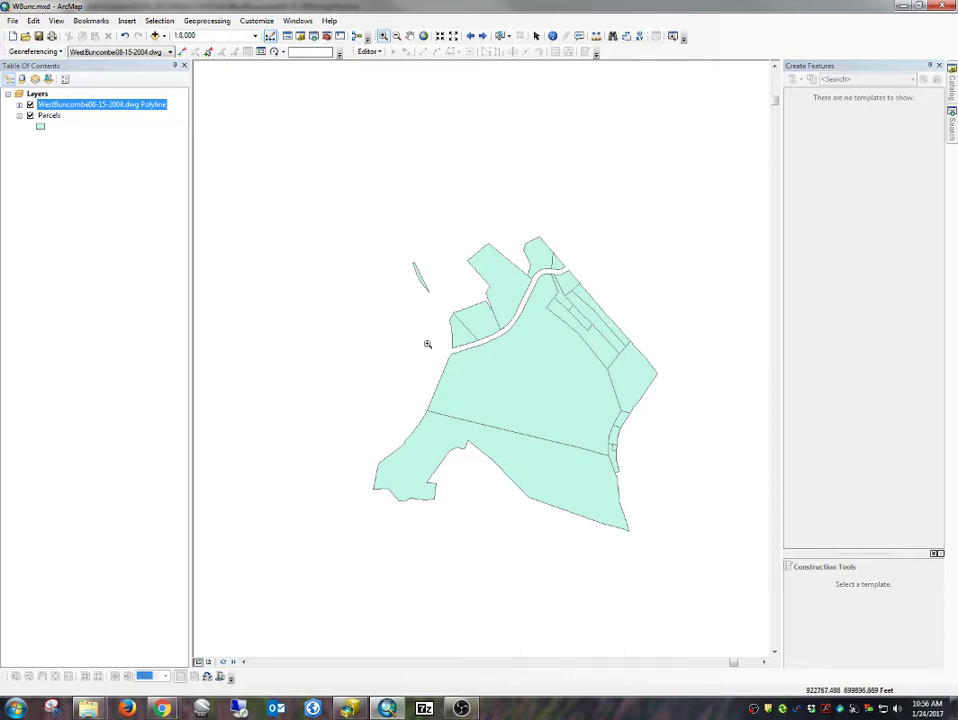
# - Fit the WestBuncombe08-15-2004.dwg drawing to the current display extent and shift it slightly west over the parcels
pyautogui.click(47, 53)
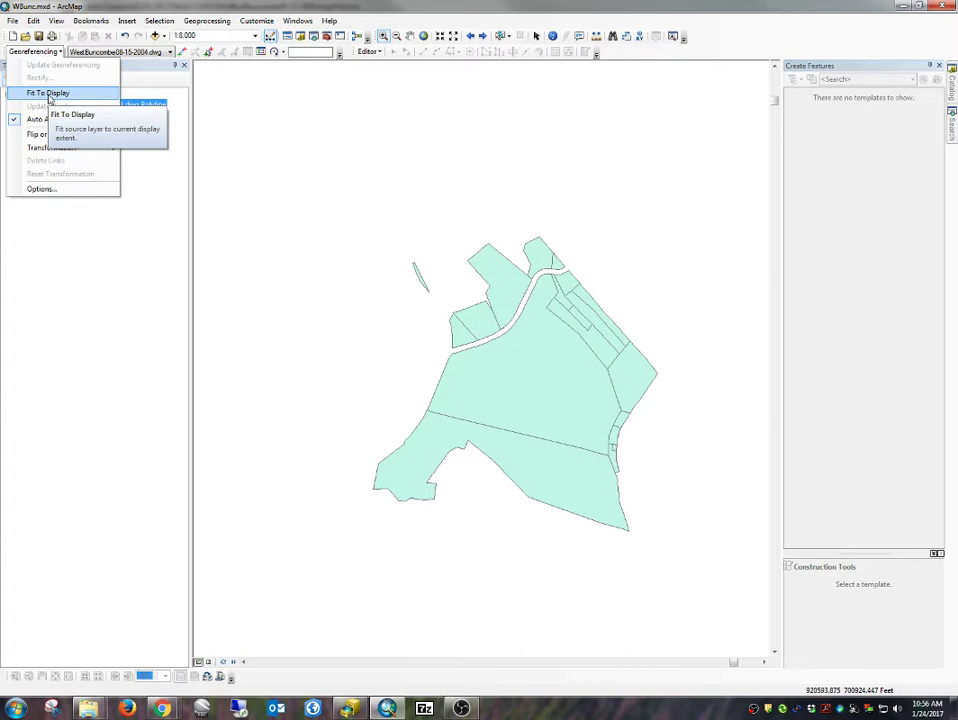
pyautogui.click(49, 97)
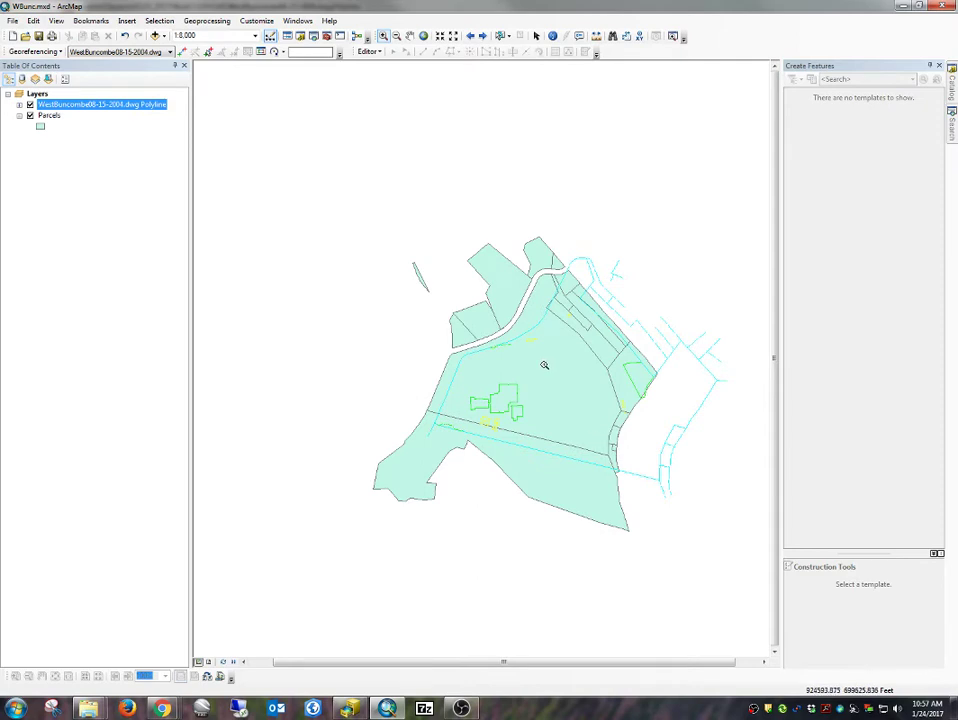
pyautogui.click(284, 52)
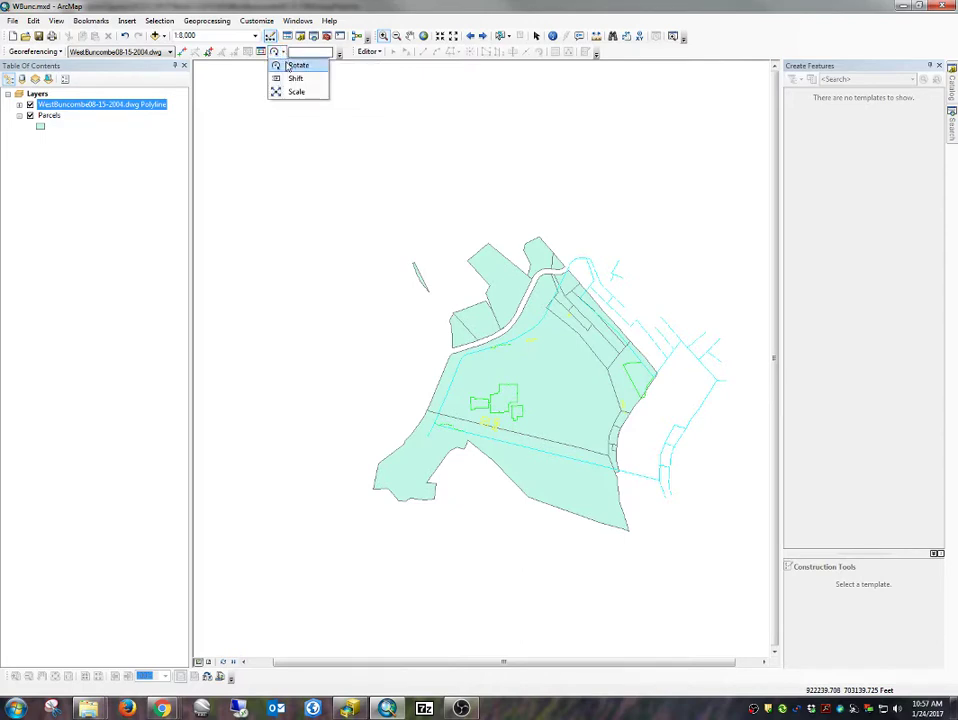
pyautogui.click(296, 78)
pyautogui.moveTo(575, 404); pyautogui.dragTo(566, 403)
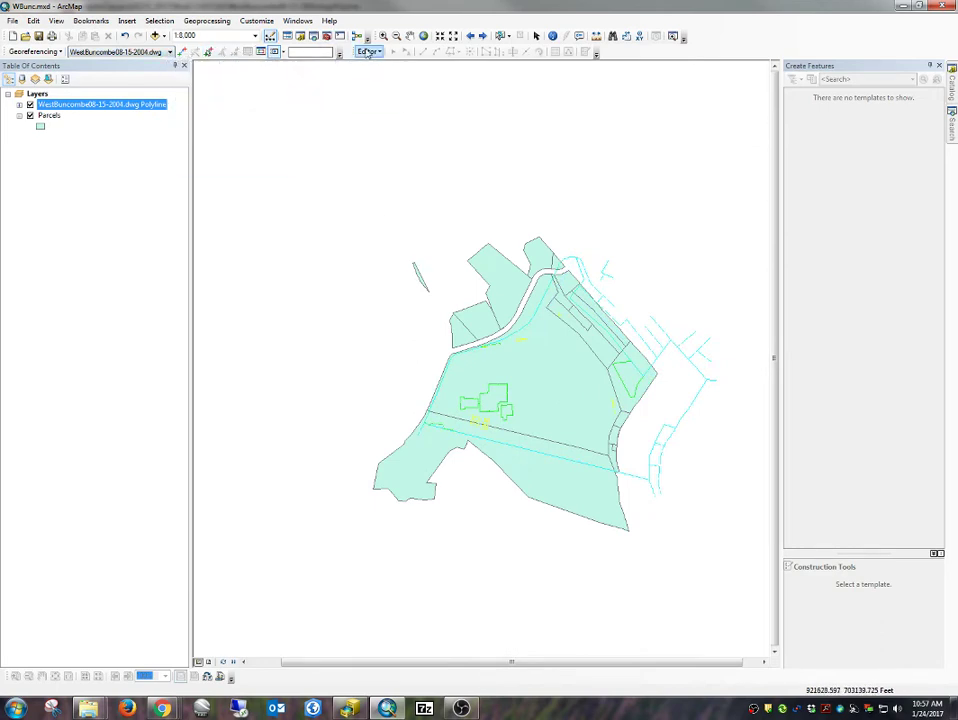
# - Scale the drawing slightly with the georeferencing Scale tool
pyautogui.click(284, 53)
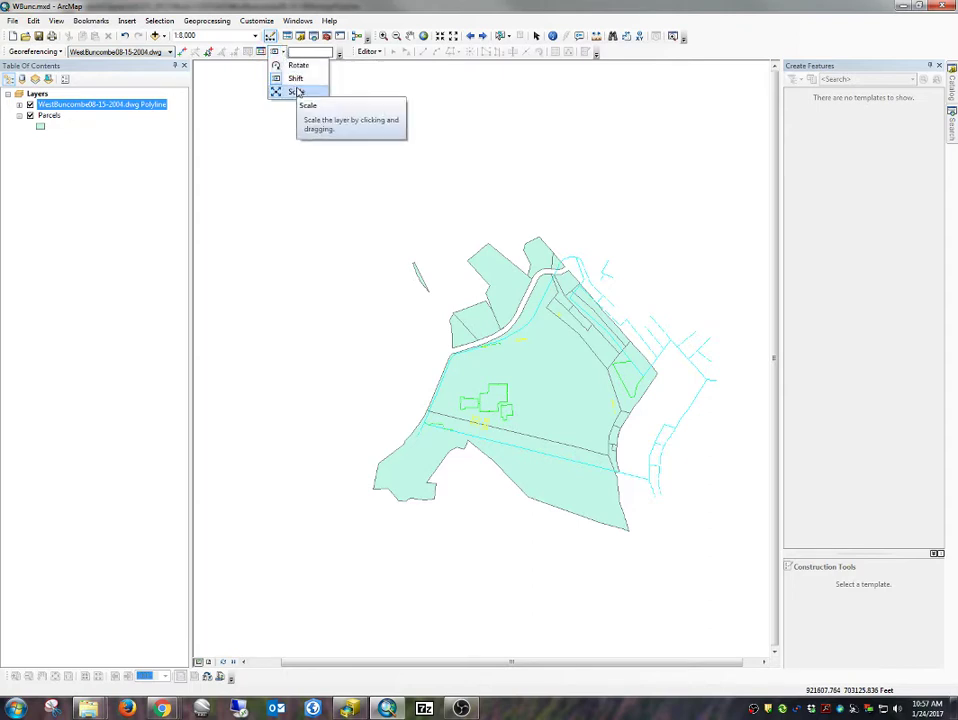
pyautogui.click(296, 91)
pyautogui.moveTo(438, 214); pyautogui.dragTo(440, 218)
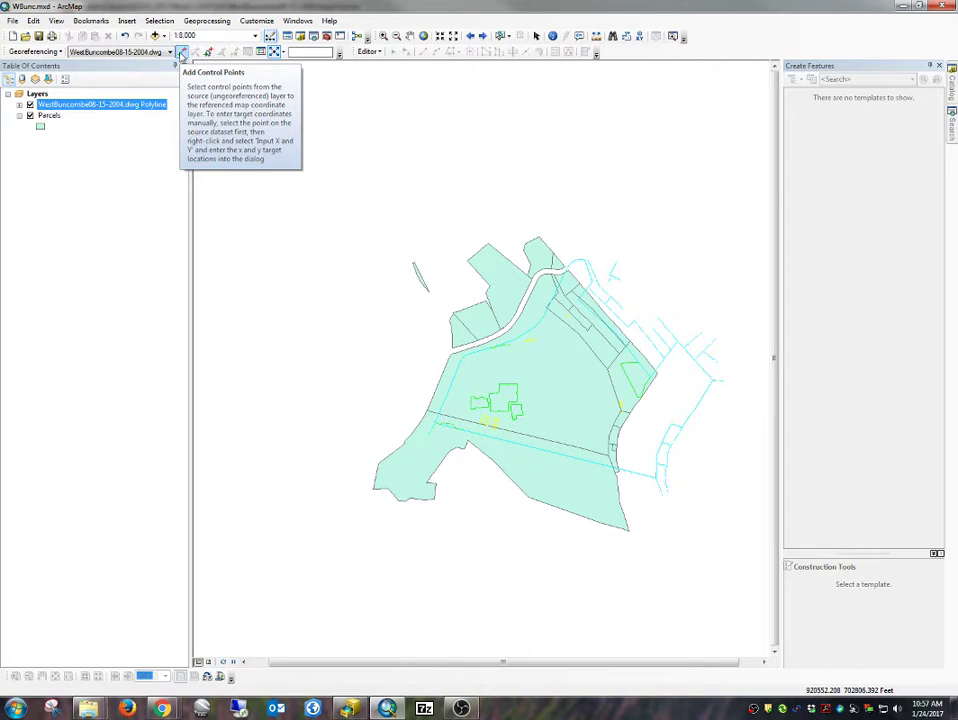
# - Add a control point linking the drawing's southeast boundary endpoint to the large central parcel's southeast corner
pyautogui.click(383, 35)
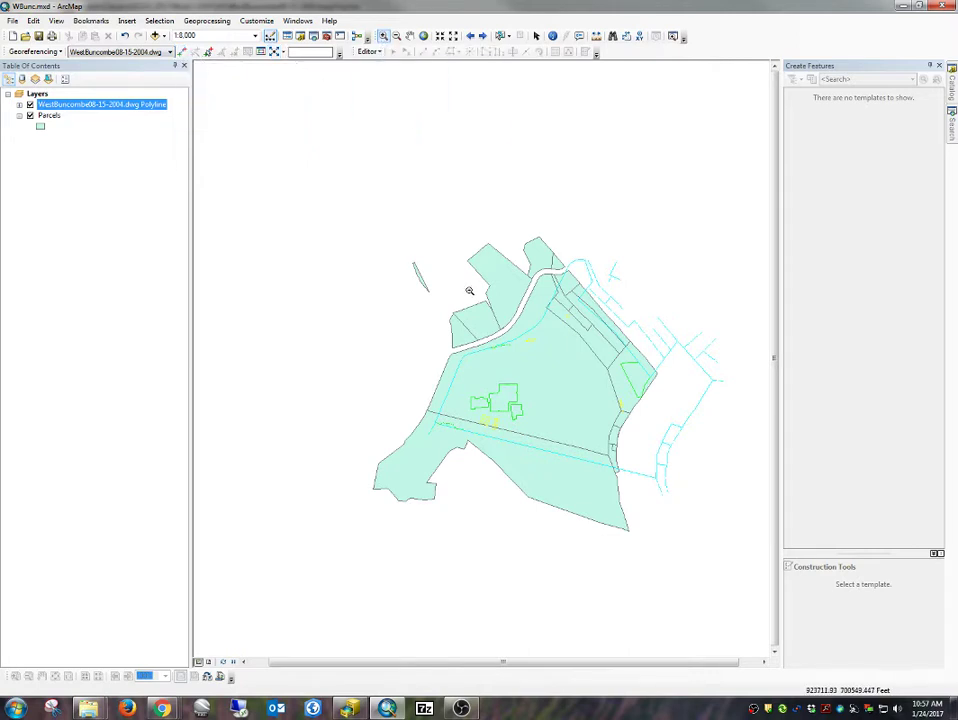
pyautogui.moveTo(466, 263); pyautogui.dragTo(691, 472)
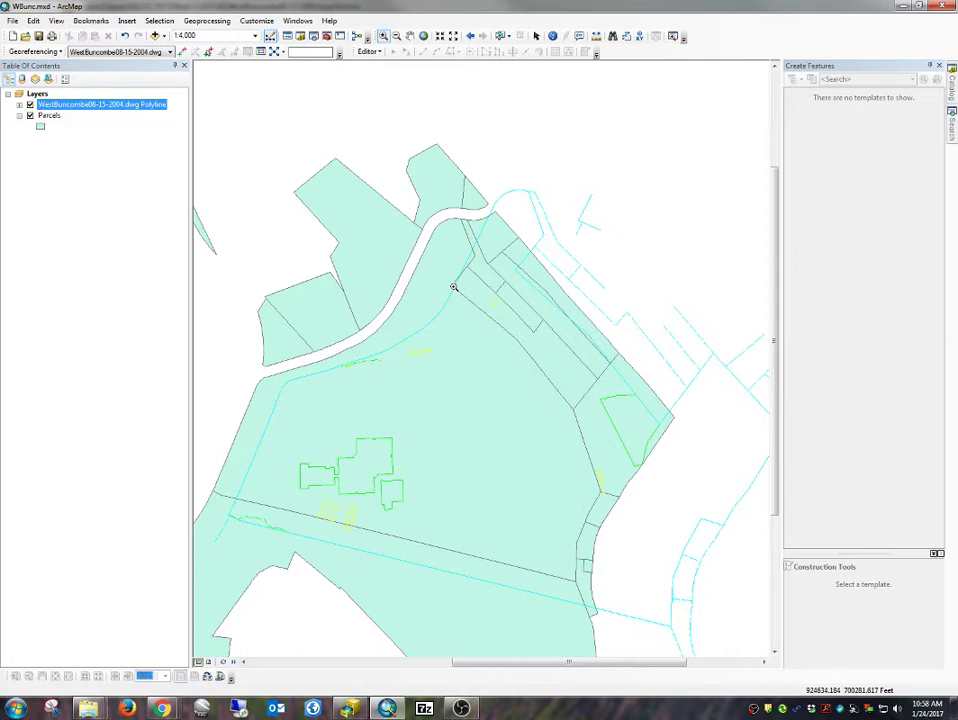
pyautogui.click(182, 51)
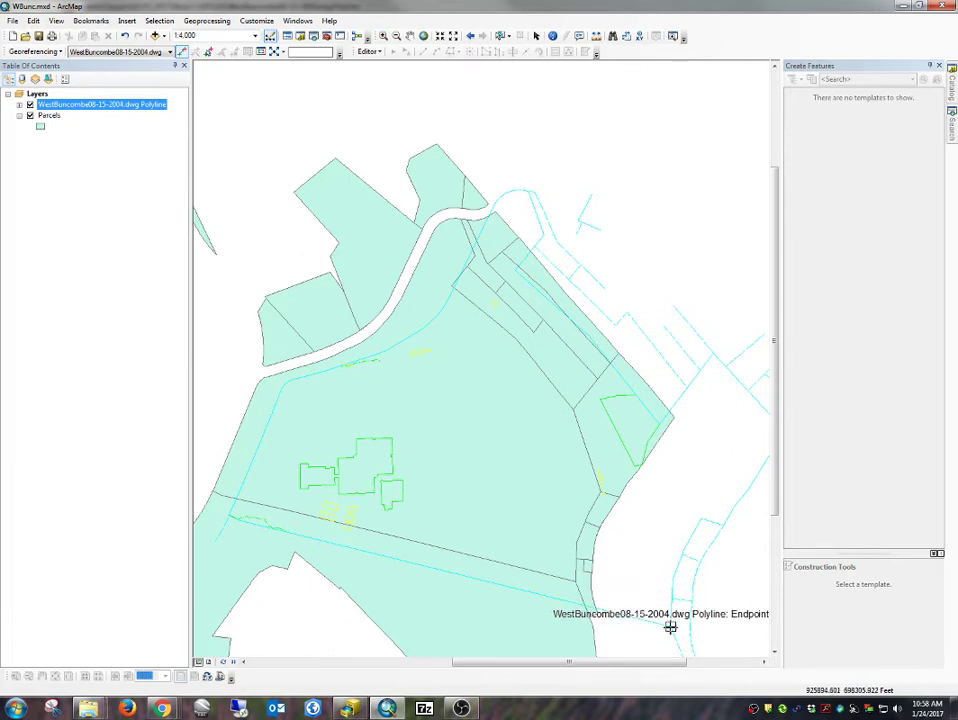
pyautogui.click(670, 626)
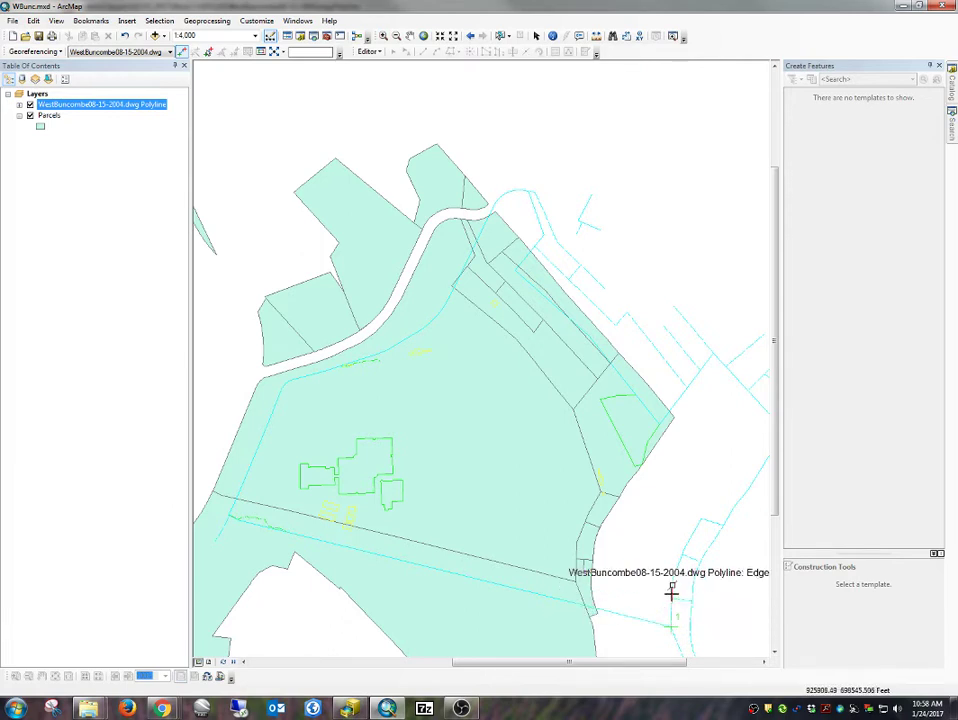
pyautogui.click(576, 582)
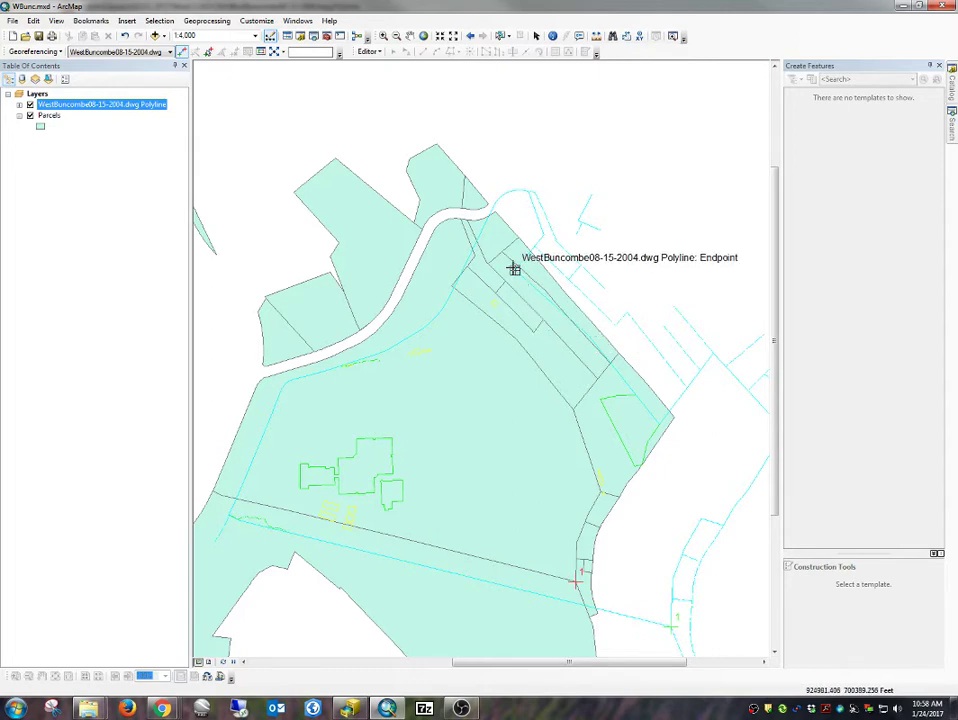
# - Link the drawing's northern boundary endpoint to the matching parcel vertex beside the narrow lots and enable Auto Adjust
pyautogui.click(512, 268)
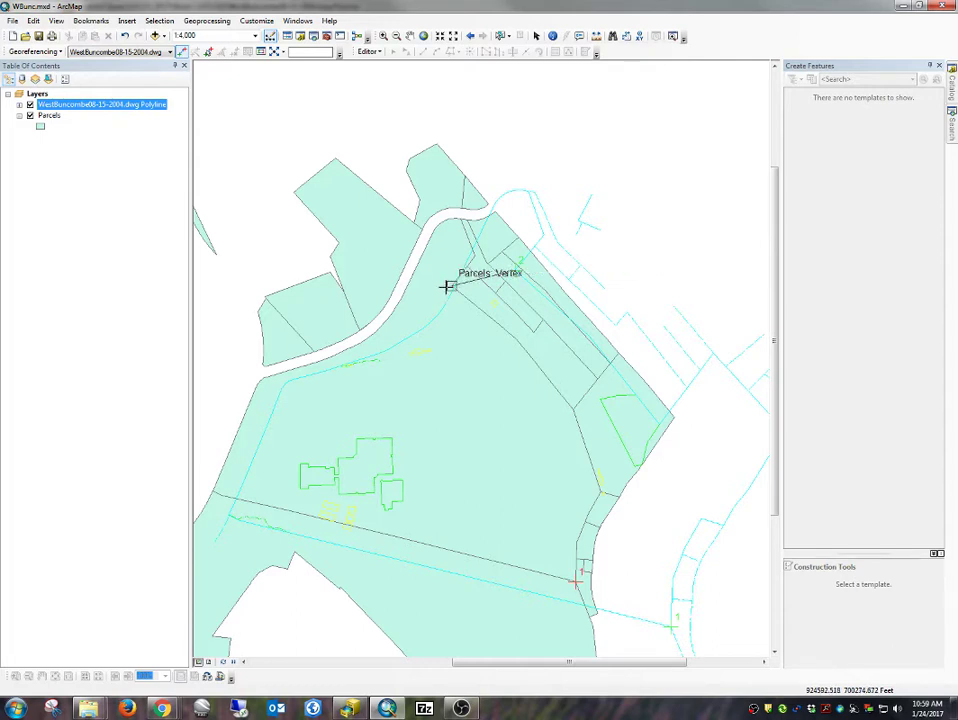
pyautogui.click(449, 286)
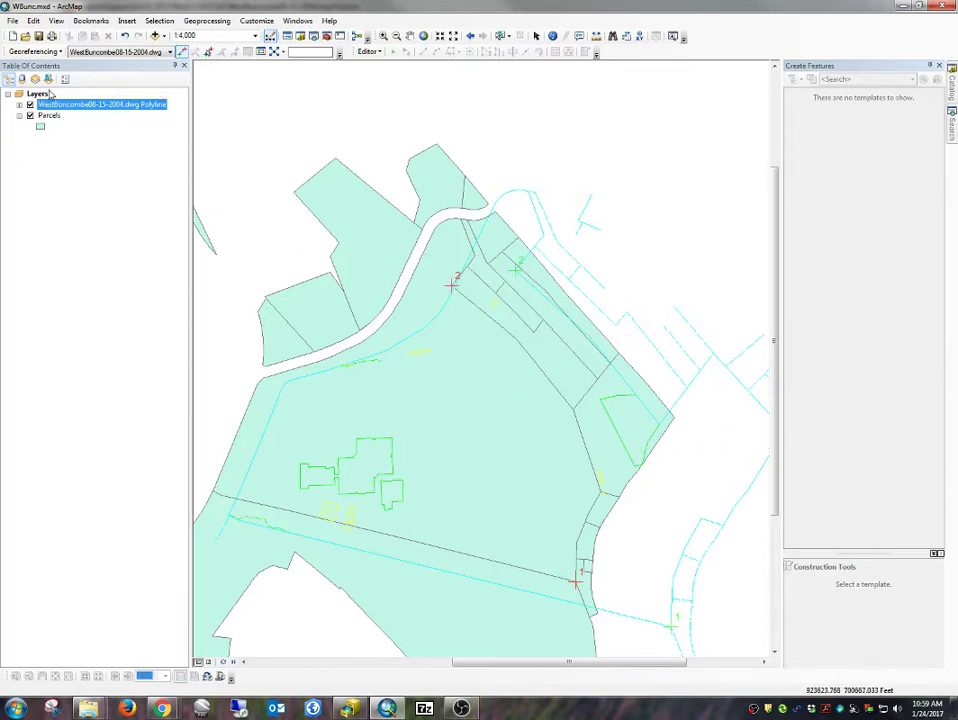
pyautogui.click(12, 52)
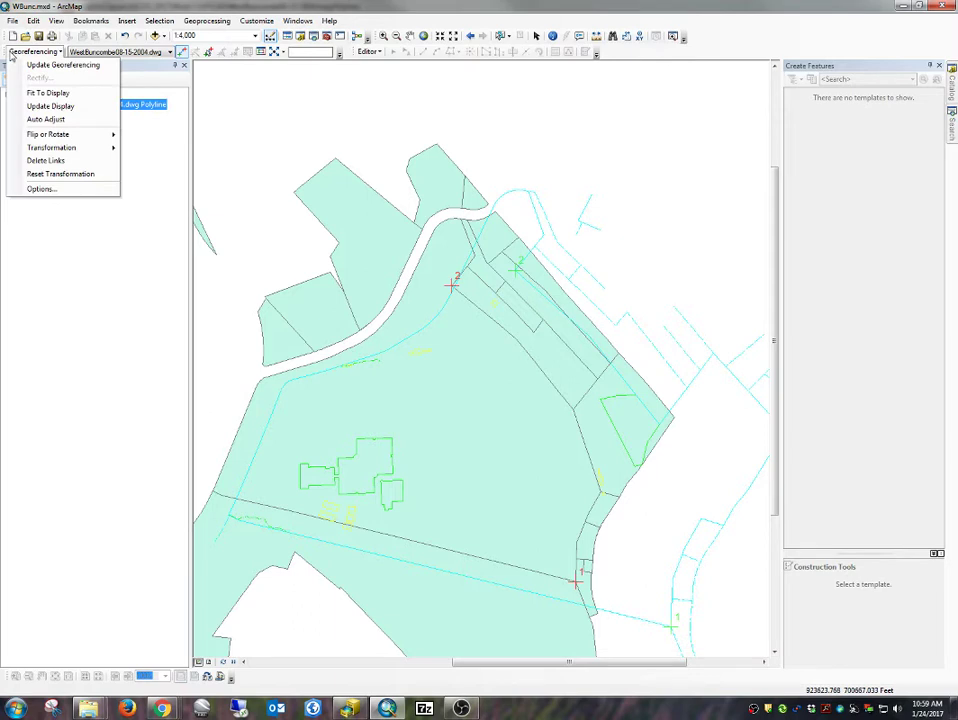
pyautogui.click(45, 120)
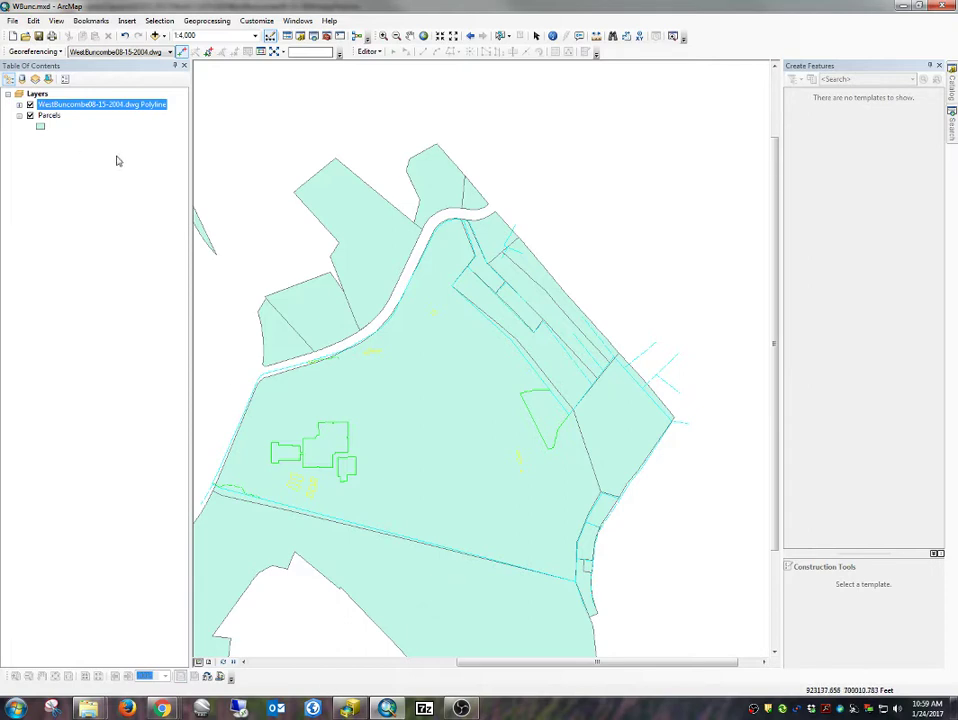
# - Update the georeferencing and save the CAD world file as WestBuncombe08-15-2004.wld in the CAD folder beside the drawing
pyautogui.click(38, 51)
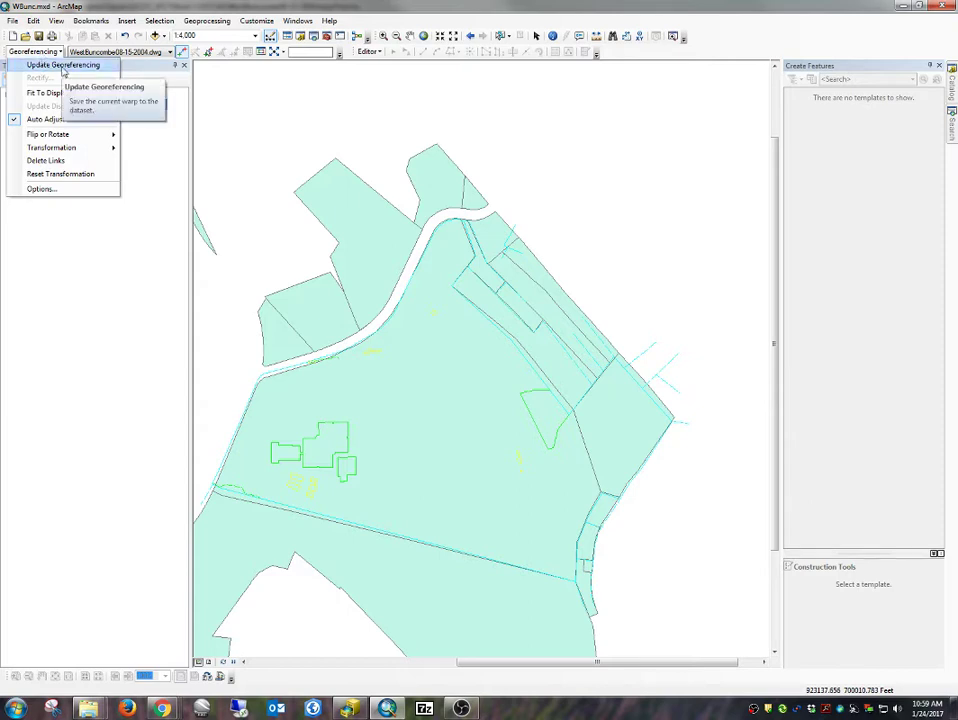
pyautogui.click(63, 66)
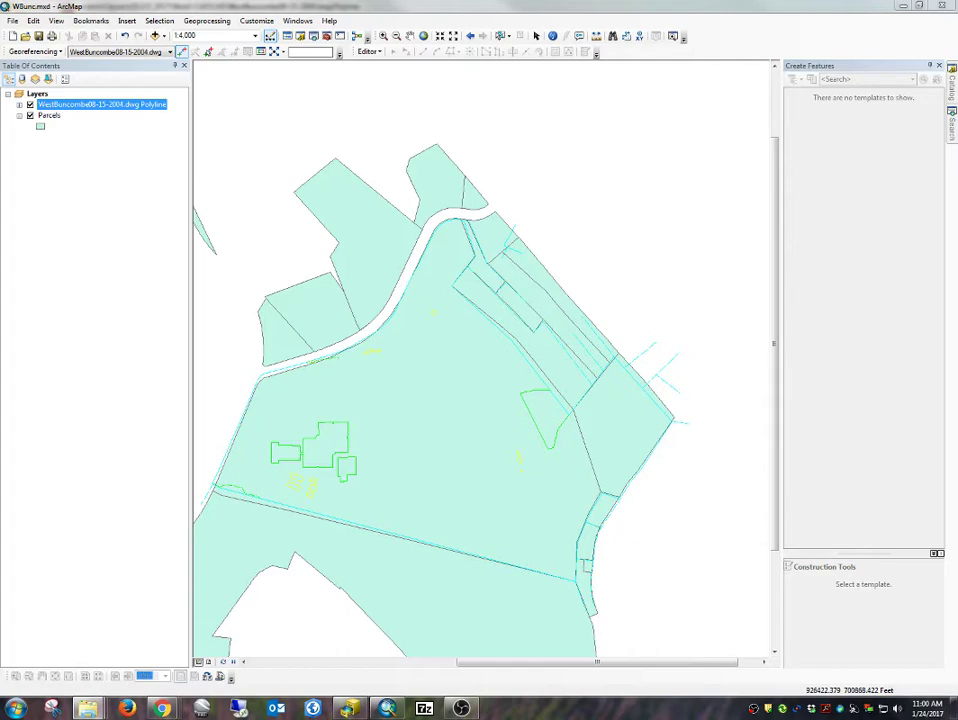
pyautogui.moveTo(957, 78); pyautogui.dragTo(698, 97)
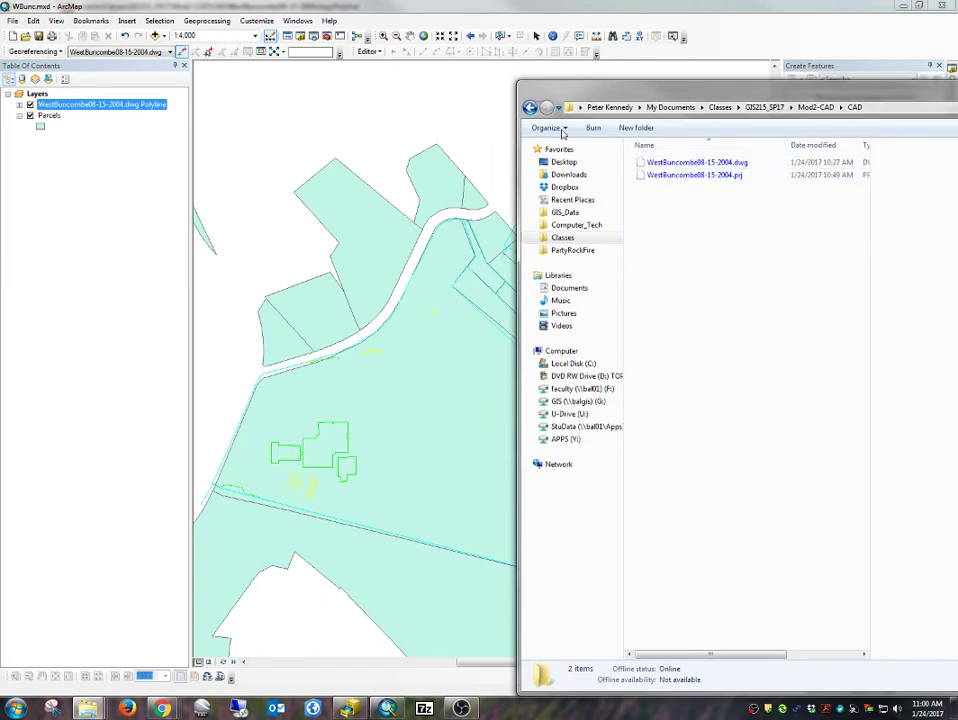
pyautogui.click(18, 54)
pyautogui.click(35, 67)
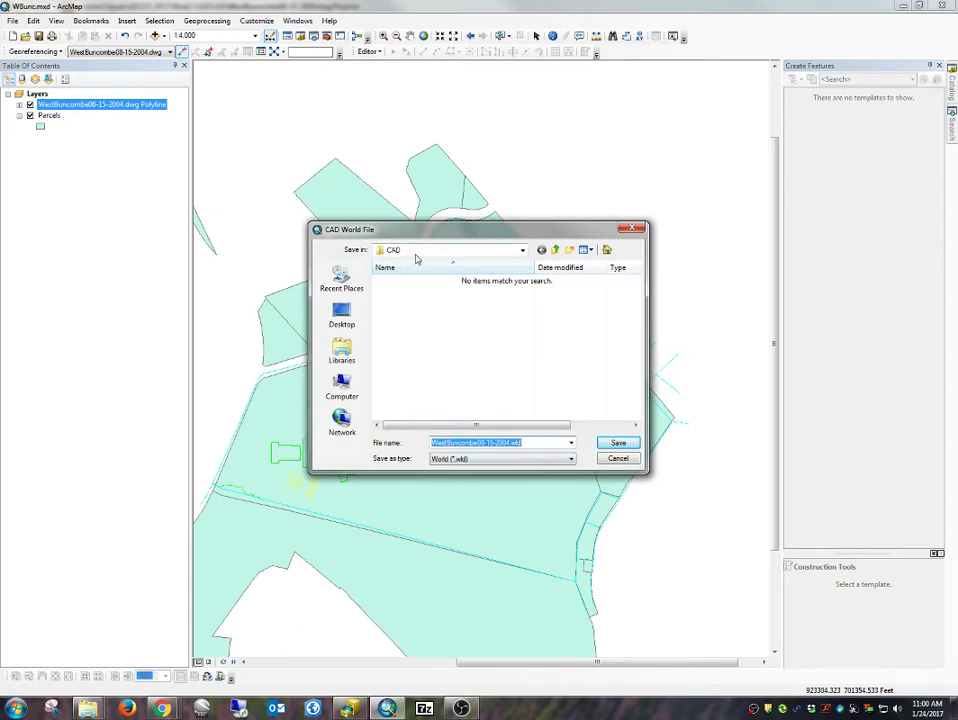
pyautogui.hotkey('alt', 'Tab')
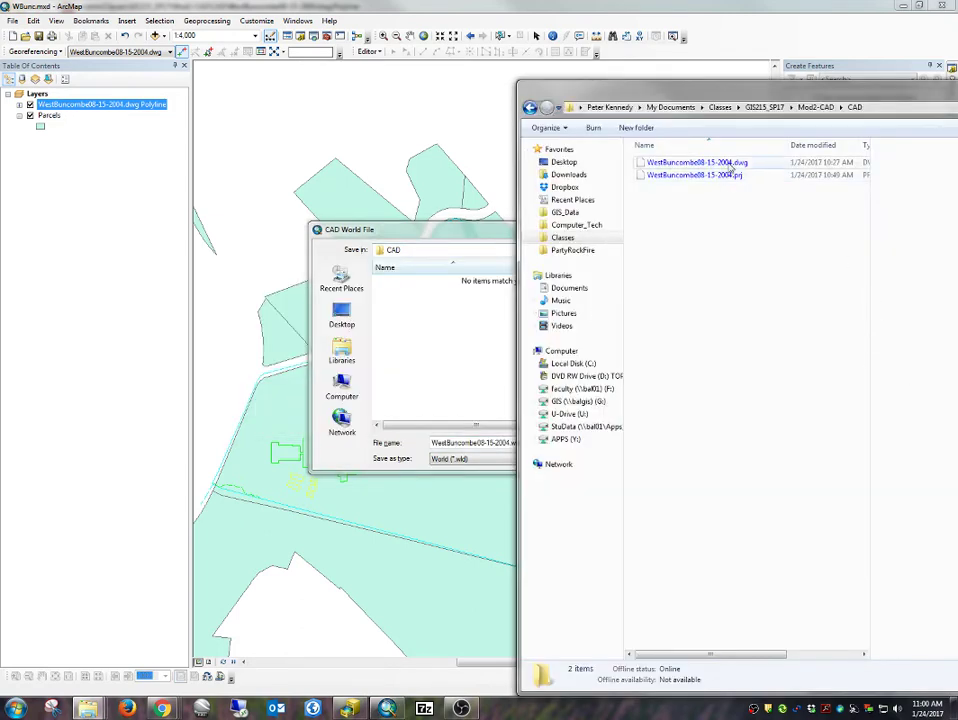
pyautogui.hotkey('alt', 'Tab')
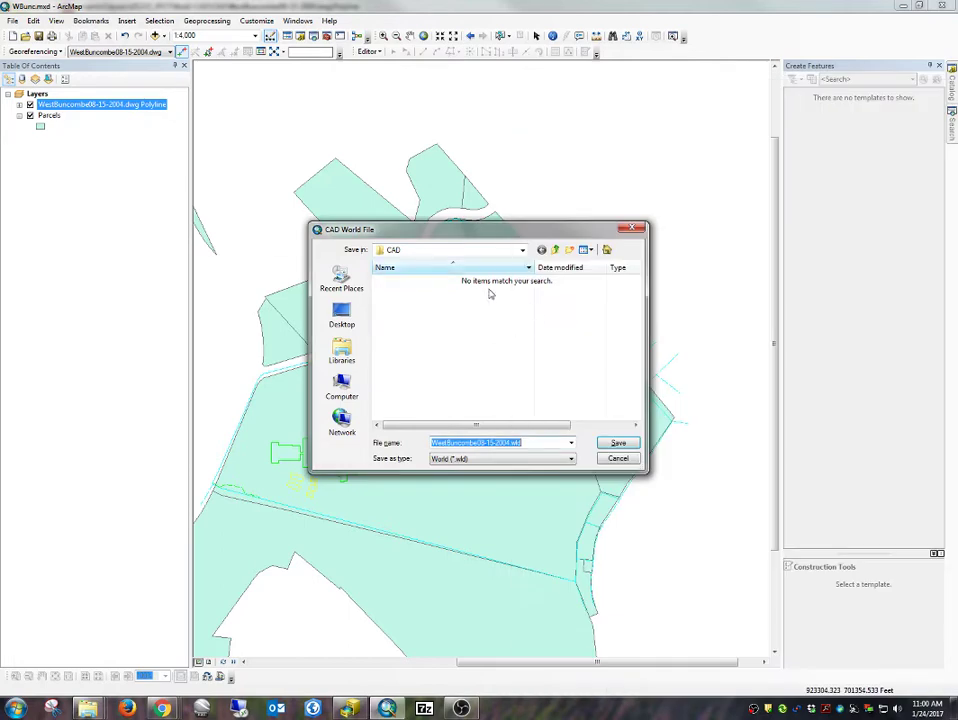
pyautogui.click(619, 444)
# - Switch to the CAD folder, examine the coordinate pairs in WestBuncombe08-15-2004.wld with Notepad++, and close it, declining the program update
pyautogui.hotkey('alt', 'Tab')
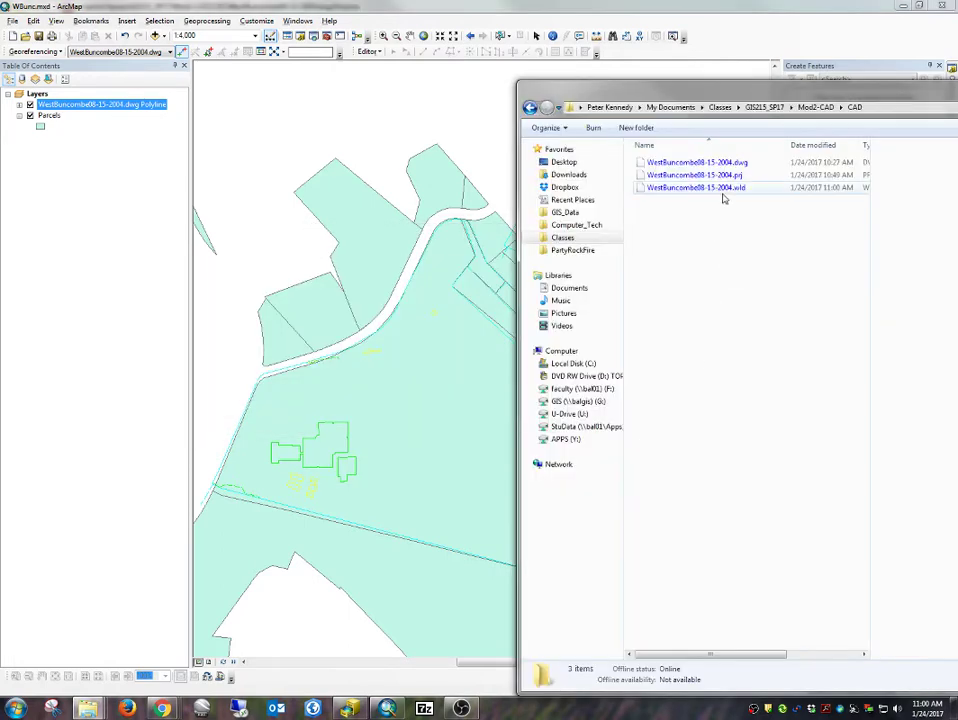
pyautogui.click(724, 189)
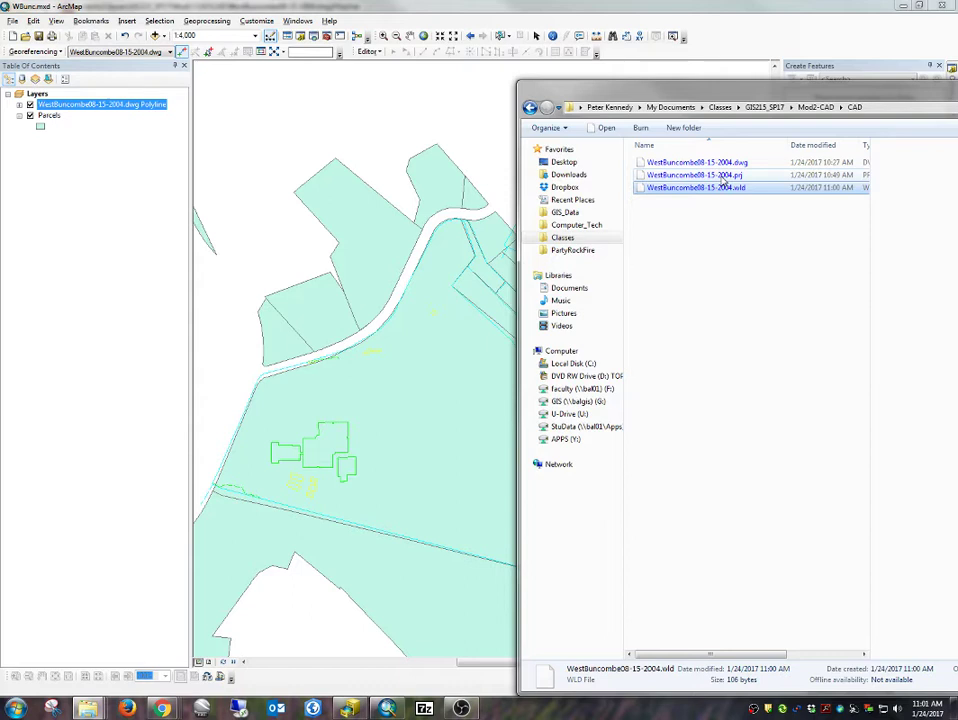
pyautogui.rightClick(720, 188)
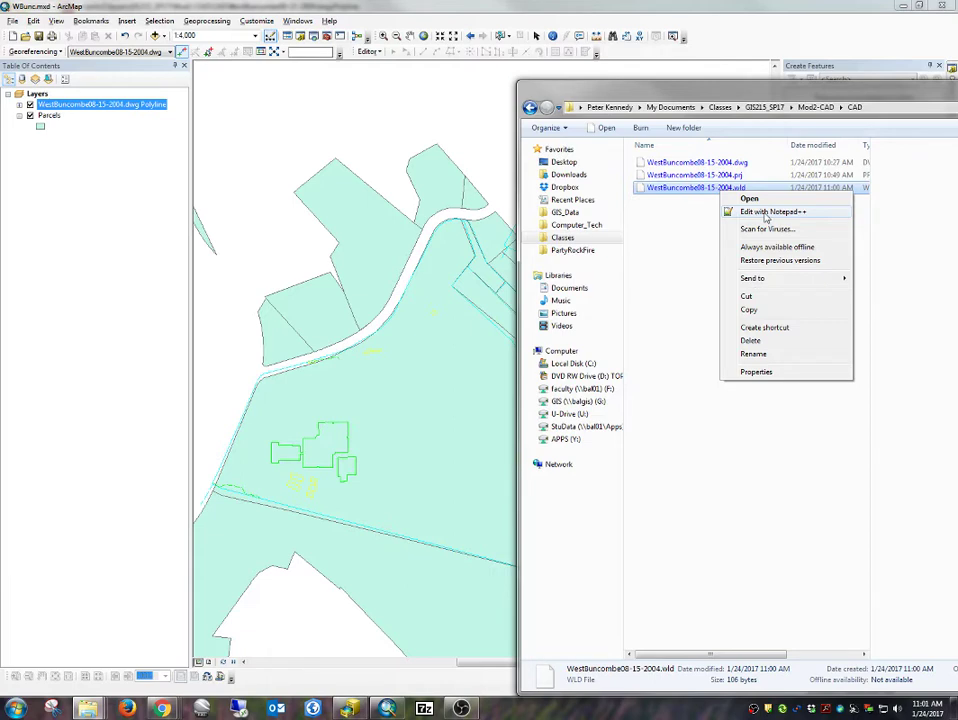
pyautogui.click(765, 213)
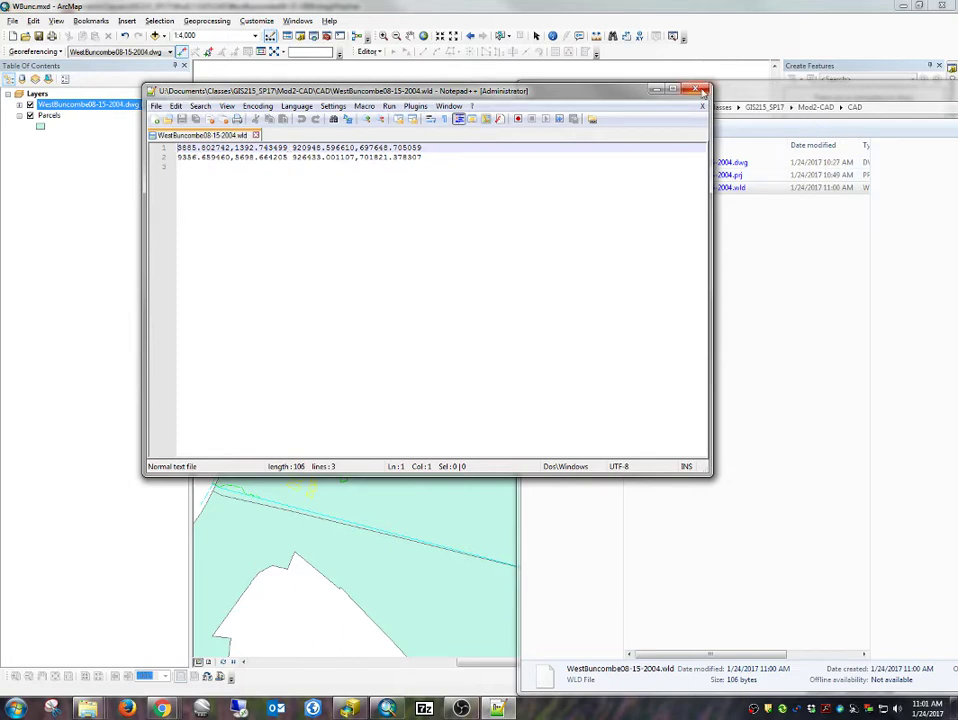
pyautogui.click(703, 92)
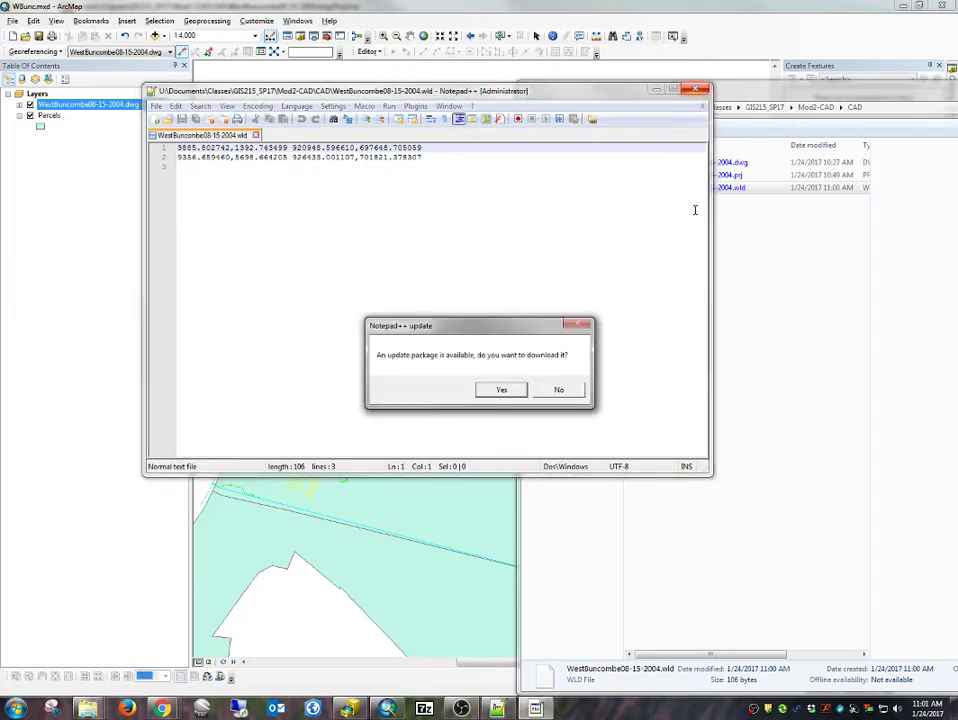
pyautogui.click(559, 390)
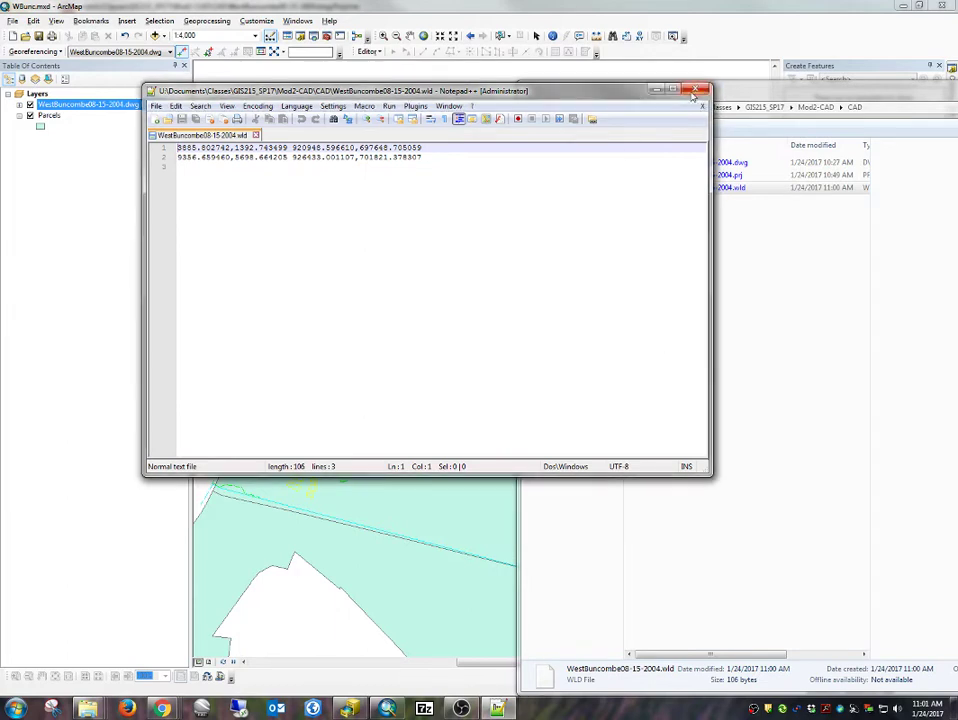
pyautogui.click(694, 93)
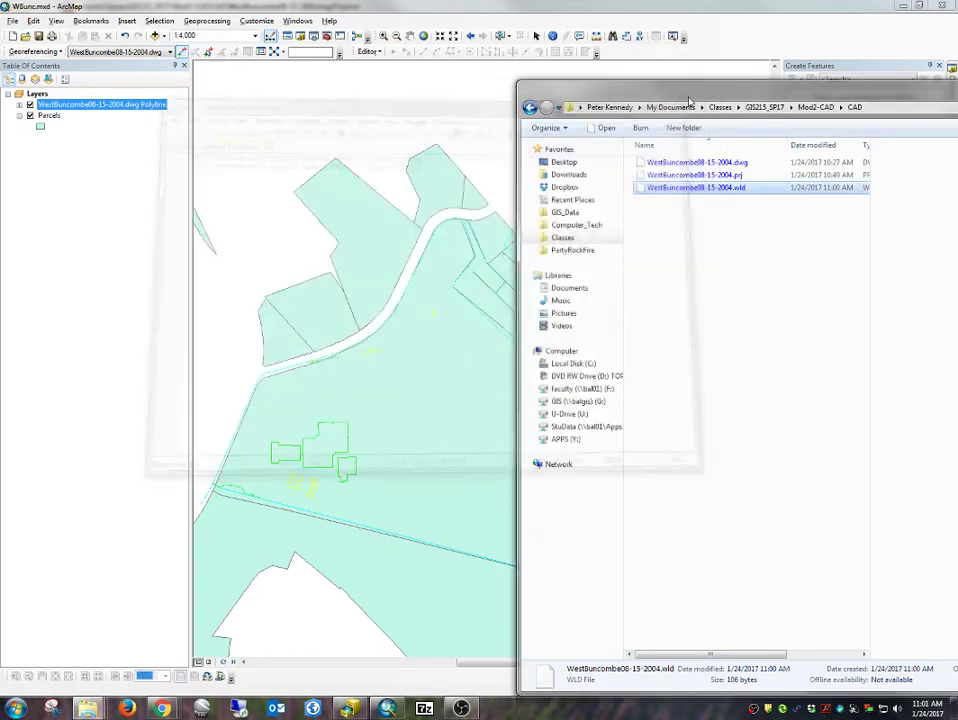
# - Back in ArcMap, select the features of the WestBuncombe08-15-2004.dwg Polyline layer by attributes where "Layer" = 'ML3'
pyautogui.click(282, 7)
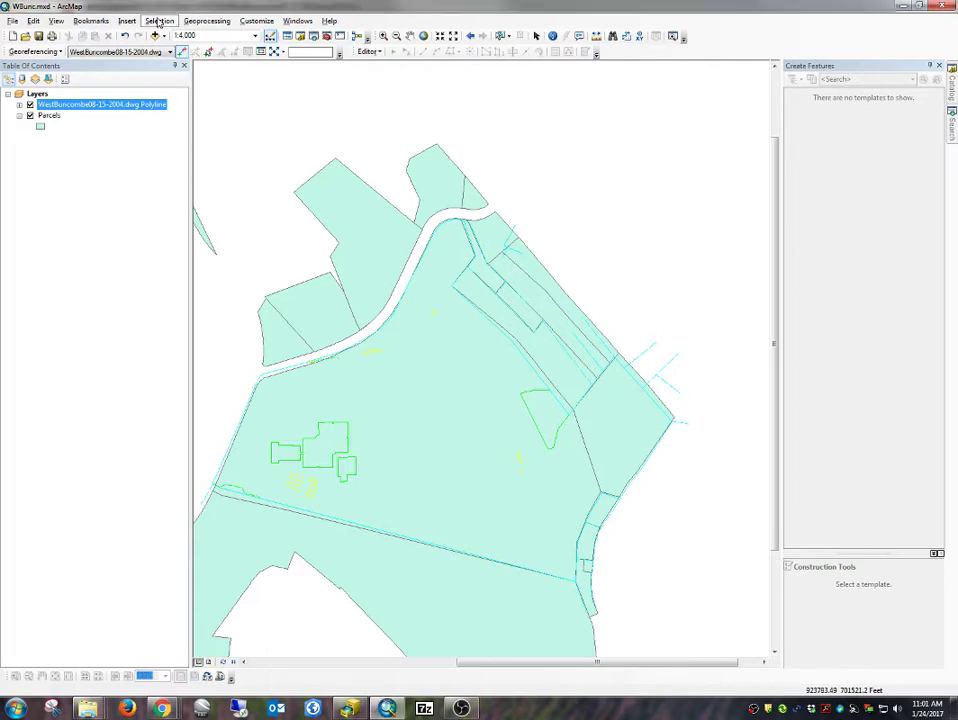
pyautogui.click(159, 21)
pyautogui.click(170, 34)
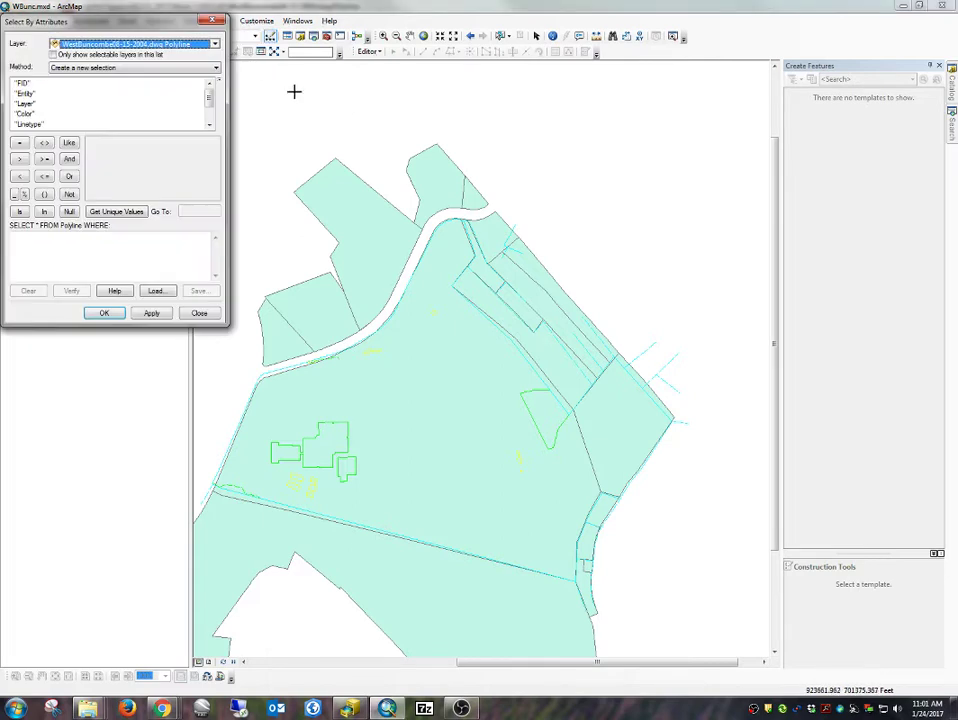
pyautogui.doubleClick(25, 104)
pyautogui.click(19, 142)
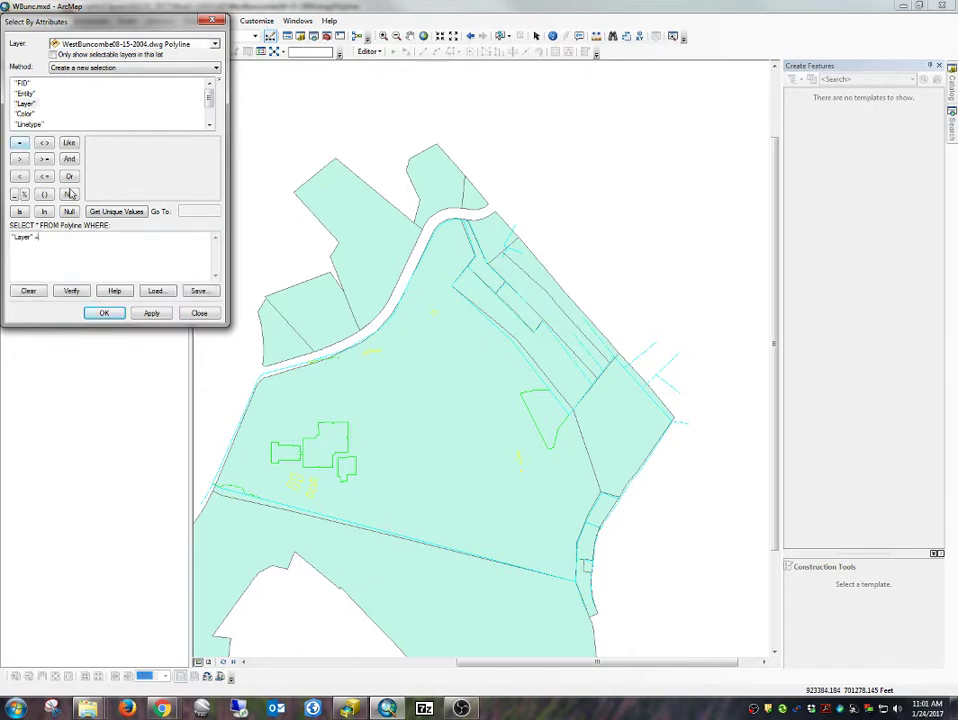
pyautogui.click(116, 211)
pyautogui.doubleClick(96, 152)
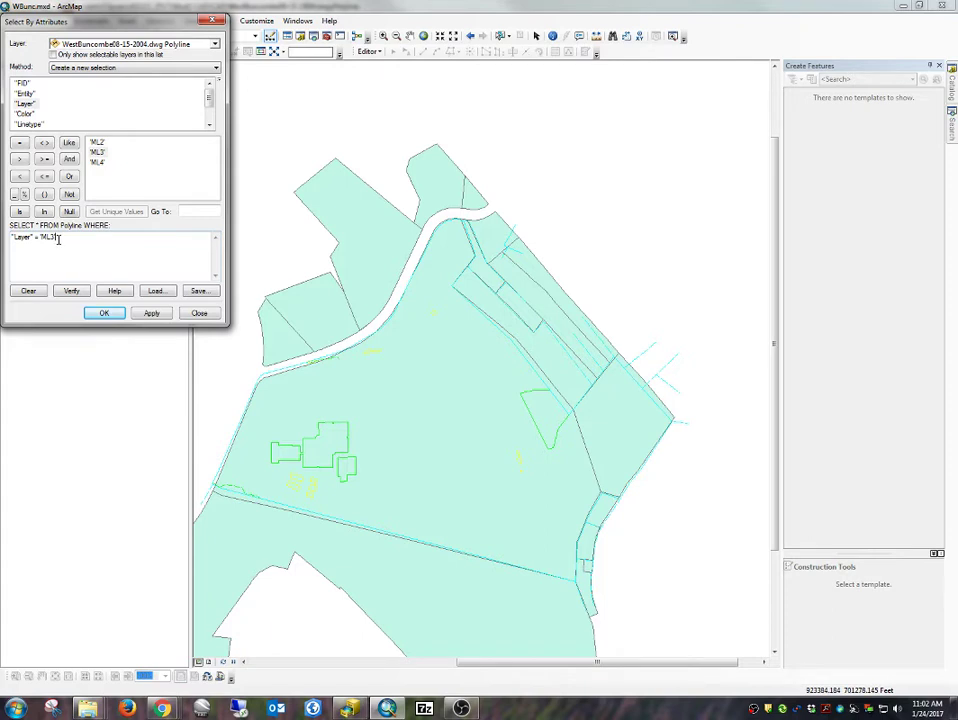
pyautogui.click(97, 313)
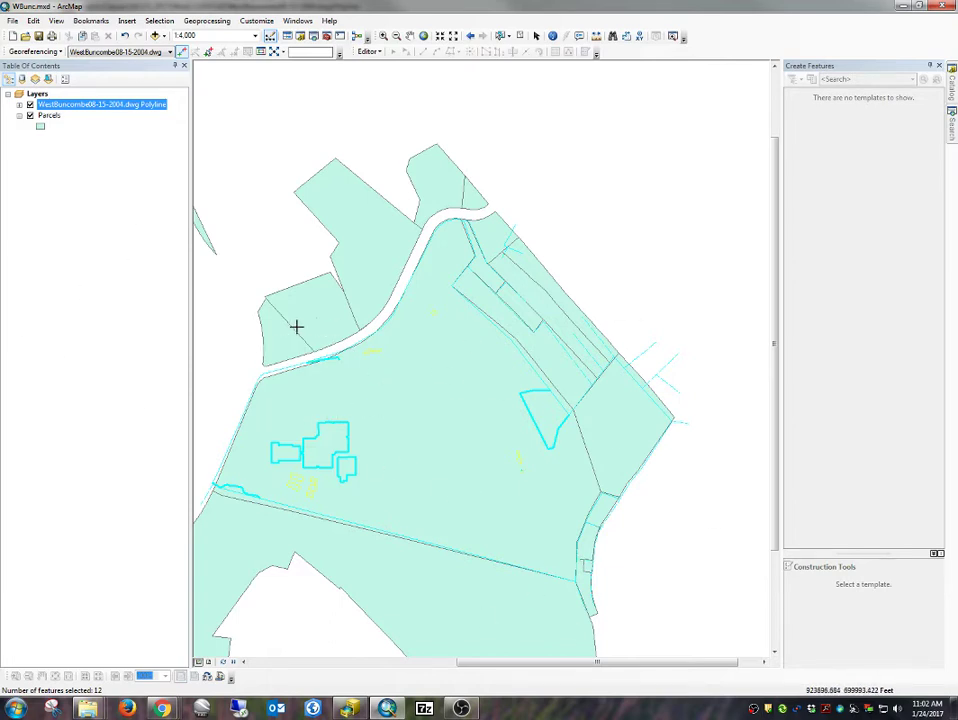
# - Export the selected drawing lines as a feature class named Building in WestBuncombe.gdb and add it to the map
pyautogui.rightClick(103, 106)
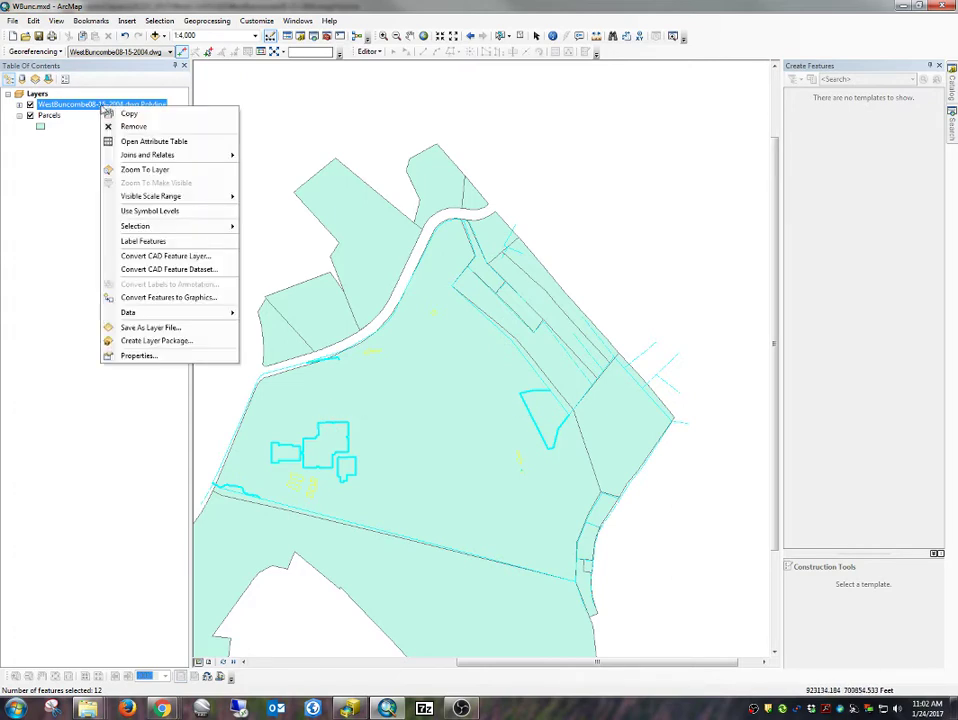
pyautogui.moveTo(128, 313)
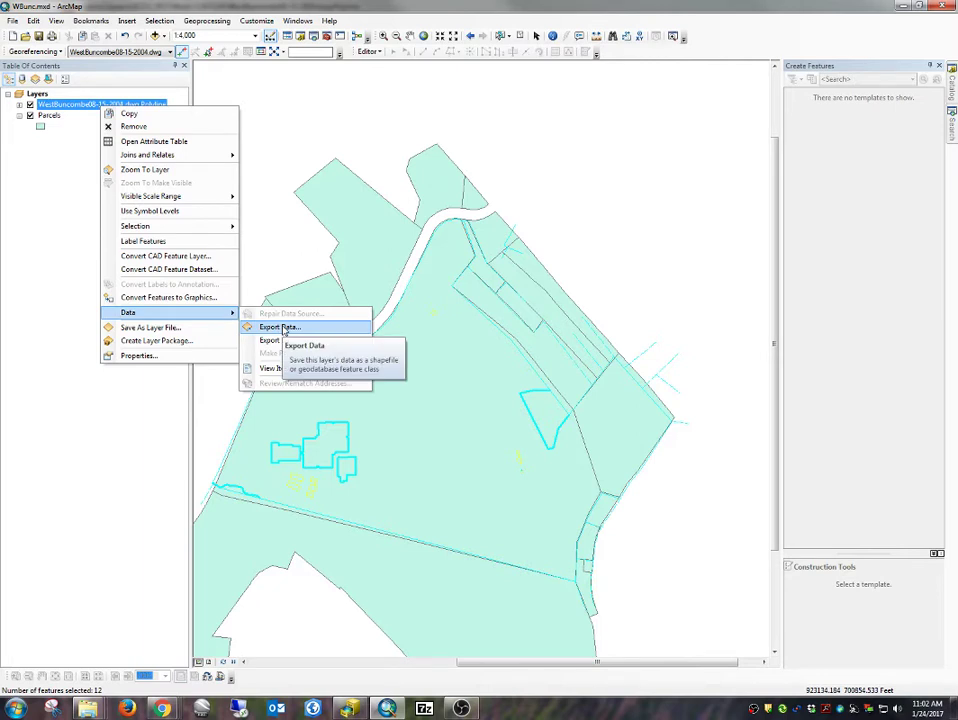
pyautogui.click(280, 327)
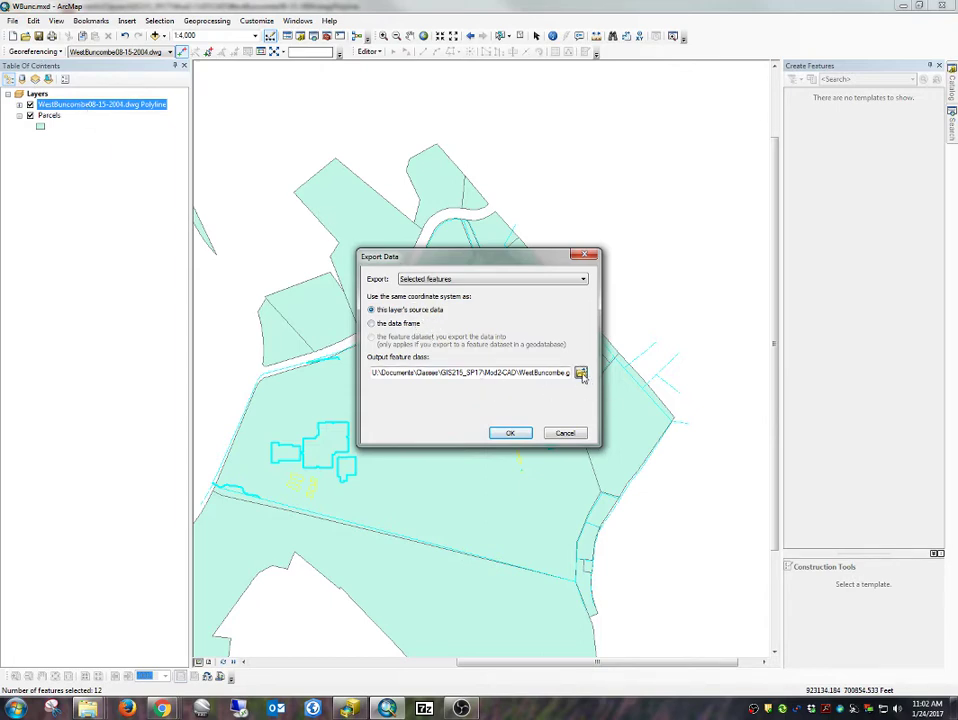
pyautogui.click(581, 373)
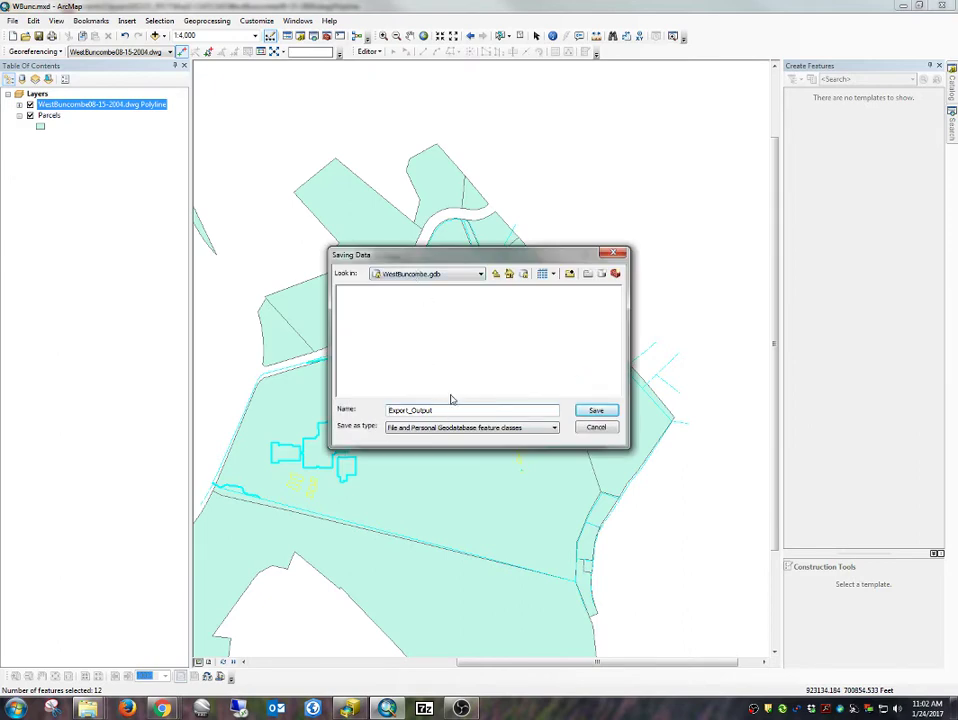
pyautogui.click(405, 275)
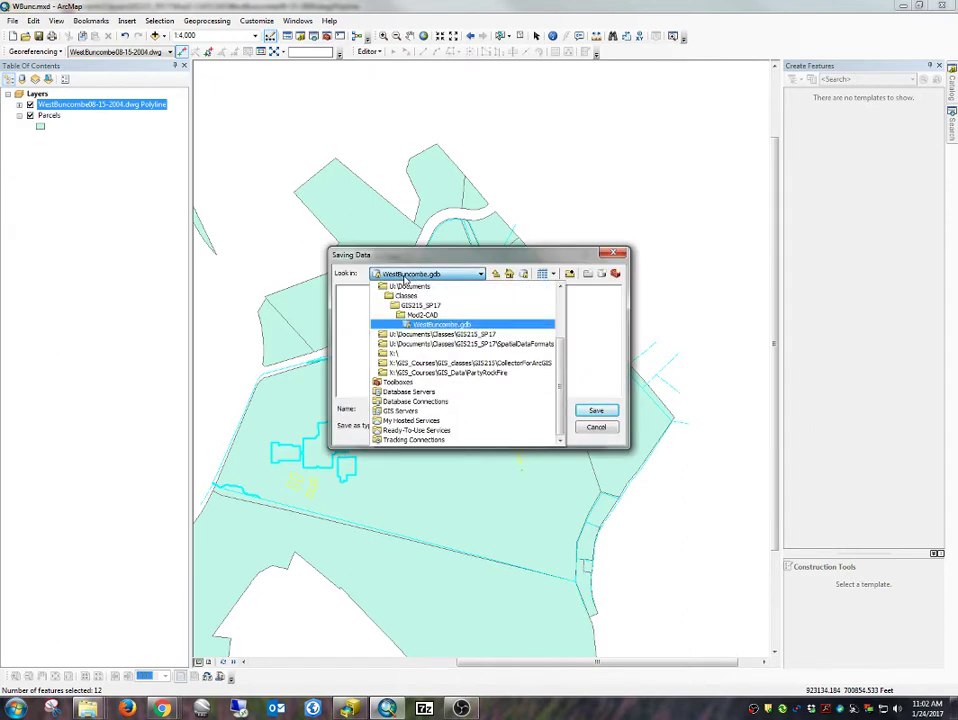
pyautogui.click(405, 280)
pyautogui.doubleClick(447, 410)
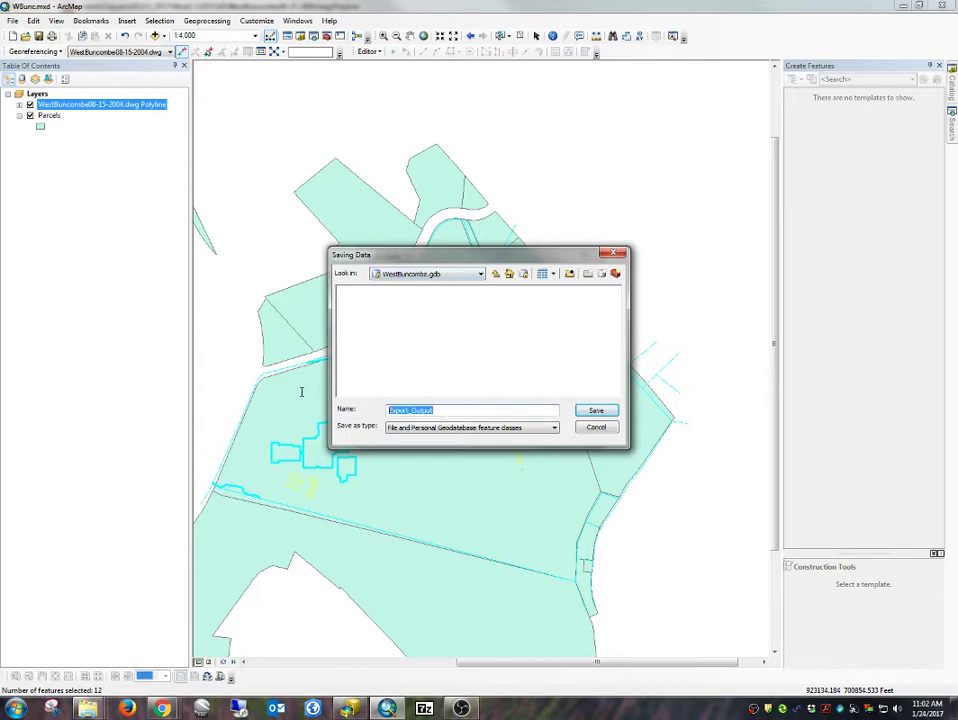
pyautogui.write('Building')
pyautogui.click(600, 410)
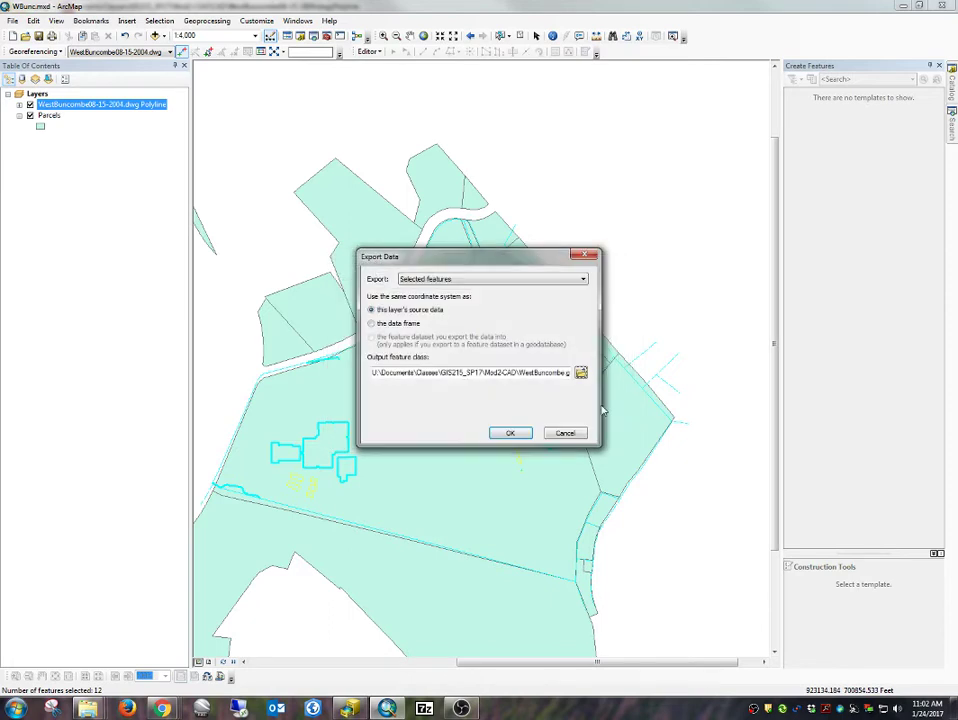
pyautogui.click(510, 433)
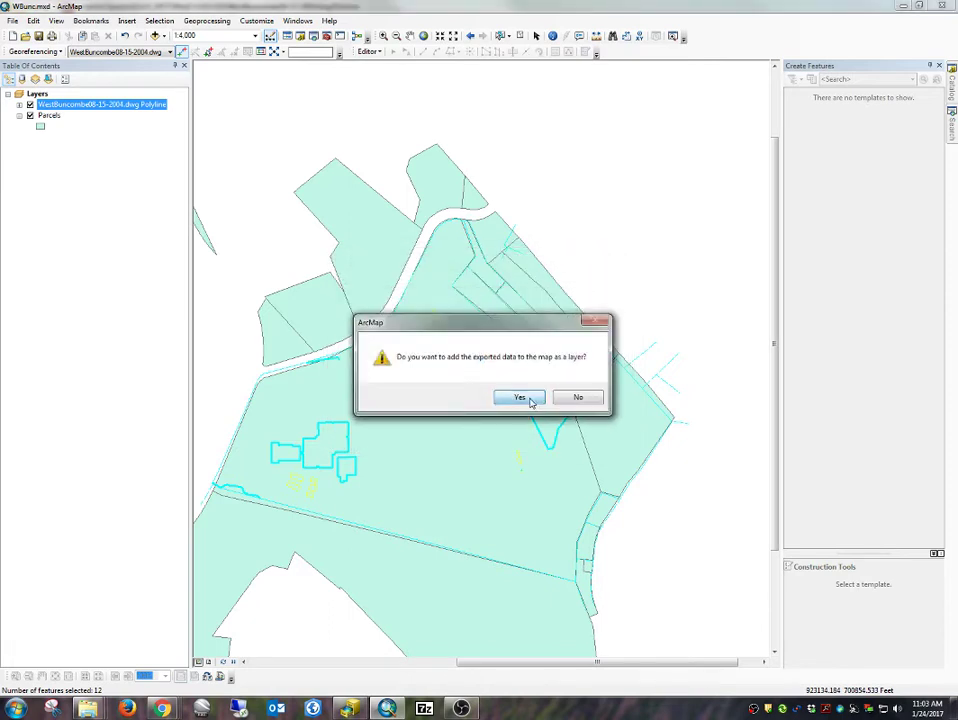
pyautogui.click(531, 400)
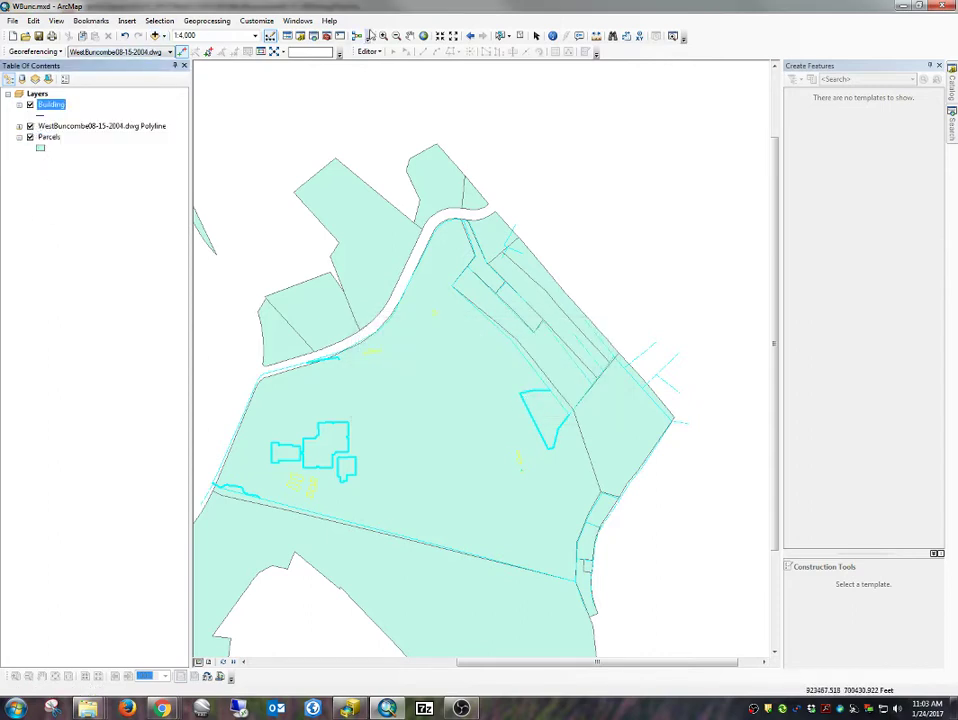
# - Clear the feature selection, compare the exported lines with the drawing, and hide the Building layer
pyautogui.click(519, 36)
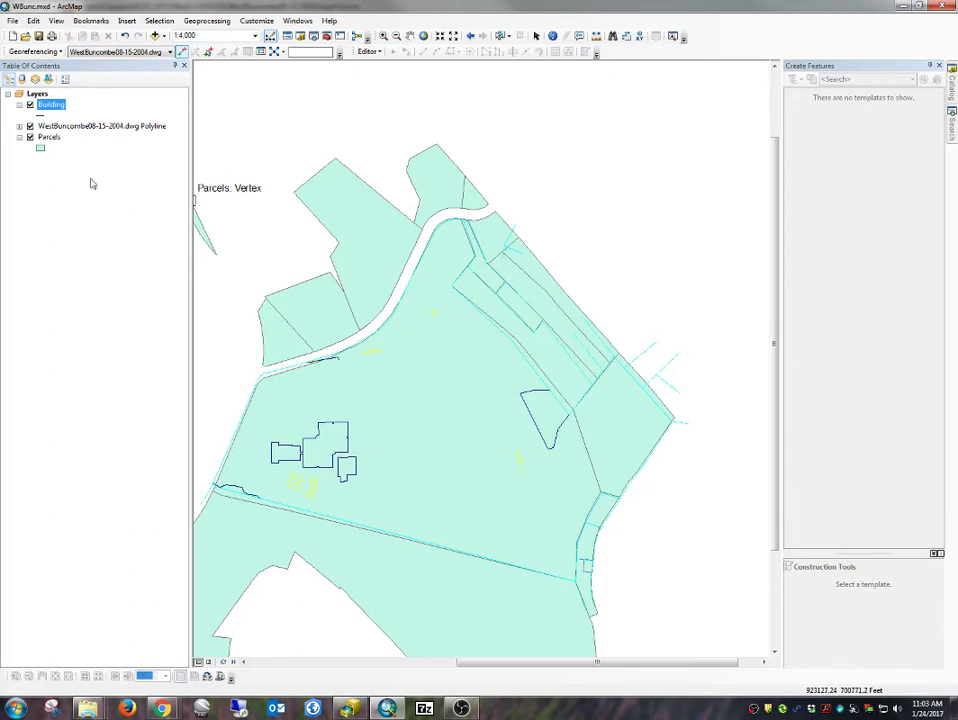
pyautogui.click(30, 126)
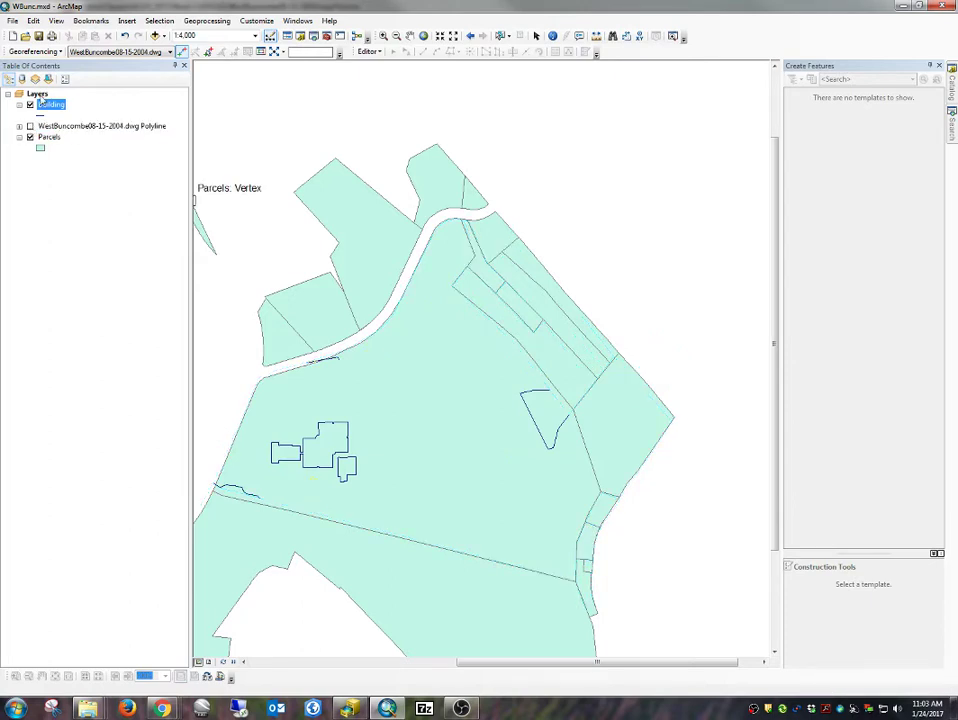
pyautogui.click(30, 126)
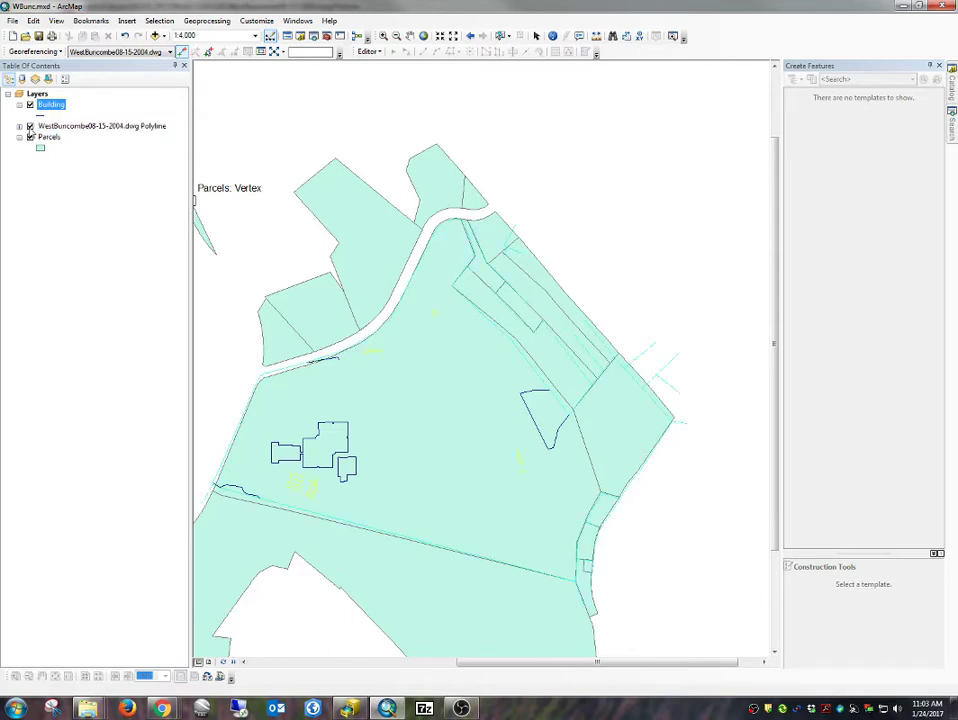
pyautogui.click(30, 104)
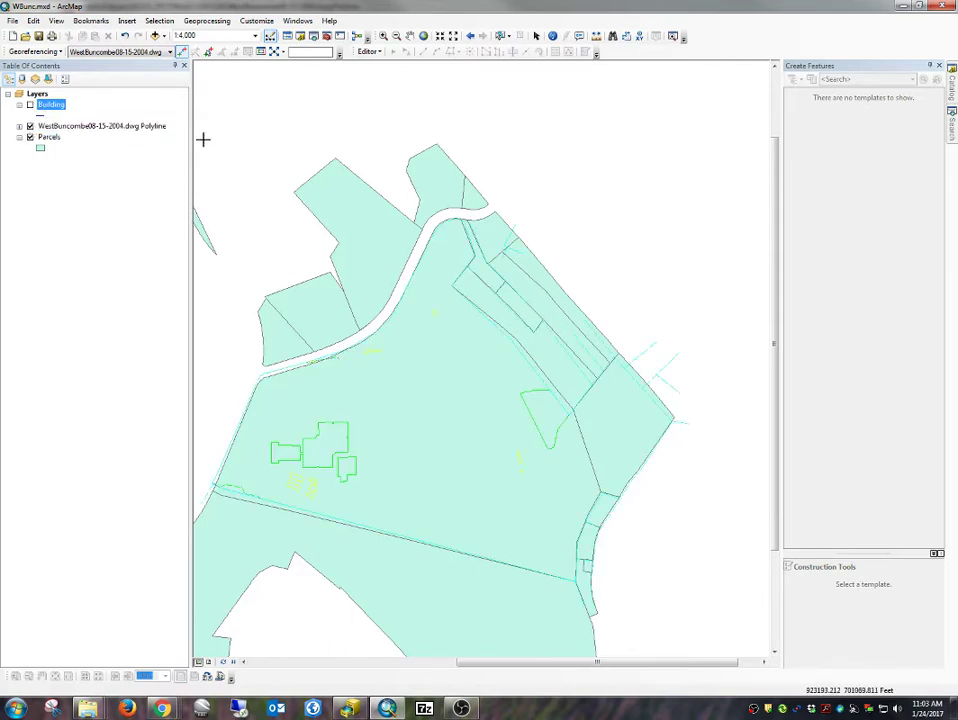
# - Select the features of the WestBuncombe08-15-2004.dwg Polyline layer by attributes where "Layer" = 'ML4'
pyautogui.click(158, 22)
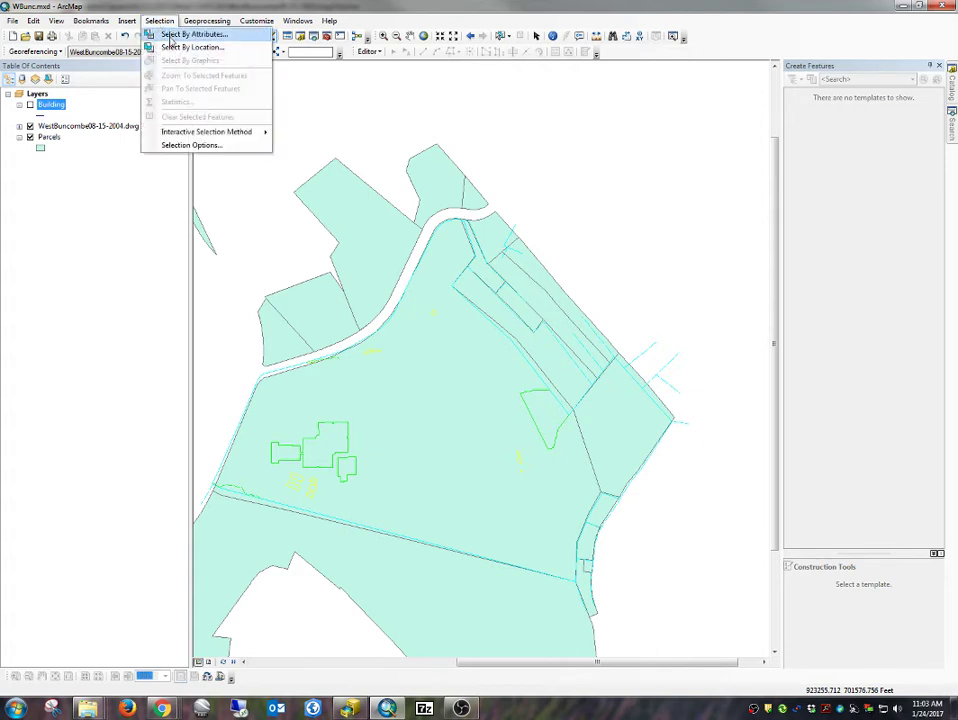
pyautogui.click(190, 34)
pyautogui.click(55, 240)
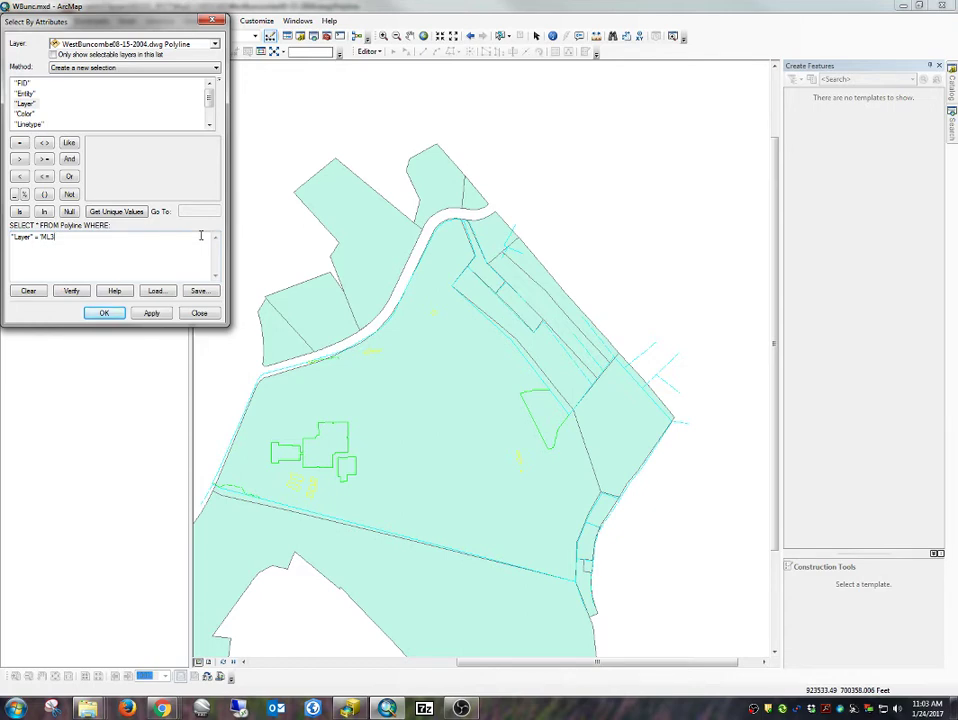
pyautogui.write("4'")
pyautogui.click(103, 313)
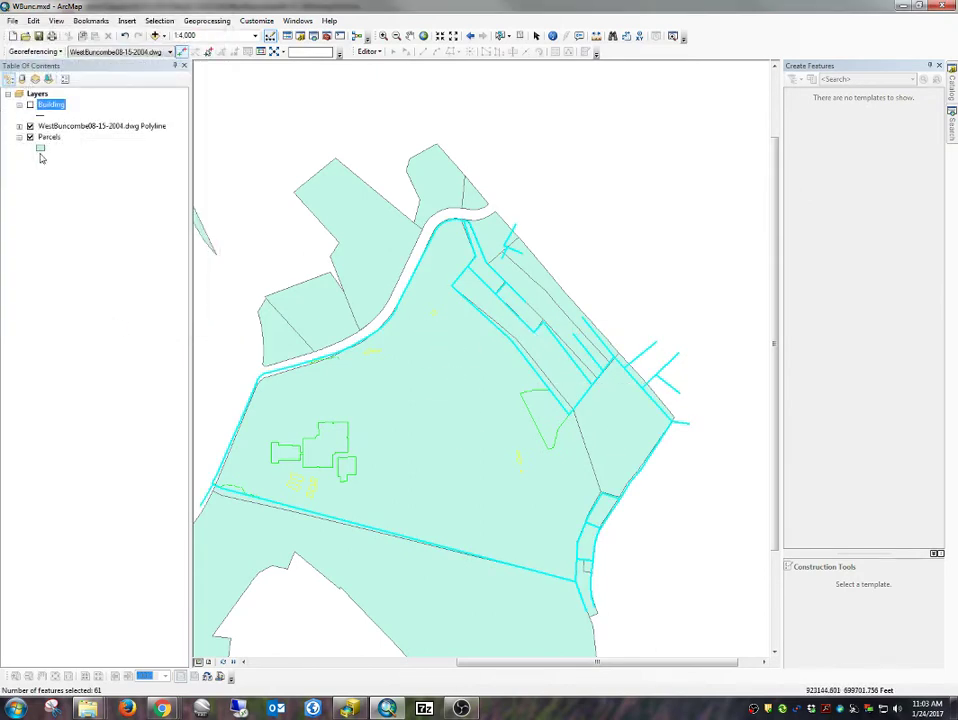
# - Export the selected ML4 lines as a feature class named ParcelBoundary in WestBuncombe.gdb and add it to the map
pyautogui.rightClick(64, 127)
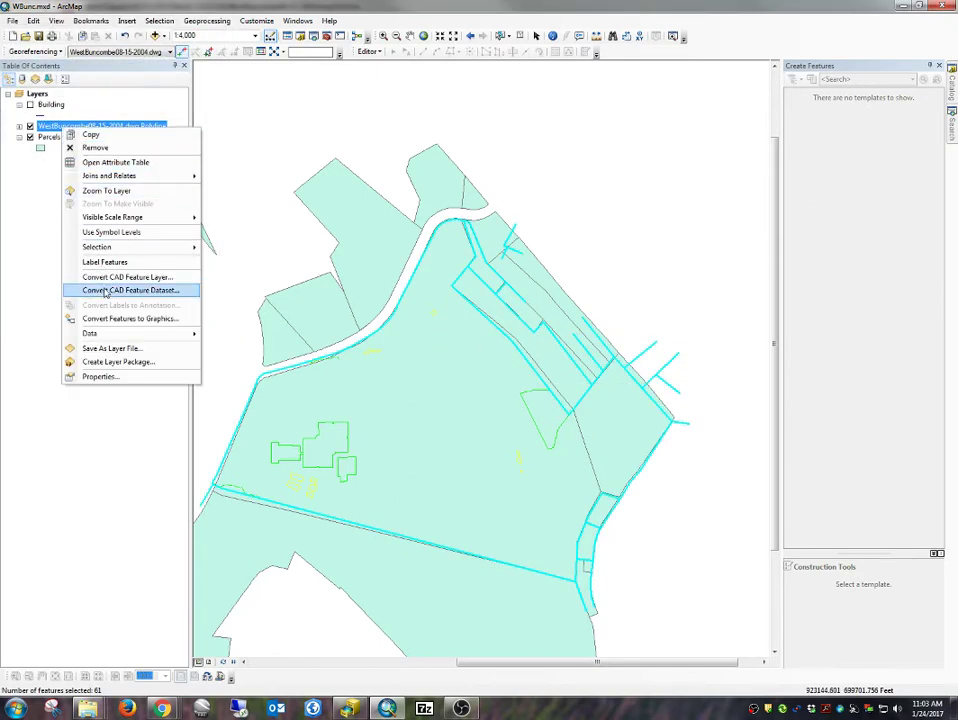
pyautogui.moveTo(110, 333)
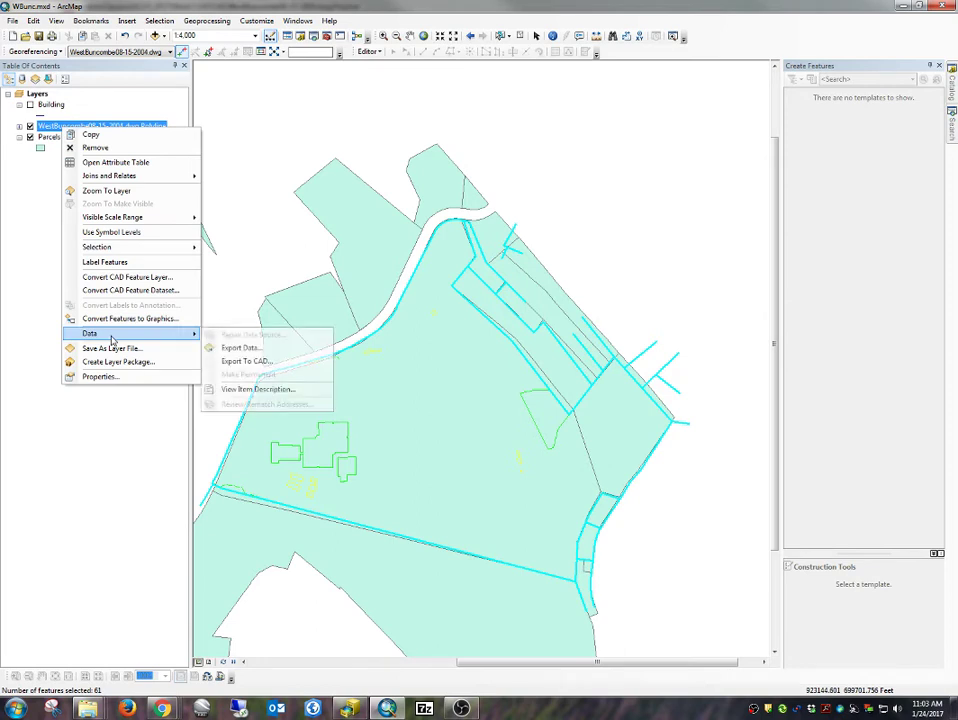
pyautogui.click(240, 347)
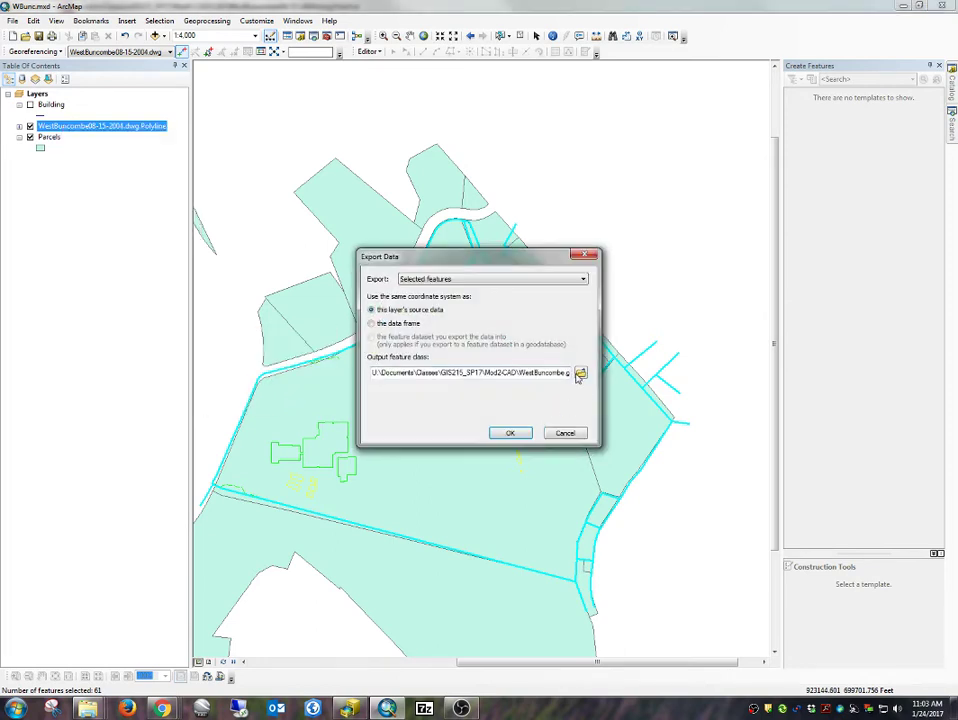
pyautogui.click(581, 372)
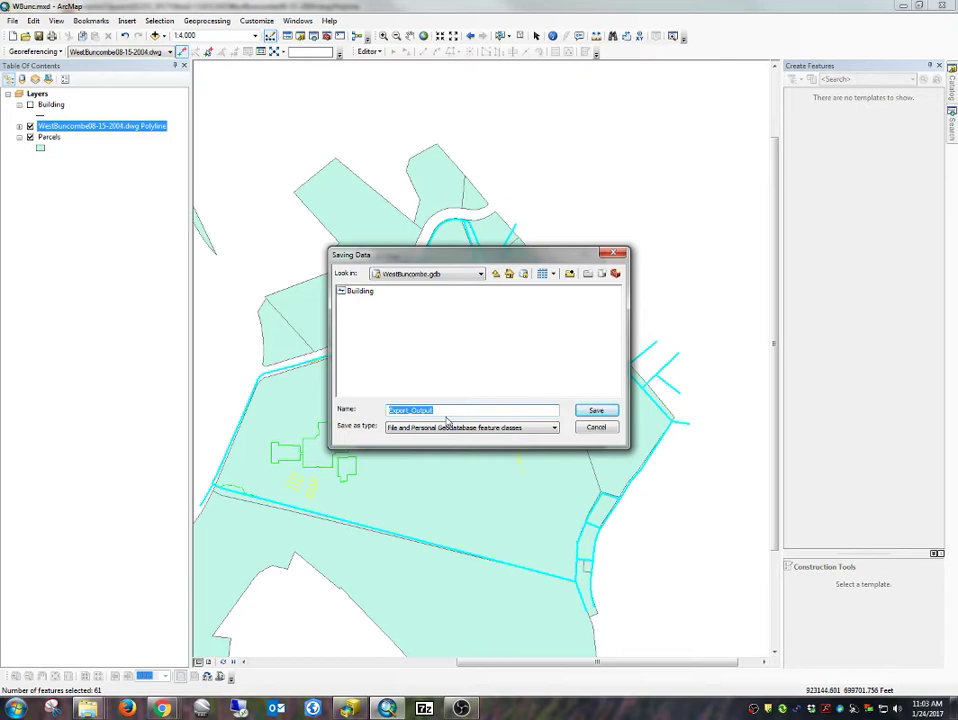
pyautogui.write('ParcelBoundary')
pyautogui.click(409, 274)
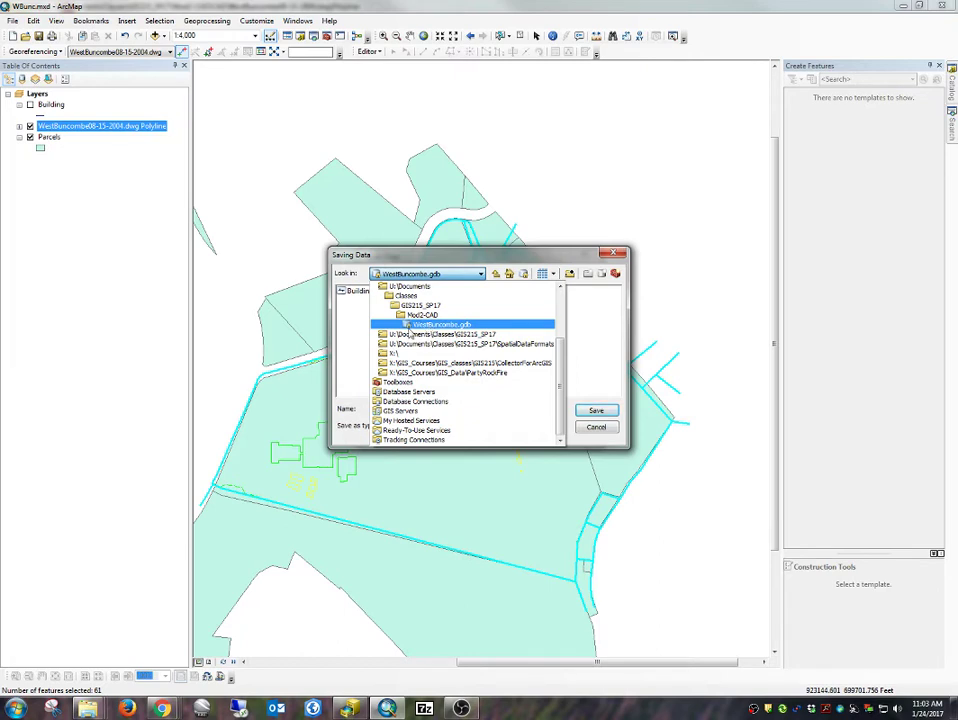
pyautogui.click(410, 327)
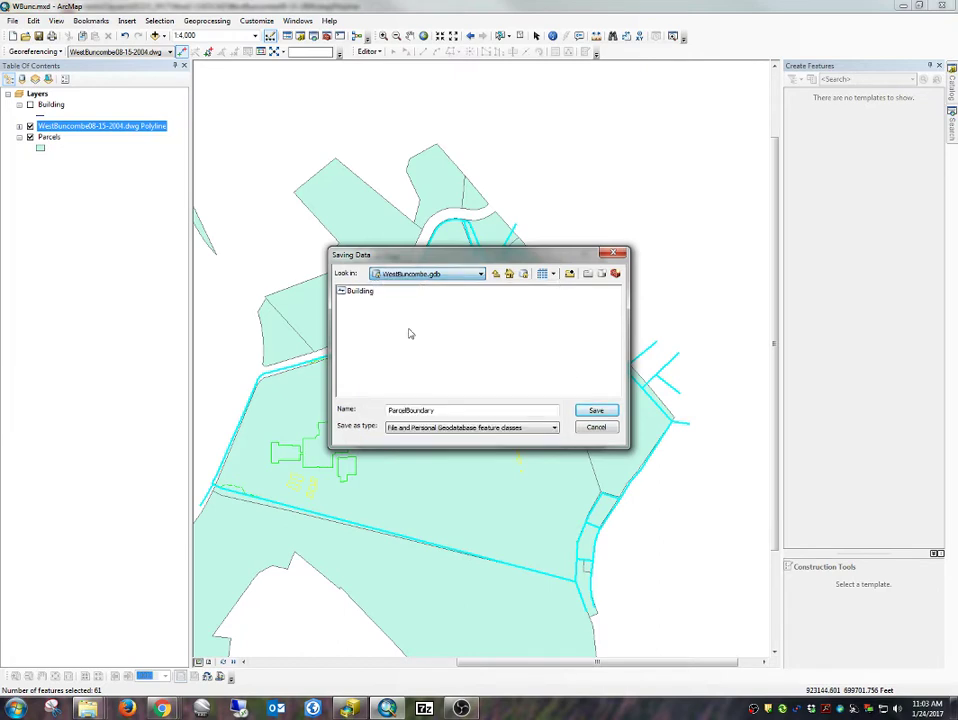
pyautogui.click(595, 411)
pyautogui.click(502, 433)
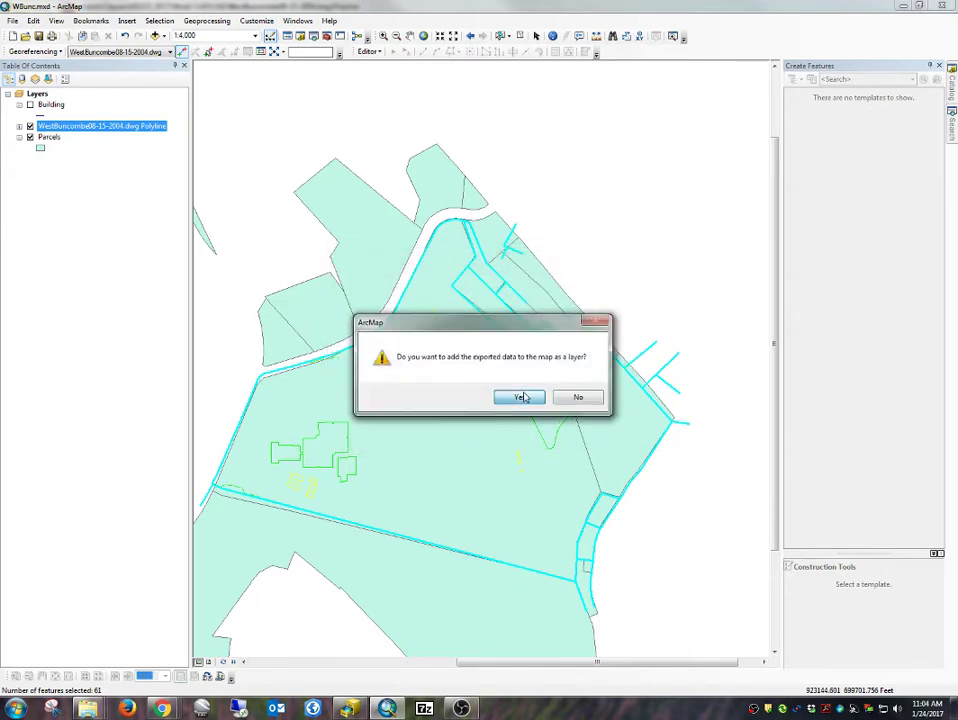
pyautogui.click(520, 397)
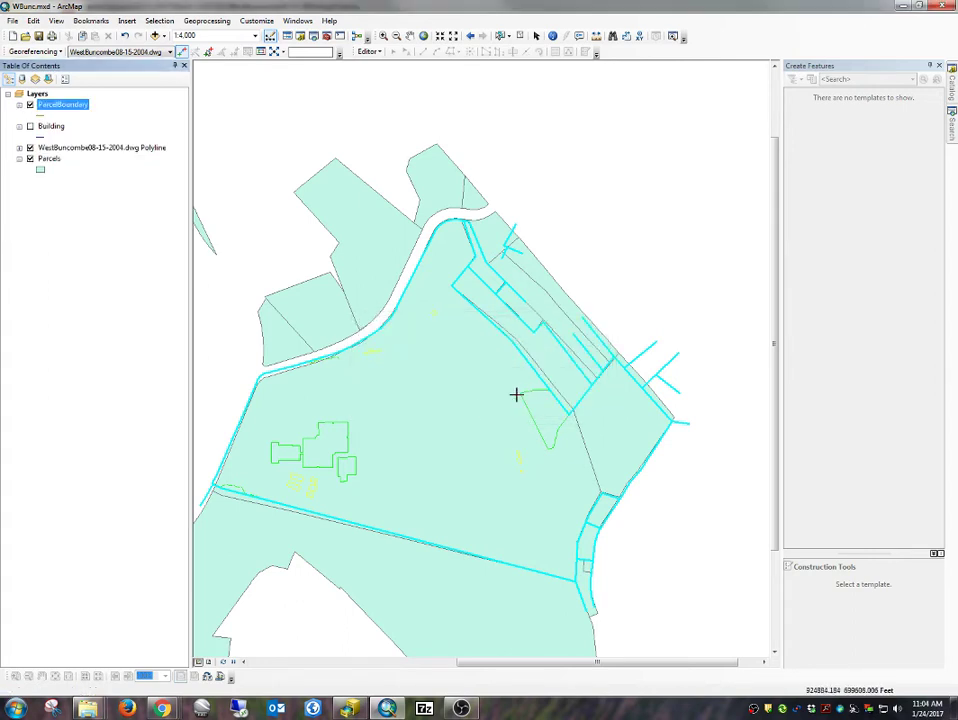
# - Hide the WestBuncombe08-15-2004.dwg Polyline and Parcels layers and show the Building layer alongside ParcelBoundary
pyautogui.click(30, 148)
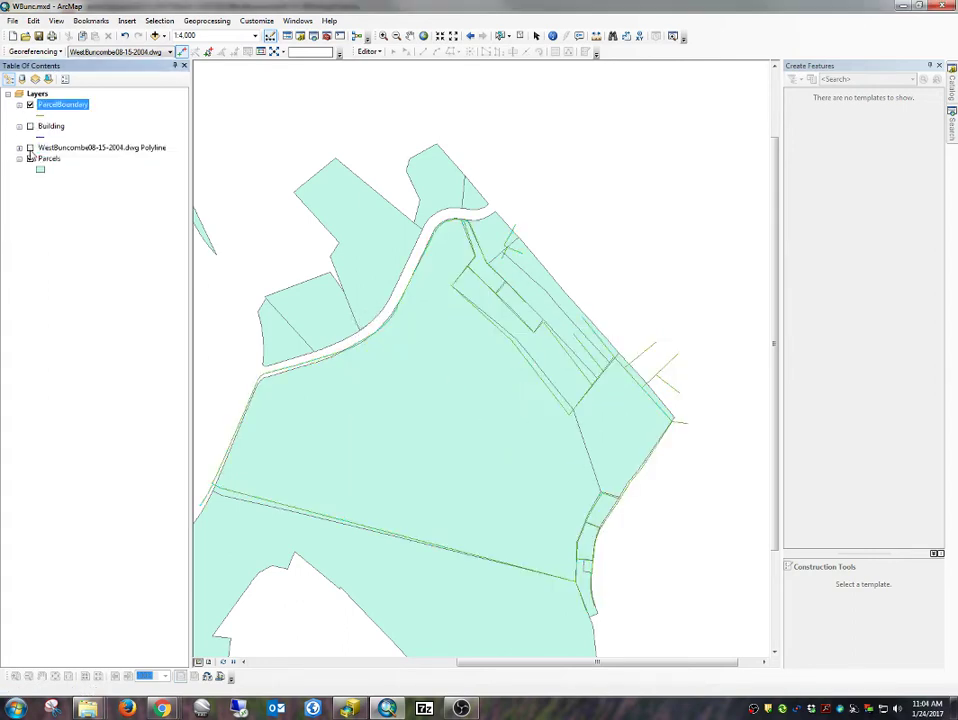
pyautogui.click(30, 159)
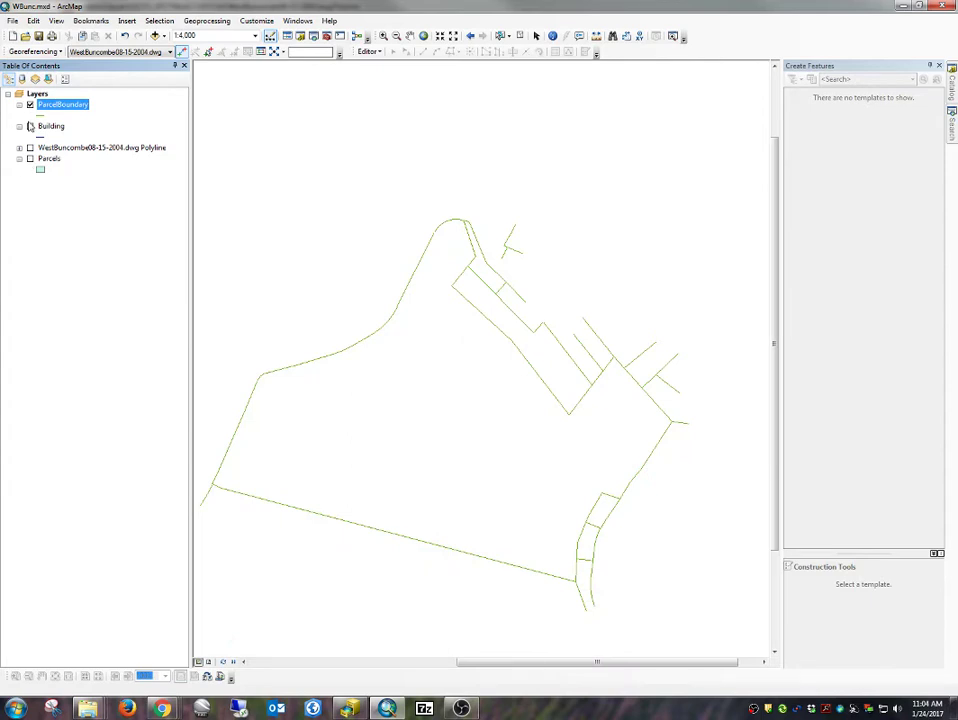
pyautogui.click(30, 126)
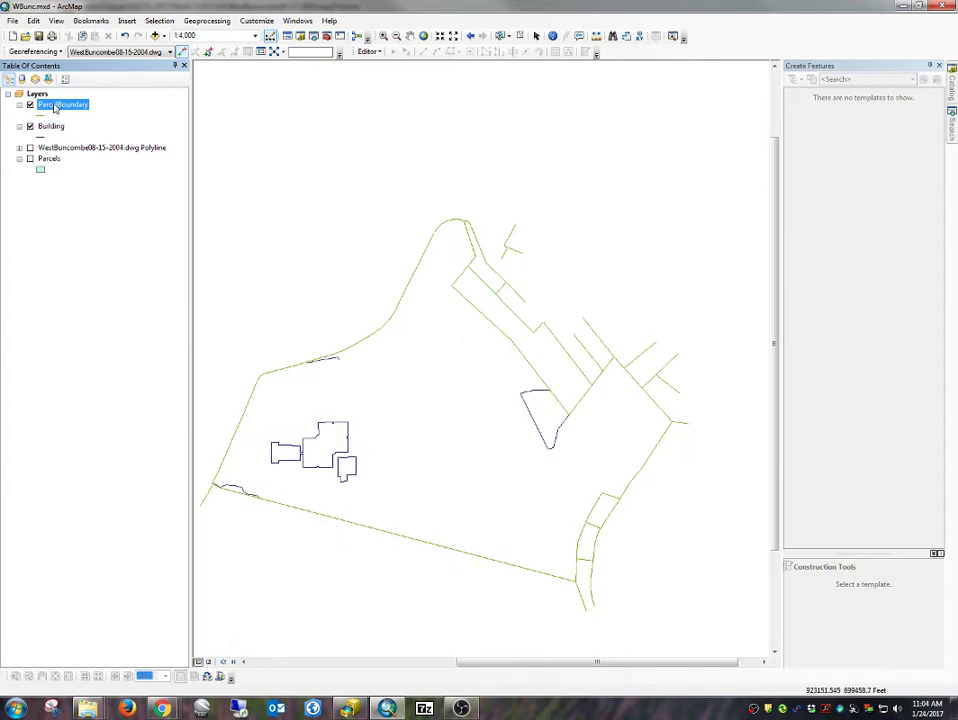
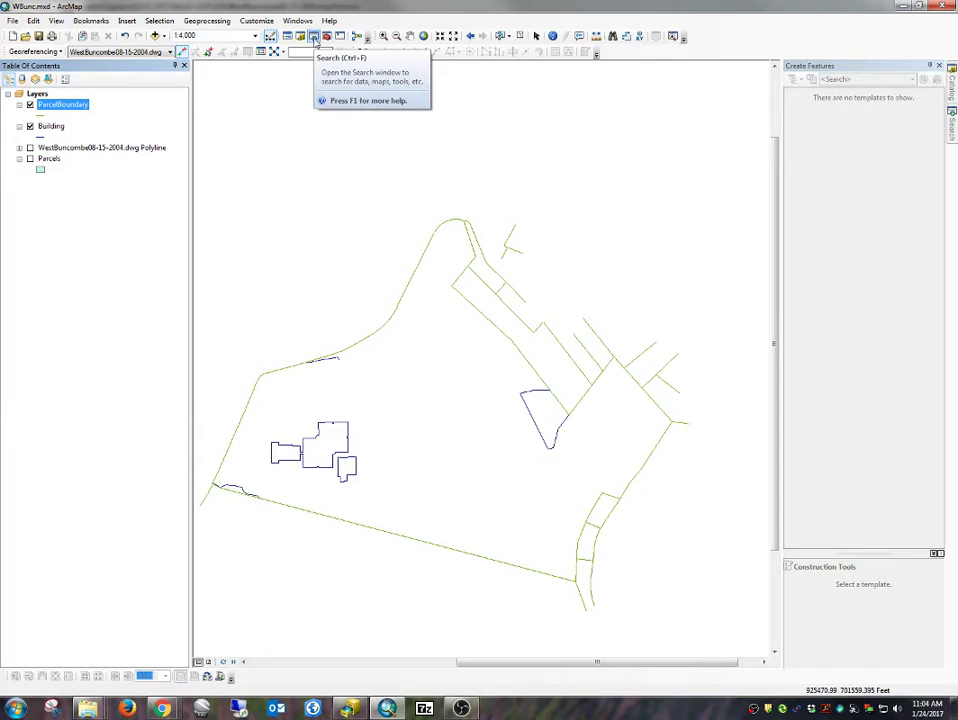
# - Search for "feature class to feature class" and open the Feature Class to Feature Class conversion tool with its help shown
pyautogui.click(314, 37)
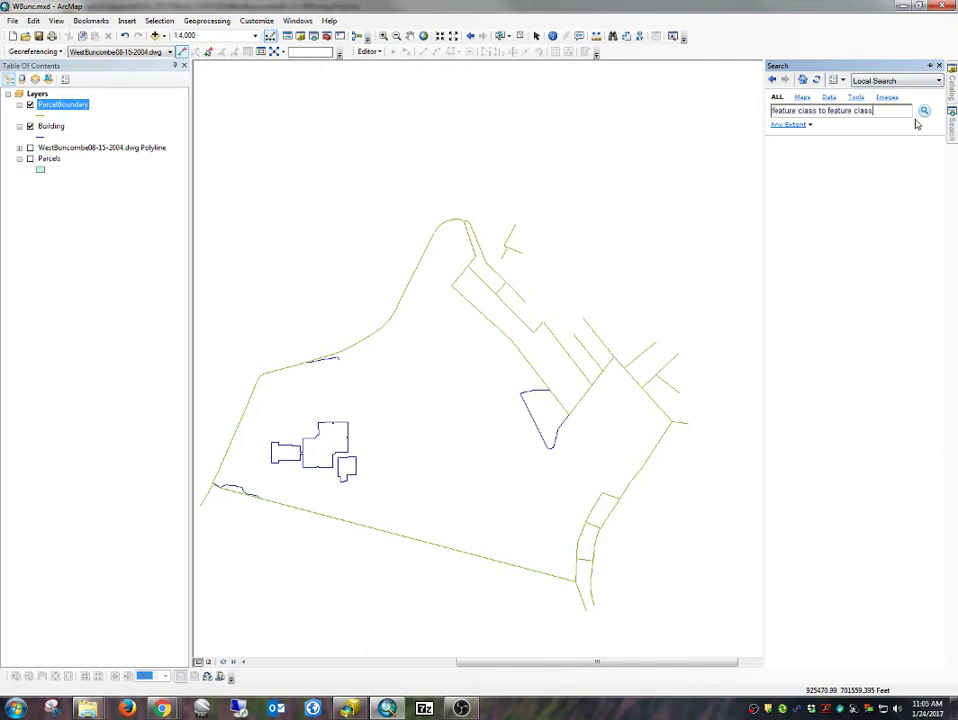
pyautogui.press('Return')
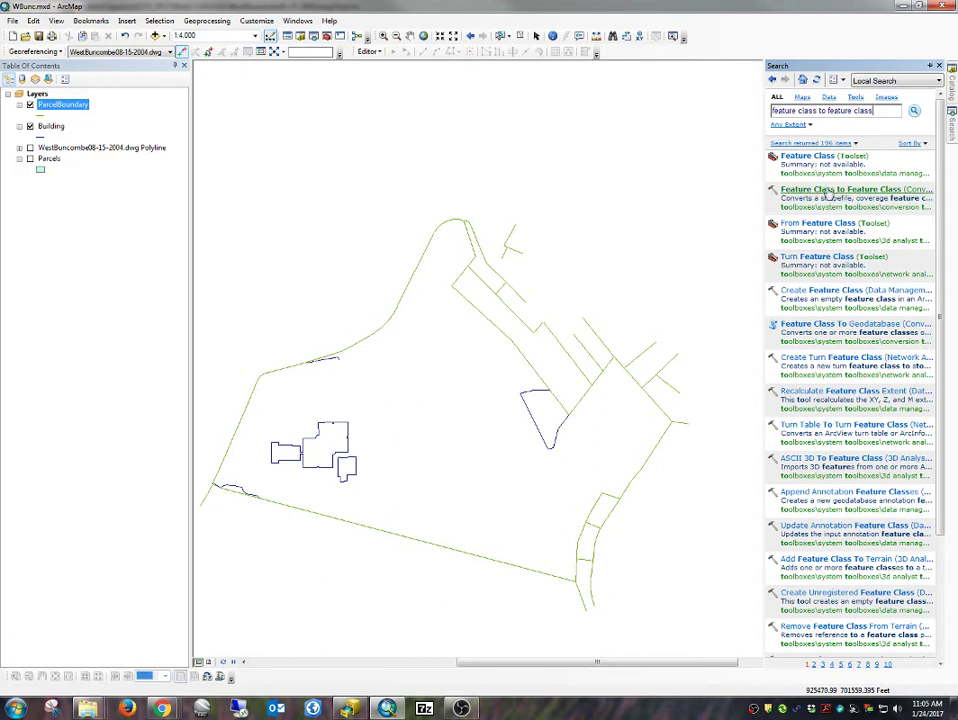
pyautogui.click(826, 192)
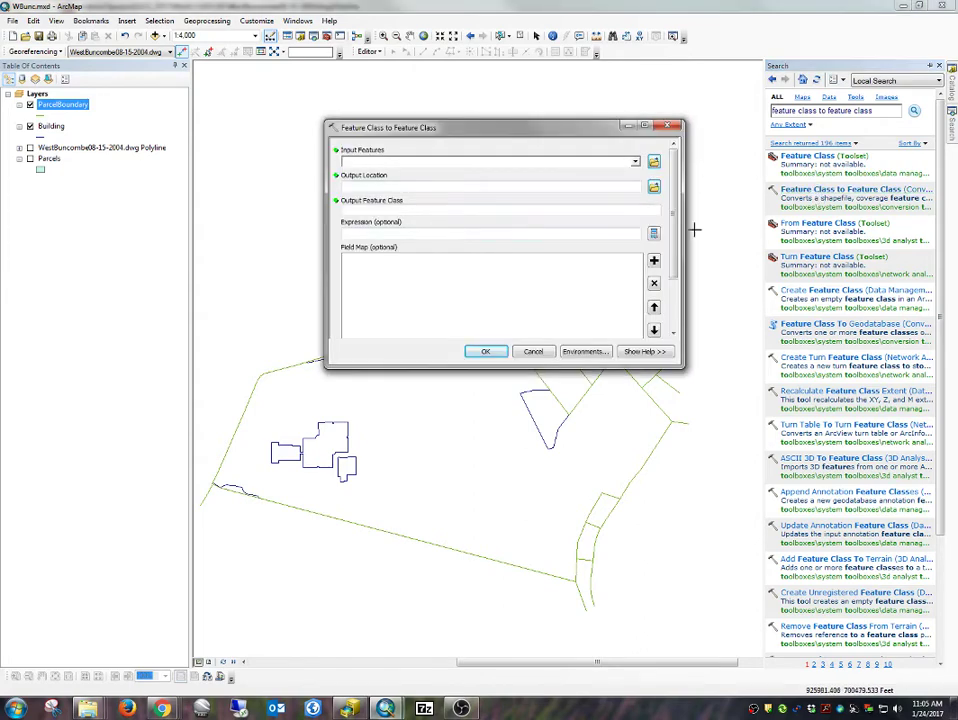
pyautogui.click(644, 351)
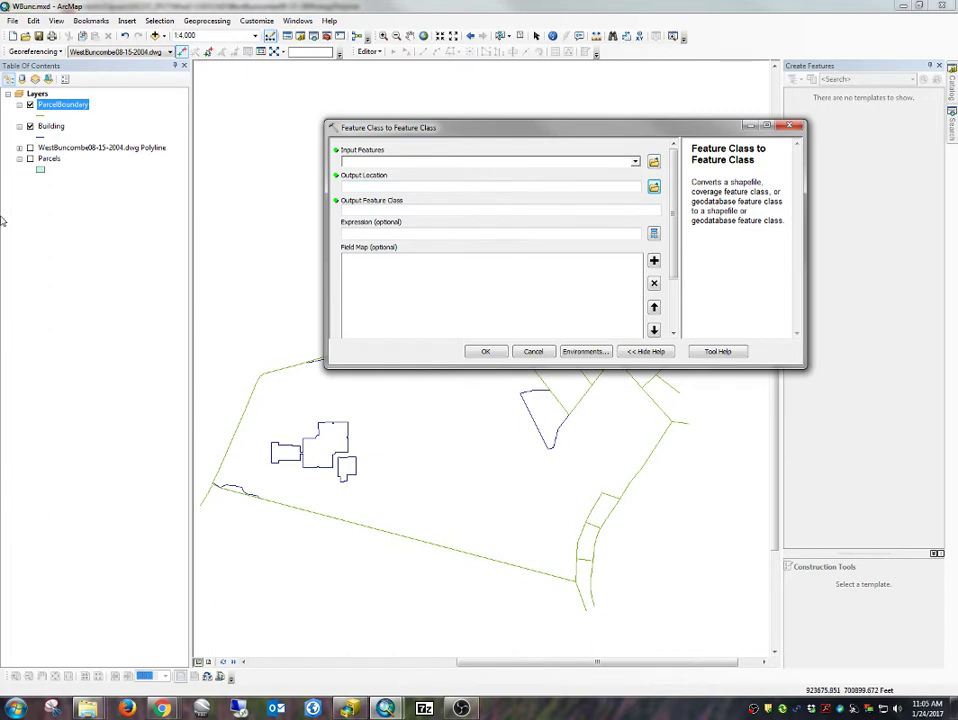
# - Show the WestBuncombe08-15-2004.dwg Polyline layer with its legend expanded and set it as the conversion tool's input features
pyautogui.click(19, 148)
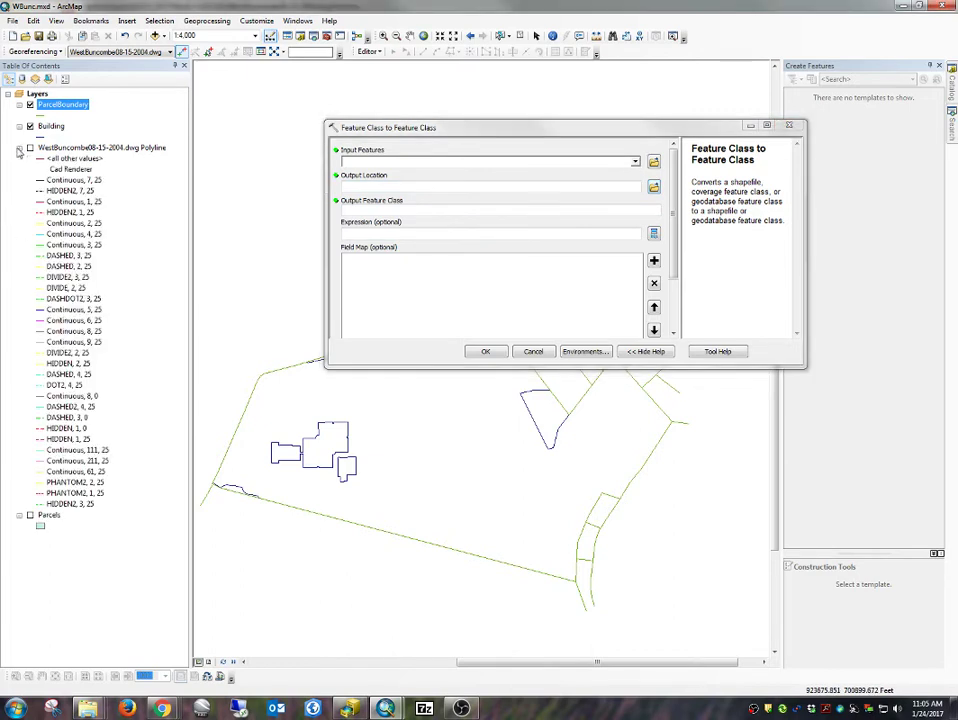
pyautogui.click(30, 148)
pyautogui.click(100, 148)
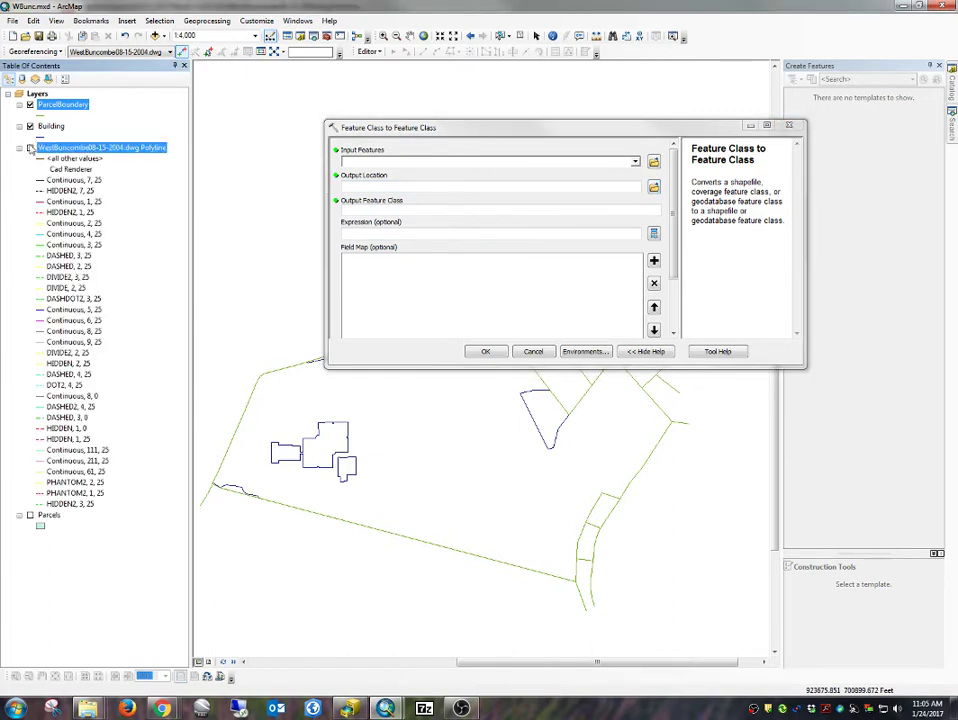
pyautogui.moveTo(406, 167); pyautogui.dragTo(398, 168)
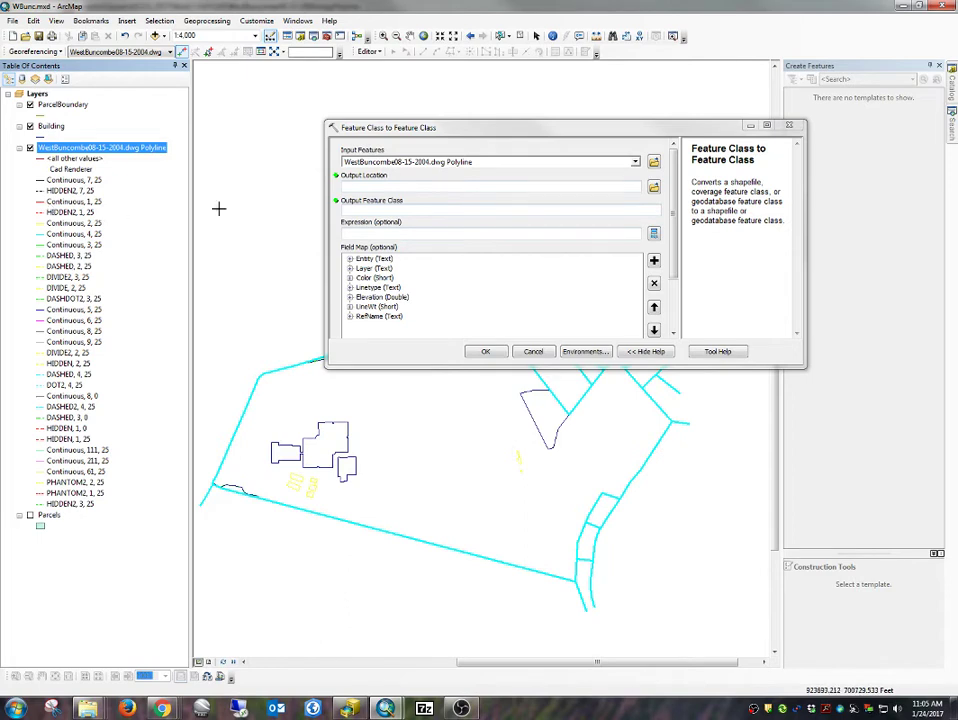
# - Set the conversion's output location to WestBuncombe.gdb and name the output feature class Building2
pyautogui.click(653, 191)
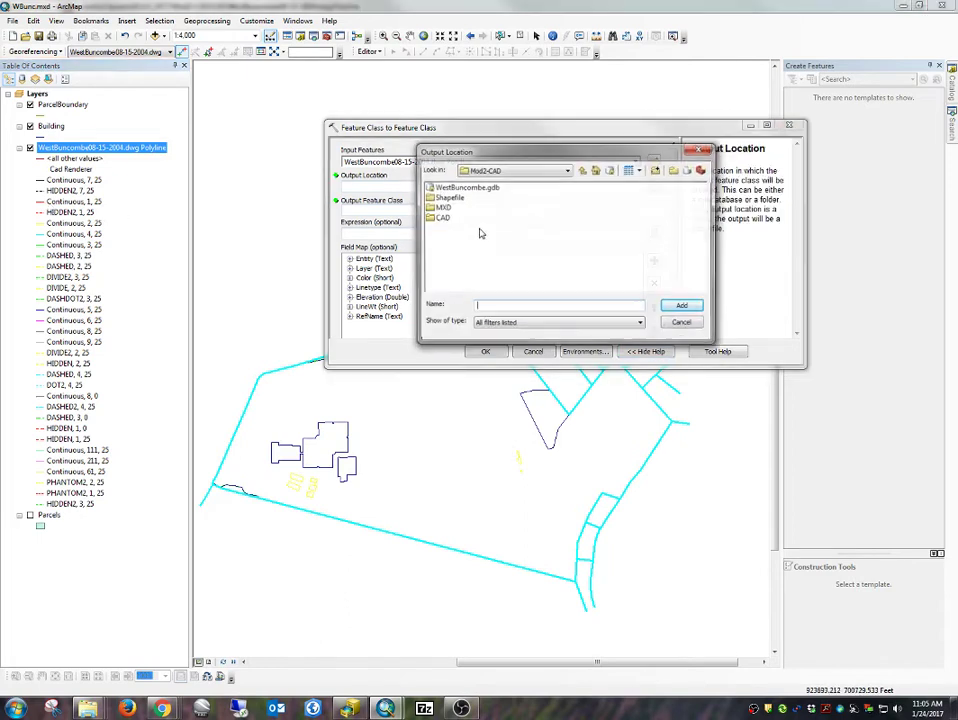
pyautogui.click(440, 188)
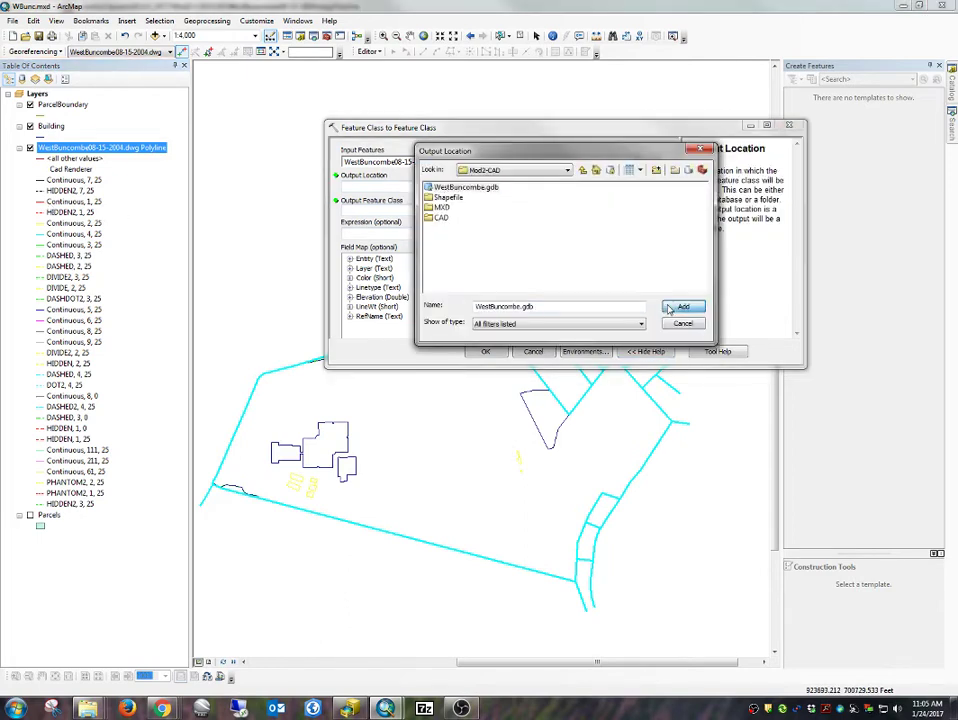
pyautogui.click(683, 306)
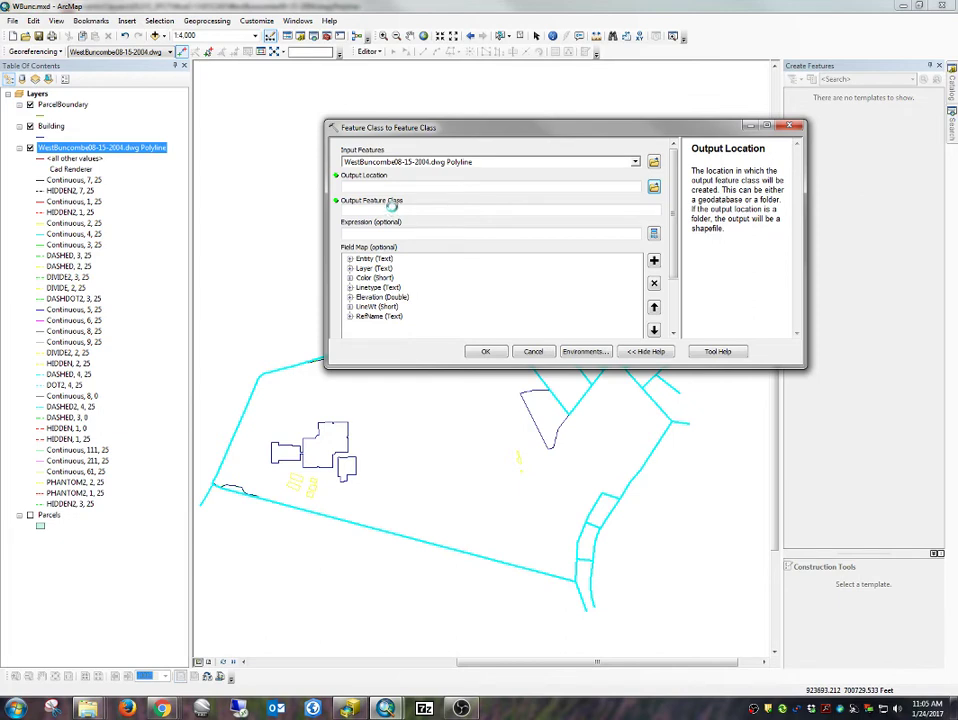
pyautogui.click(383, 211)
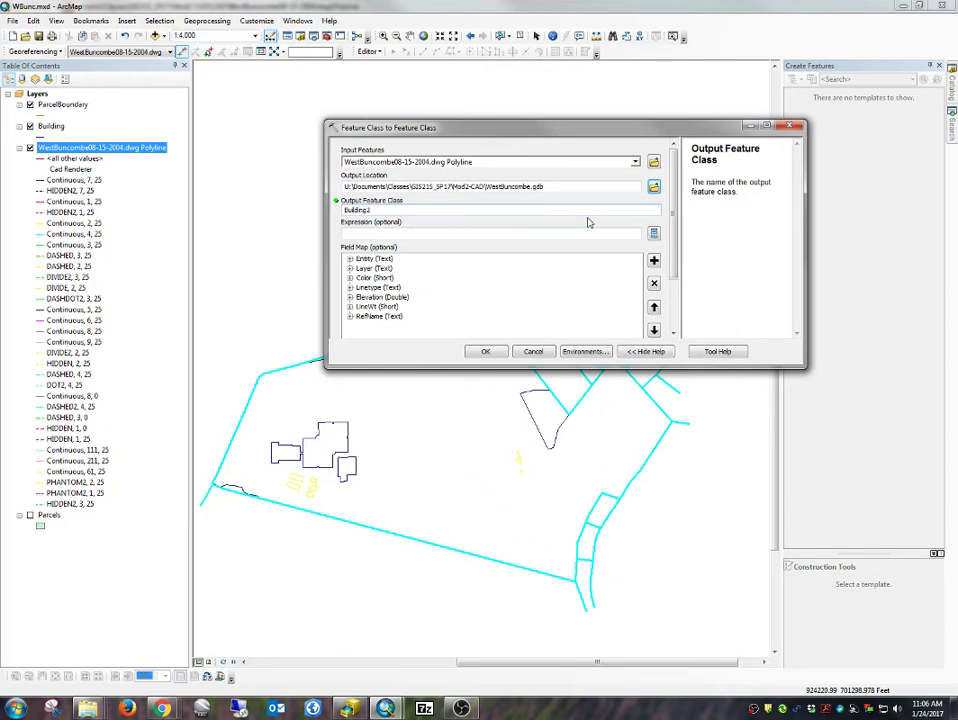
# - Limit the conversion with the expression "Layer" = 'ML3' and run it
pyautogui.click(654, 235)
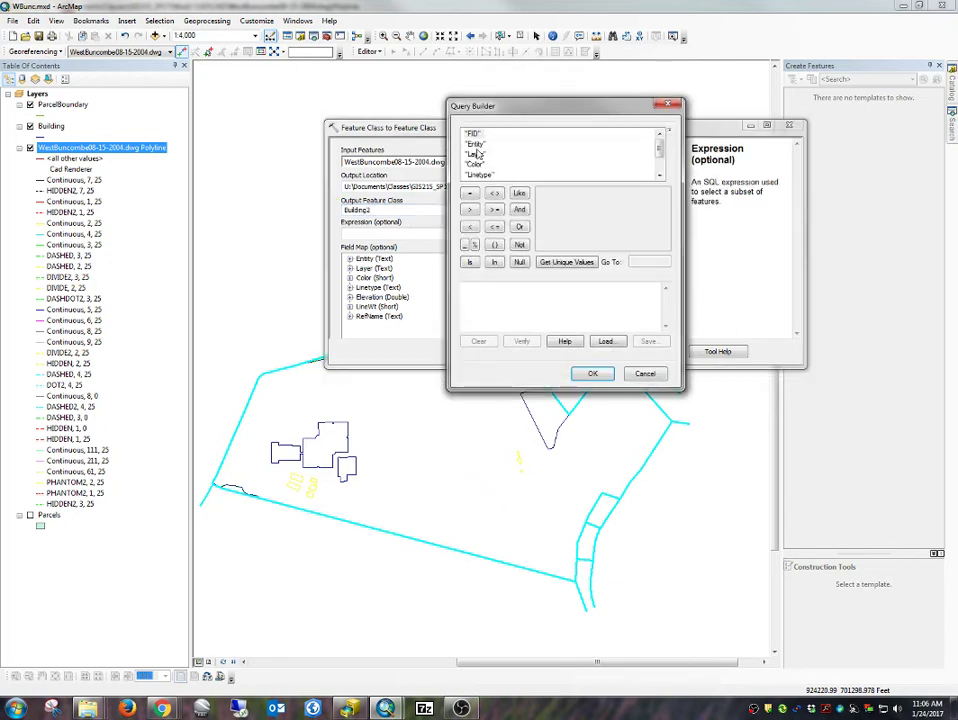
pyautogui.doubleClick(475, 153)
pyautogui.click(470, 193)
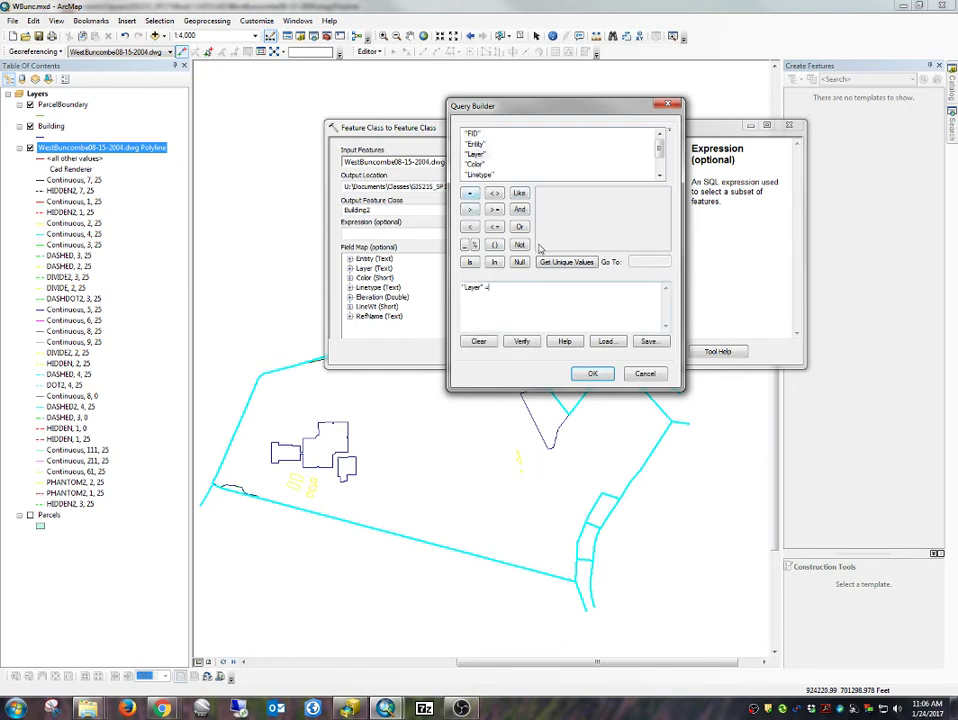
pyautogui.click(564, 265)
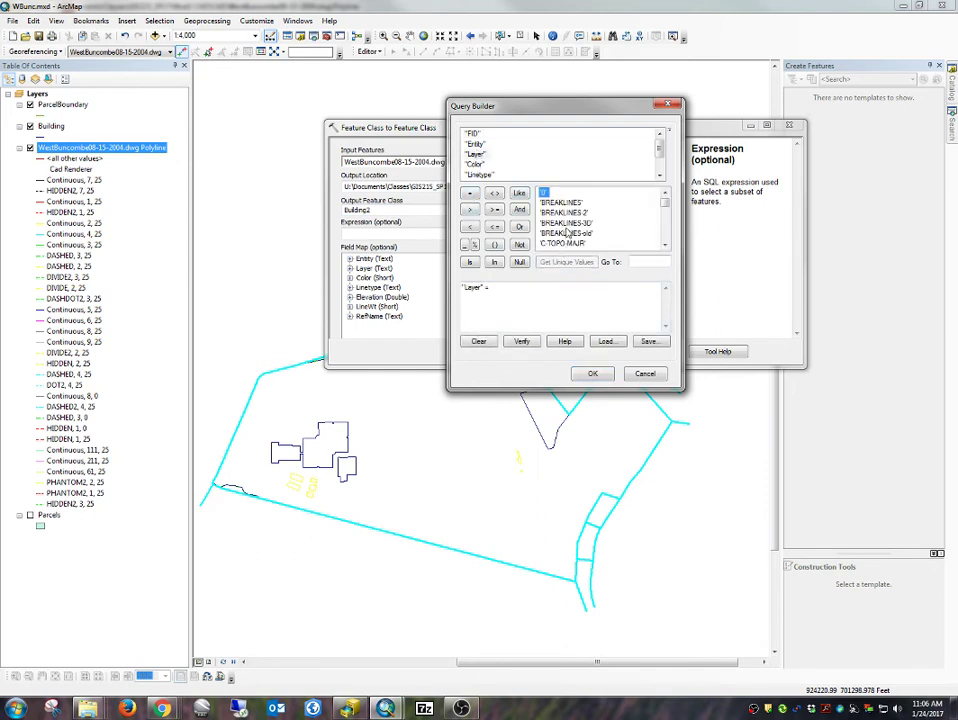
pyautogui.scroll(-2, 565, 225)
pyautogui.click(549, 233)
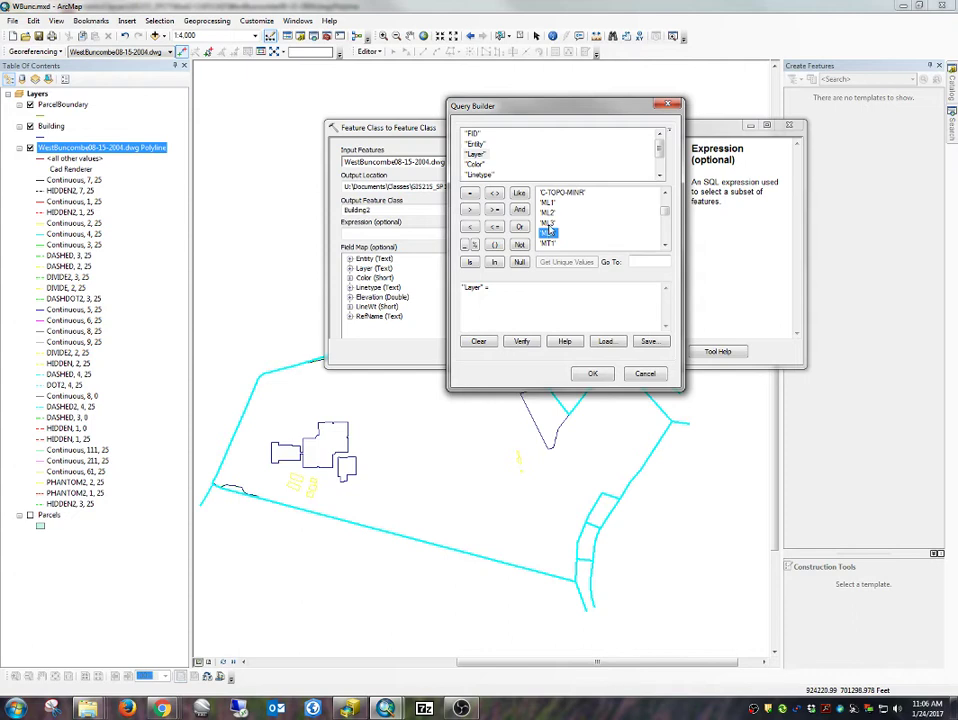
pyautogui.doubleClick(549, 233)
pyautogui.click(592, 373)
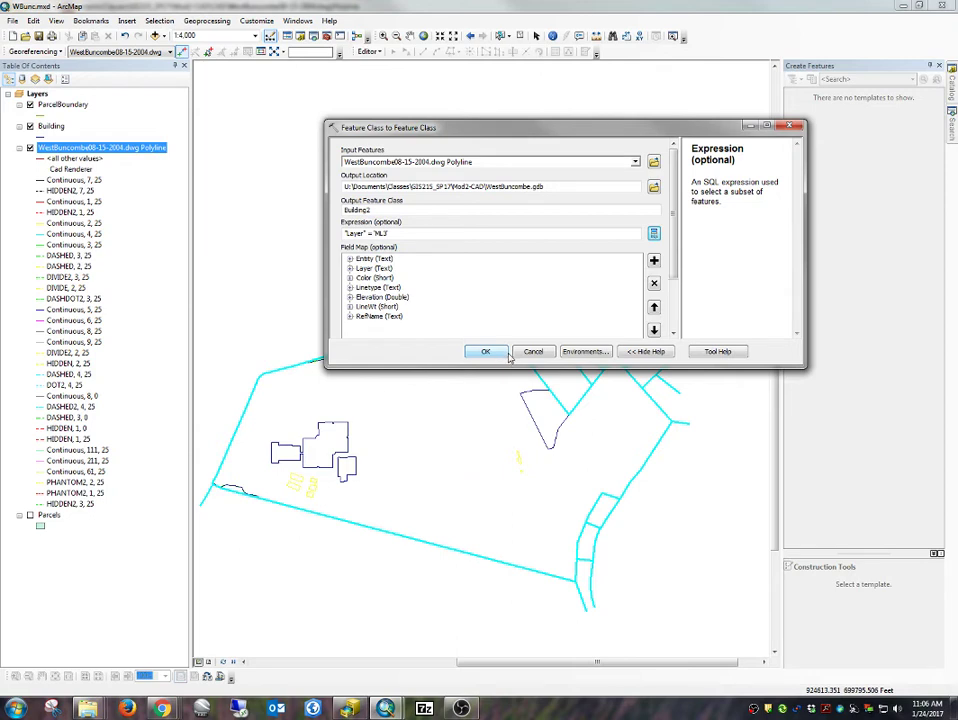
pyautogui.click(486, 353)
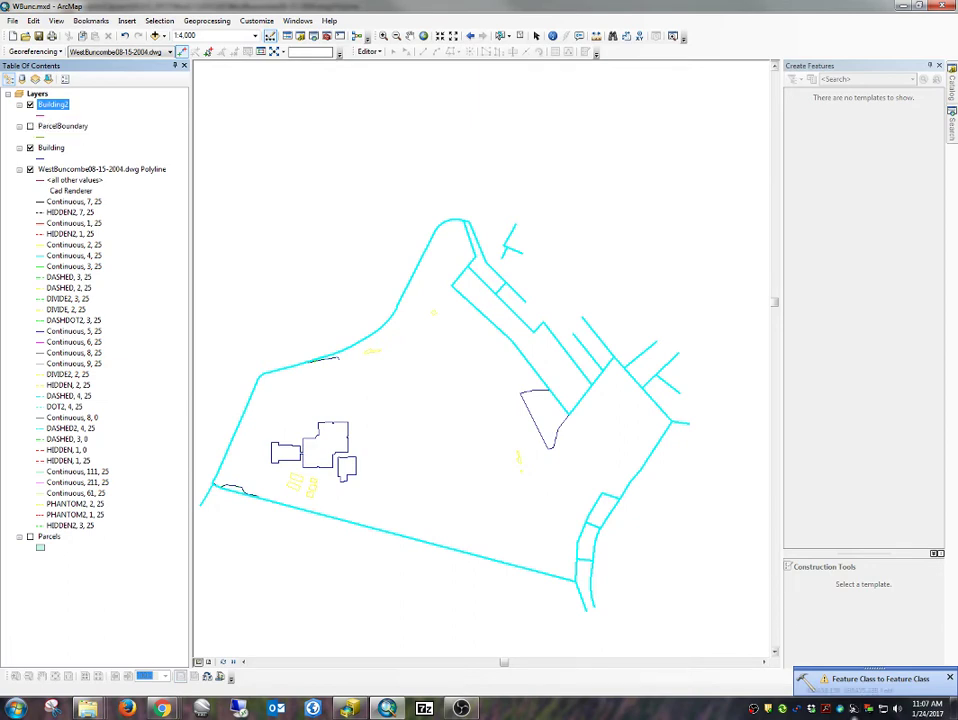
# - Show the finished conversion's result messages and clear the selected features on the map
pyautogui.click(865, 681)
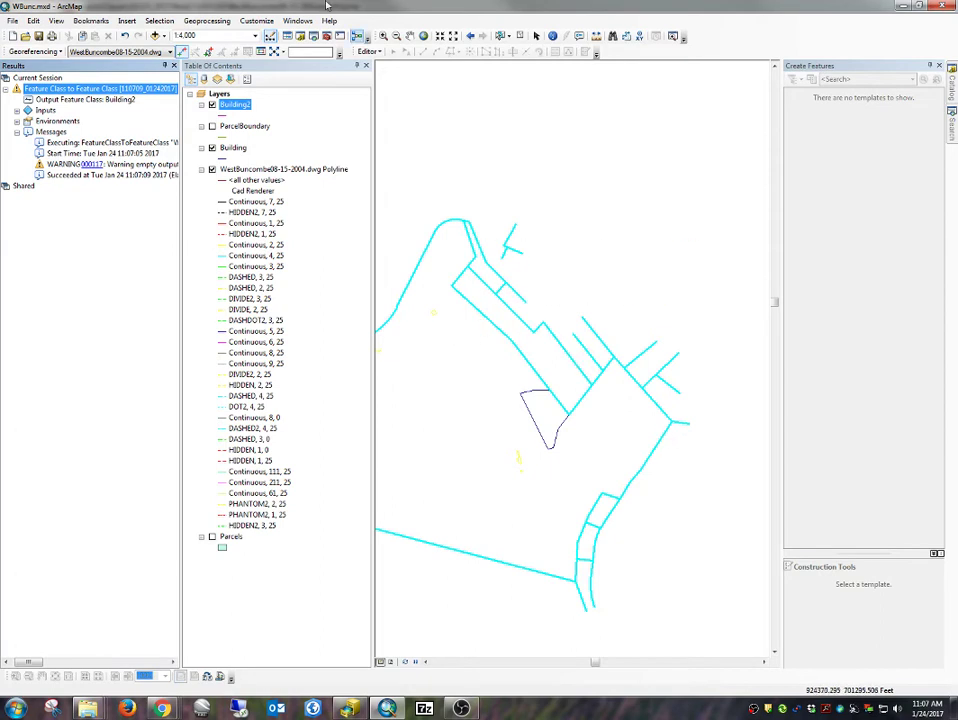
pyautogui.click(159, 22)
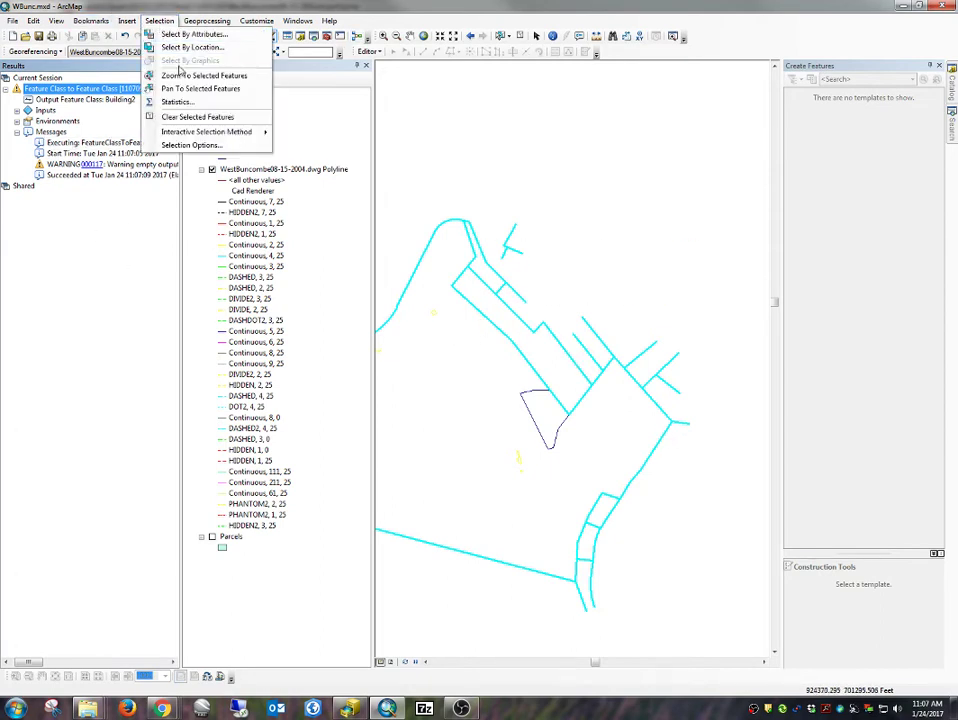
pyautogui.click(150, 116)
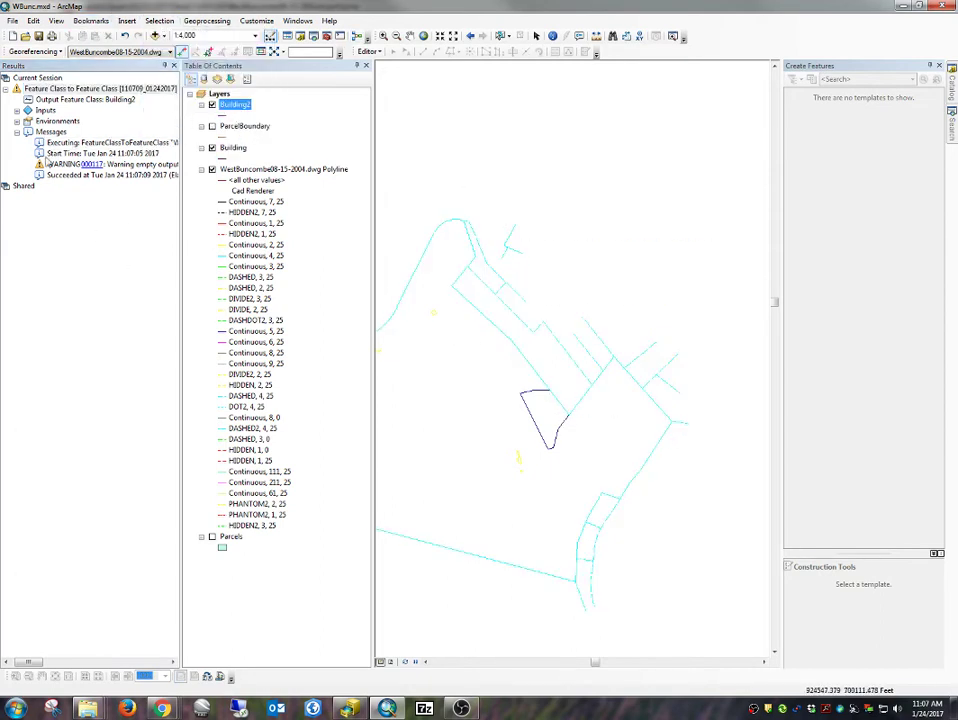
# - Hide the Building and Building2 layers and zoom to the WestBuncombe08-15-2004.dwg Polyline layer
pyautogui.click(212, 148)
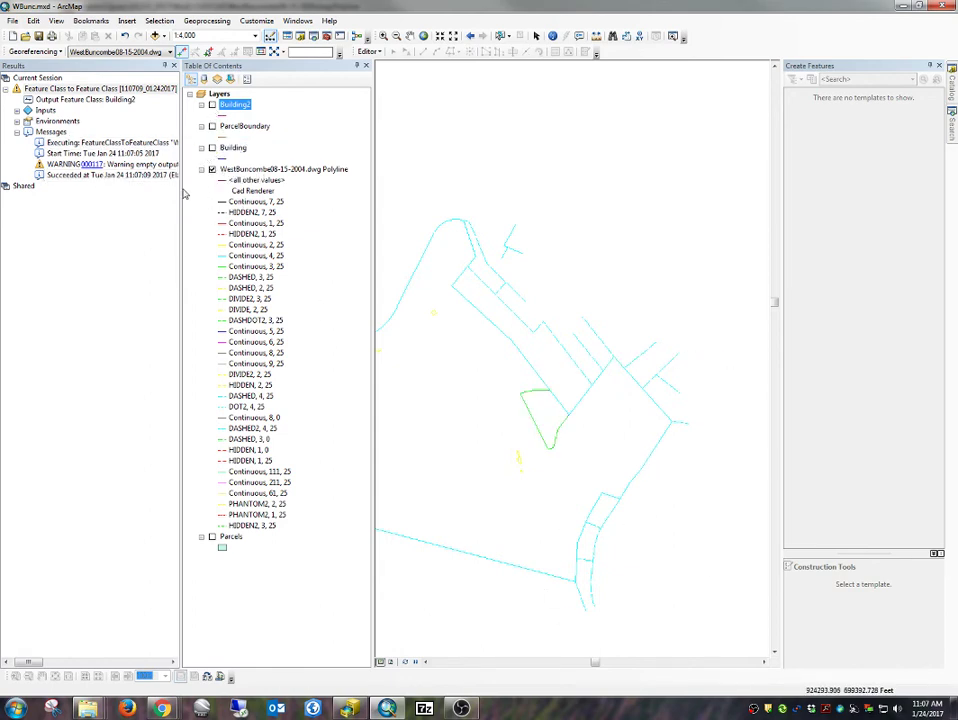
pyautogui.moveTo(593, 662); pyautogui.dragTo(586, 662)
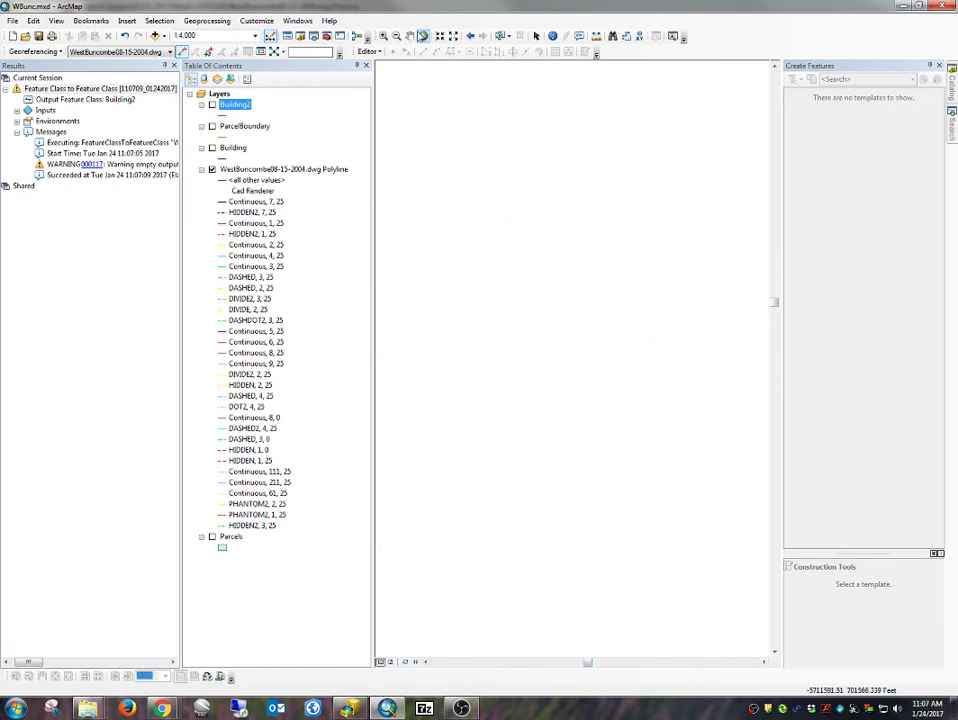
pyautogui.click(422, 36)
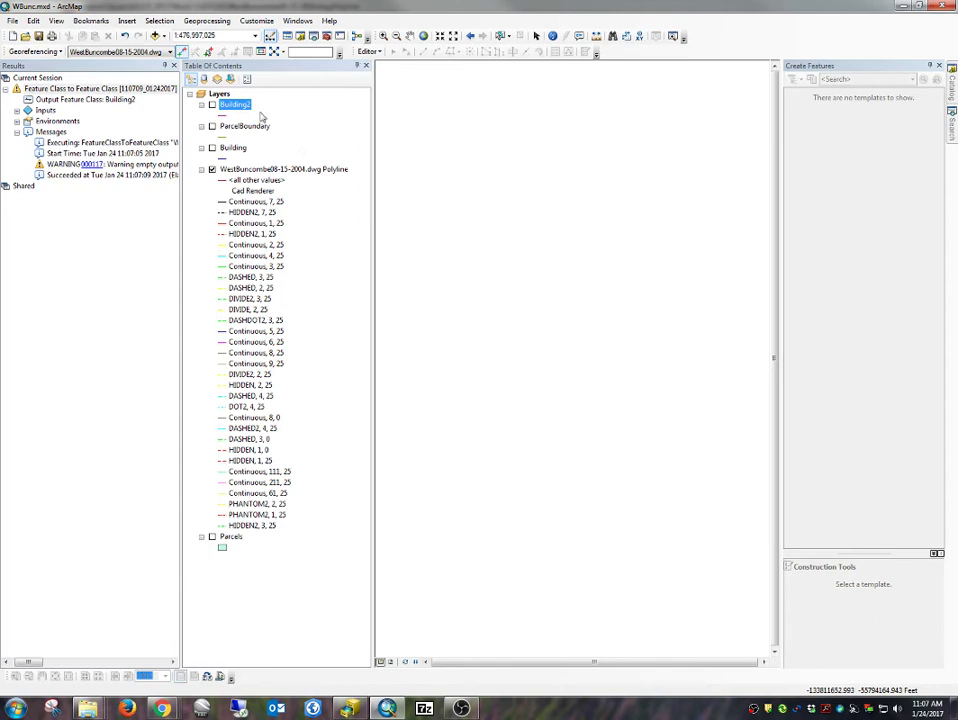
pyautogui.rightClick(237, 169)
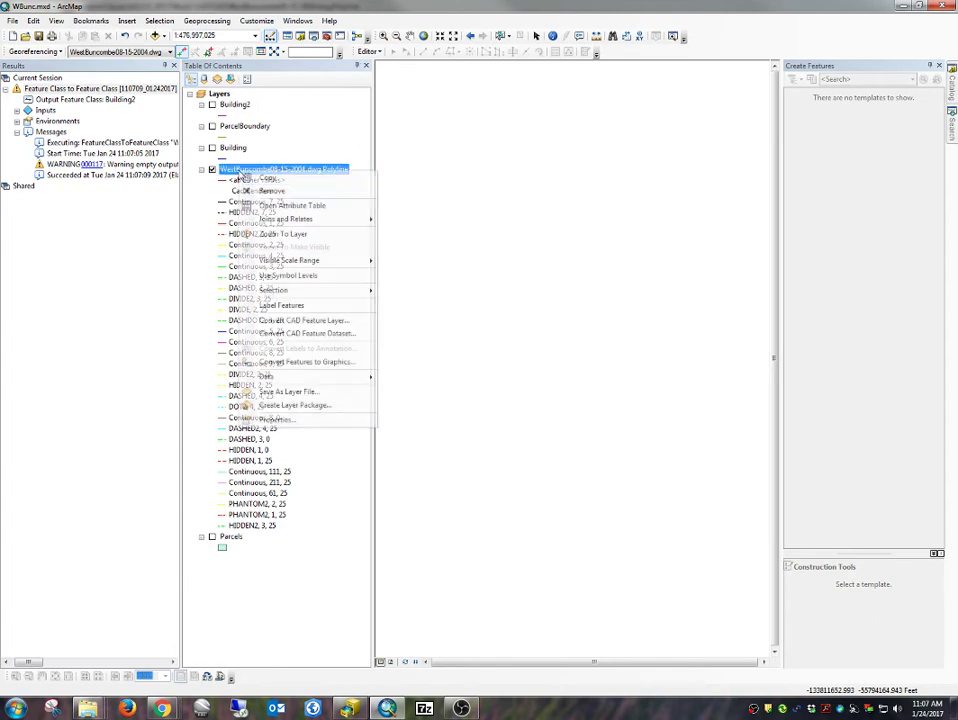
pyautogui.click(280, 234)
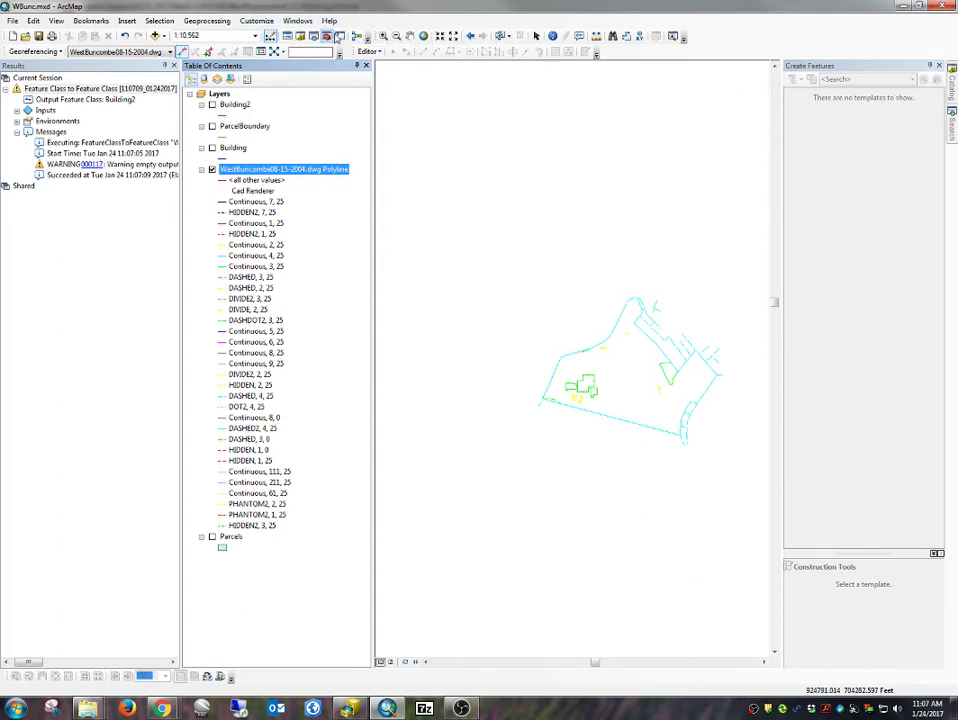
# - Set up another Feature Class to Feature Class conversion of the WestBuncombe08-15-2004.dwg Polyline layer, with Building3 in WestBuncombe.gdb as output
pyautogui.click(315, 37)
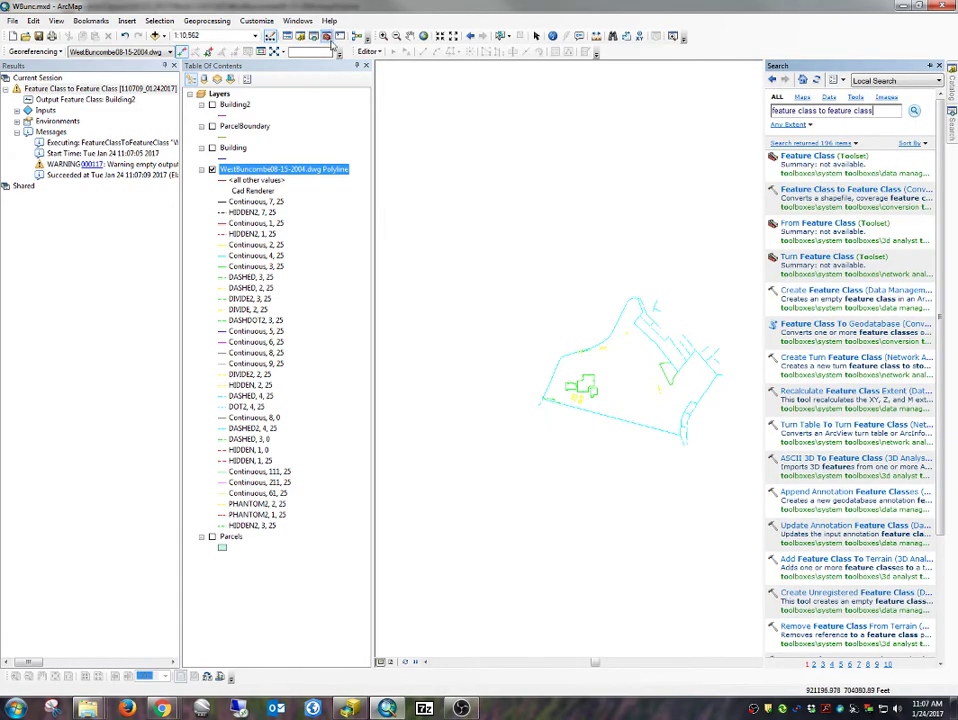
pyautogui.click(817, 193)
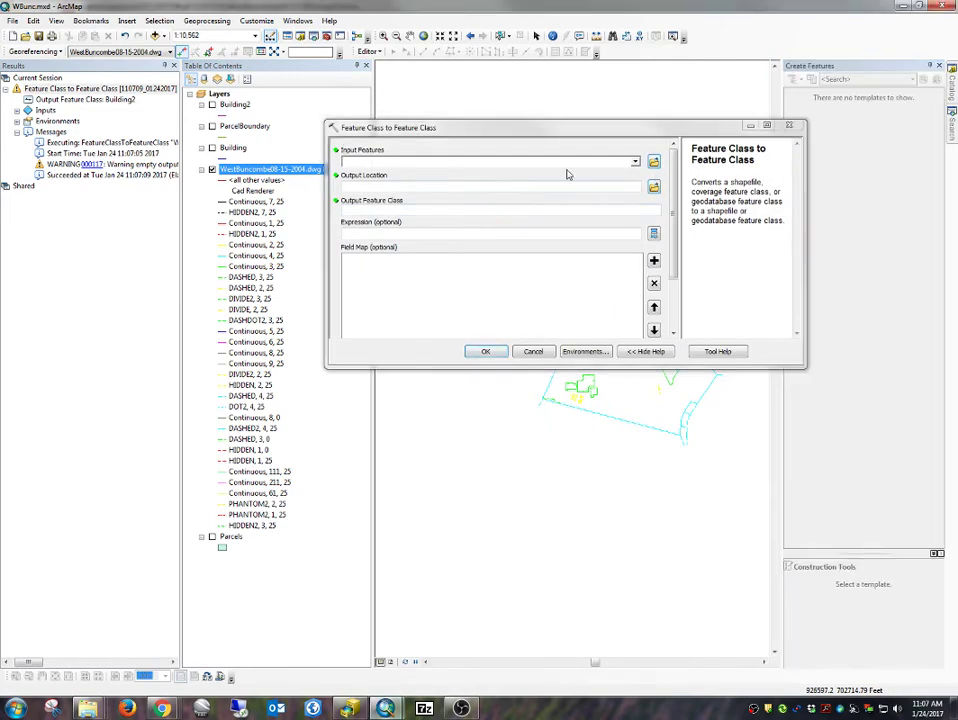
pyautogui.moveTo(280, 174); pyautogui.dragTo(378, 162)
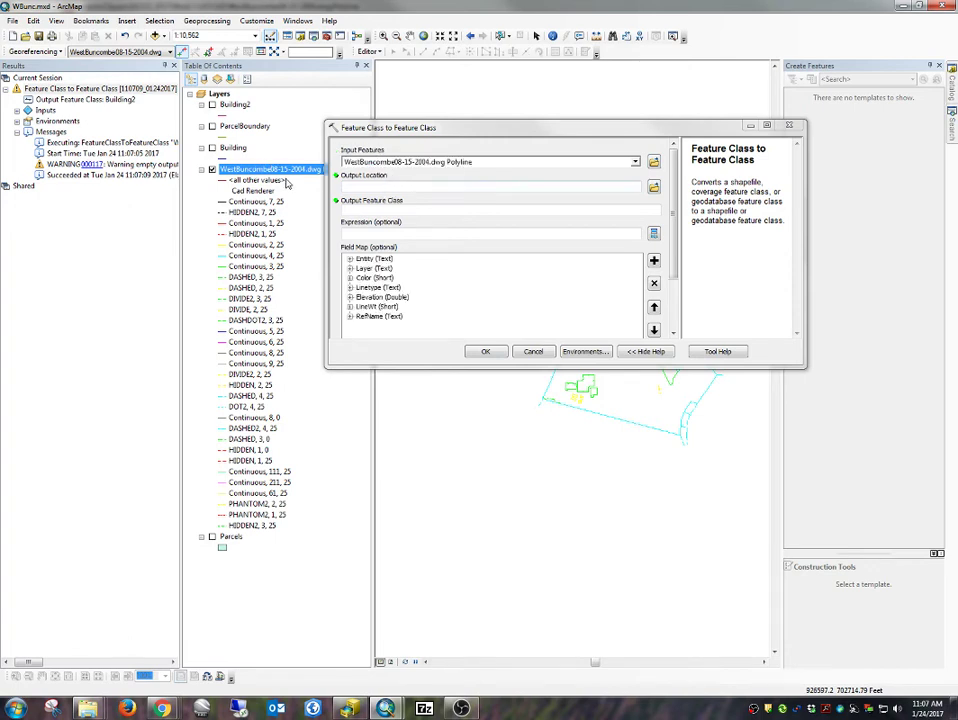
pyautogui.click(654, 188)
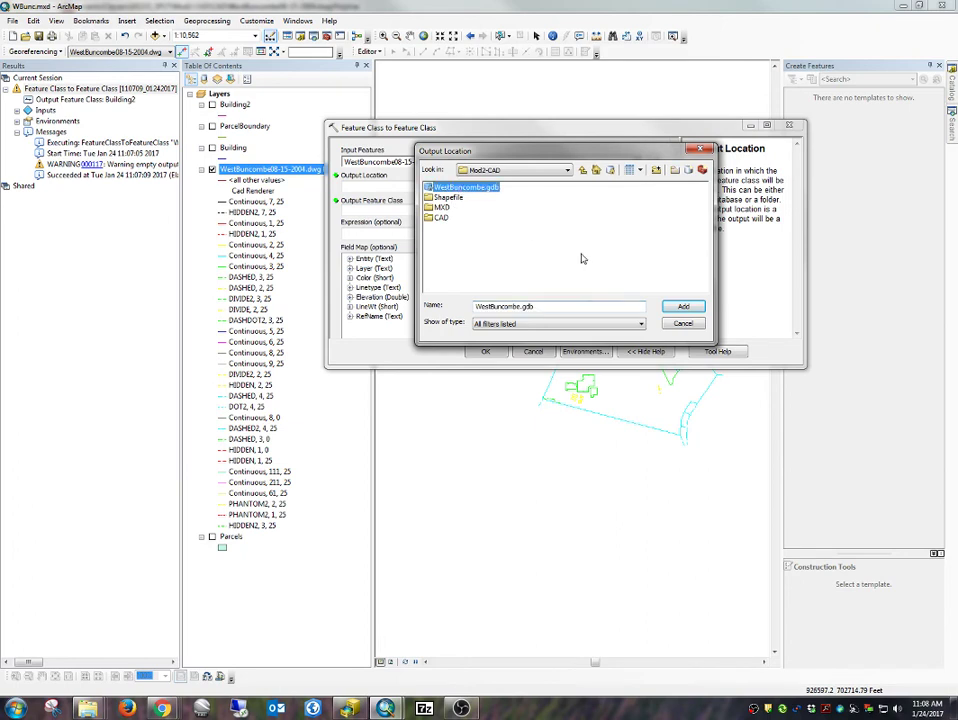
pyautogui.click(683, 306)
pyautogui.click(369, 211)
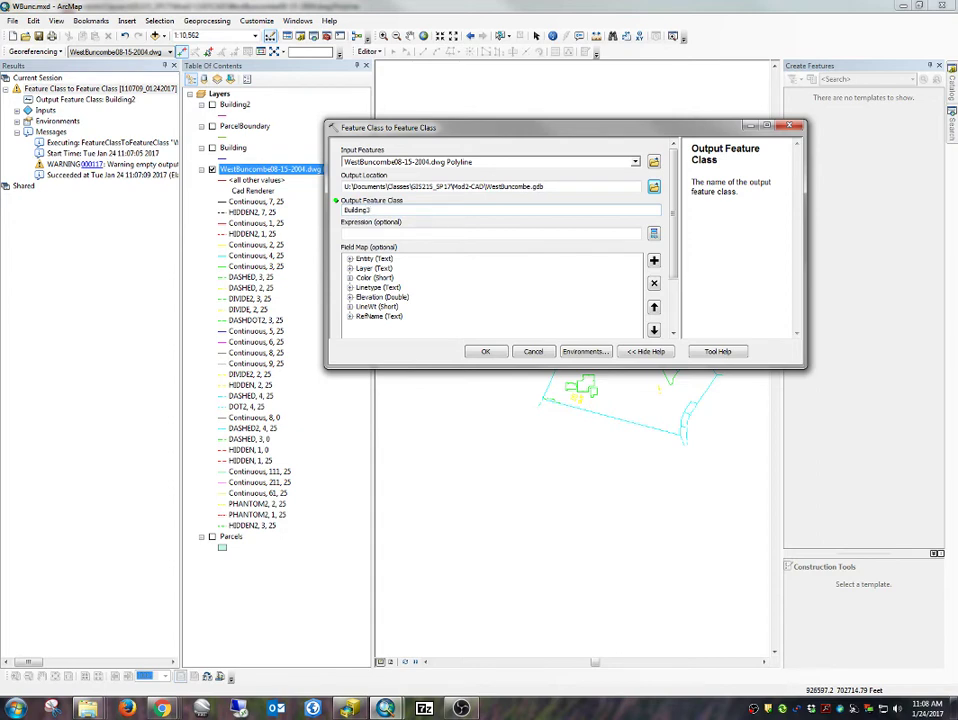
# - Restrict the Building3 conversion to features with "Layer" = 'ML3' and run the tool
pyautogui.click(654, 233)
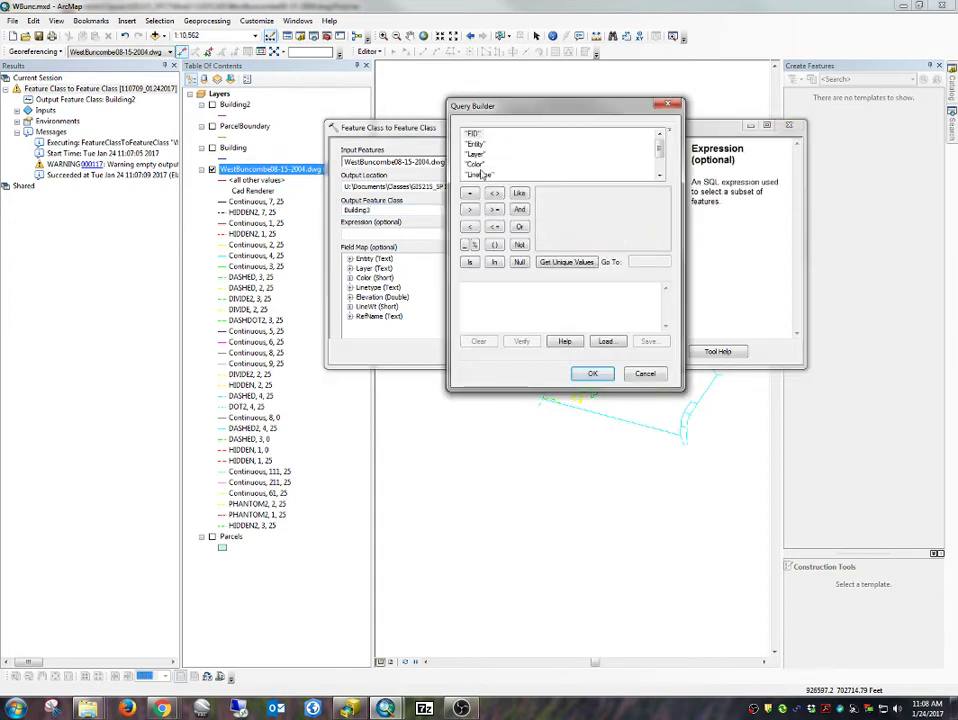
pyautogui.doubleClick(477, 155)
pyautogui.click(469, 193)
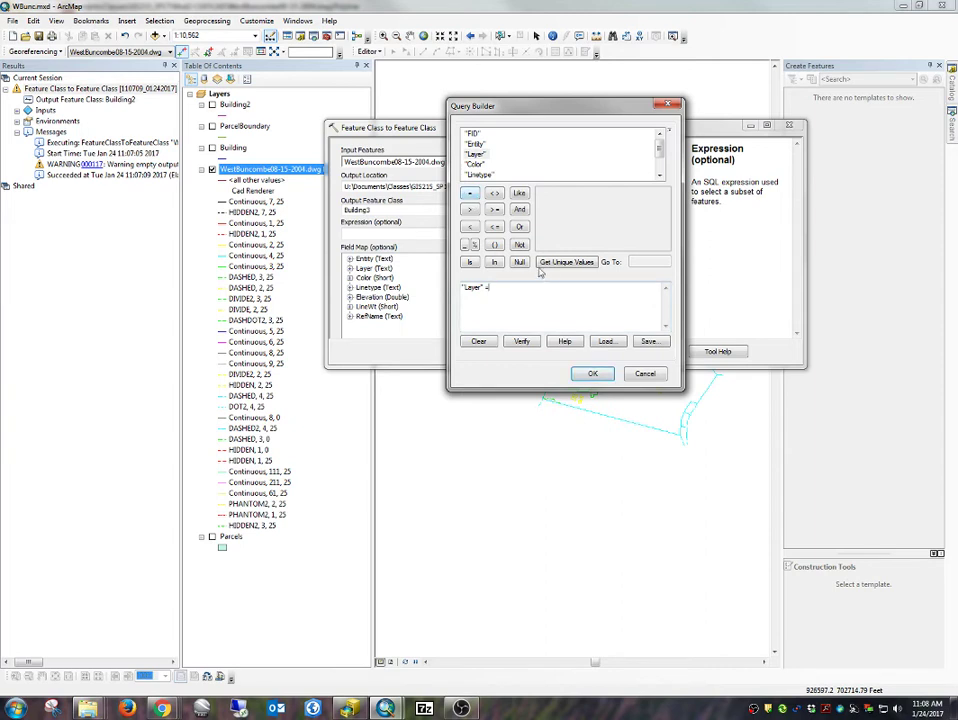
pyautogui.click(566, 262)
pyautogui.scroll(-2, 577, 235)
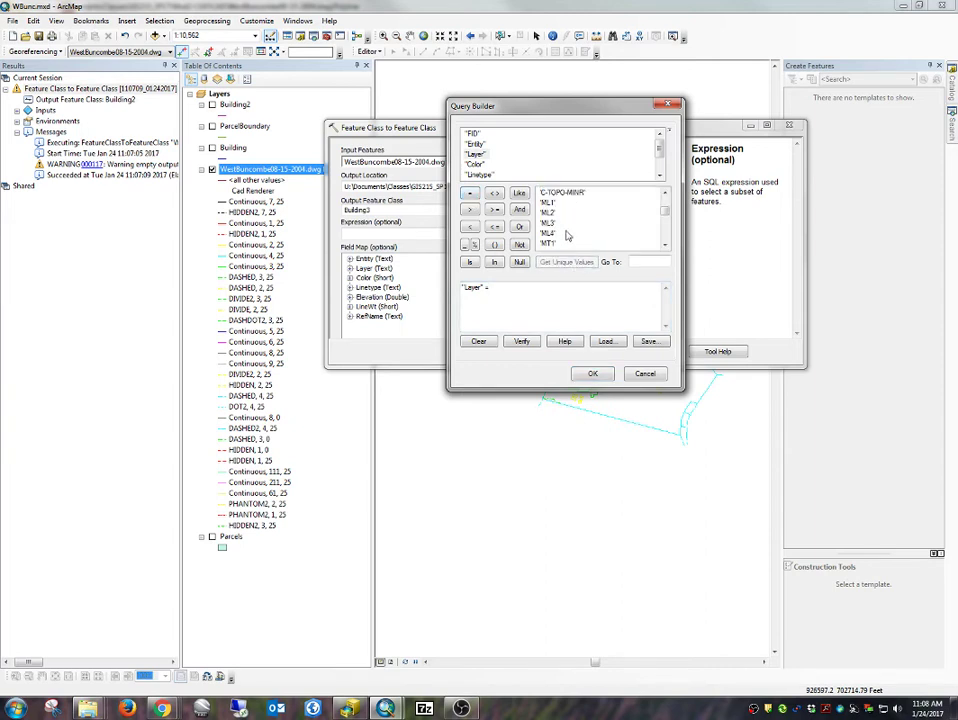
pyautogui.doubleClick(549, 222)
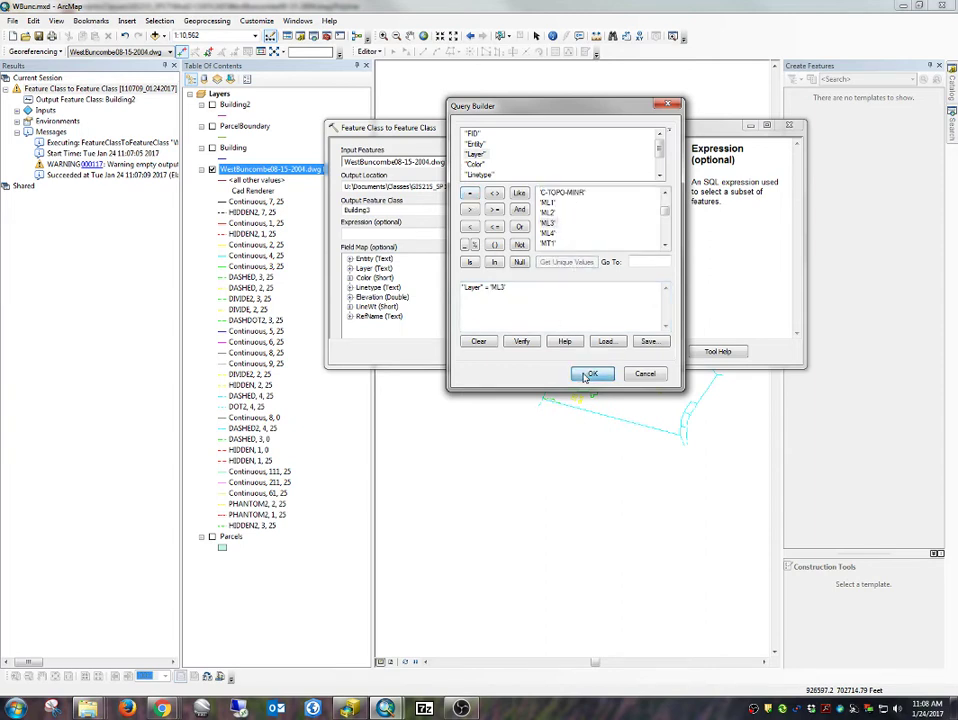
pyautogui.click(588, 373)
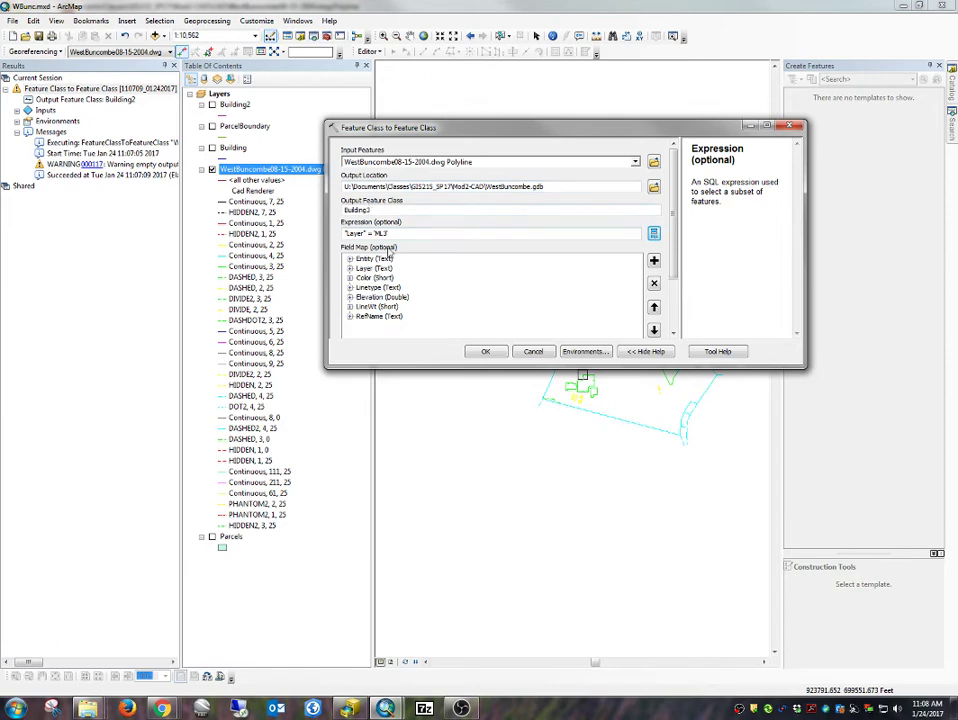
pyautogui.click(485, 351)
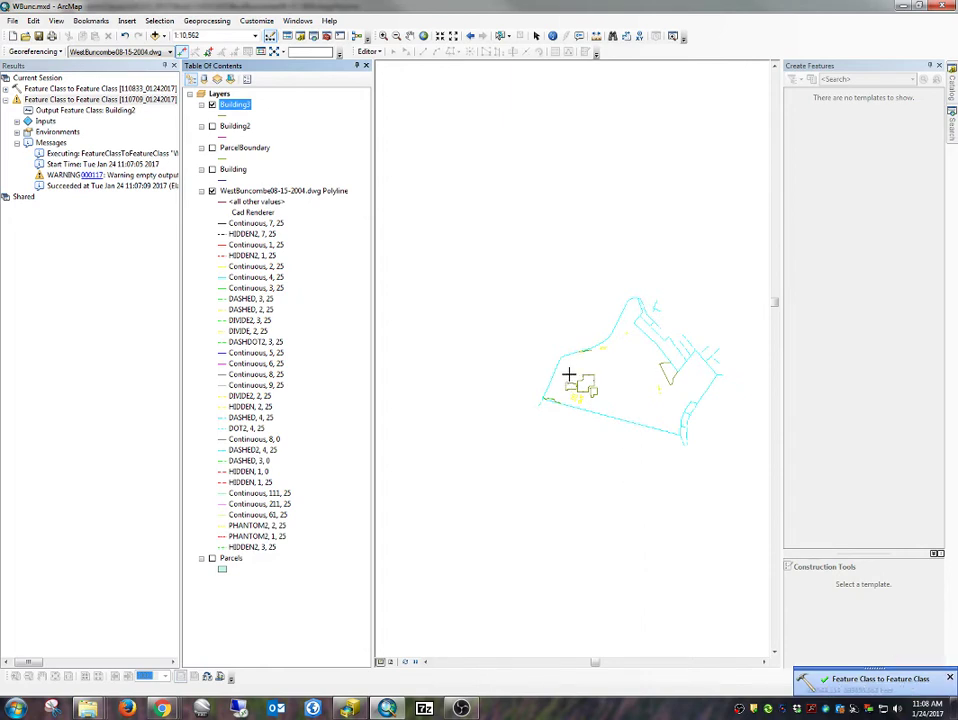
# - Symbolize the Building3 layer with a red line of width 2
pyautogui.click(224, 115)
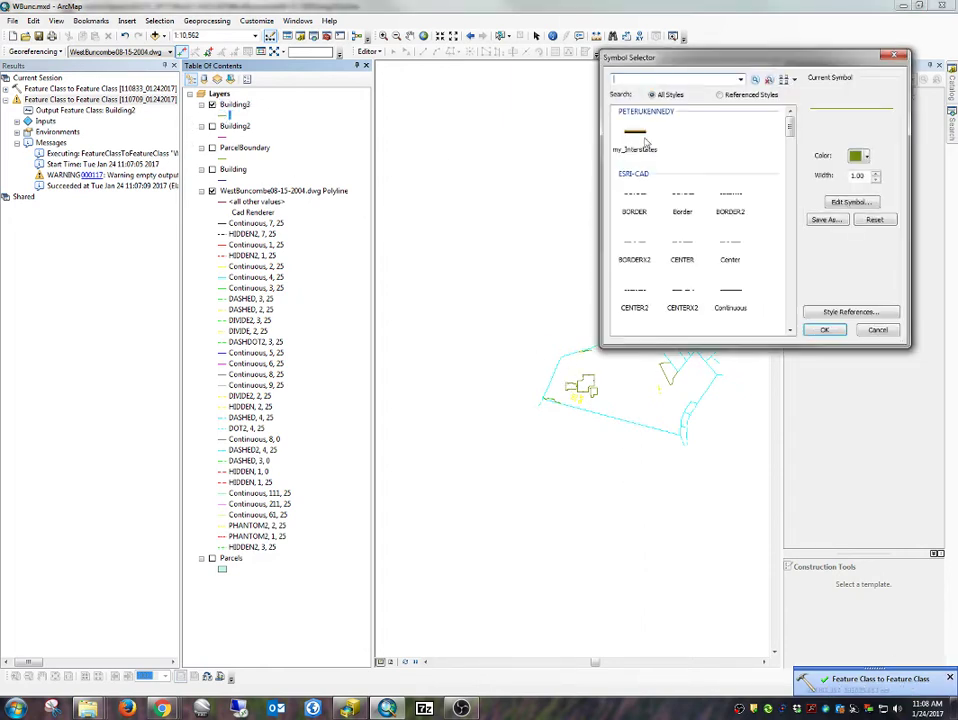
pyautogui.click(876, 177)
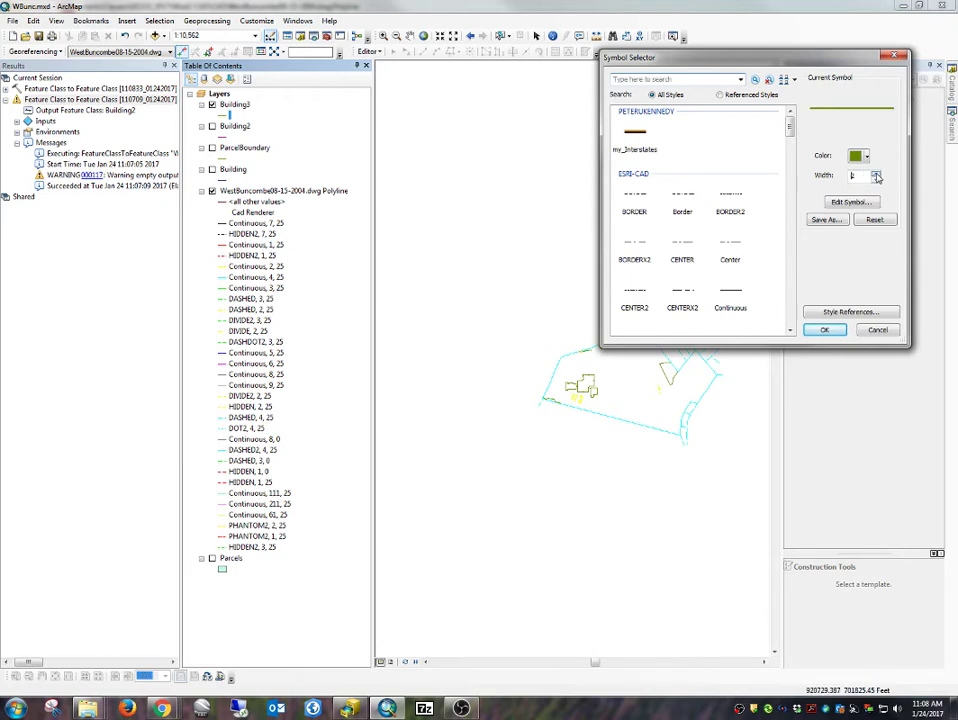
pyautogui.click(865, 156)
pyautogui.click(848, 190)
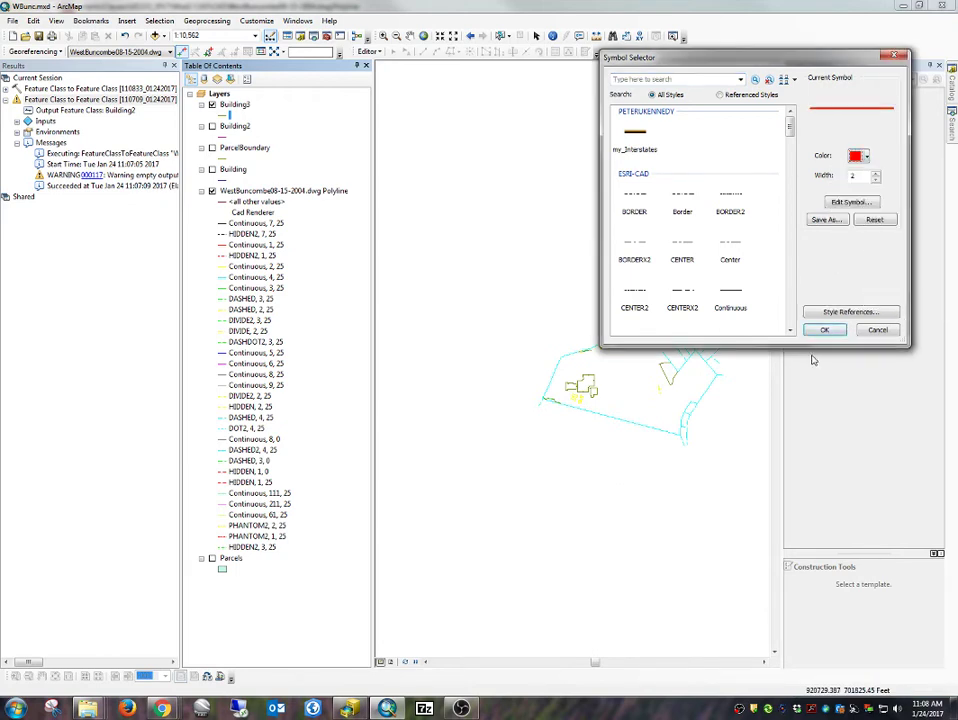
pyautogui.click(824, 330)
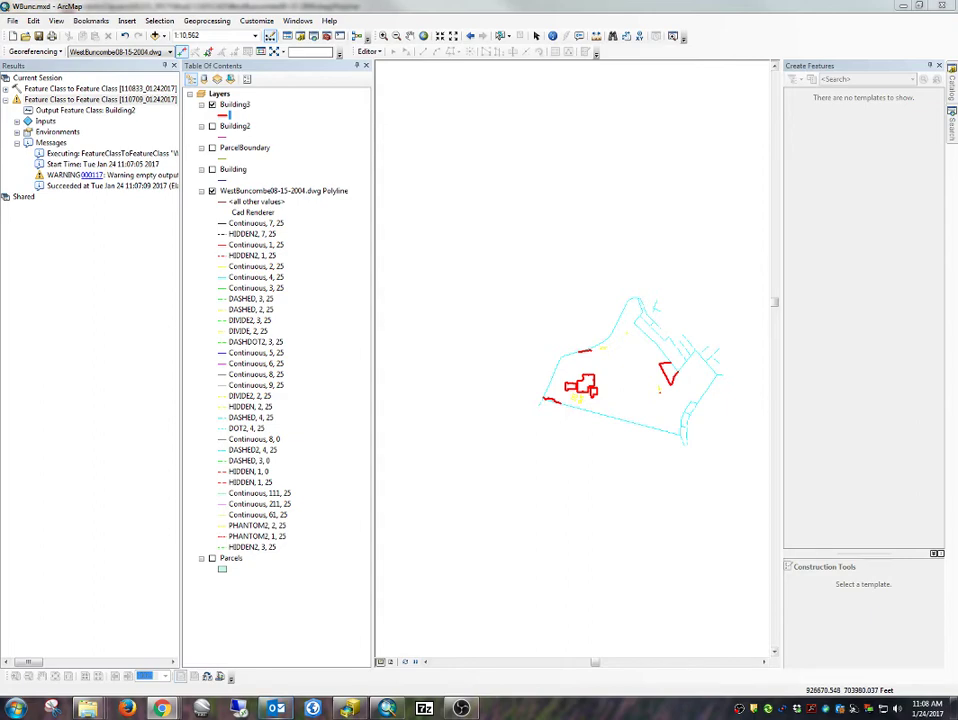
# - Search the tools for "CAD Dataset to Geodatabase" and open the CAD to Geodatabase conversion tool
pyautogui.click(951, 117)
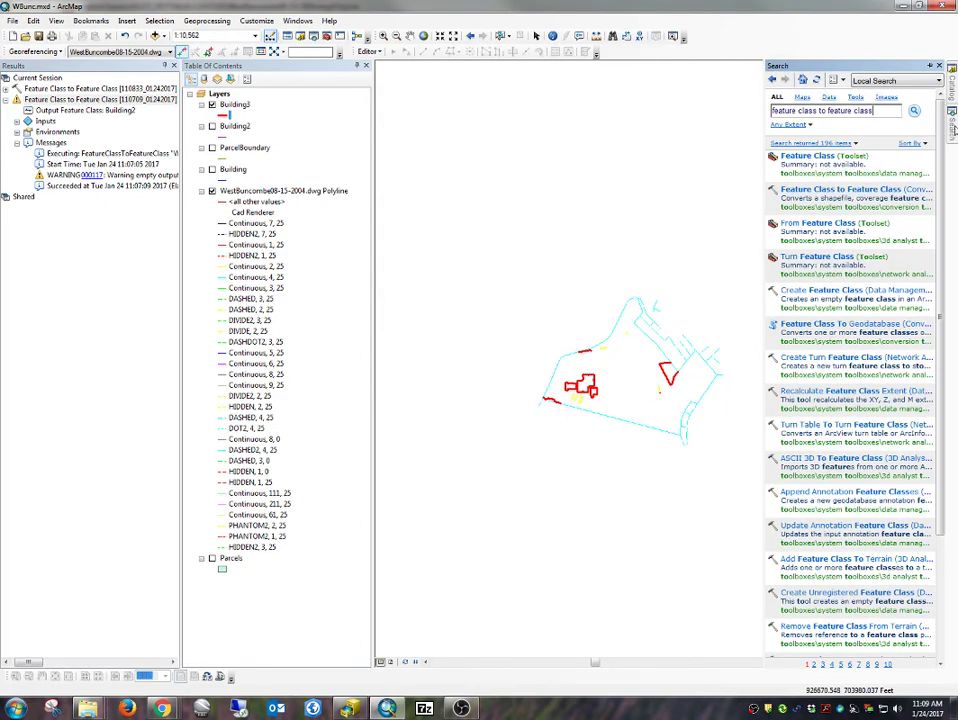
pyautogui.click(878, 112)
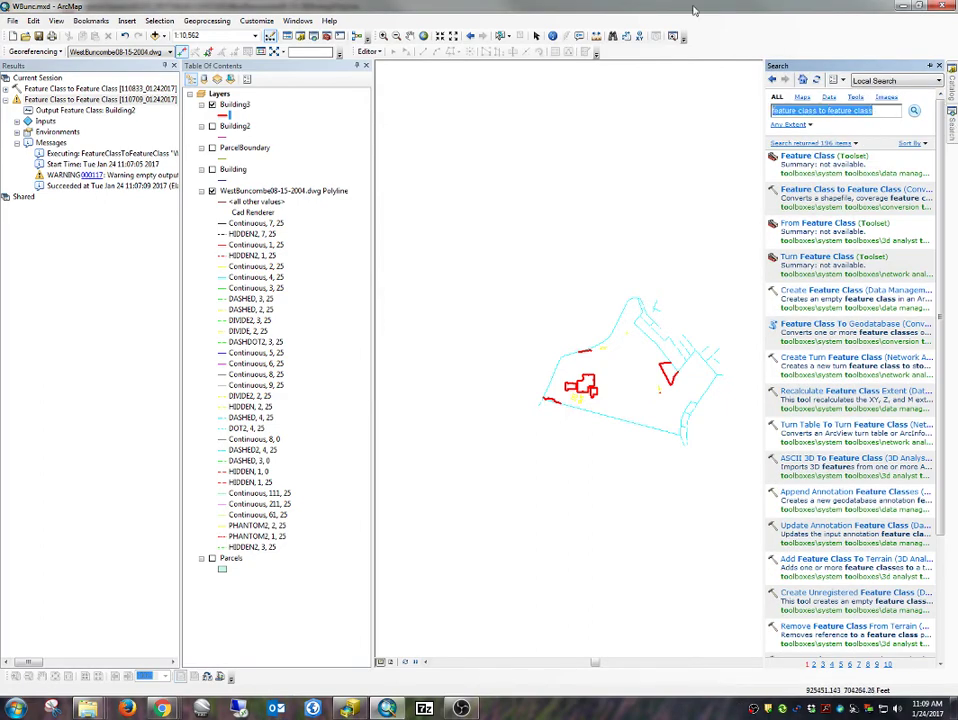
pyautogui.write('CAD Dataset to Geodatabase')
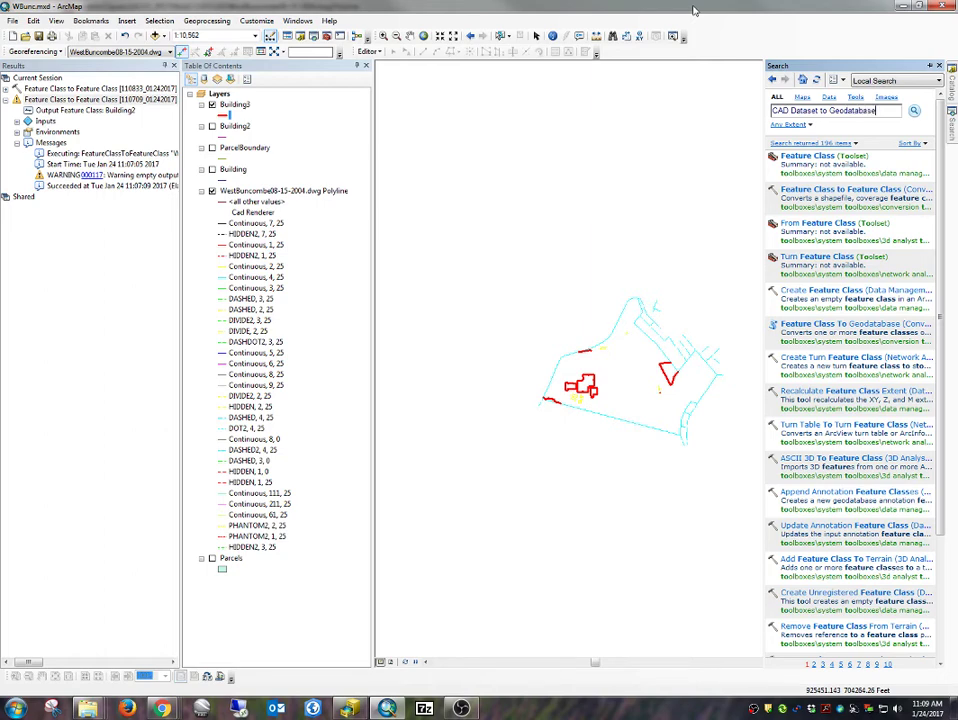
pyautogui.press('Return')
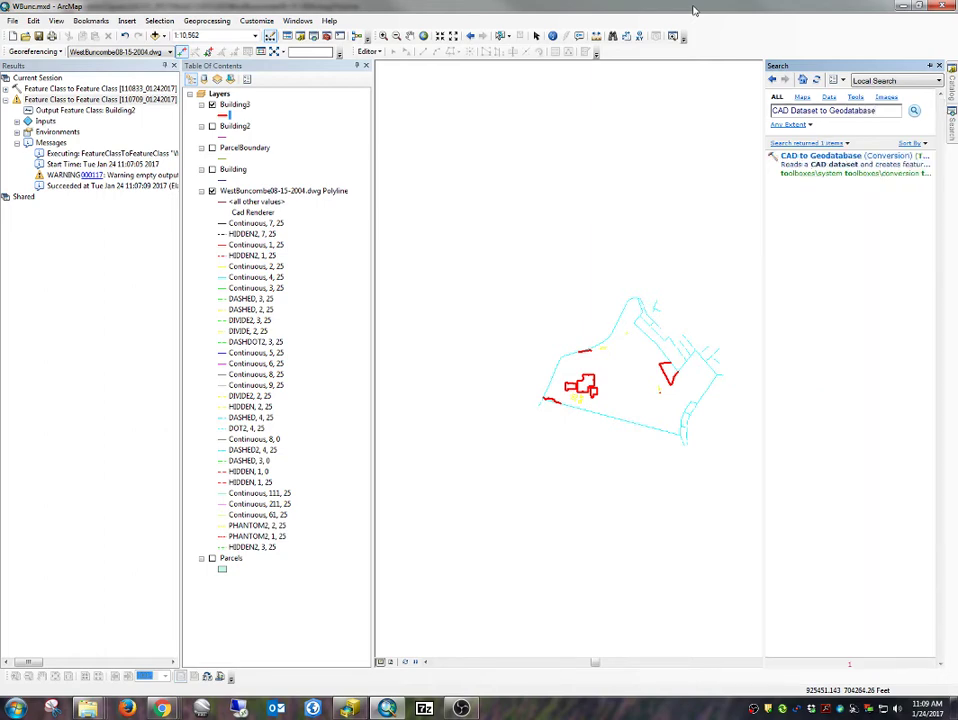
pyautogui.click(886, 157)
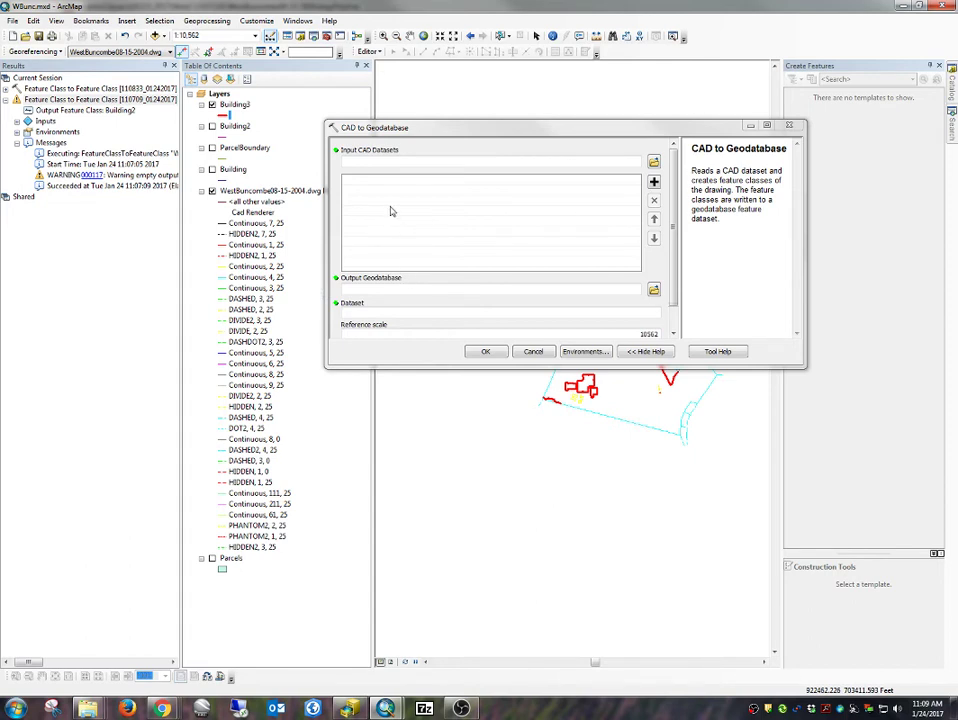
# - Add WestBuncombe08-15-2004.dwg from the Mod2-CAD CAD folder as the input CAD dataset
pyautogui.moveTo(258, 190); pyautogui.dragTo(386, 165)
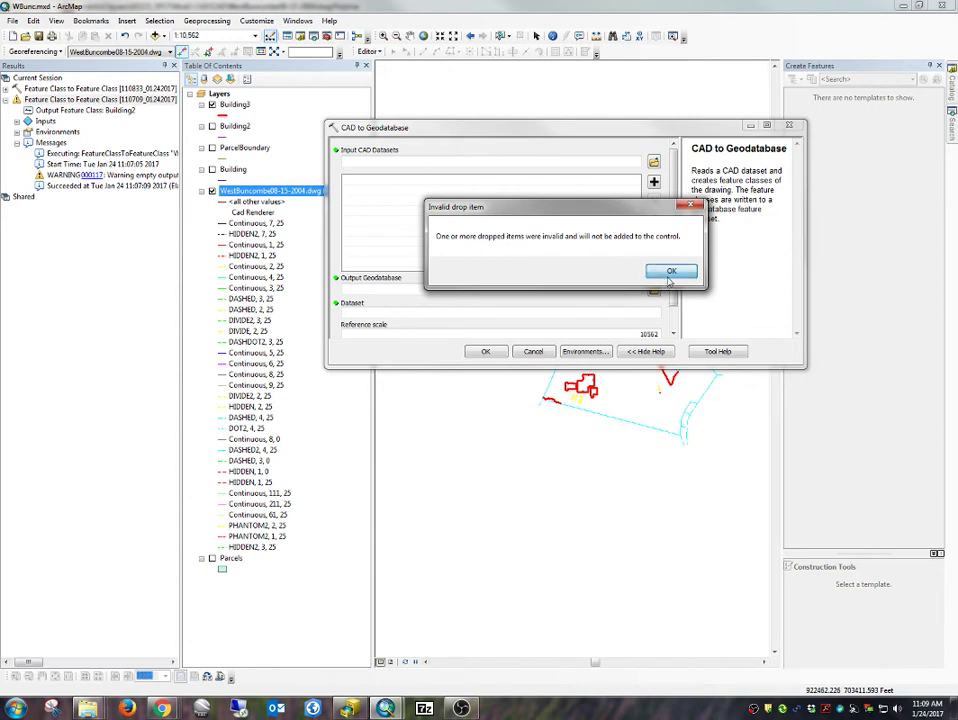
pyautogui.click(669, 280)
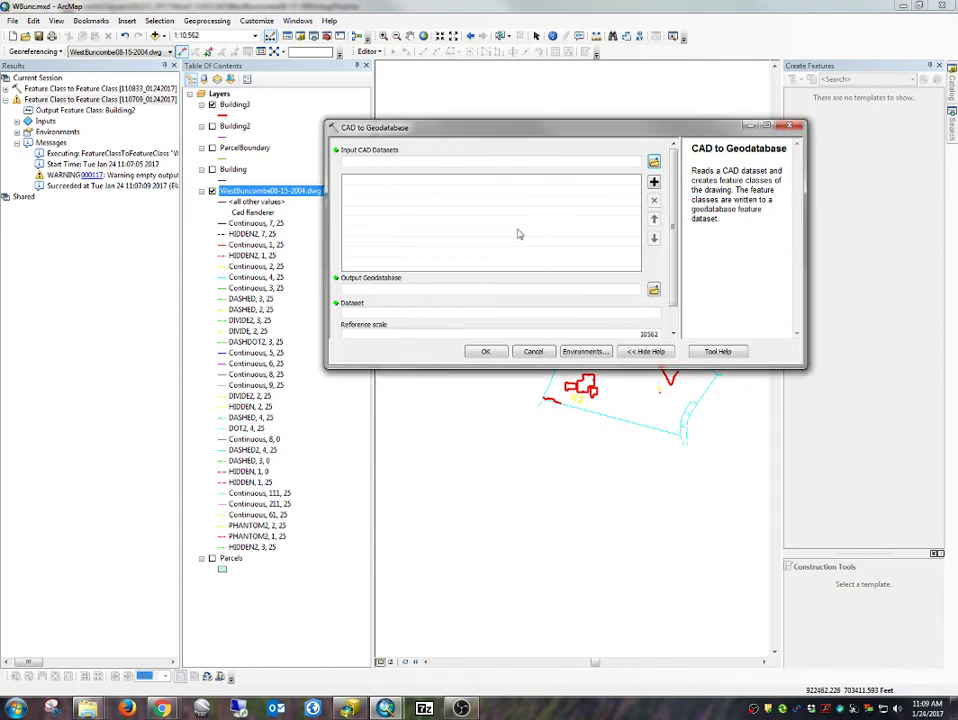
pyautogui.click(653, 162)
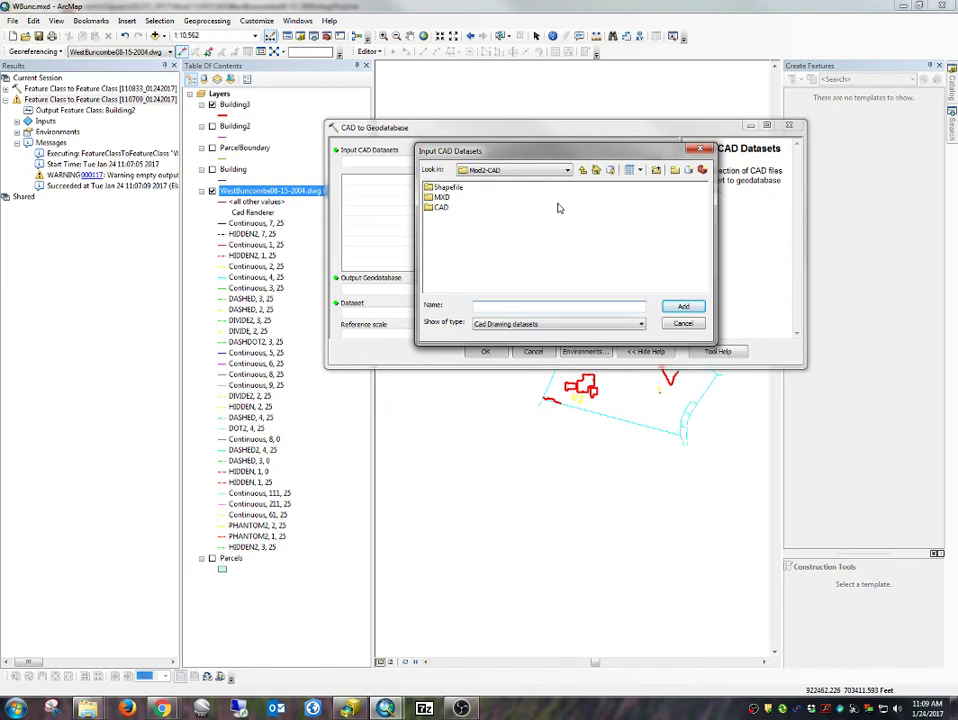
pyautogui.doubleClick(432, 208)
pyautogui.click(432, 187)
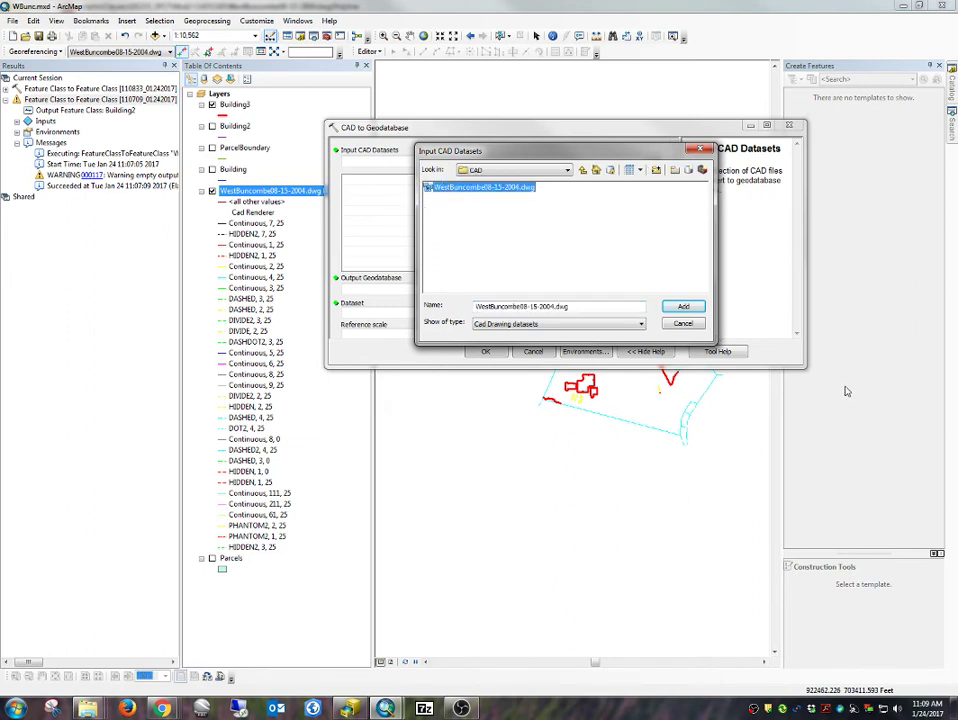
pyautogui.click(684, 307)
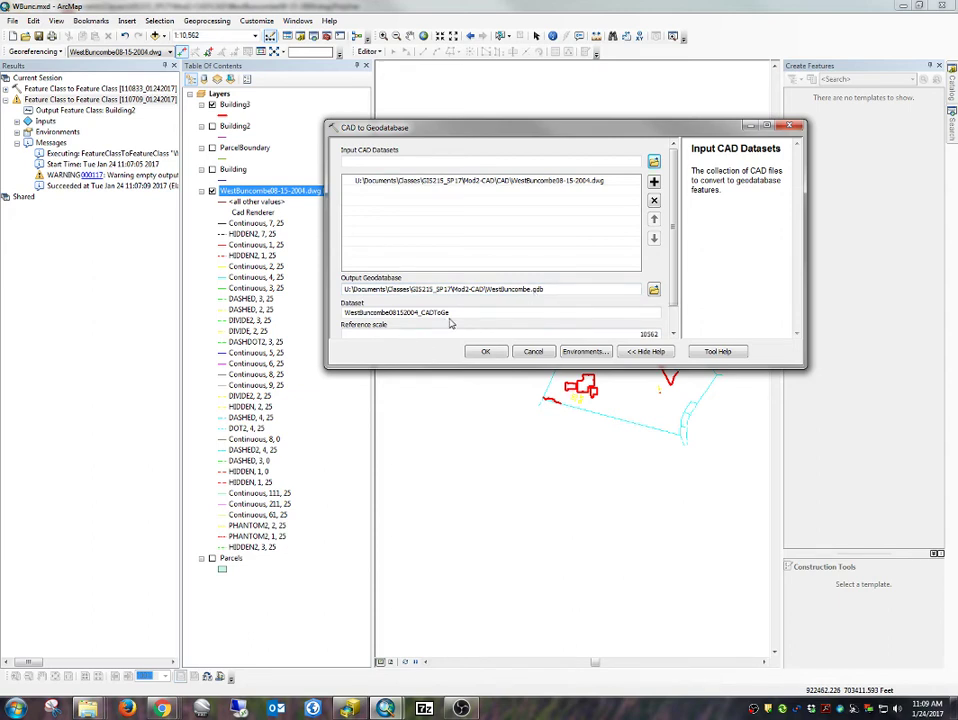
# - Name the output dataset WestBuncombeCADFeatureDataset and enlarge the tool dialog to show all its parameters
pyautogui.moveTo(452, 315); pyautogui.dragTo(393, 316)
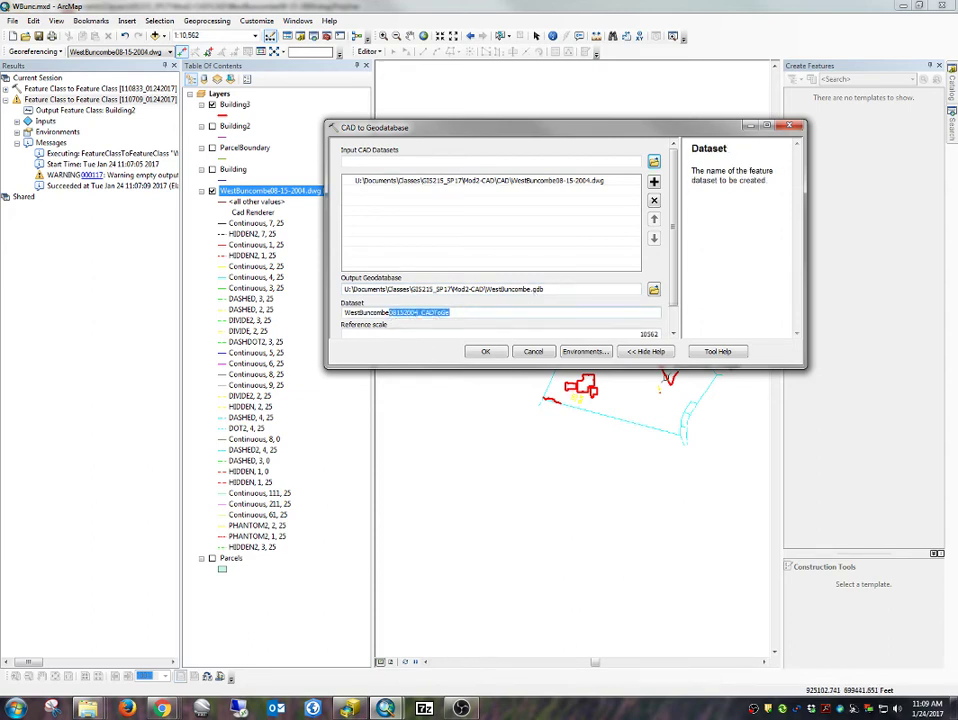
pyautogui.write('CA')
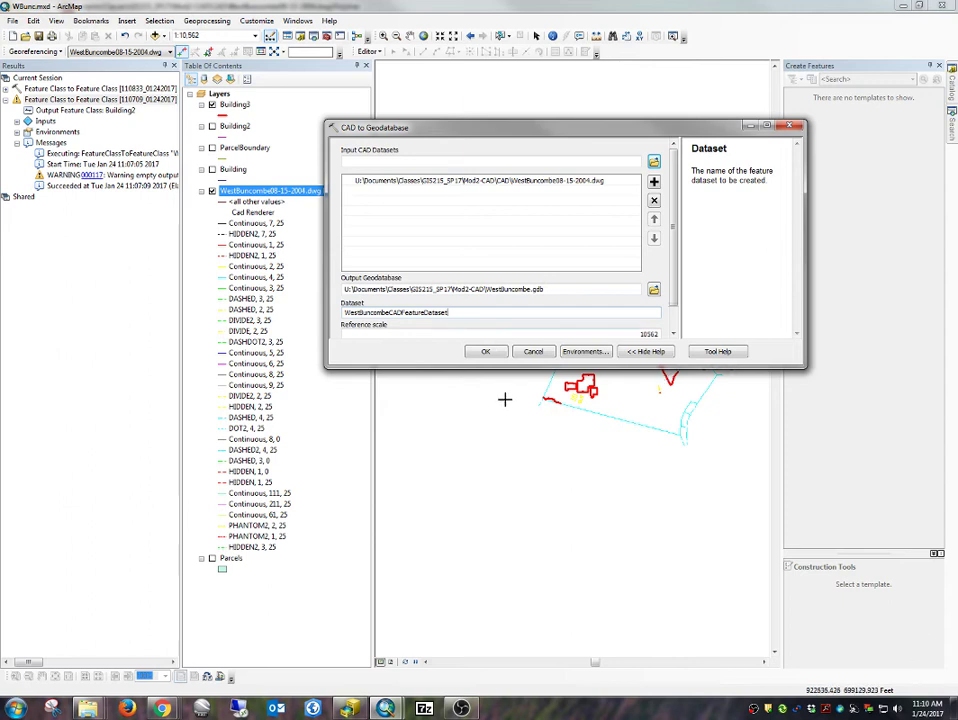
pyautogui.moveTo(479, 368); pyautogui.dragTo(479, 487)
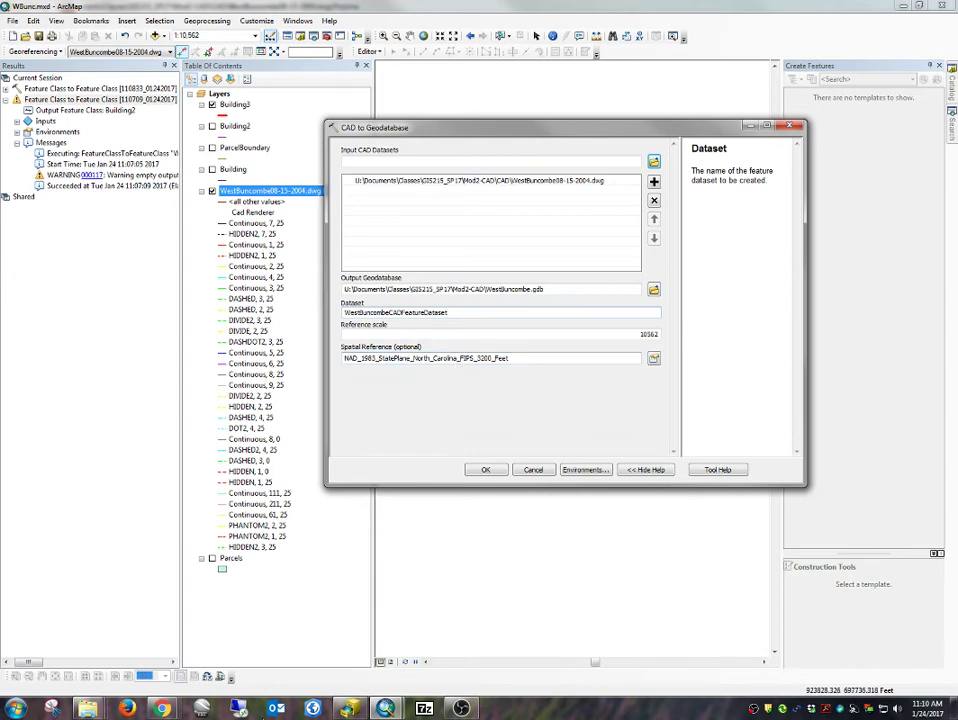
# - Switch to ArcCatalog, refresh WestBuncombe.gdb and review the feature classes it contains
pyautogui.click(347, 709)
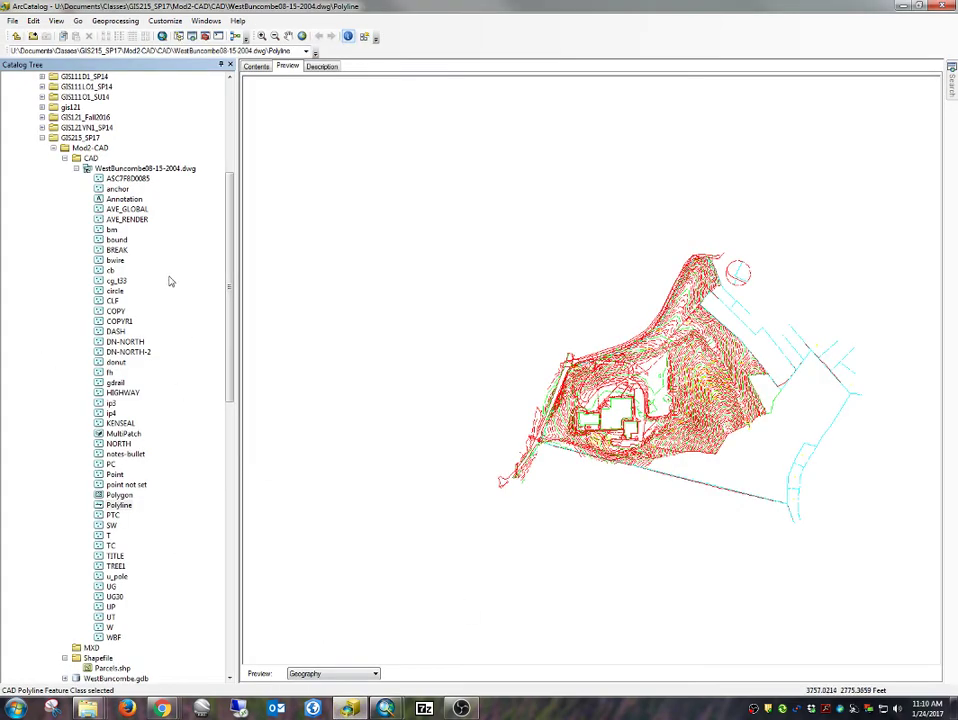
pyautogui.click(64, 158)
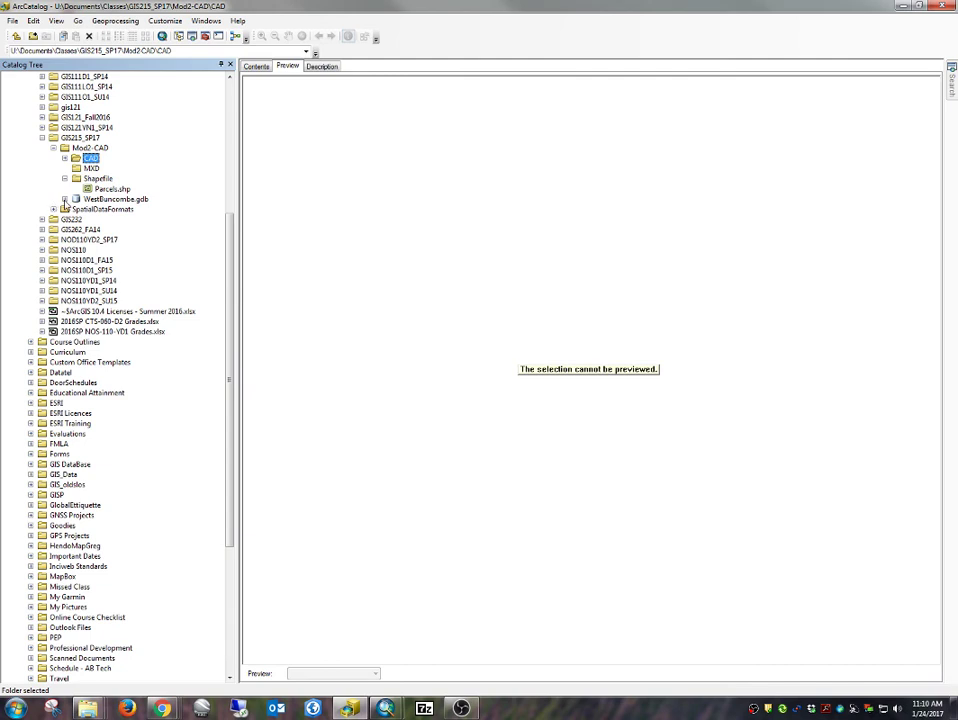
pyautogui.click(113, 199)
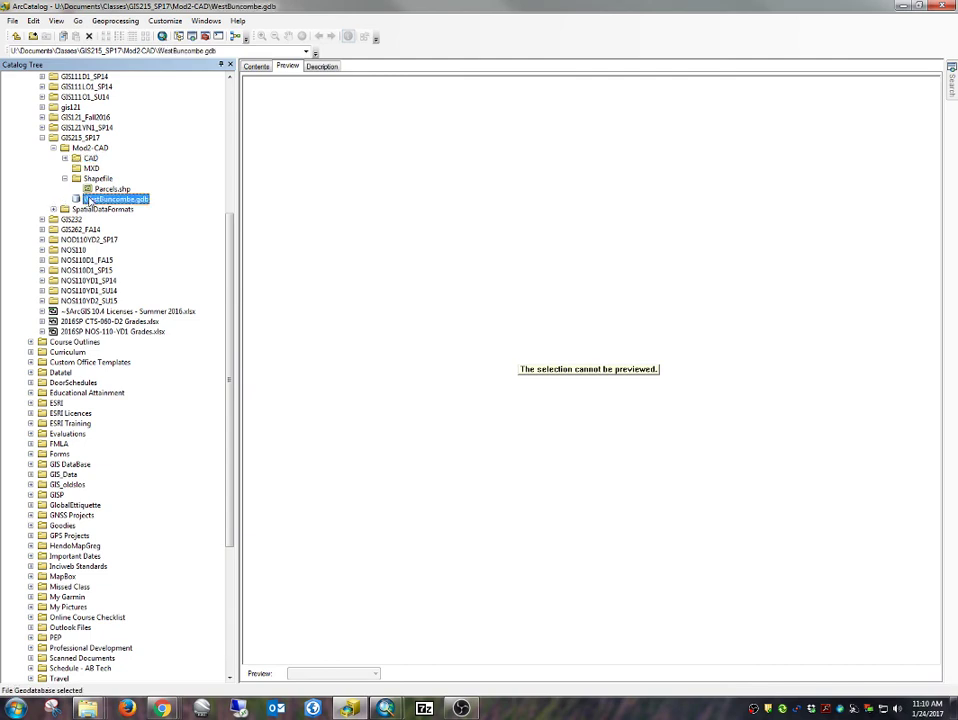
pyautogui.click(256, 66)
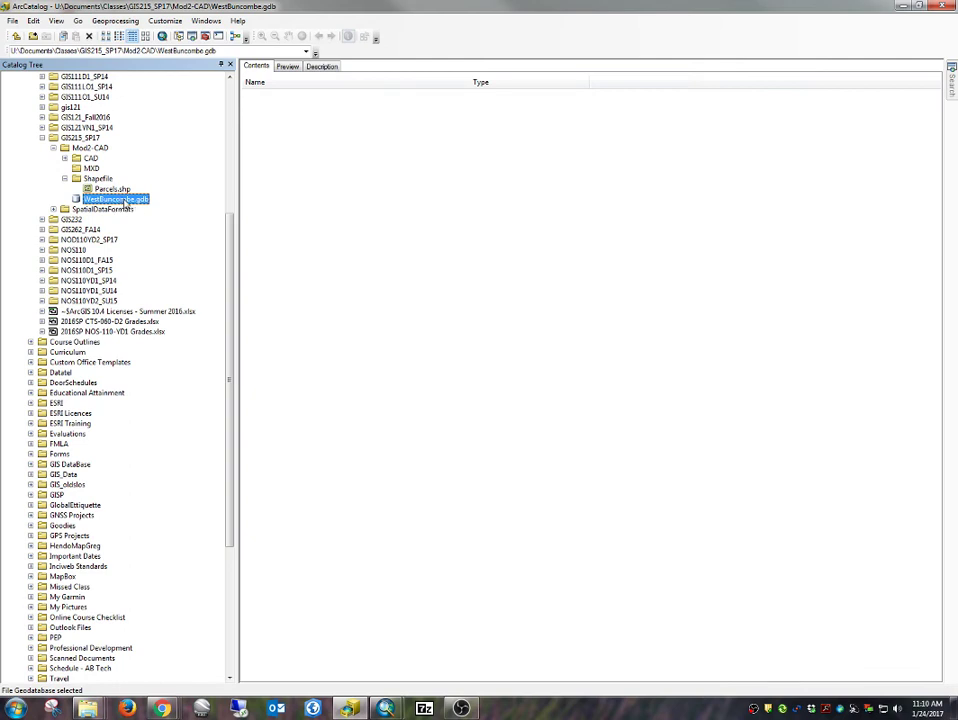
pyautogui.click(54, 20)
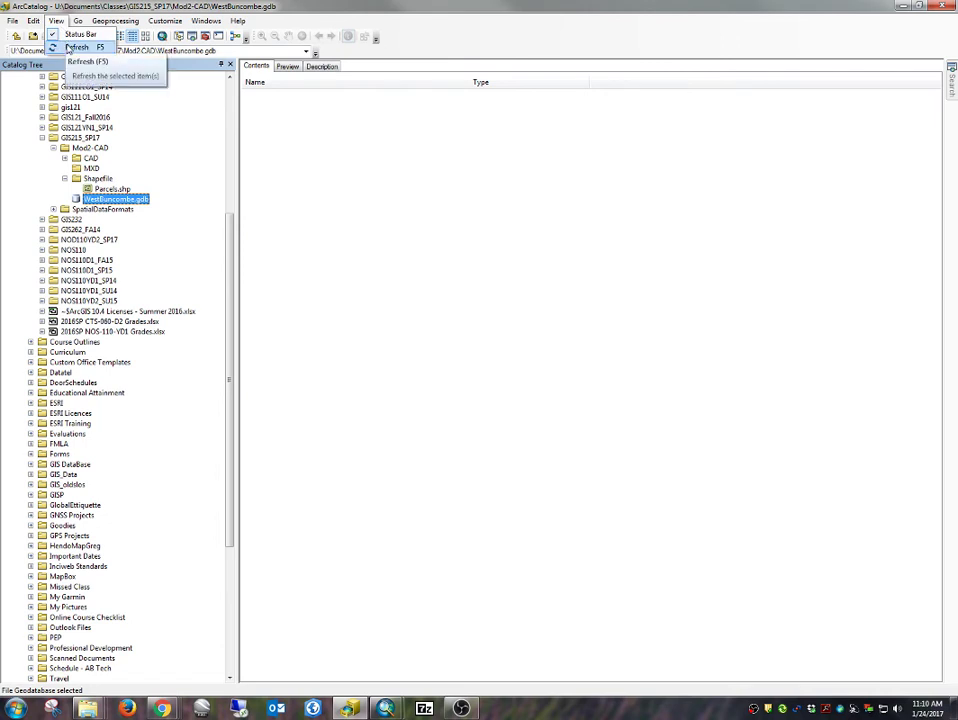
pyautogui.click(69, 48)
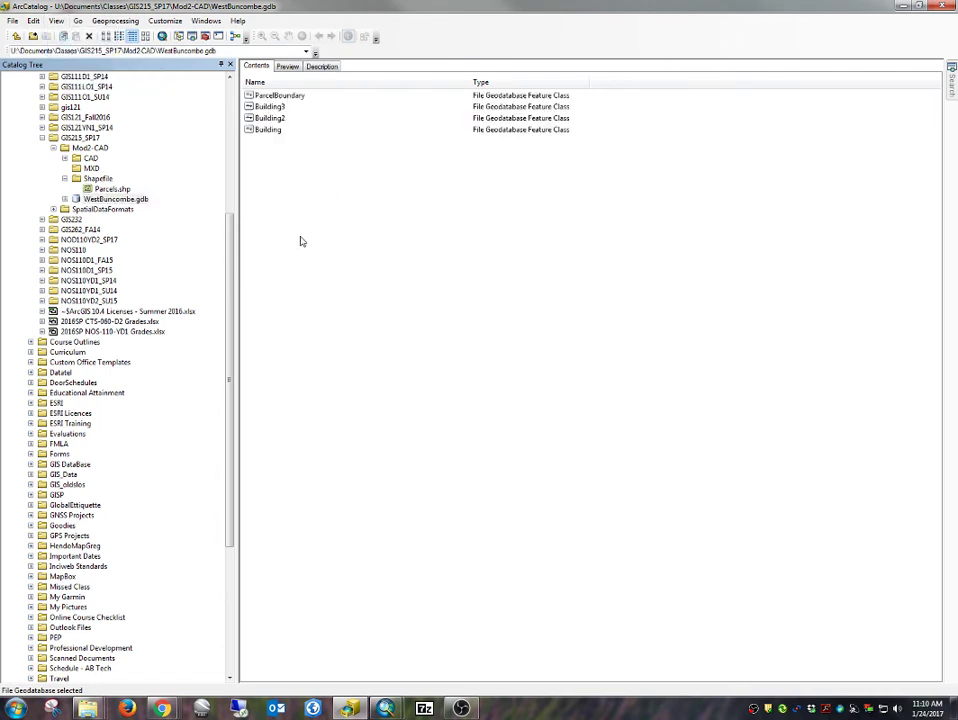
pyautogui.click(262, 132)
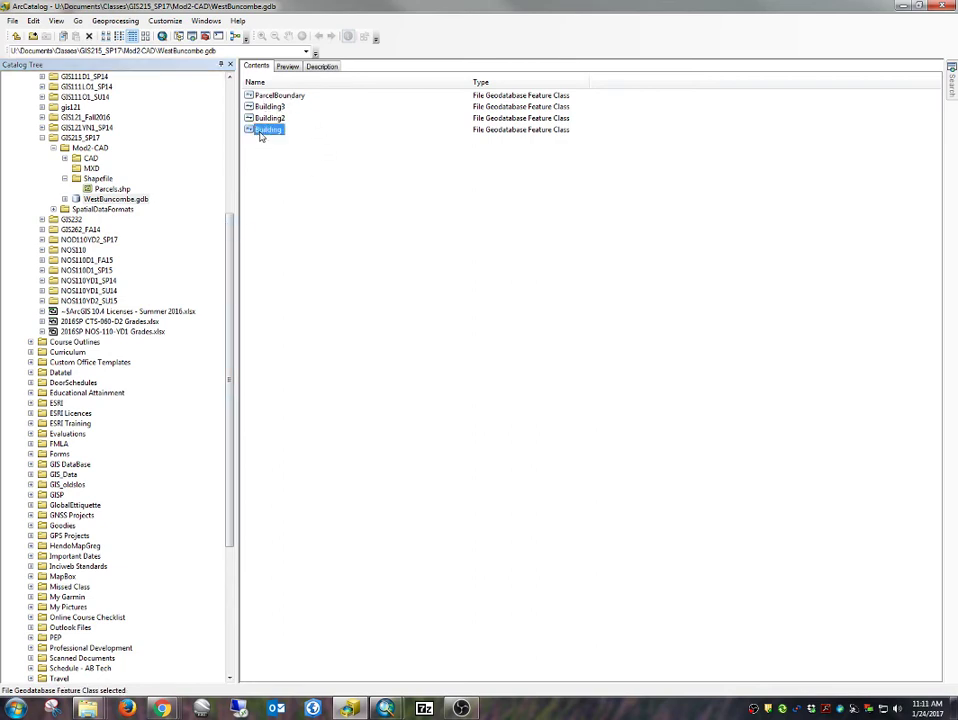
pyautogui.click(272, 119)
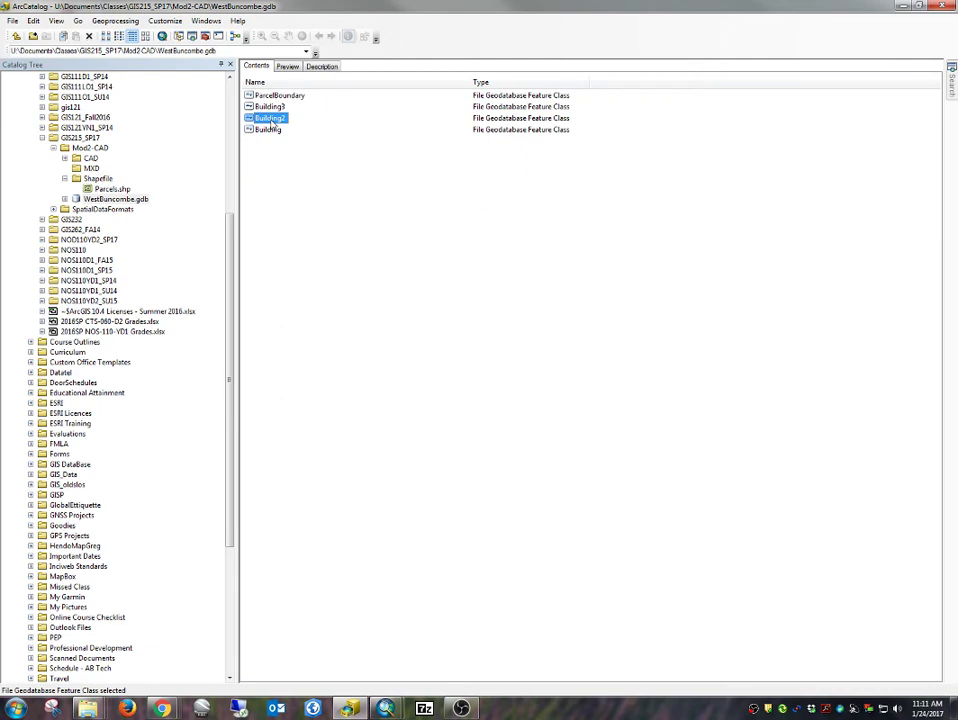
pyautogui.click(273, 108)
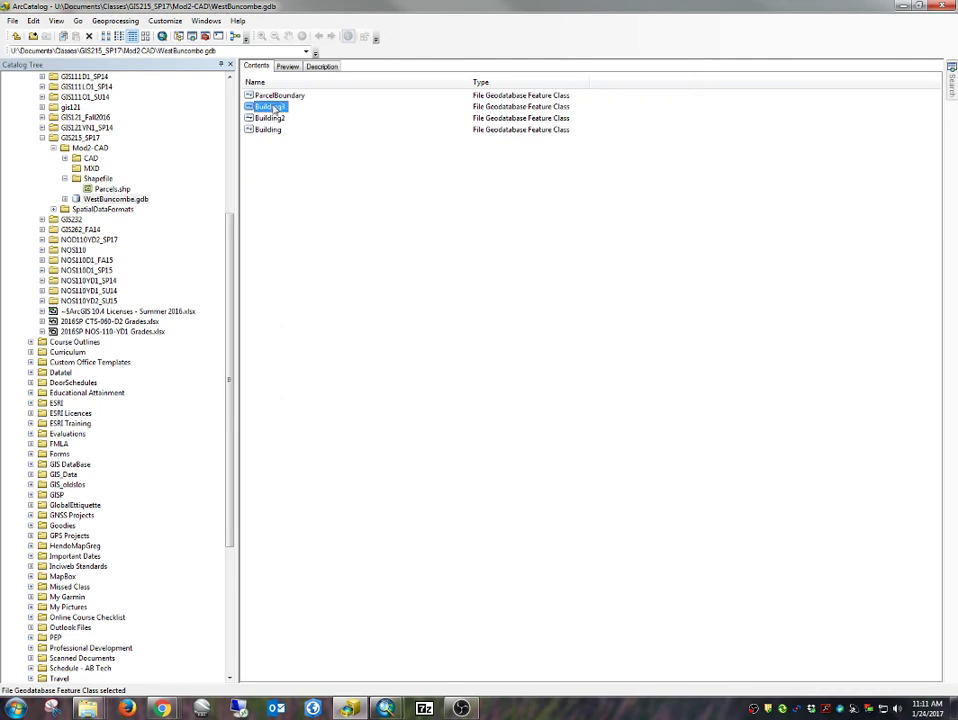
pyautogui.click(338, 137)
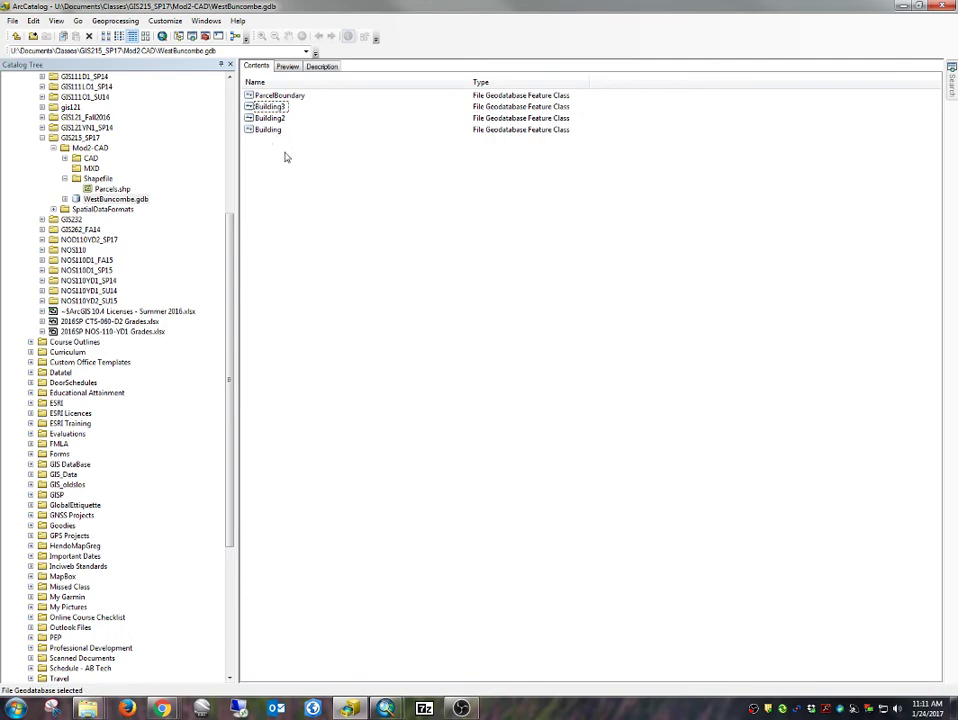
# - Expand the CAD folder in ArcCatalog and run the CAD to Geodatabase conversion in ArcMap
pyautogui.hotkey('alt', 'Tab')
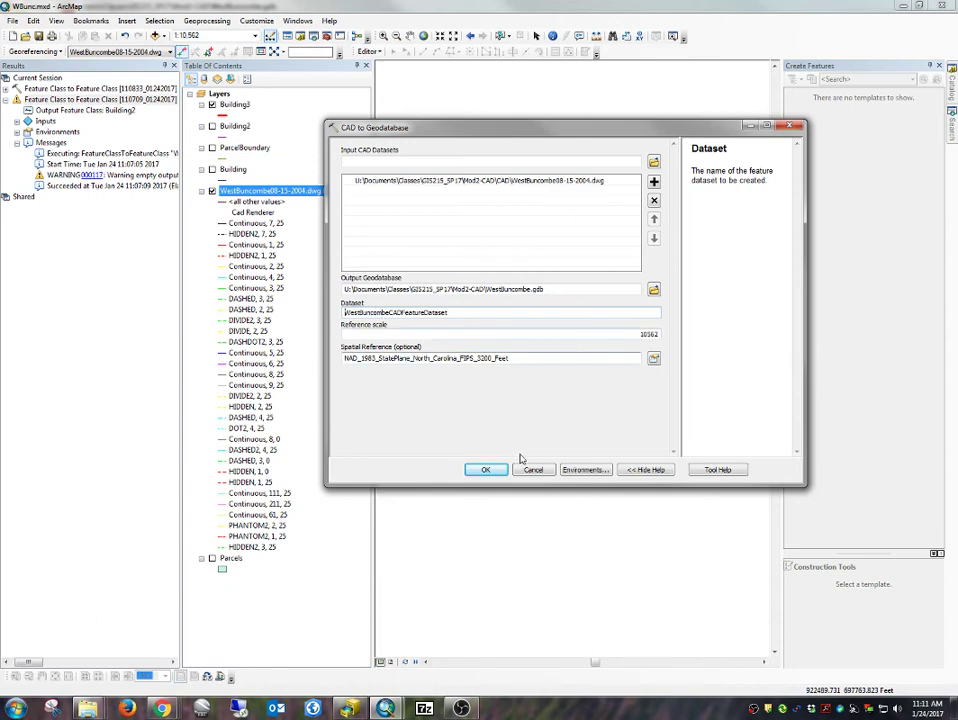
pyautogui.click(486, 470)
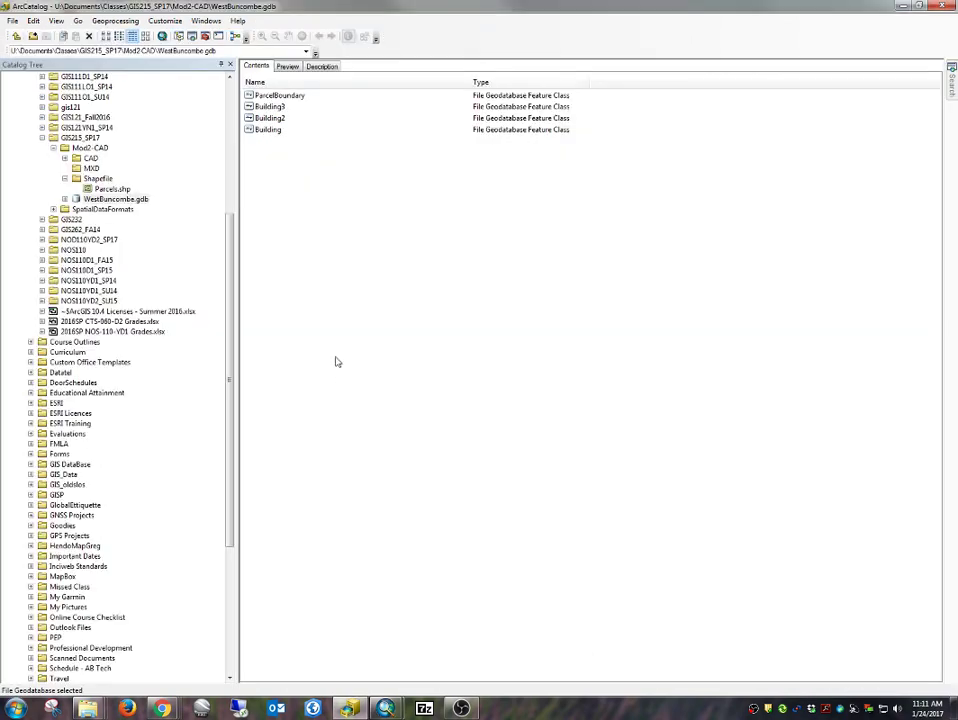
pyautogui.click(64, 158)
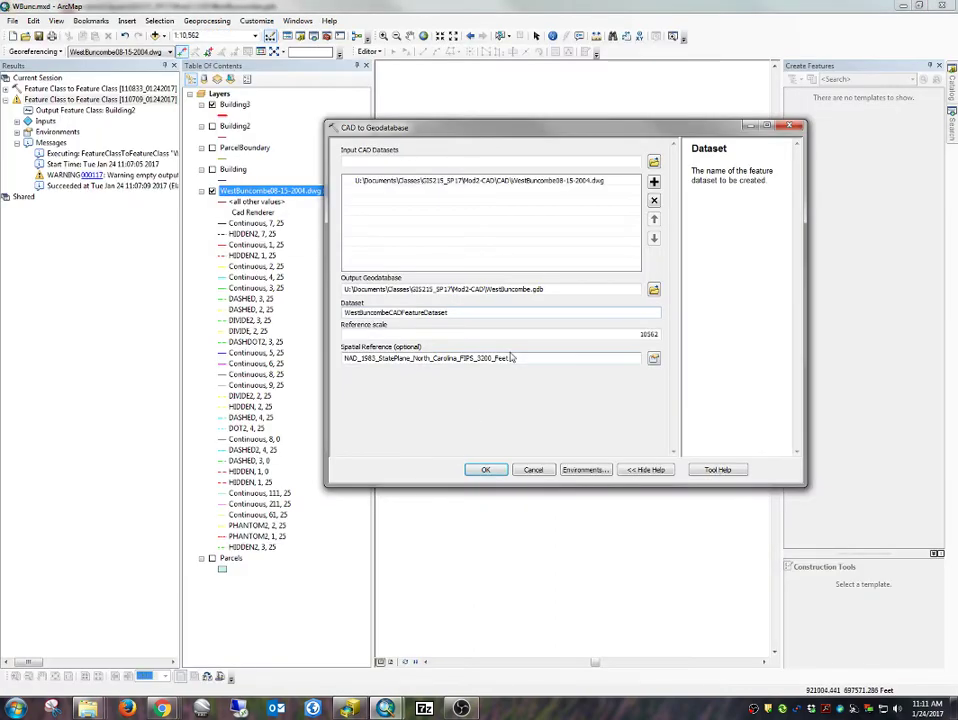
pyautogui.click(486, 469)
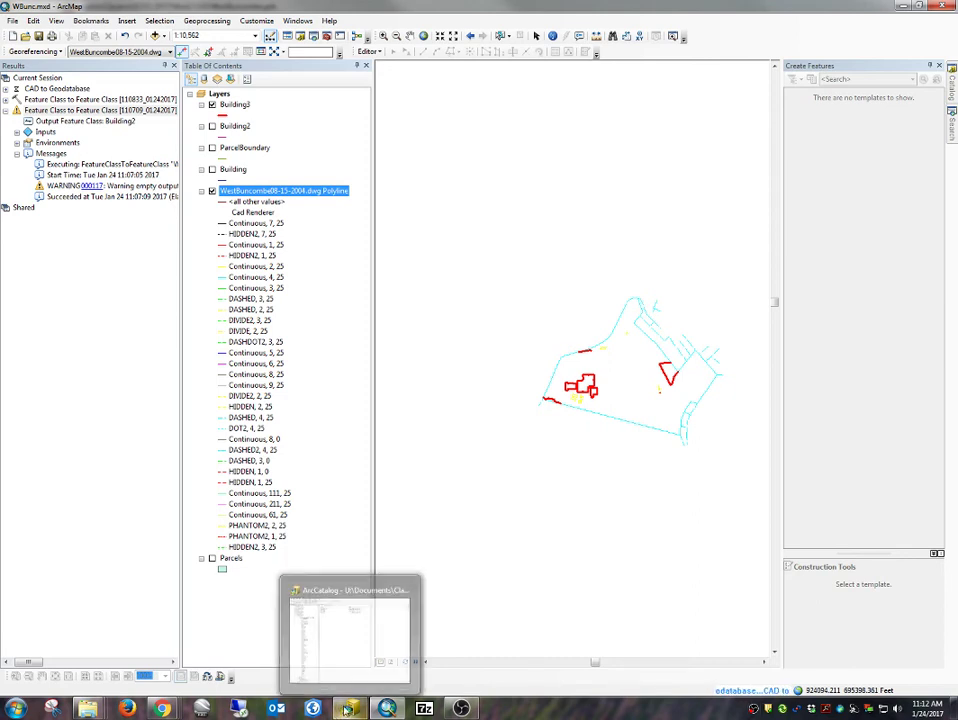
# - Examine the contents of WestBuncombe08-15-2004.dwg in ArcCatalog, then return to ArcMap
pyautogui.click(347, 708)
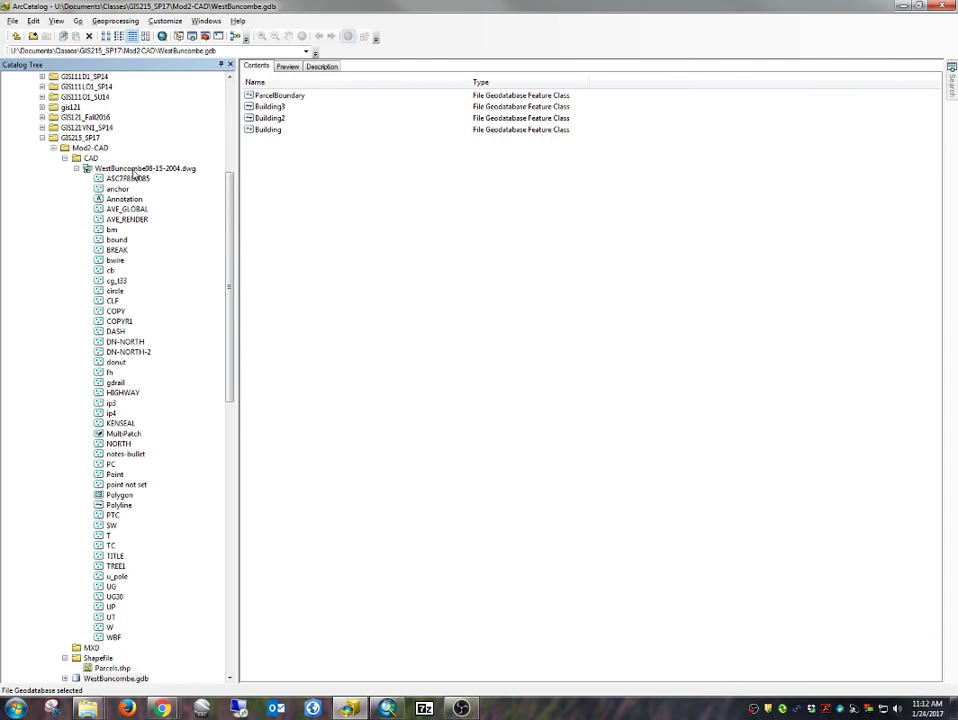
pyautogui.click(134, 168)
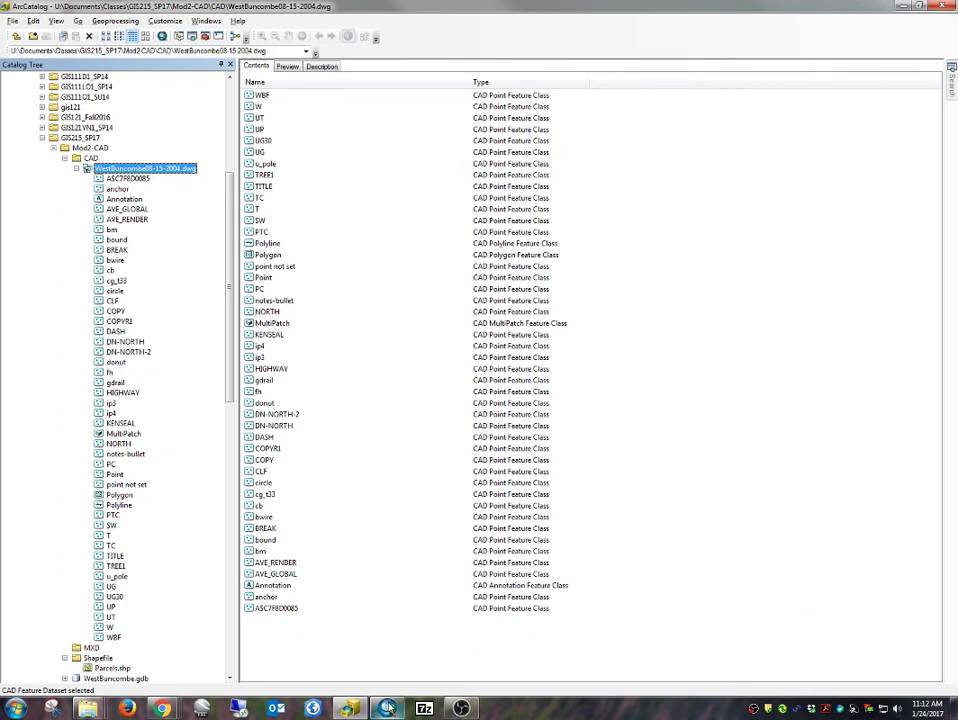
pyautogui.moveTo(388, 708)
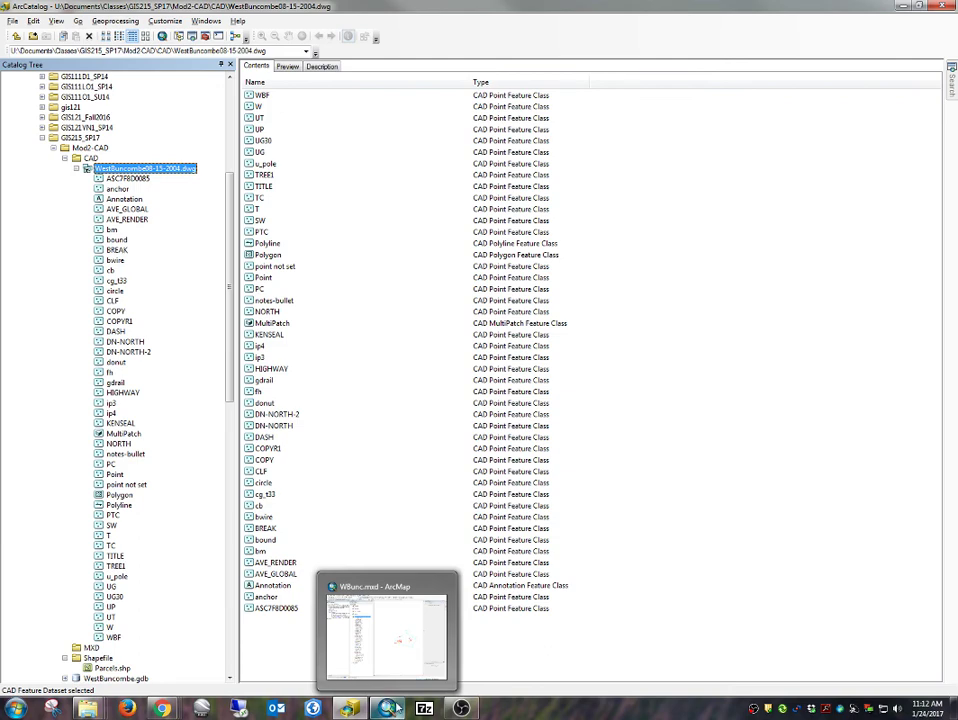
pyautogui.click(391, 708)
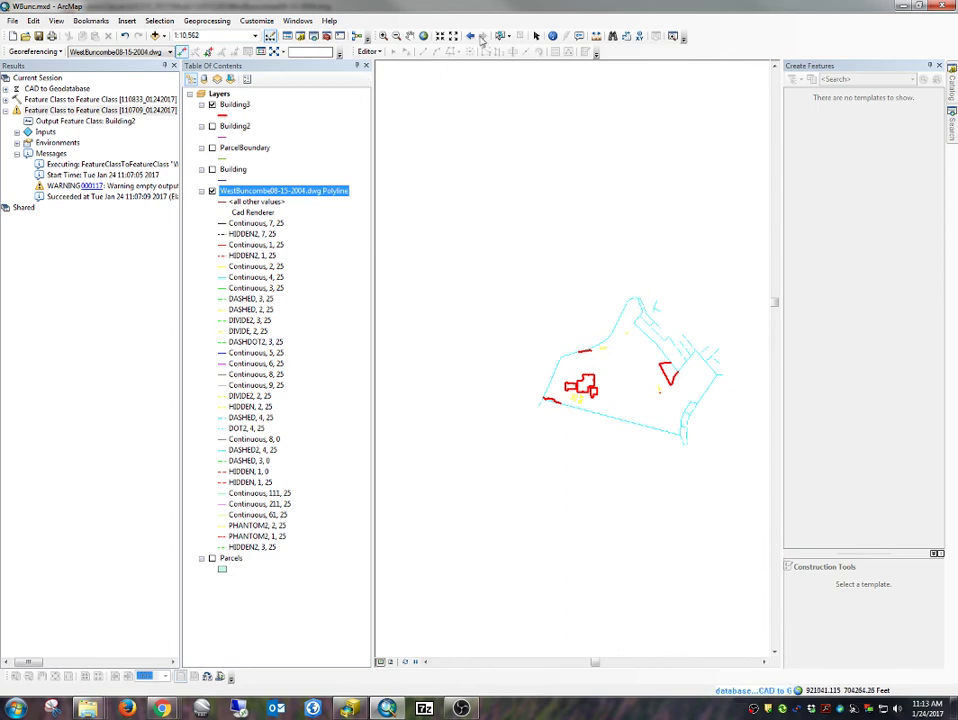
# - Search the tools for "import CAD anno"
pyautogui.click(314, 36)
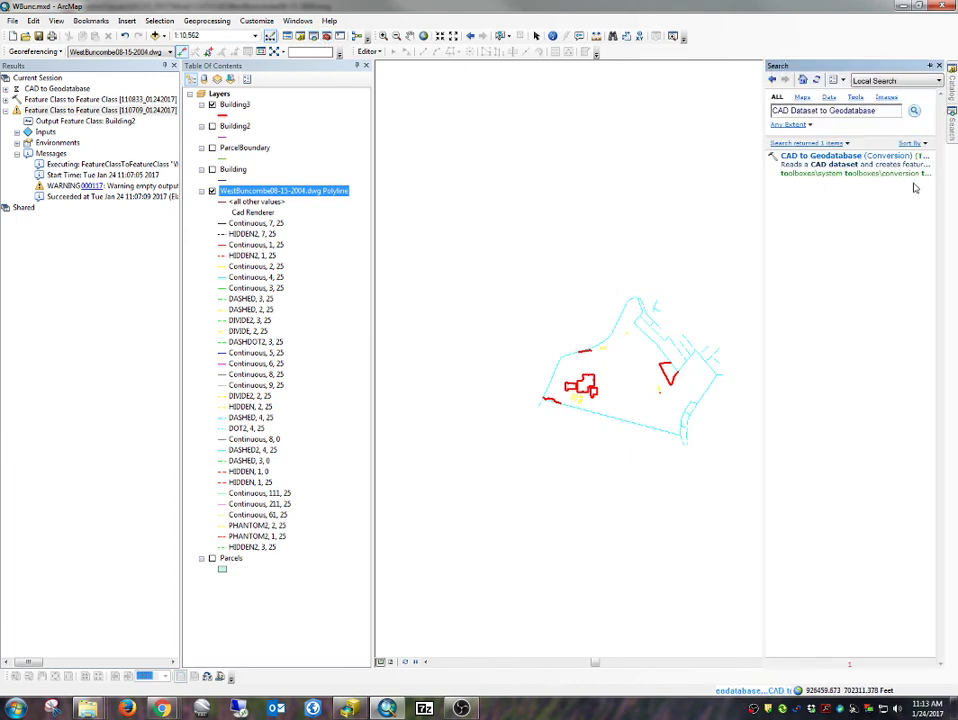
pyautogui.moveTo(876, 111); pyautogui.dragTo(768, 112)
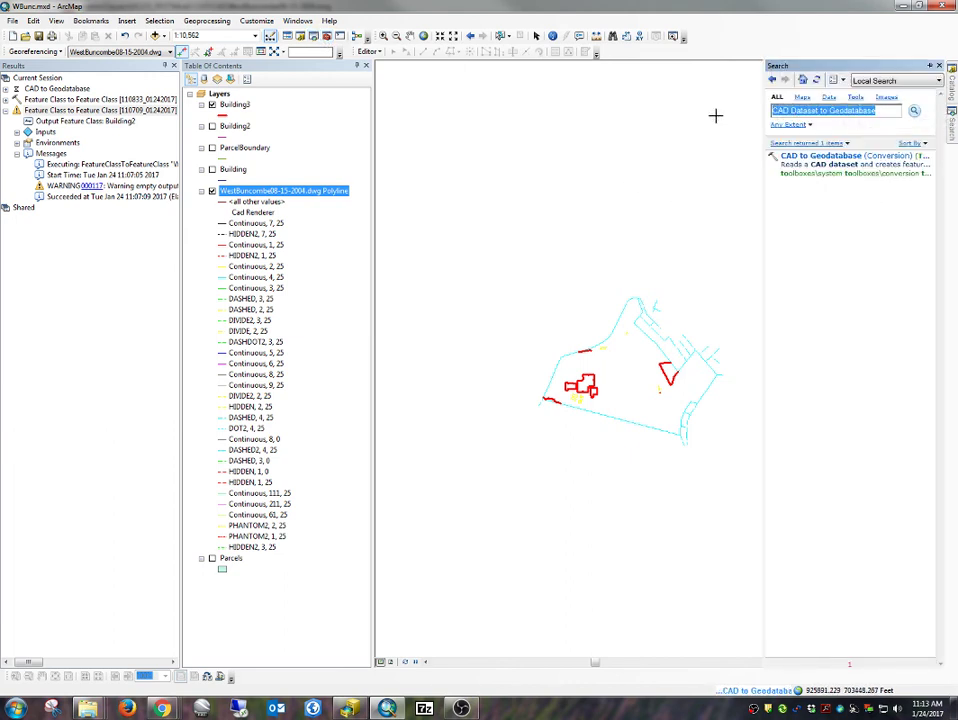
pyautogui.write('import C')
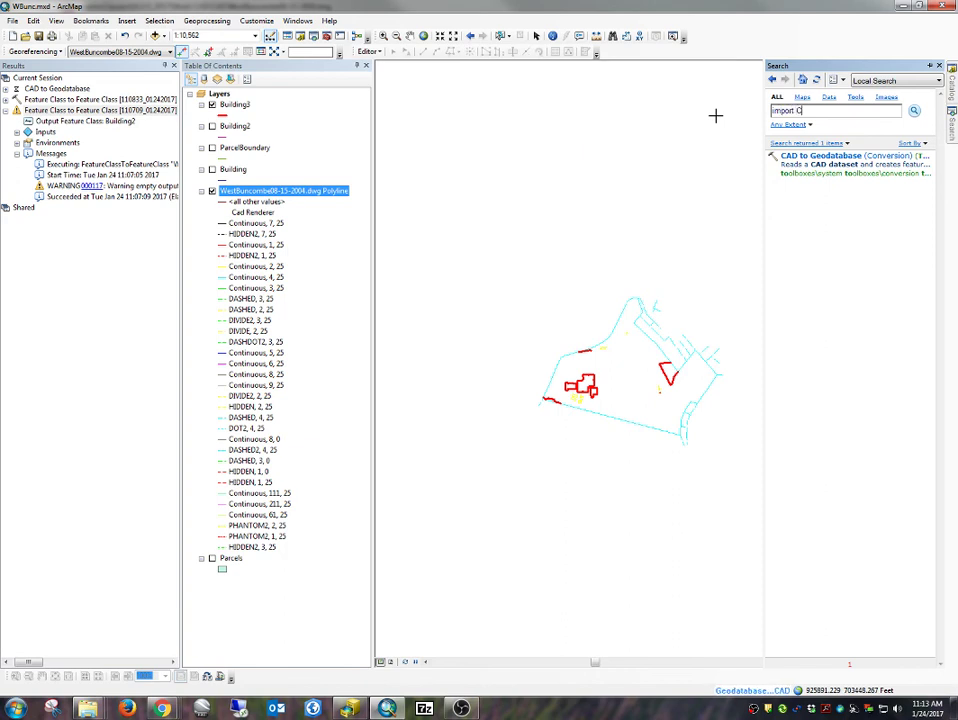
pyautogui.write('AD anno')
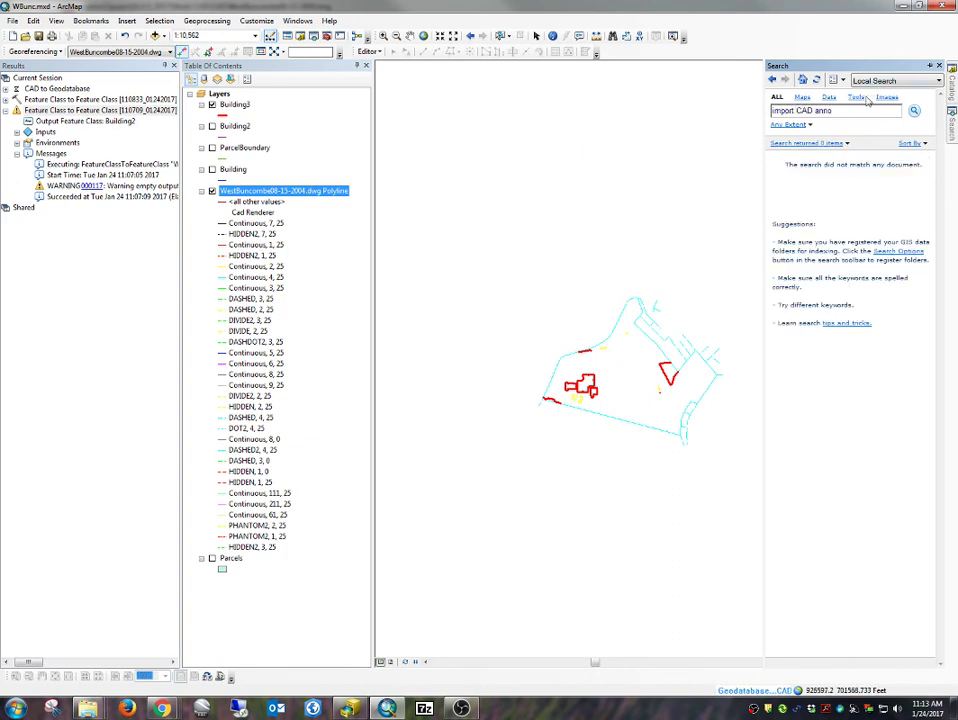
# - Search for "import CAD annotation", inspect the Import CAD Annotation tool's parameters and close it without running it
pyautogui.write('tation')
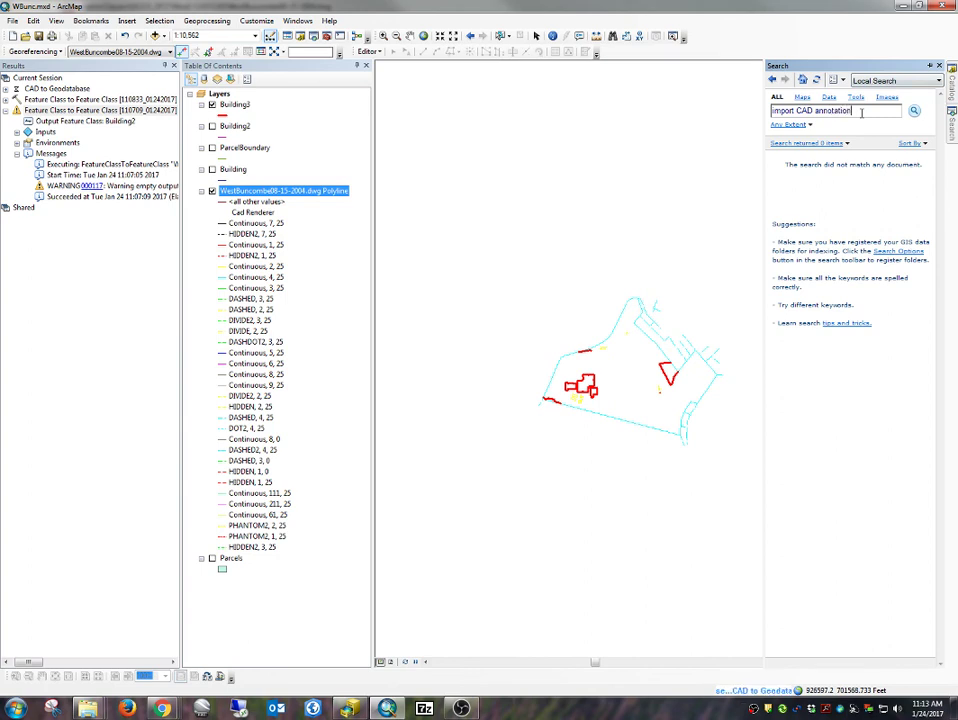
pyautogui.press('Return')
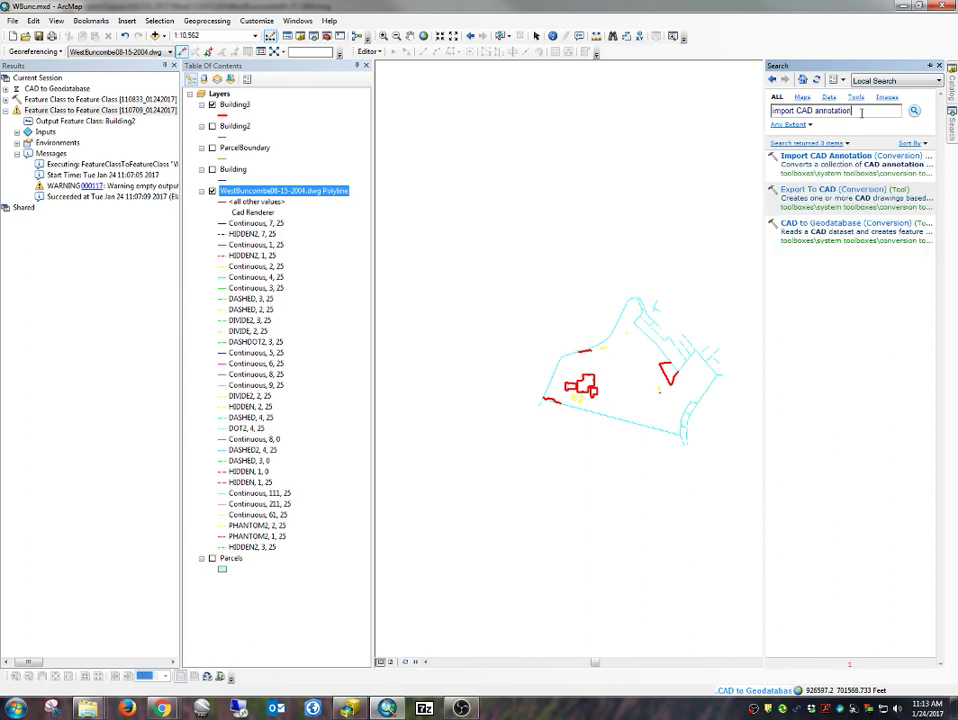
pyautogui.click(822, 158)
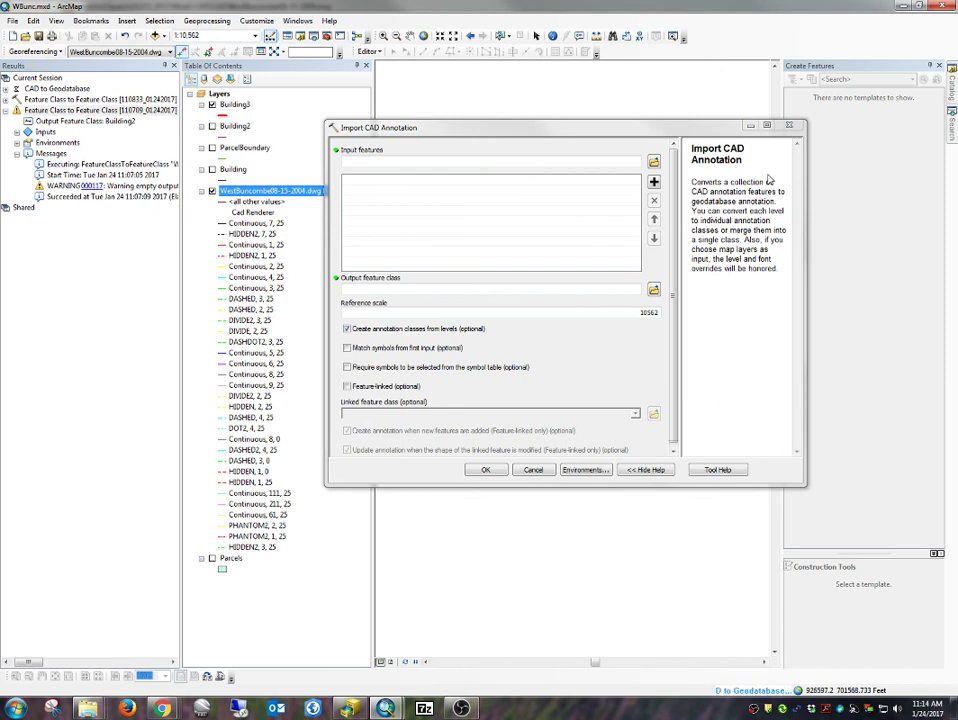
pyautogui.click(534, 471)
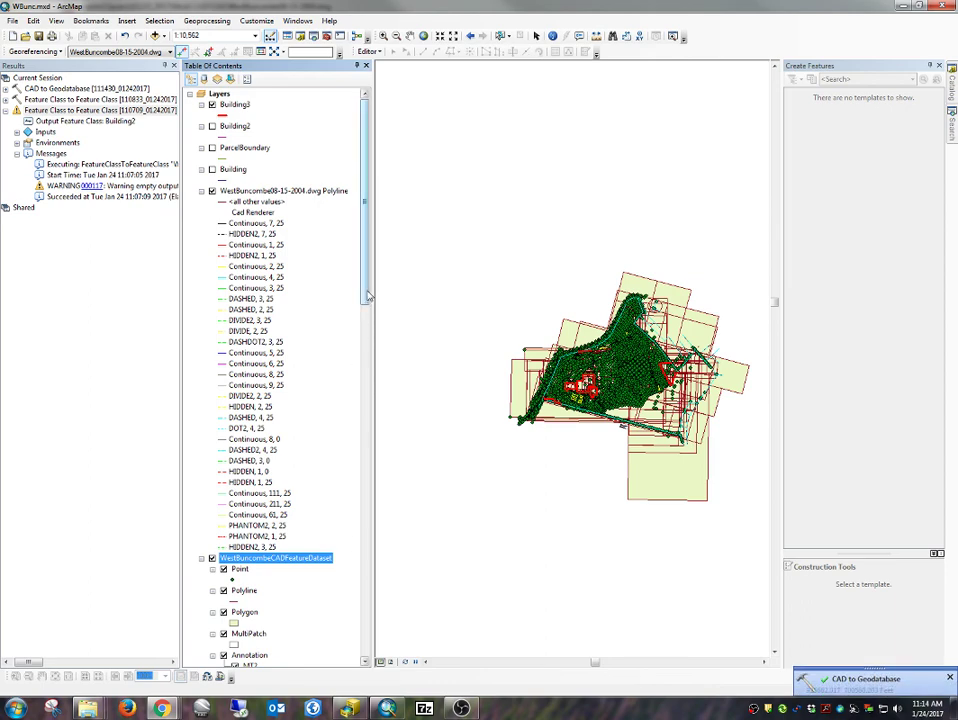
# - Review the layers of the WestBuncombeCADFeatureDataset group in the map's table of contents
pyautogui.moveTo(365, 290); pyautogui.dragTo(365, 405)
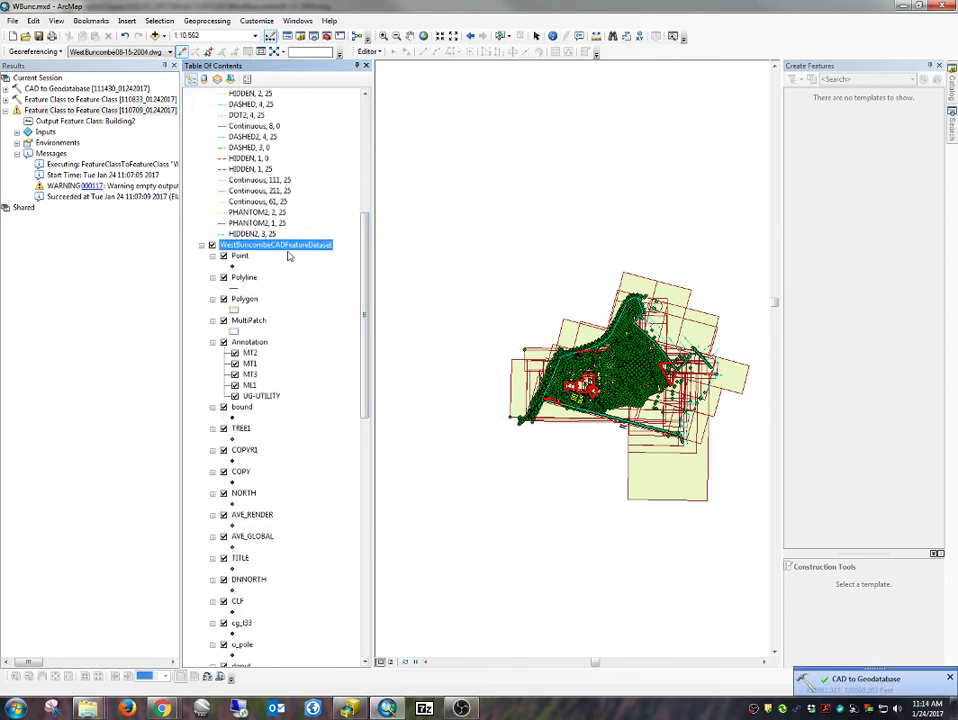
pyautogui.scroll(-5, 265, 285)
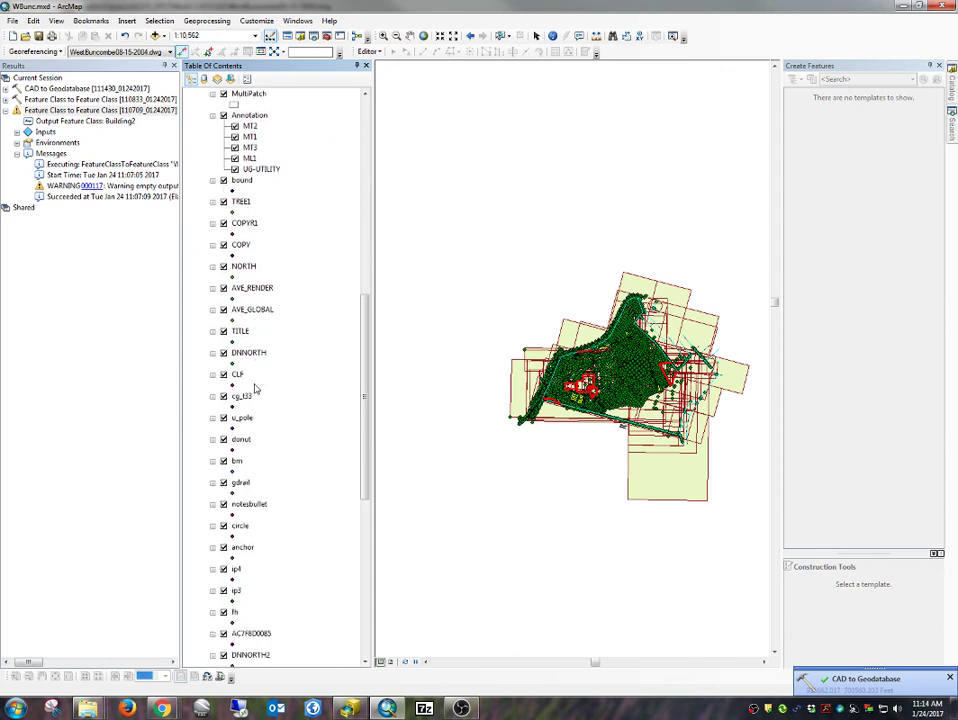
pyautogui.scroll(-5, 255, 388)
pyautogui.scroll(-1, 258, 400)
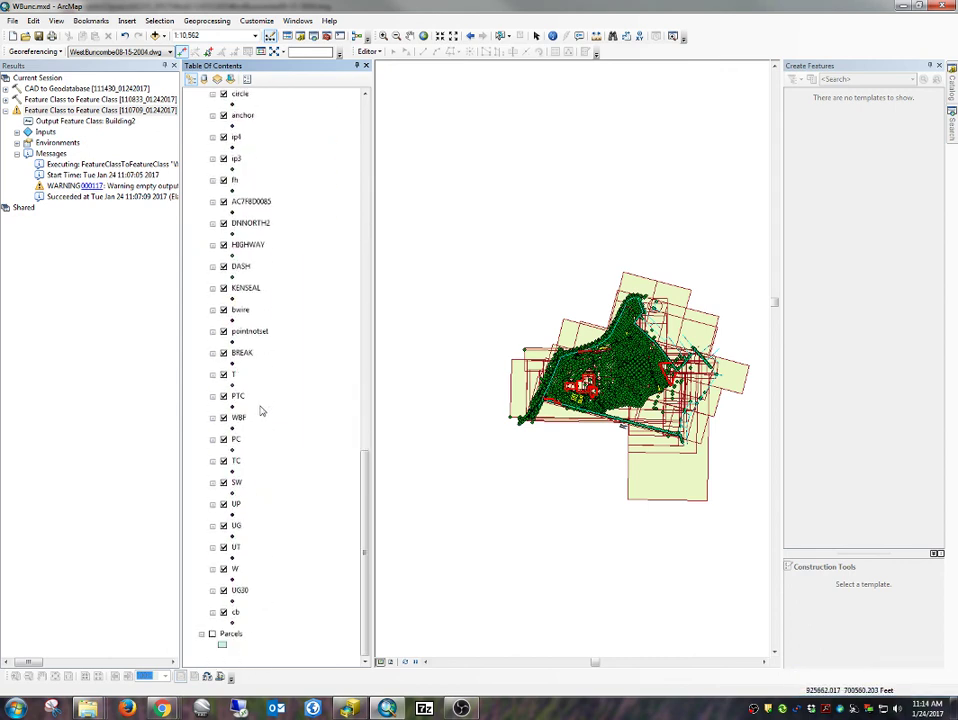
pyautogui.scroll(11, 265, 420)
pyautogui.scroll(4, 277, 398)
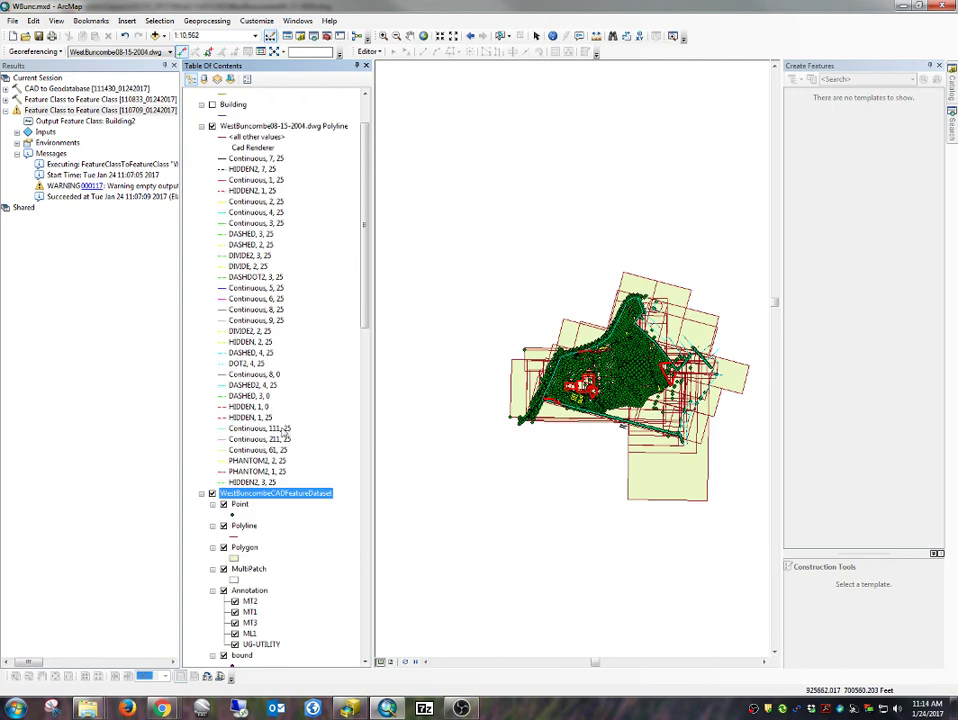
# - Switch to ArcCatalog, collapse the DWG's contents and open WestBuncombeCADFeatureDataset inside WestBuncombe.gdb
pyautogui.hotkey('alt', 'Tab')
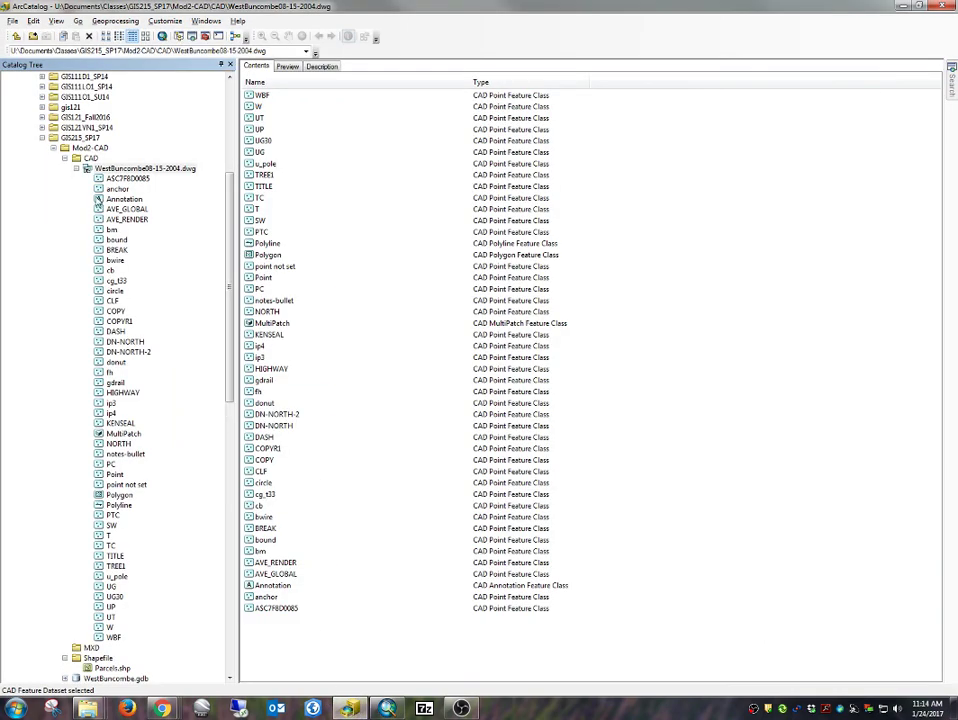
pyautogui.click(76, 168)
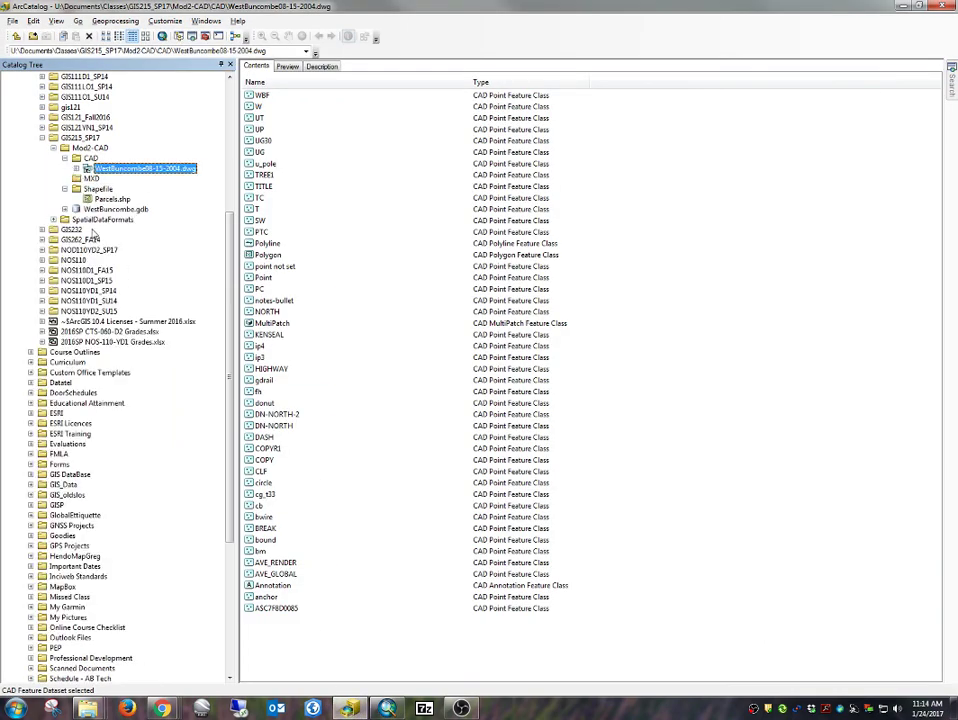
pyautogui.click(112, 199)
pyautogui.click(115, 209)
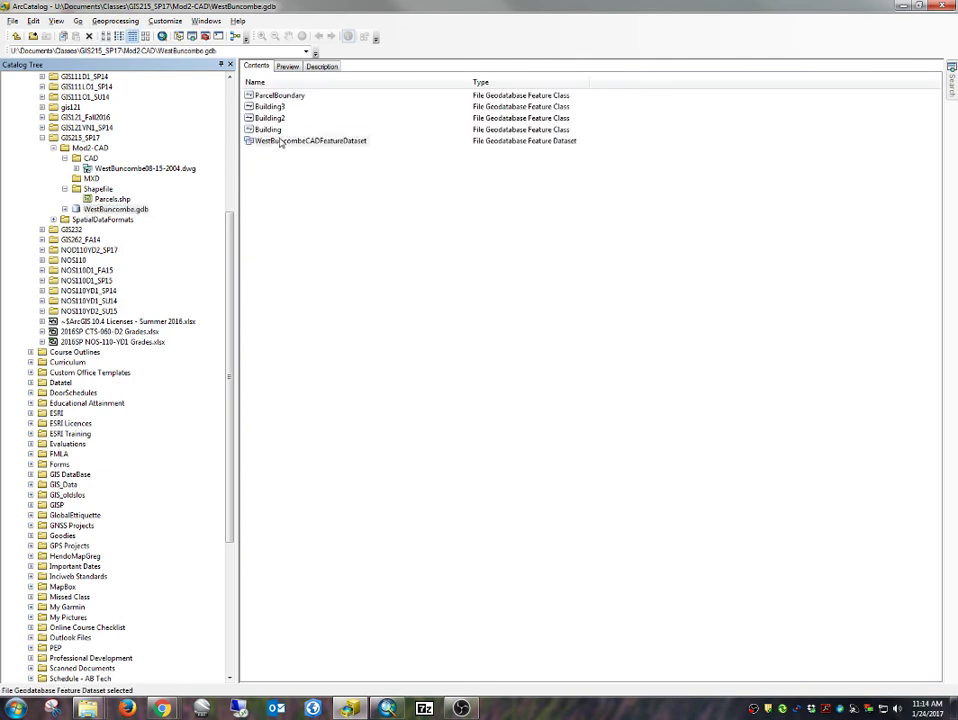
pyautogui.doubleClick(282, 141)
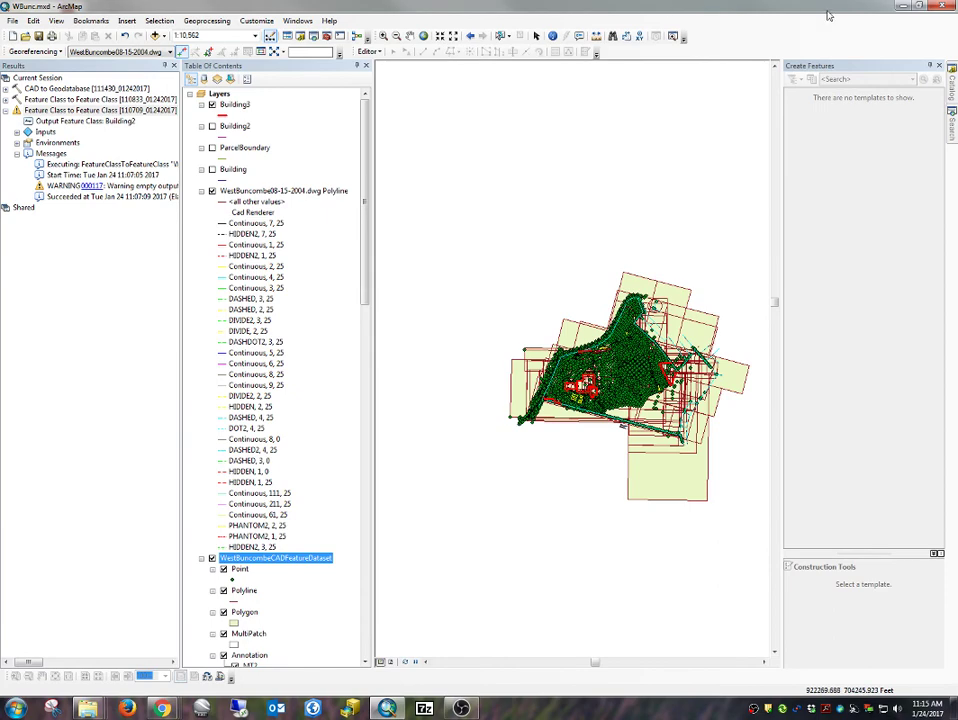
# - Close ArcMap and save the changes to WBunc.mxd
pyautogui.click(942, 6)
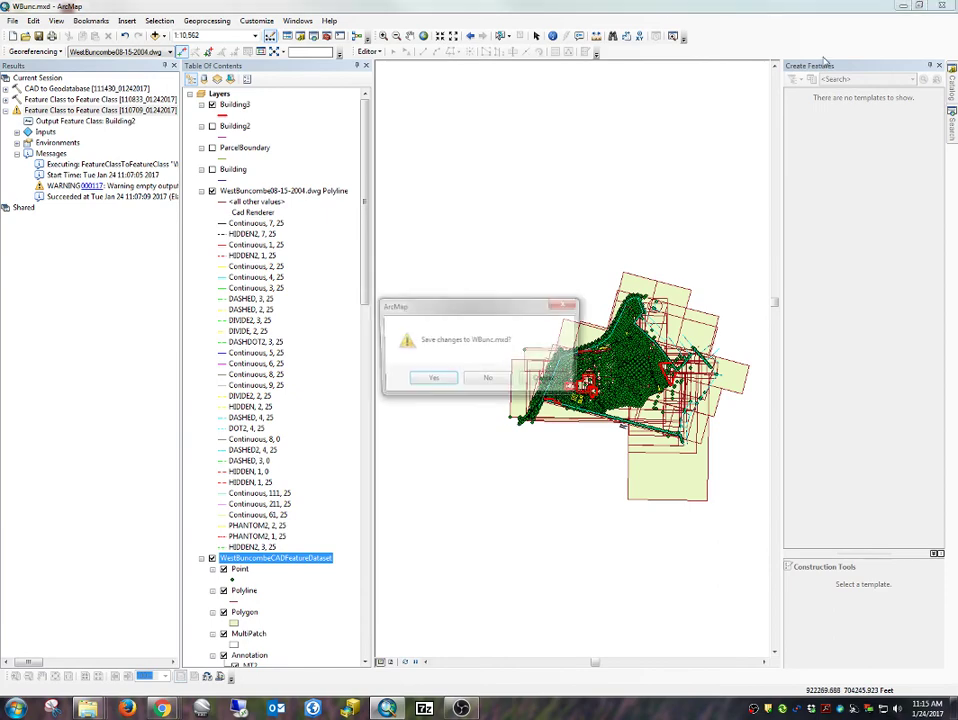
pyautogui.click(429, 378)
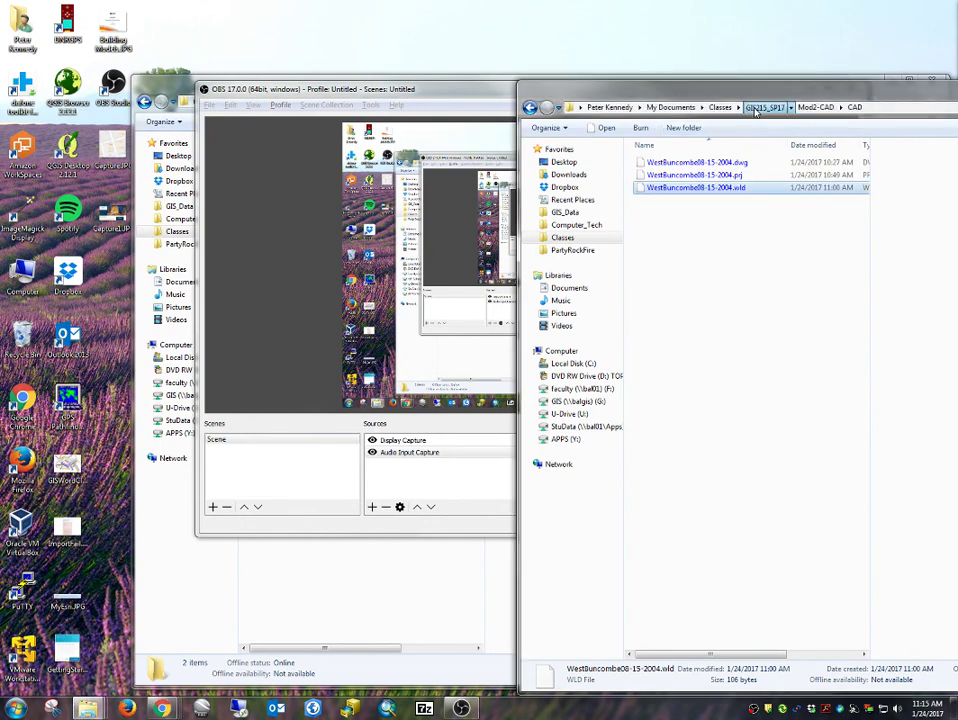
# - Go to the GIS215_SP17 Mod2-CAD folder in a maximized Windows Explorer window and examine the files inside WestBuncombe.gdb
pyautogui.click(763, 107)
pyautogui.doubleClick(668, 163)
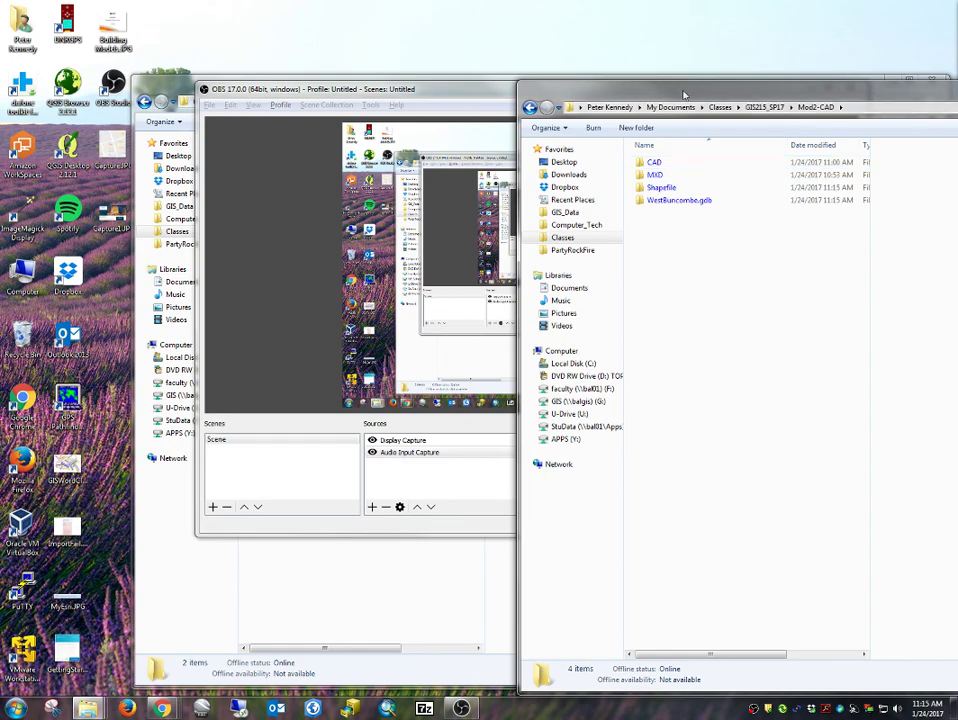
pyautogui.doubleClick(677, 91)
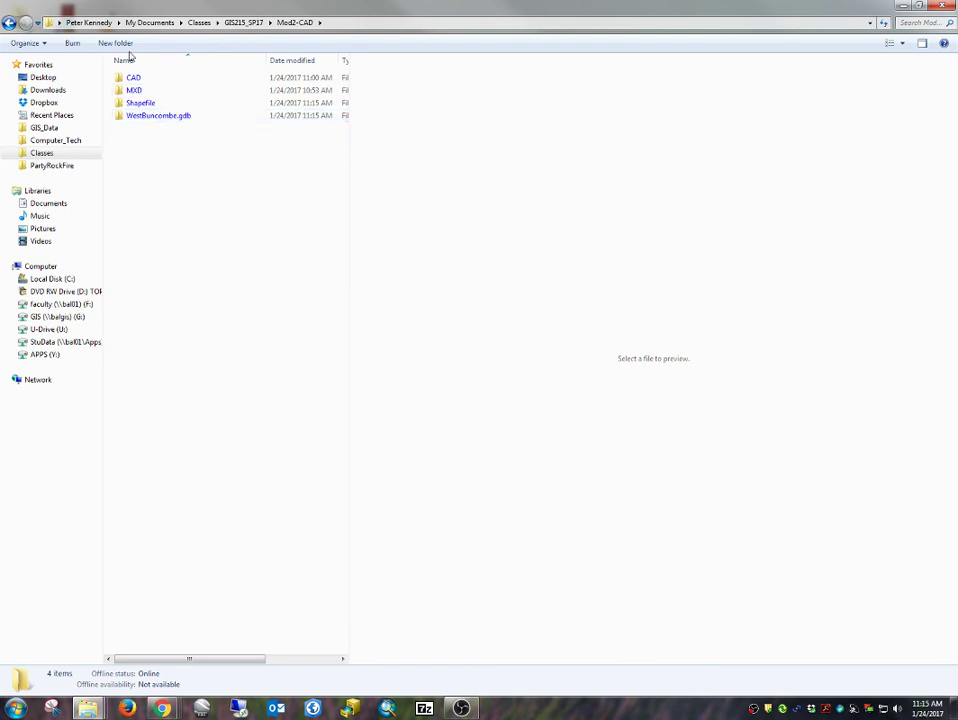
pyautogui.doubleClick(120, 118)
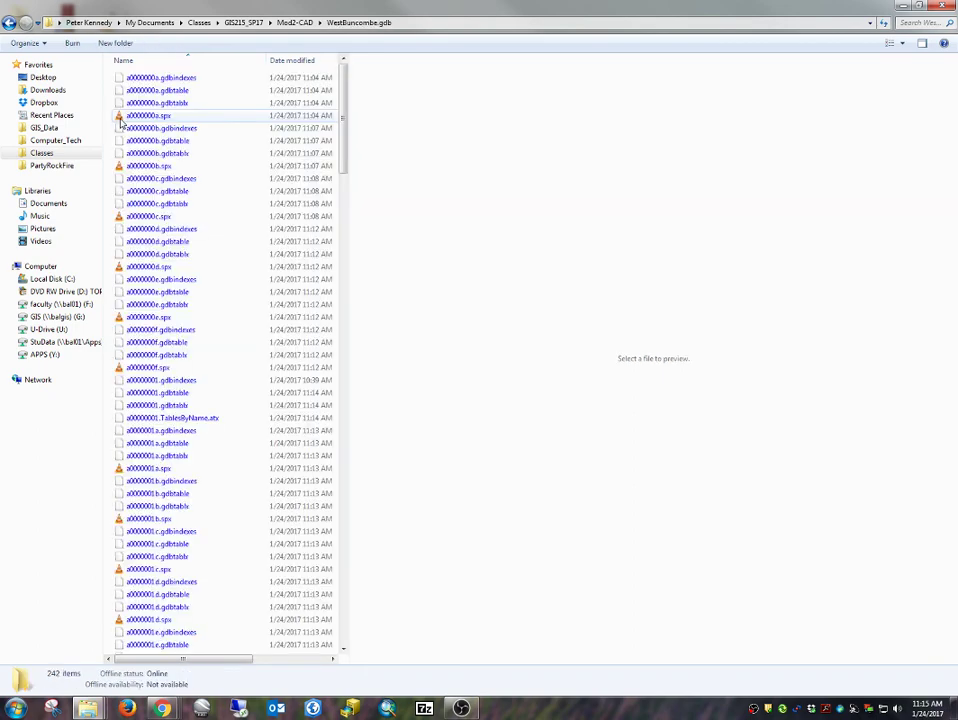
pyautogui.scroll(-10, 210, 483)
pyautogui.scroll(-18, 210, 483)
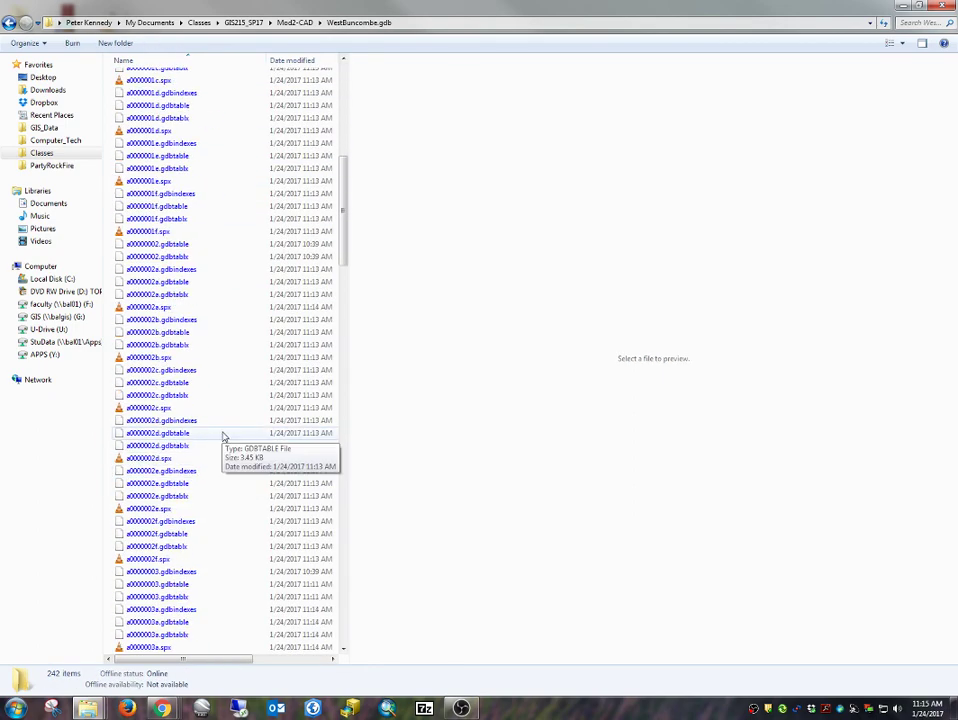
pyautogui.scroll(-20, 226, 425)
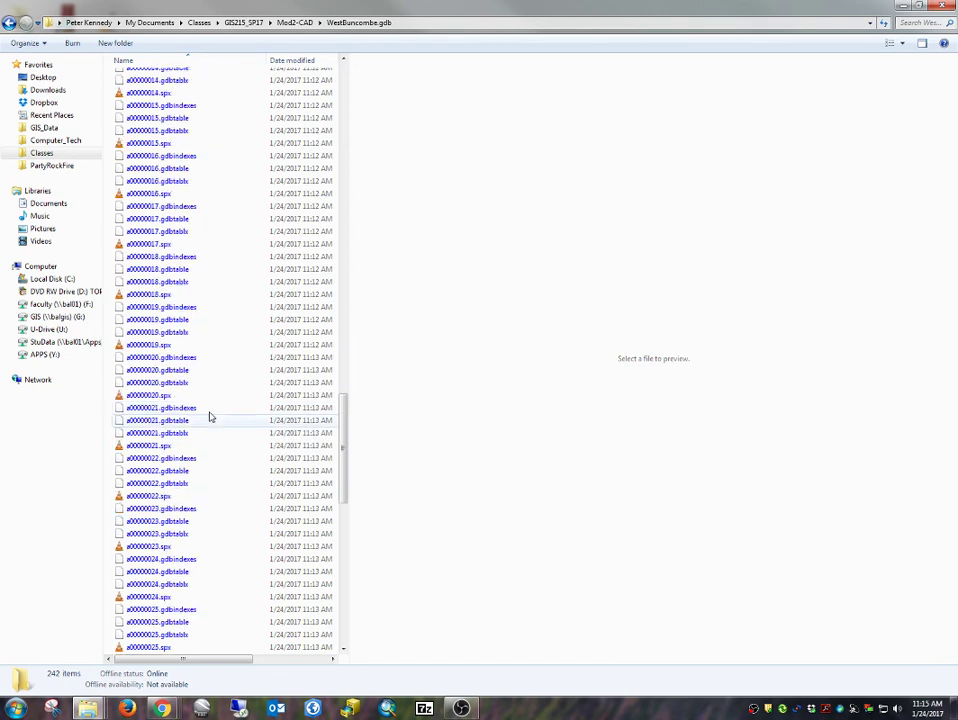
pyautogui.scroll(-5, 195, 405)
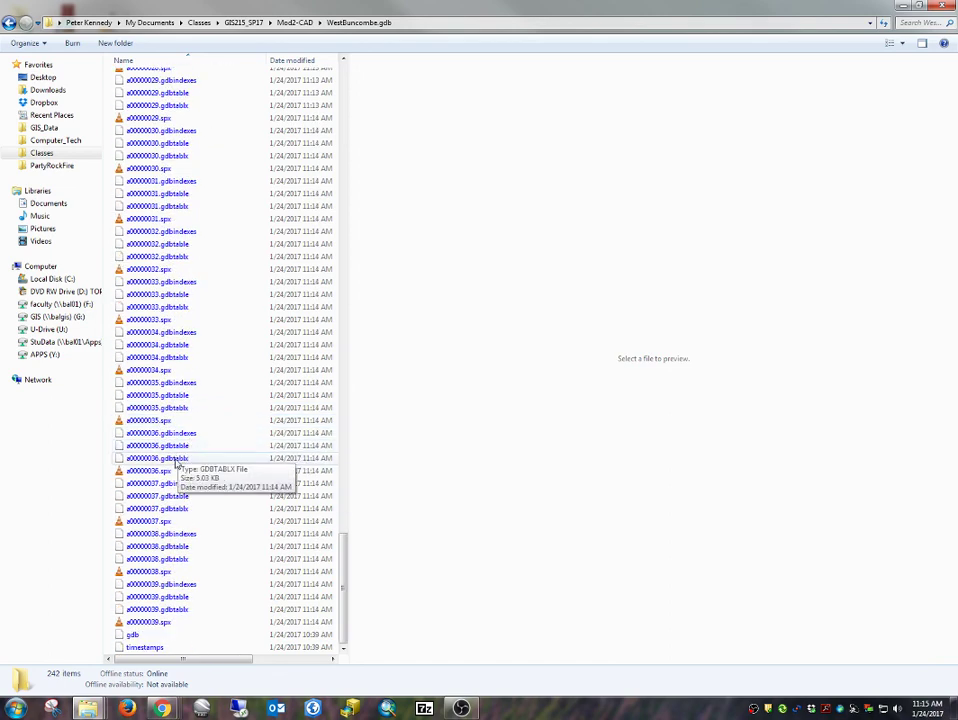
pyautogui.scroll(20, 182, 400)
pyautogui.scroll(20, 177, 280)
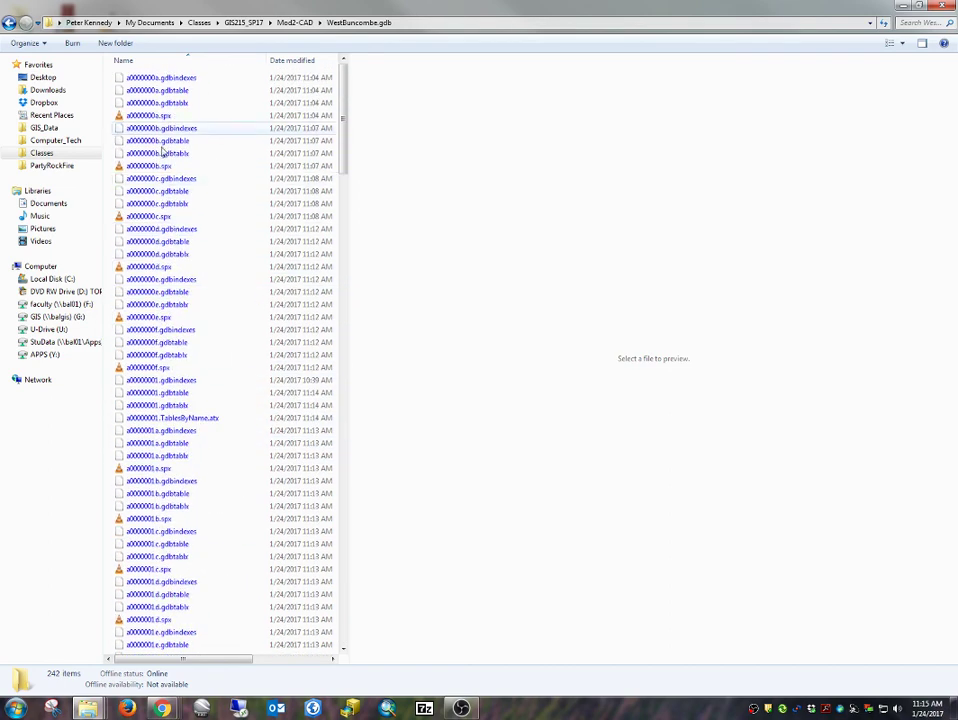
# - Return to the Mod2-CAD folder and compress the WestBuncombe.gdb folder into a zip file
pyautogui.click(11, 23)
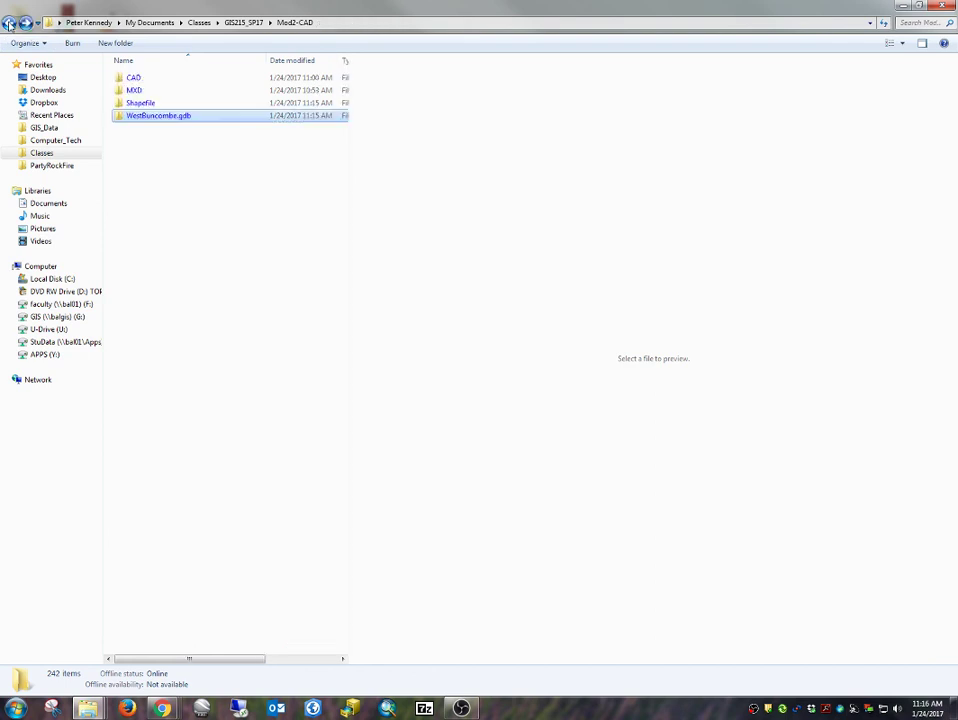
pyautogui.rightClick(146, 119)
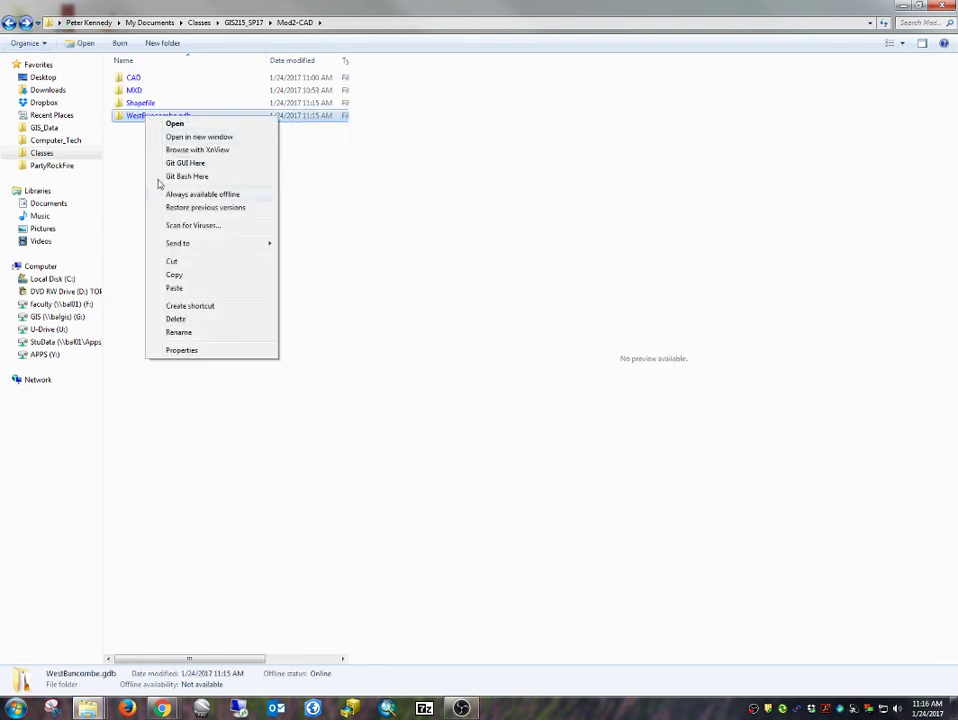
pyautogui.moveTo(206, 246)
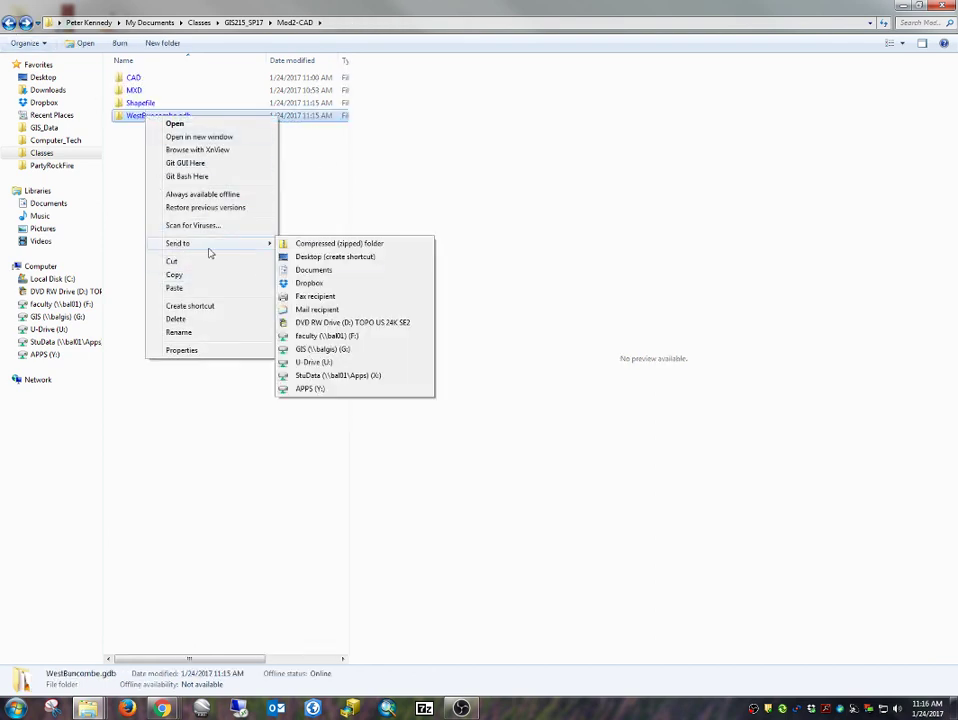
pyautogui.click(361, 247)
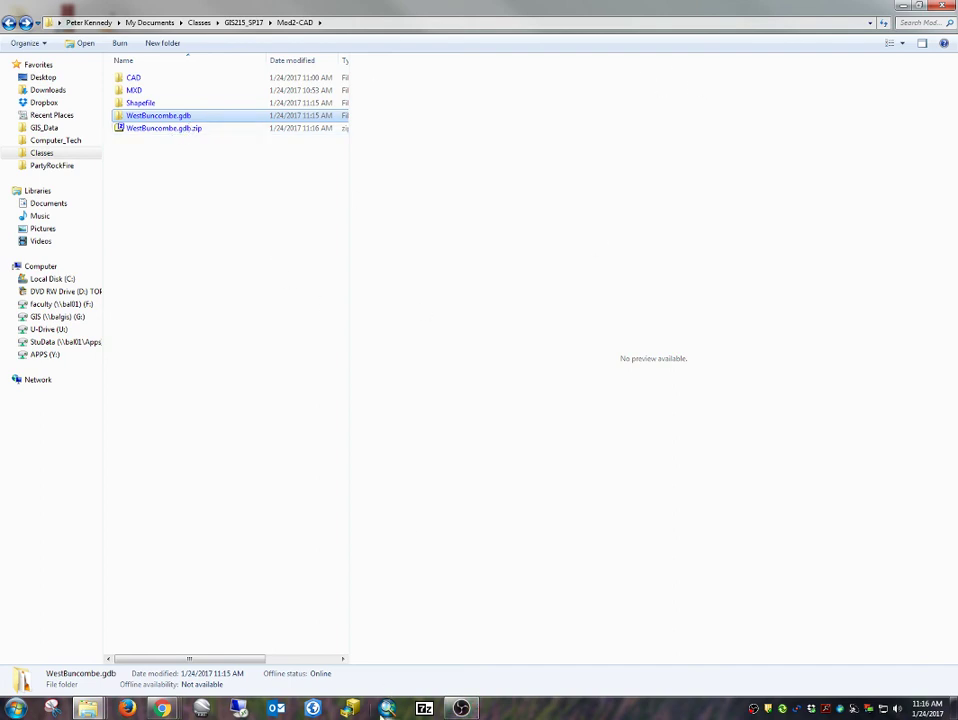
pyautogui.click(461, 708)
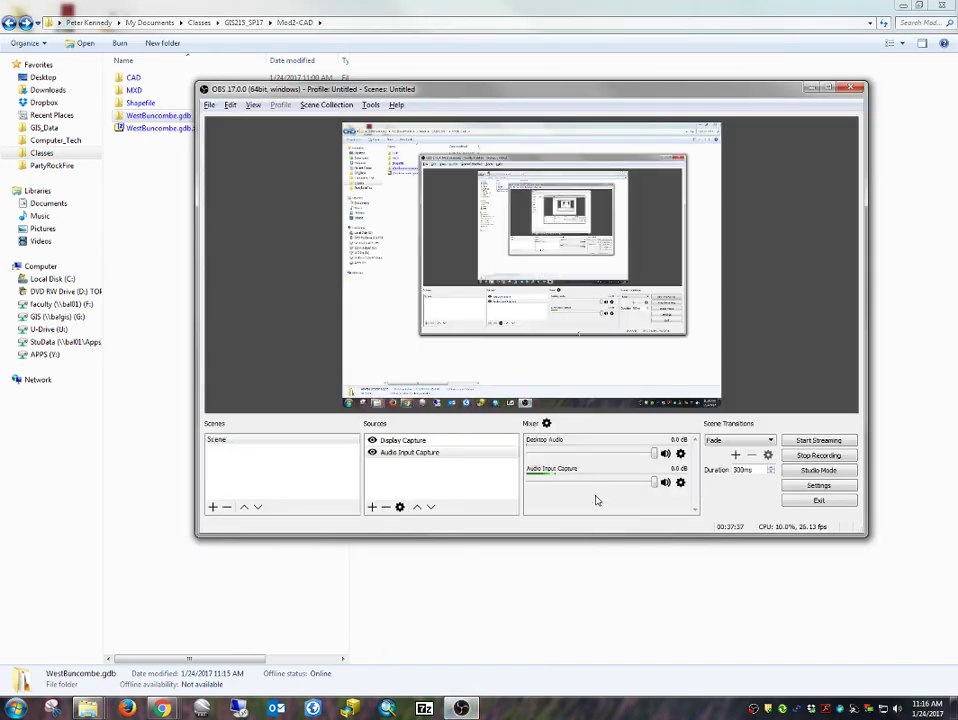